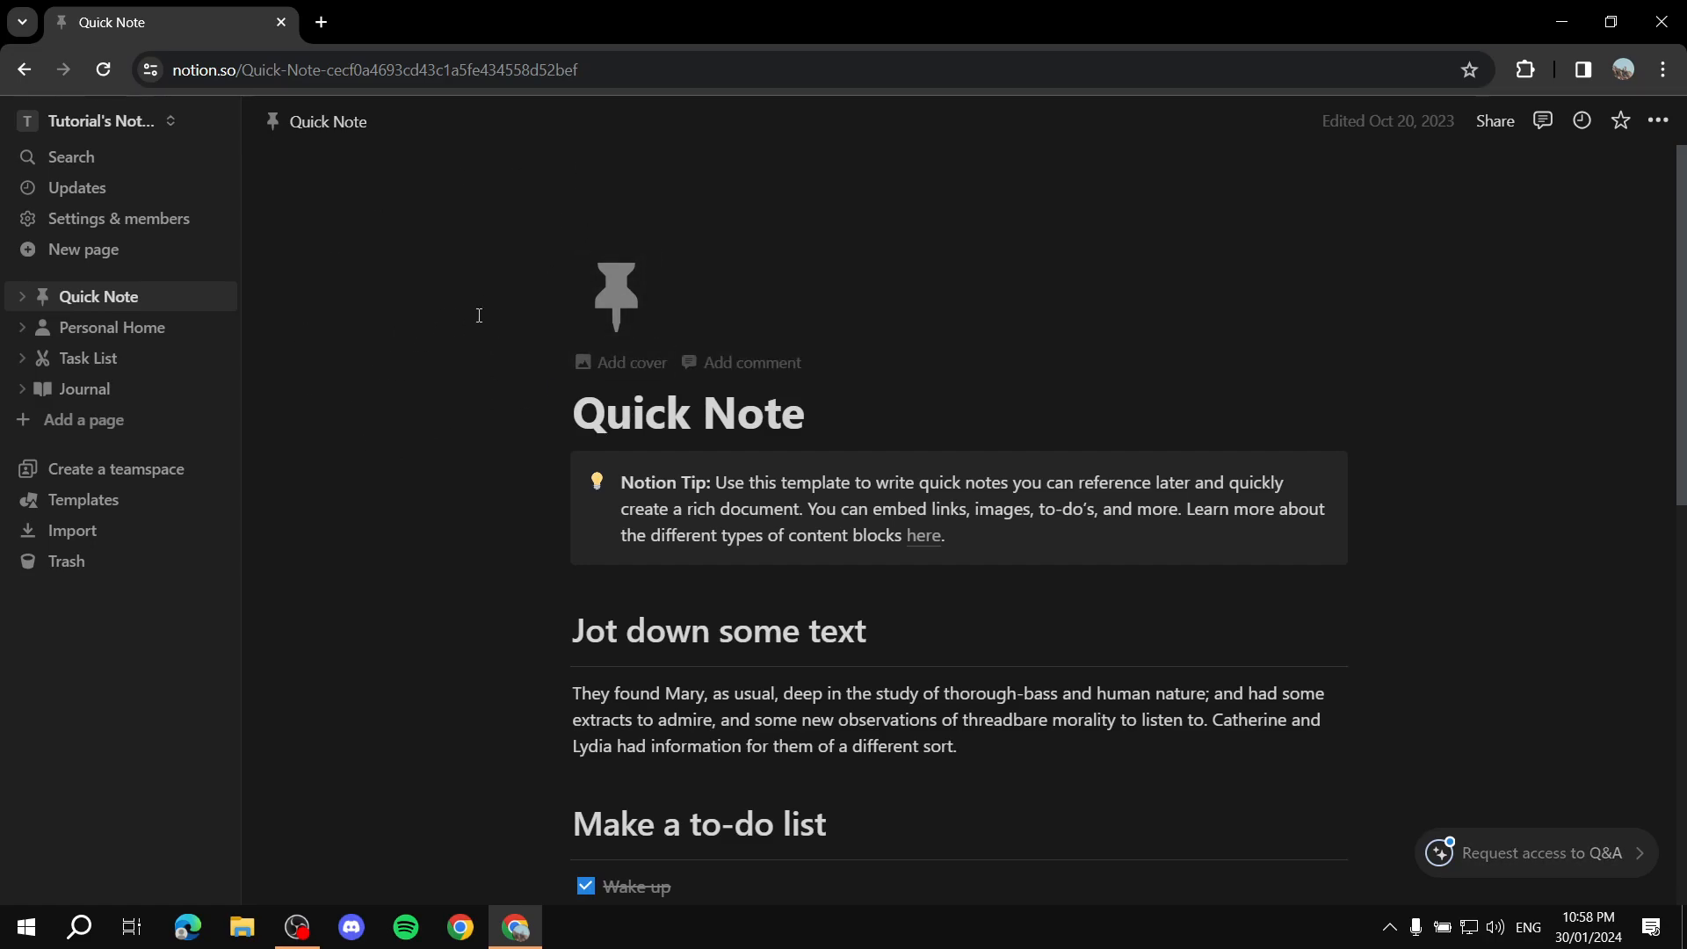
Create a new page in the workspace and title it "Finance Tracker"
click(83, 422)
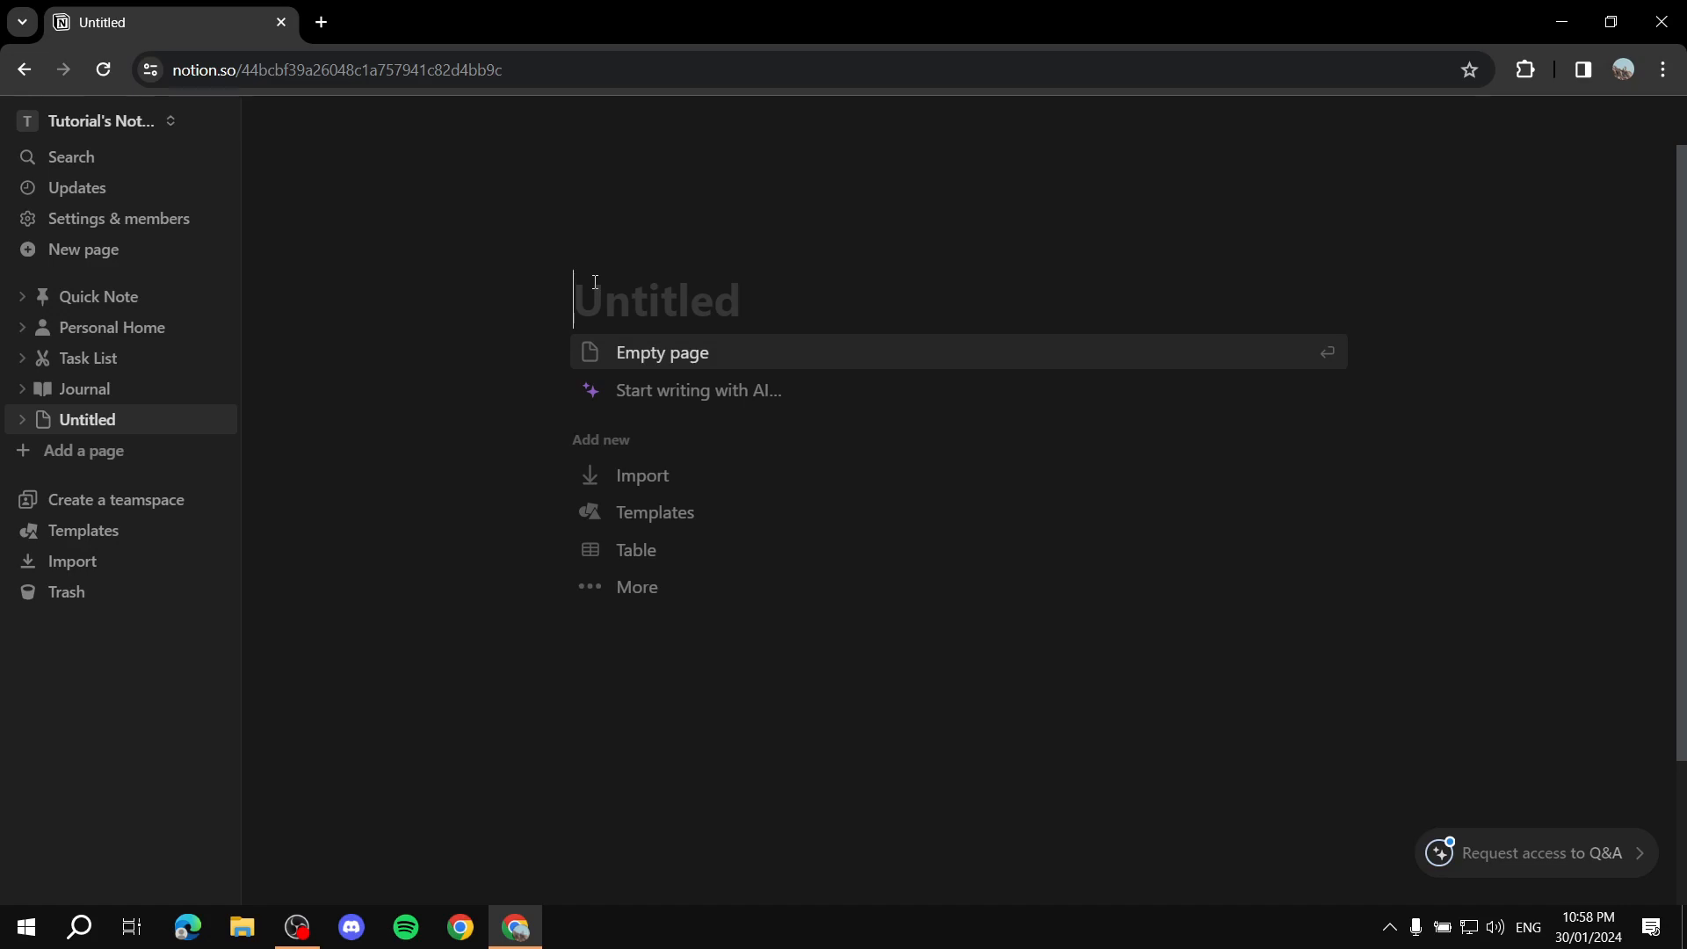
text(Expe)
key(BackSpace)
key(BackSpace)
key(BackSpace)
key(BackSpace)
text(Fin)
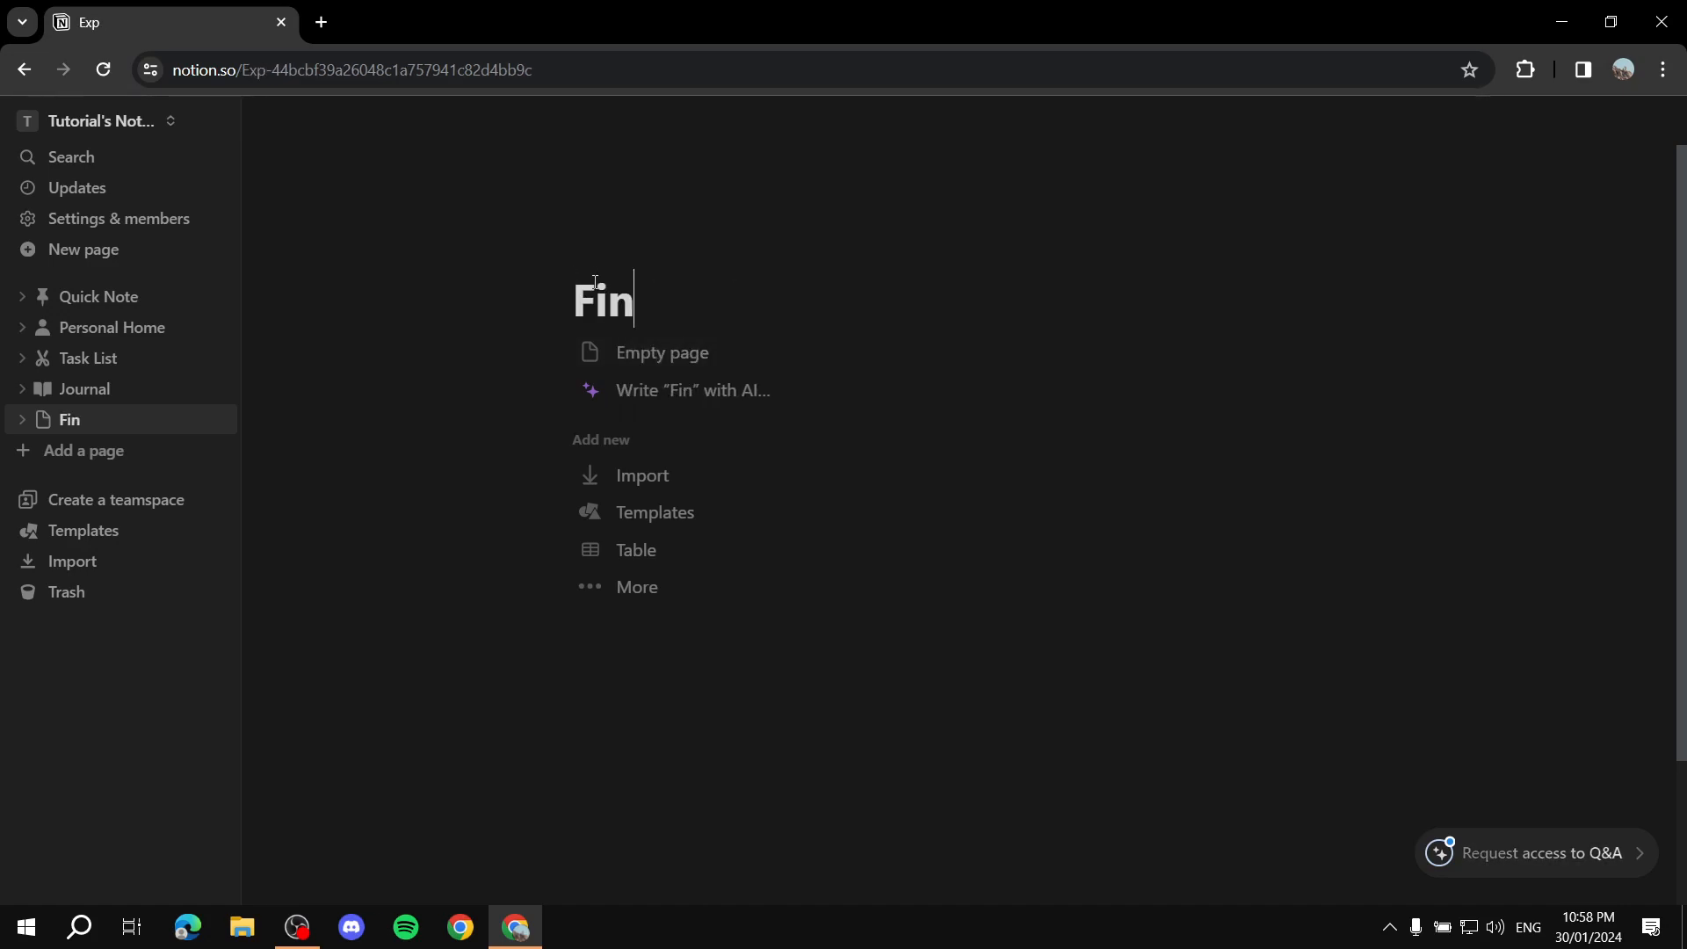
text(ance Tracker)
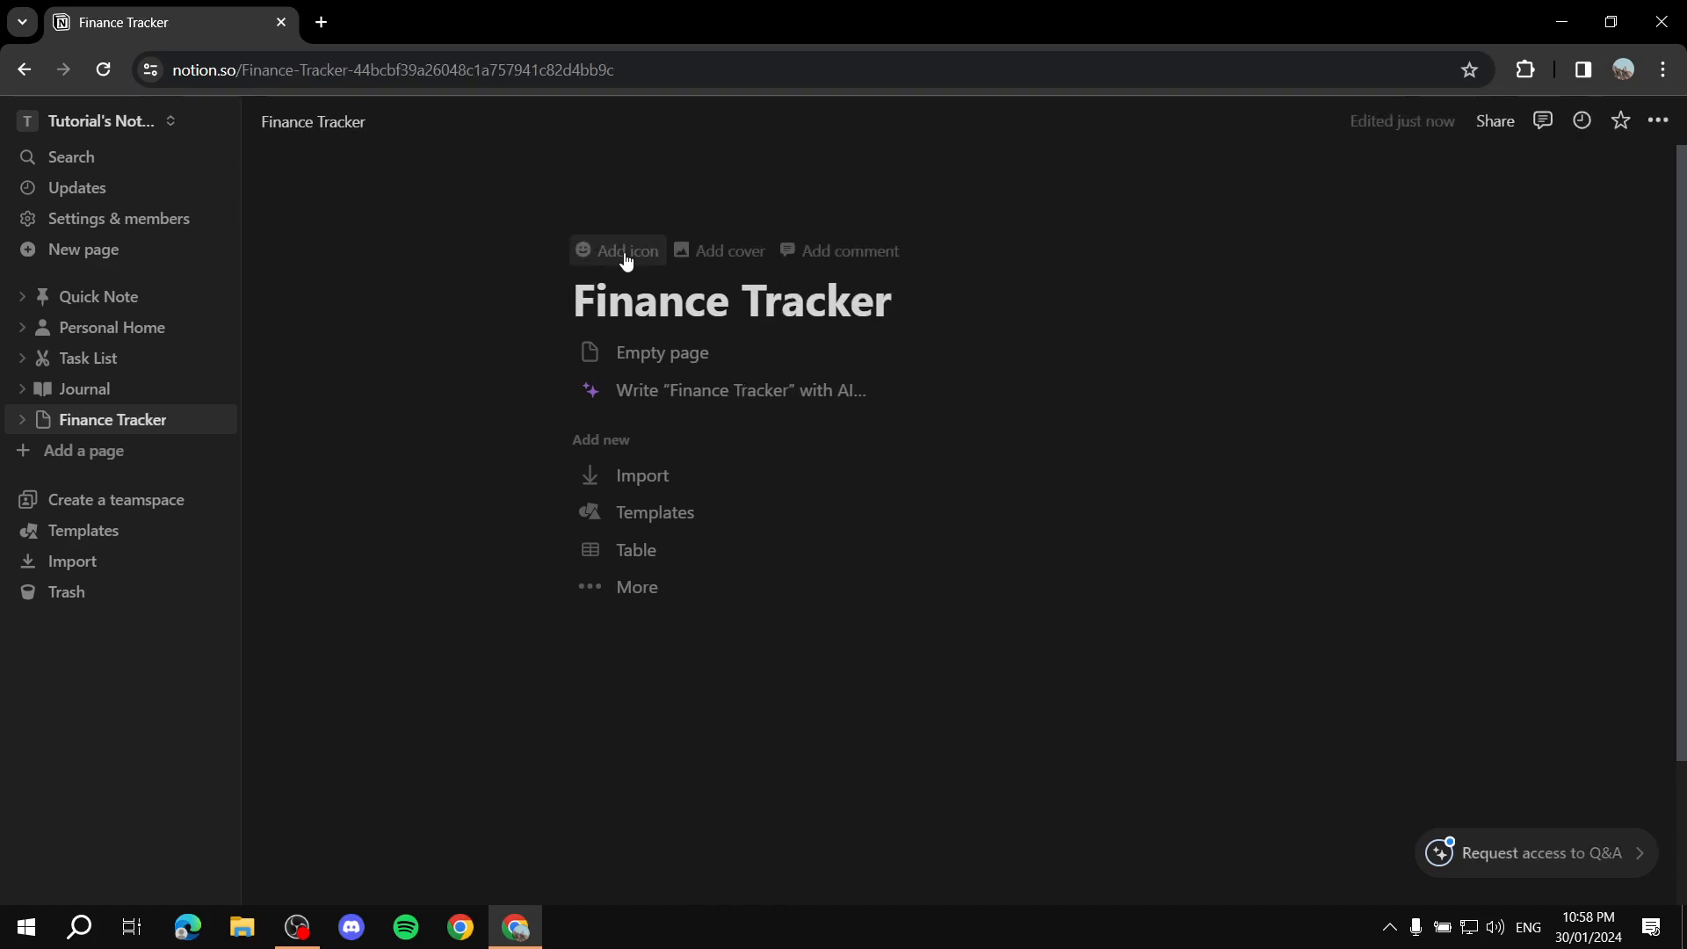
Give the Finance Tracker page an icon and set it to the money bag emoji
click(621, 252)
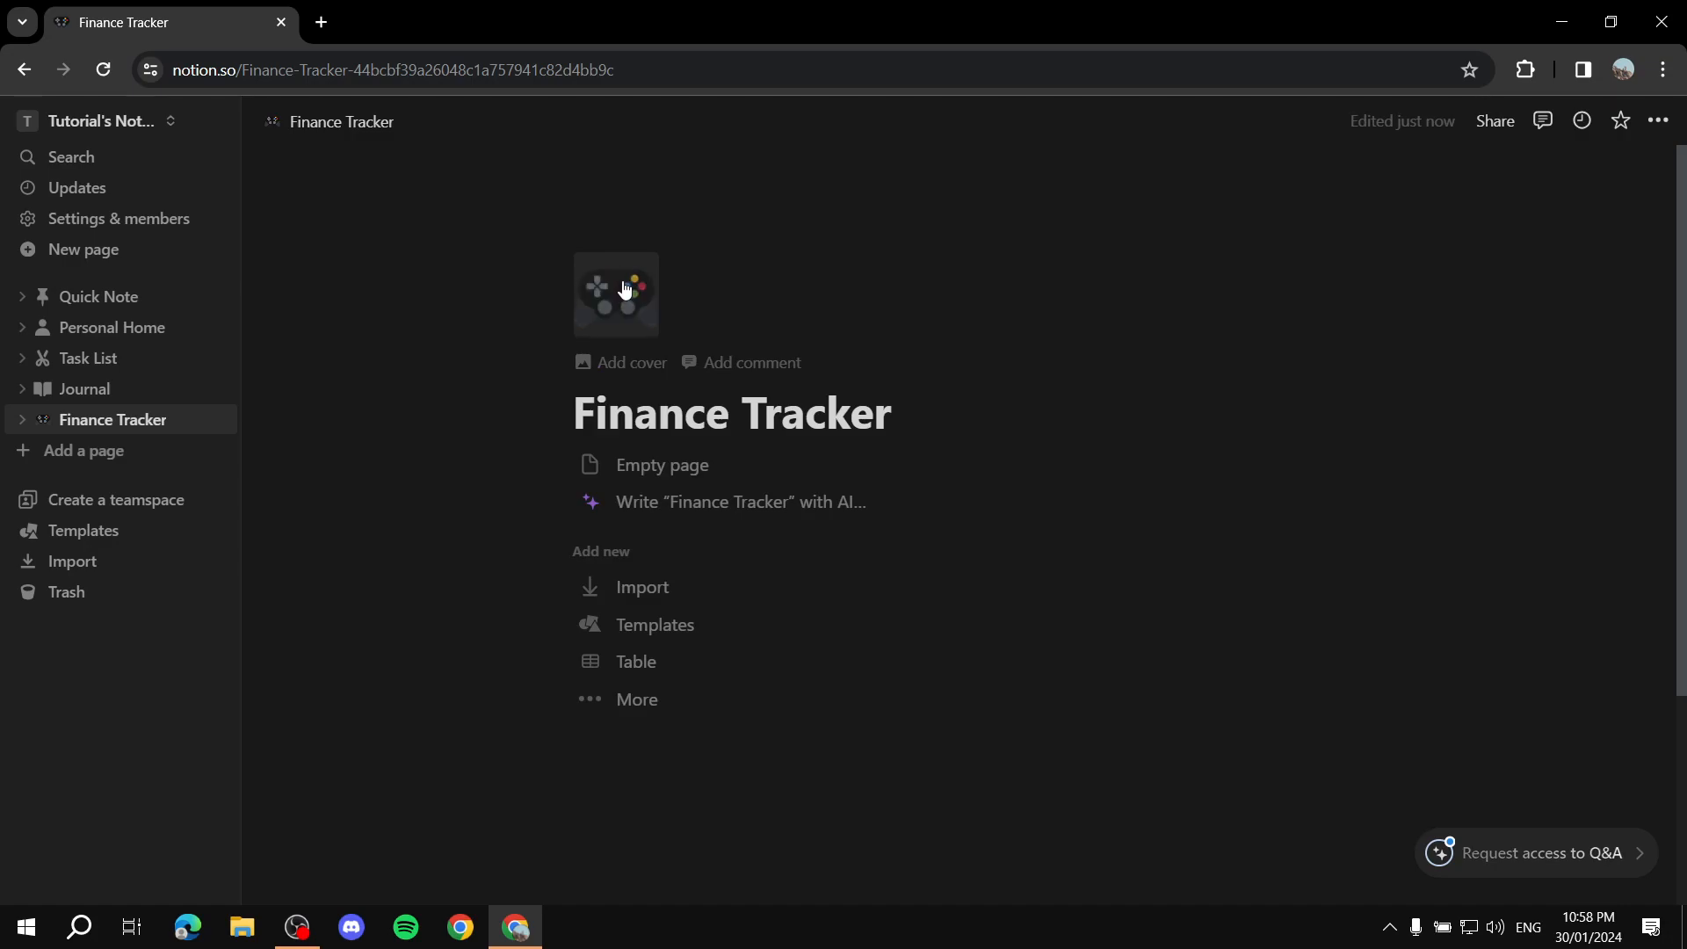
click(641, 294)
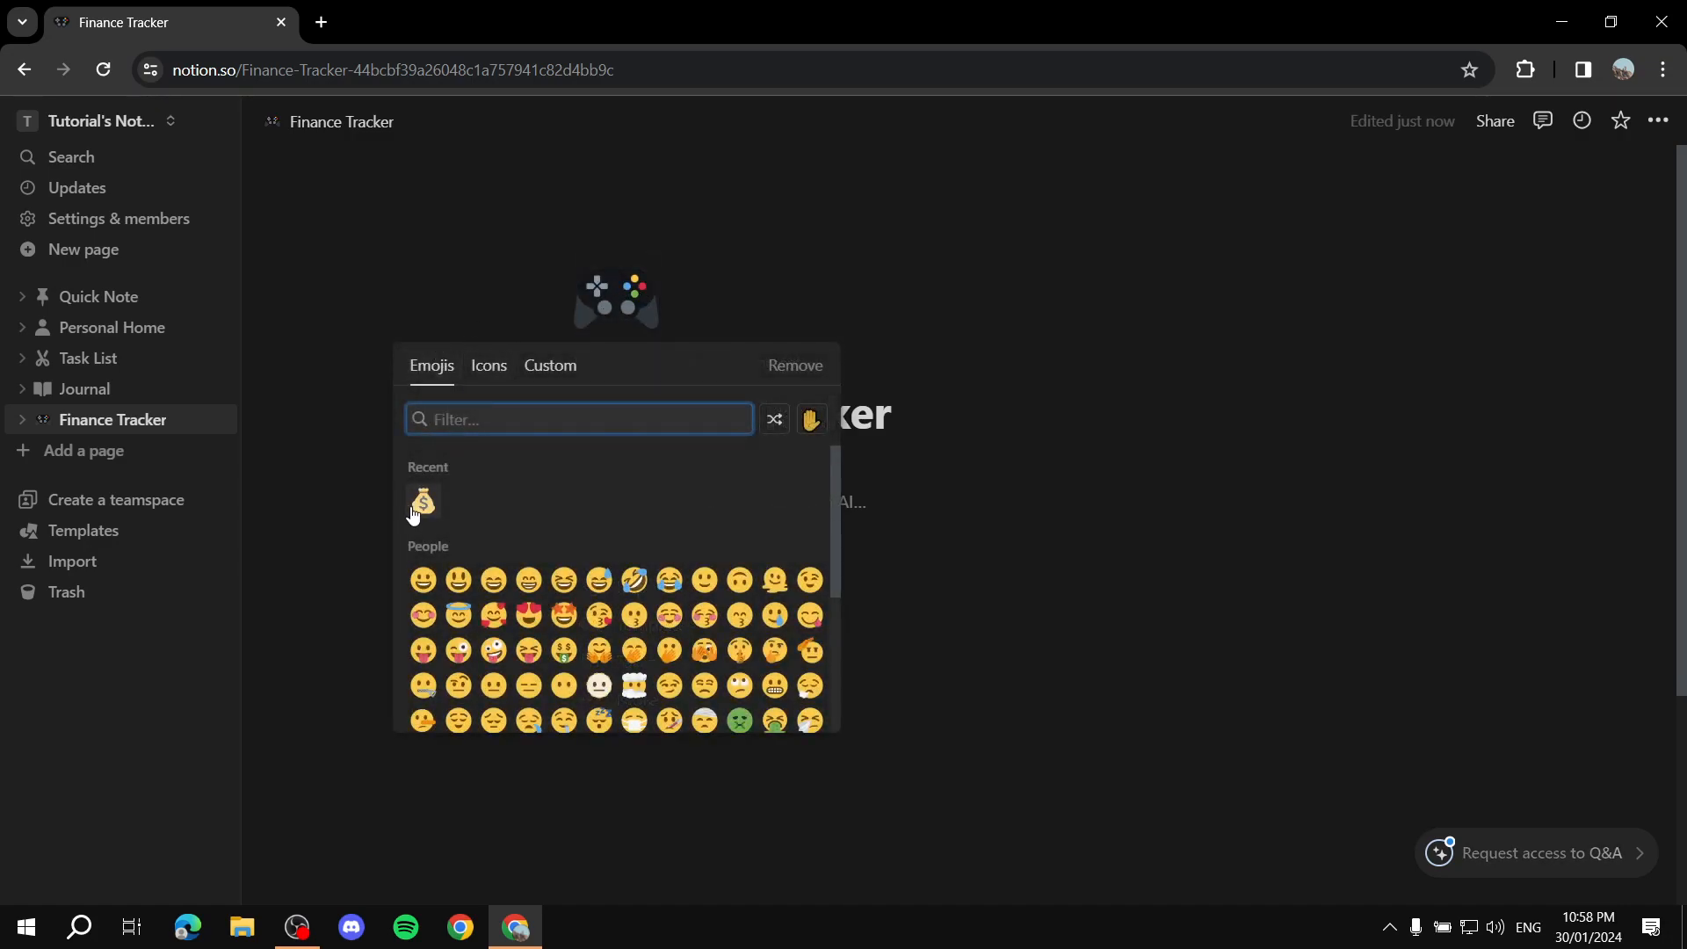
click(415, 515)
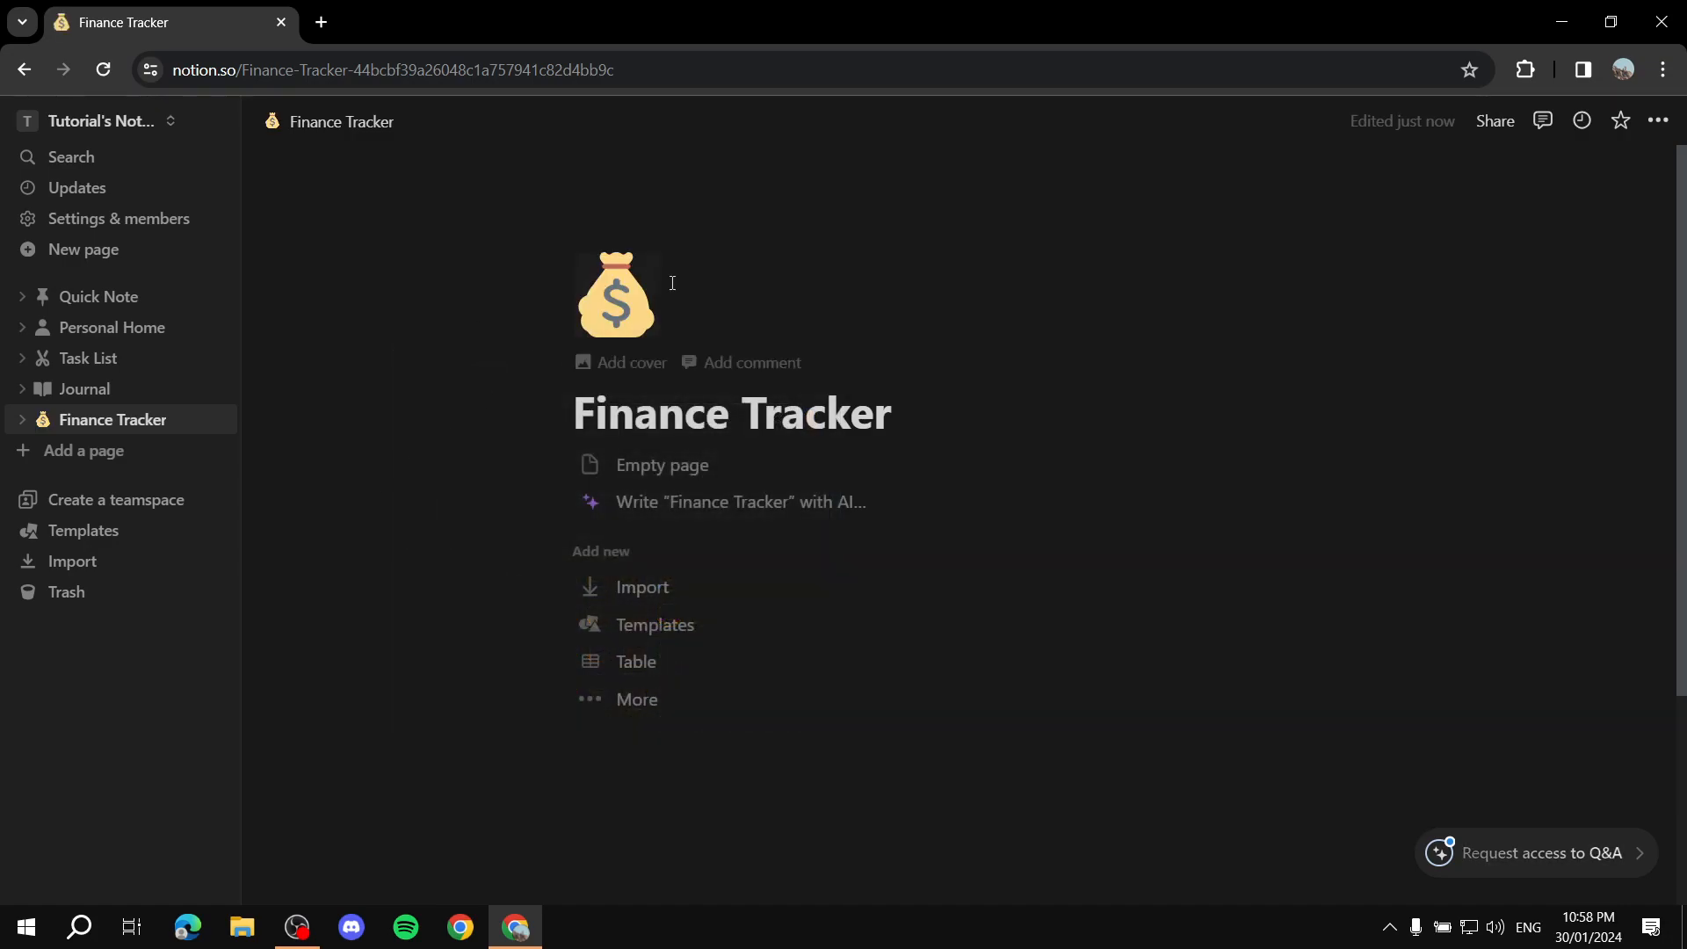
Add a page cover using an Unsplash search for "Calculator", choosing the photo of a calculator and pen on a red notebook
click(625, 362)
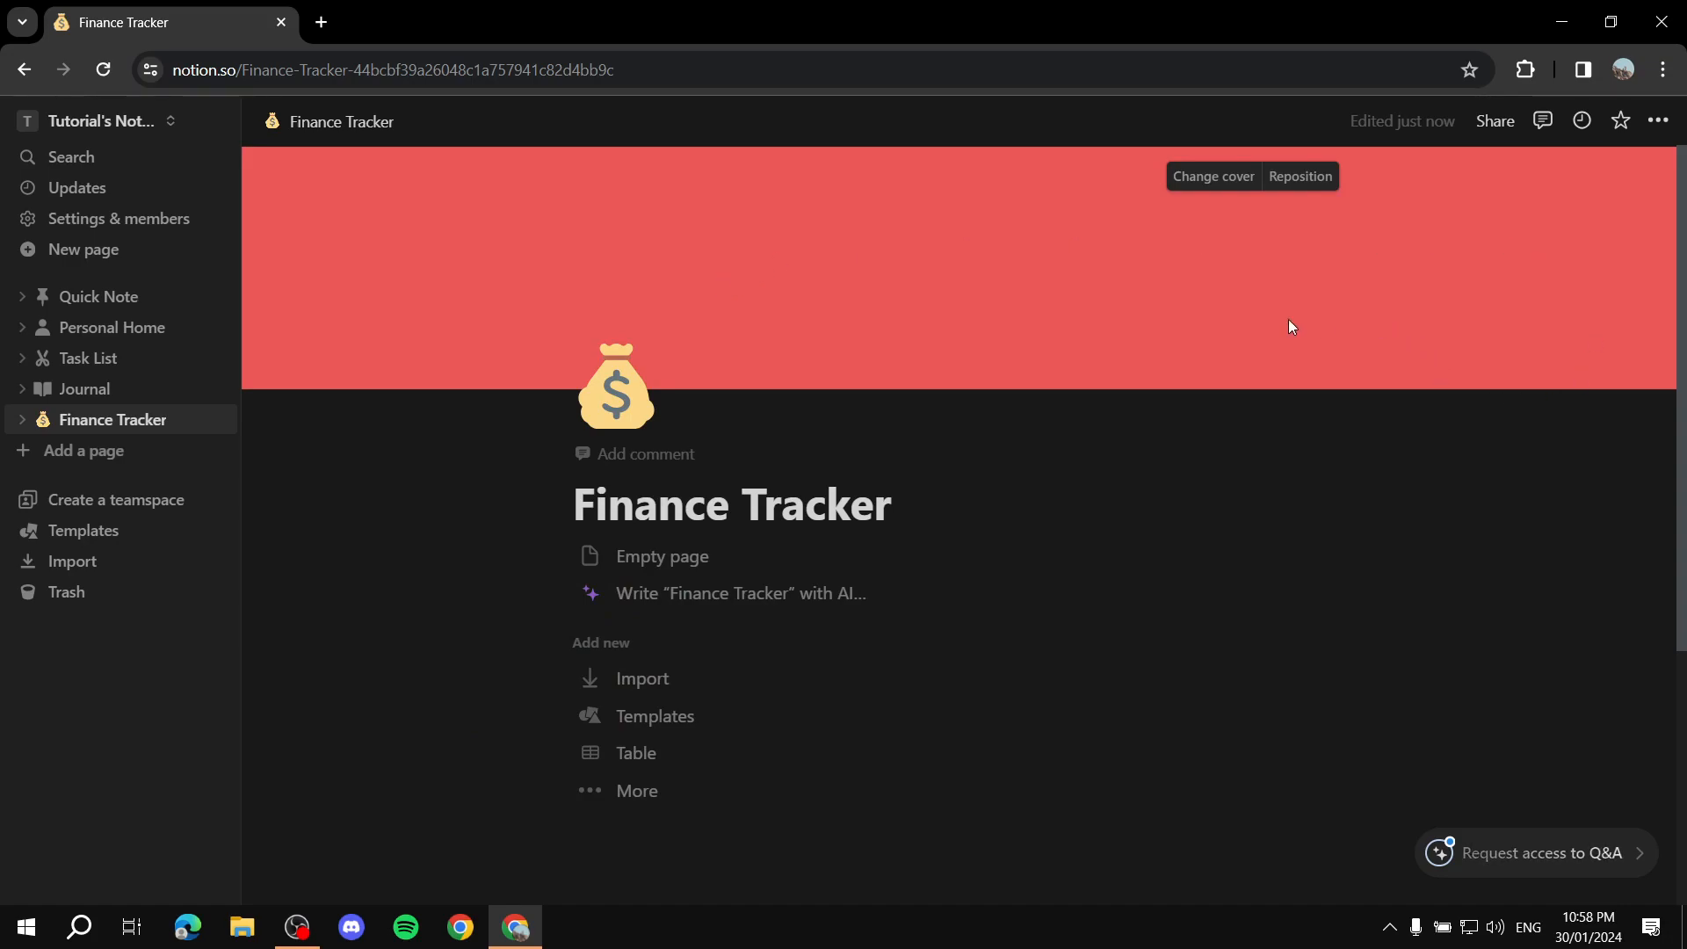
click(1218, 179)
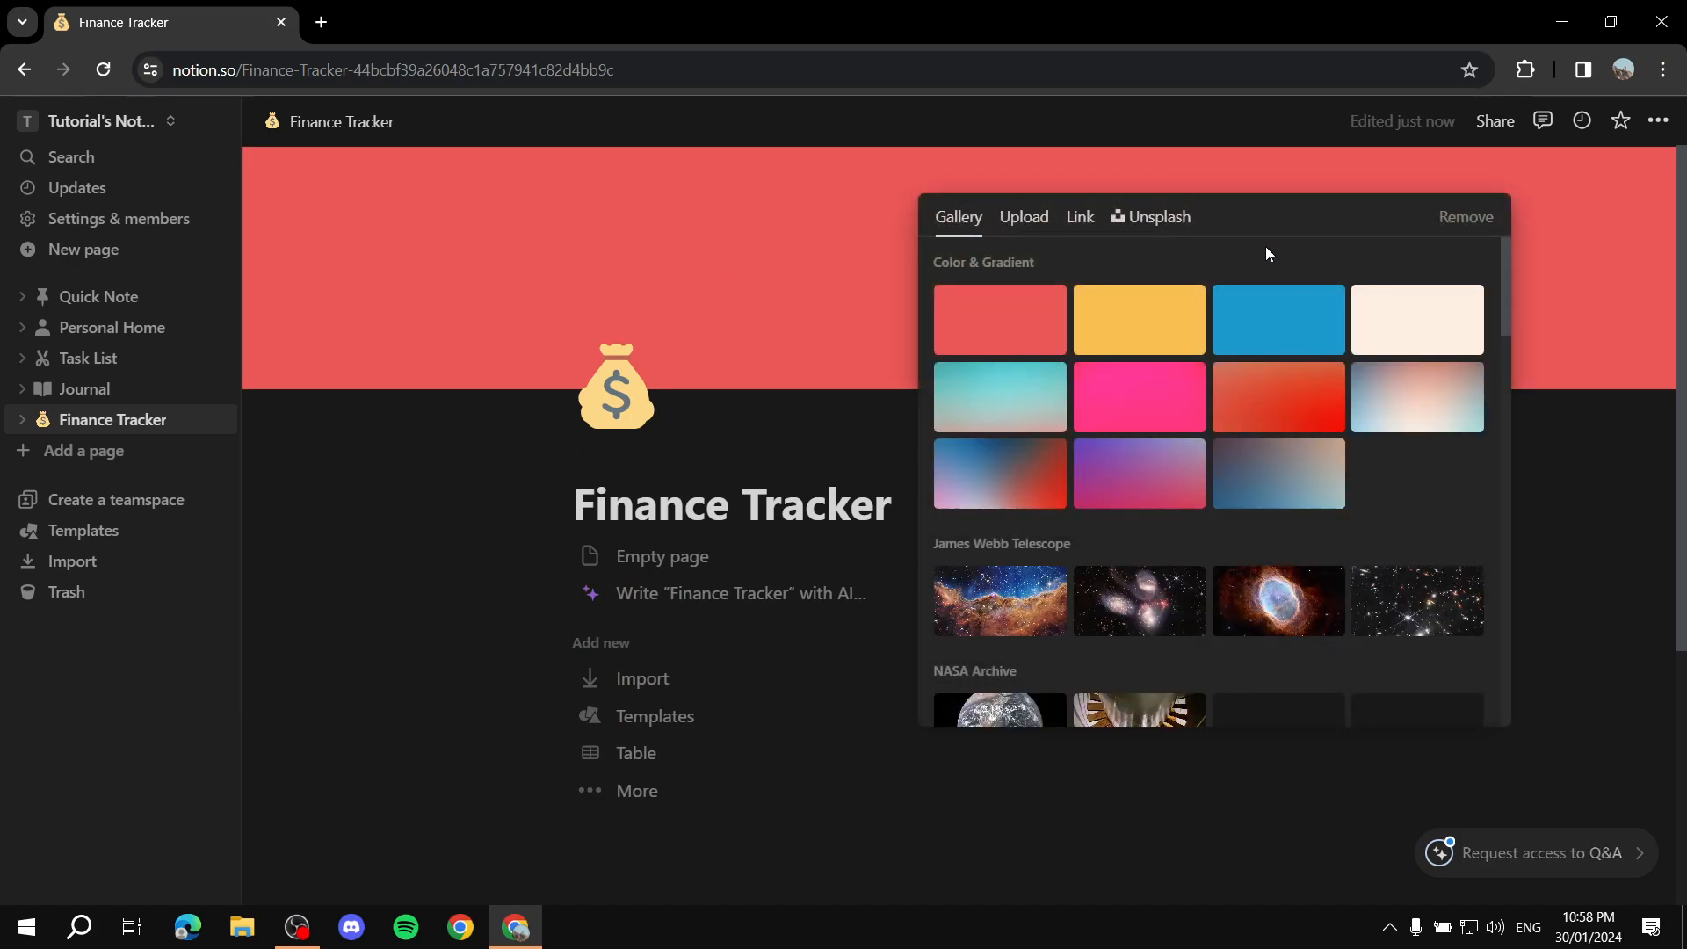
click(1153, 217)
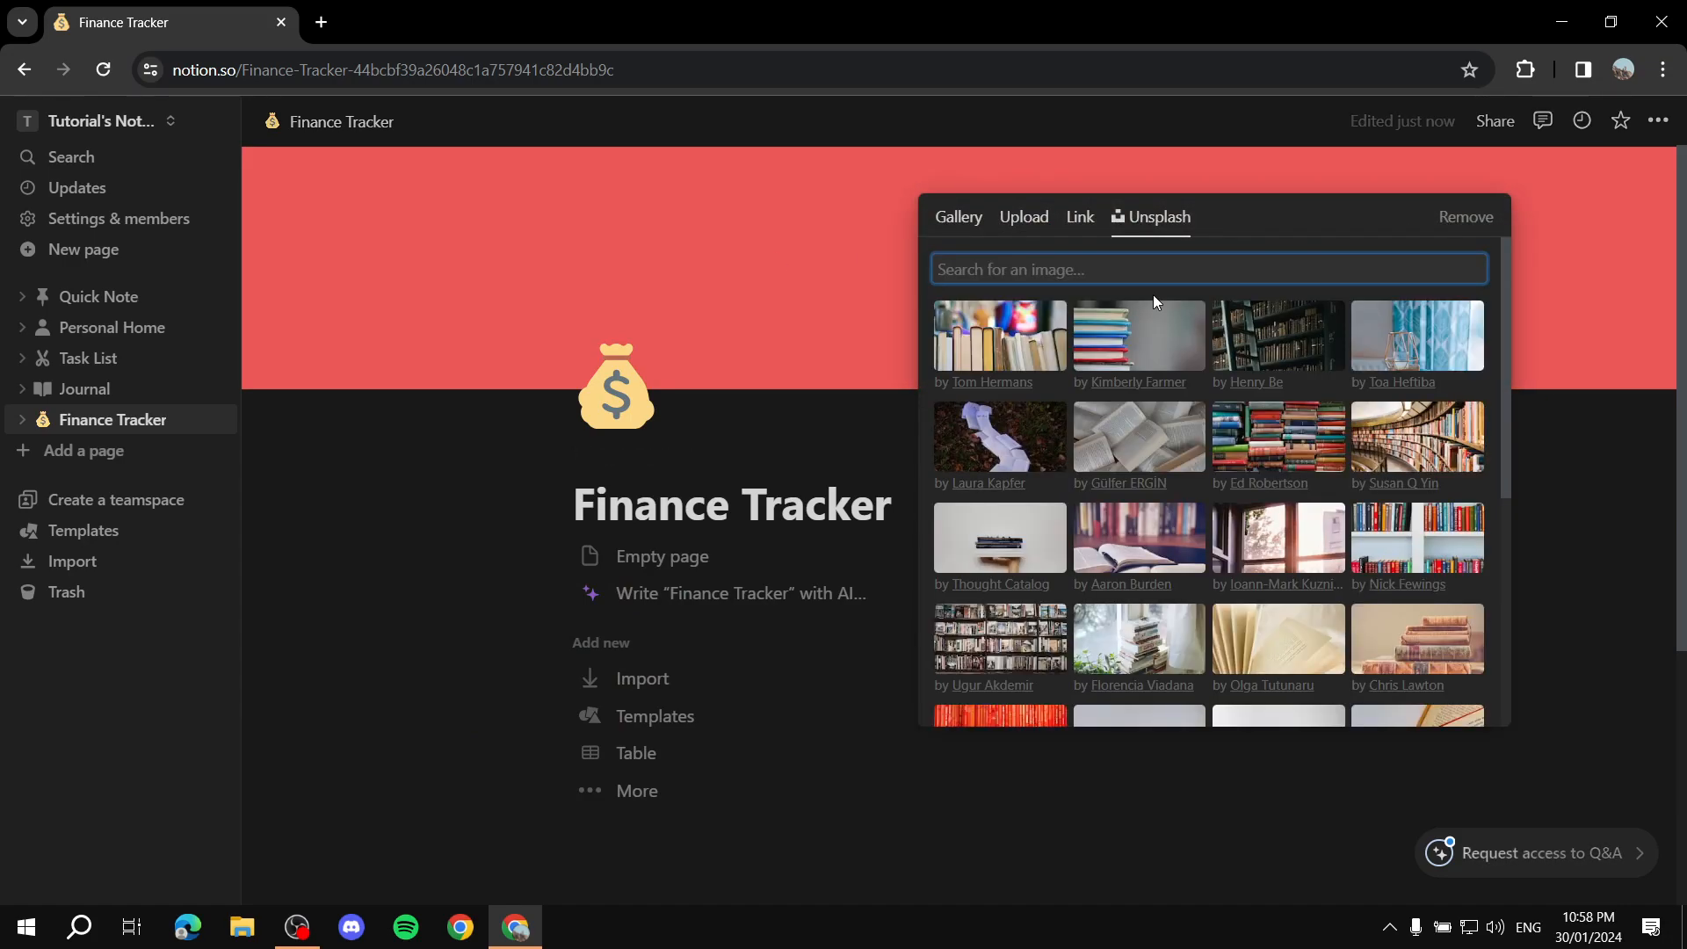
text(Ca)
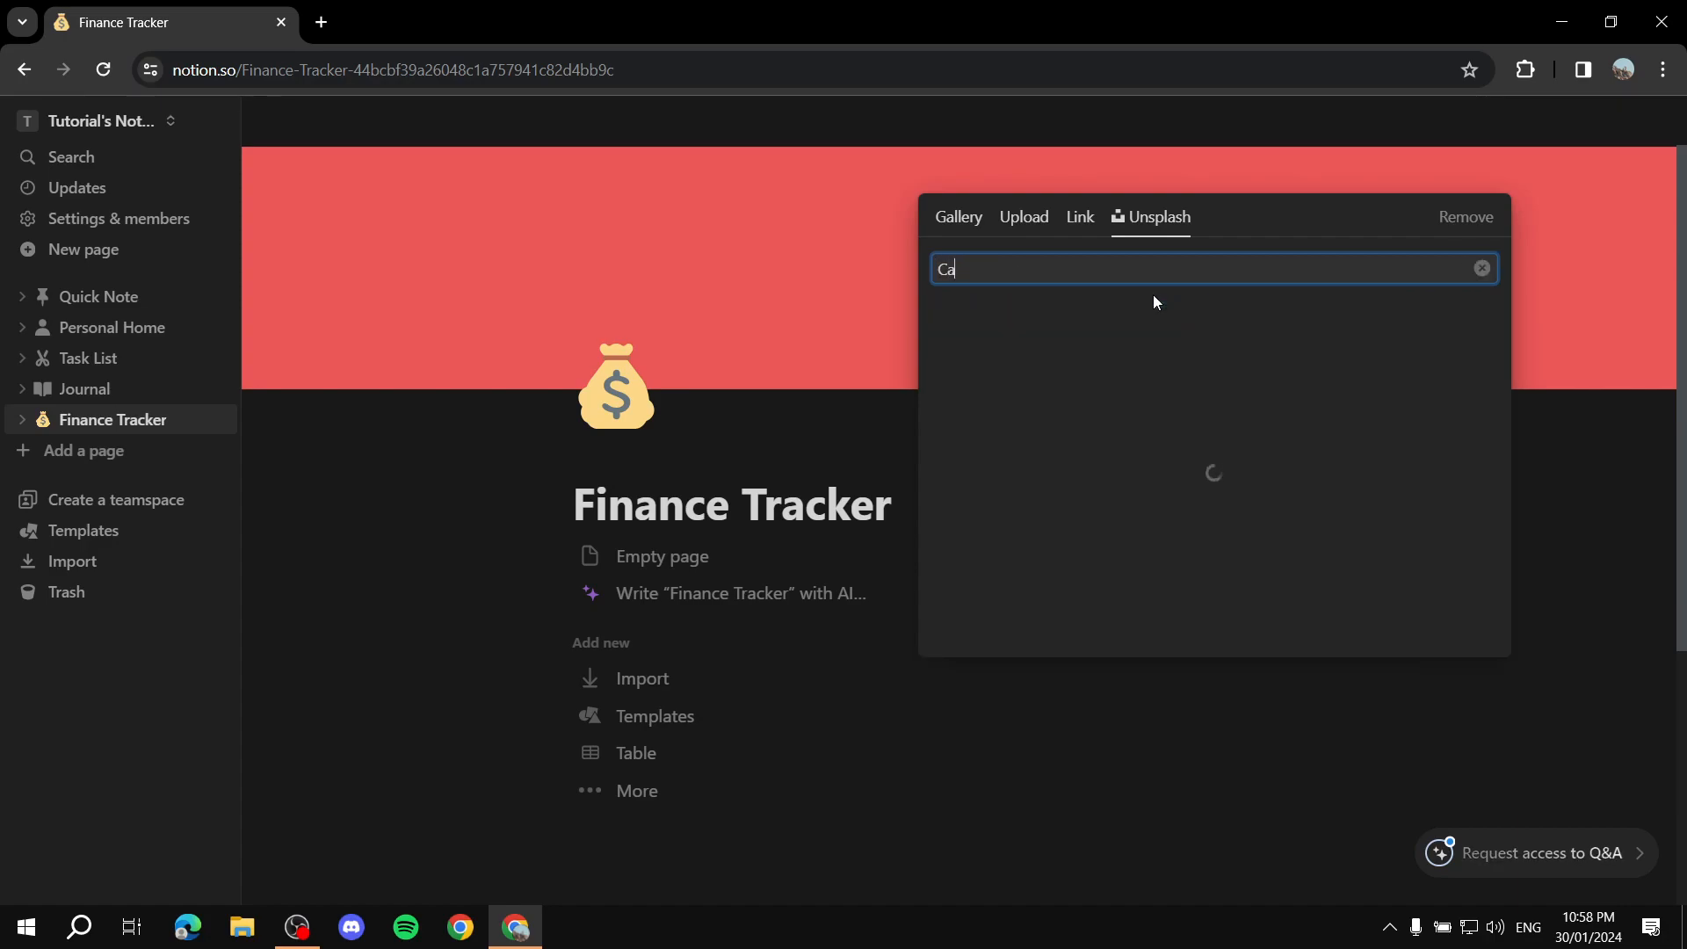
text(lculator)
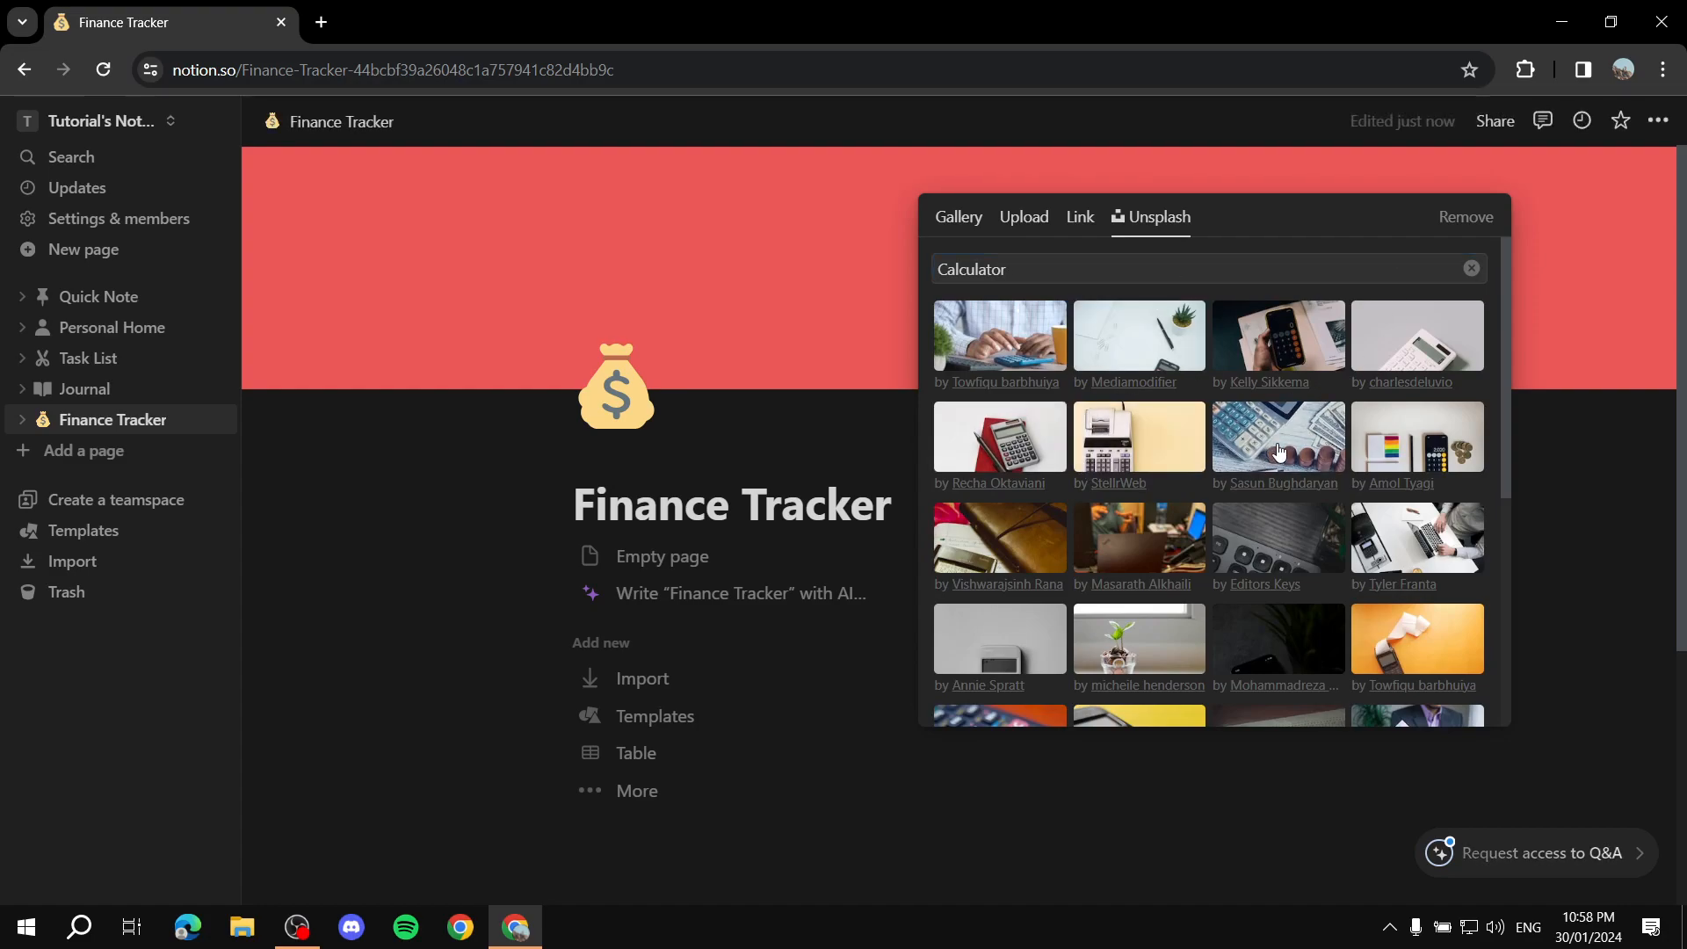
click(1314, 422)
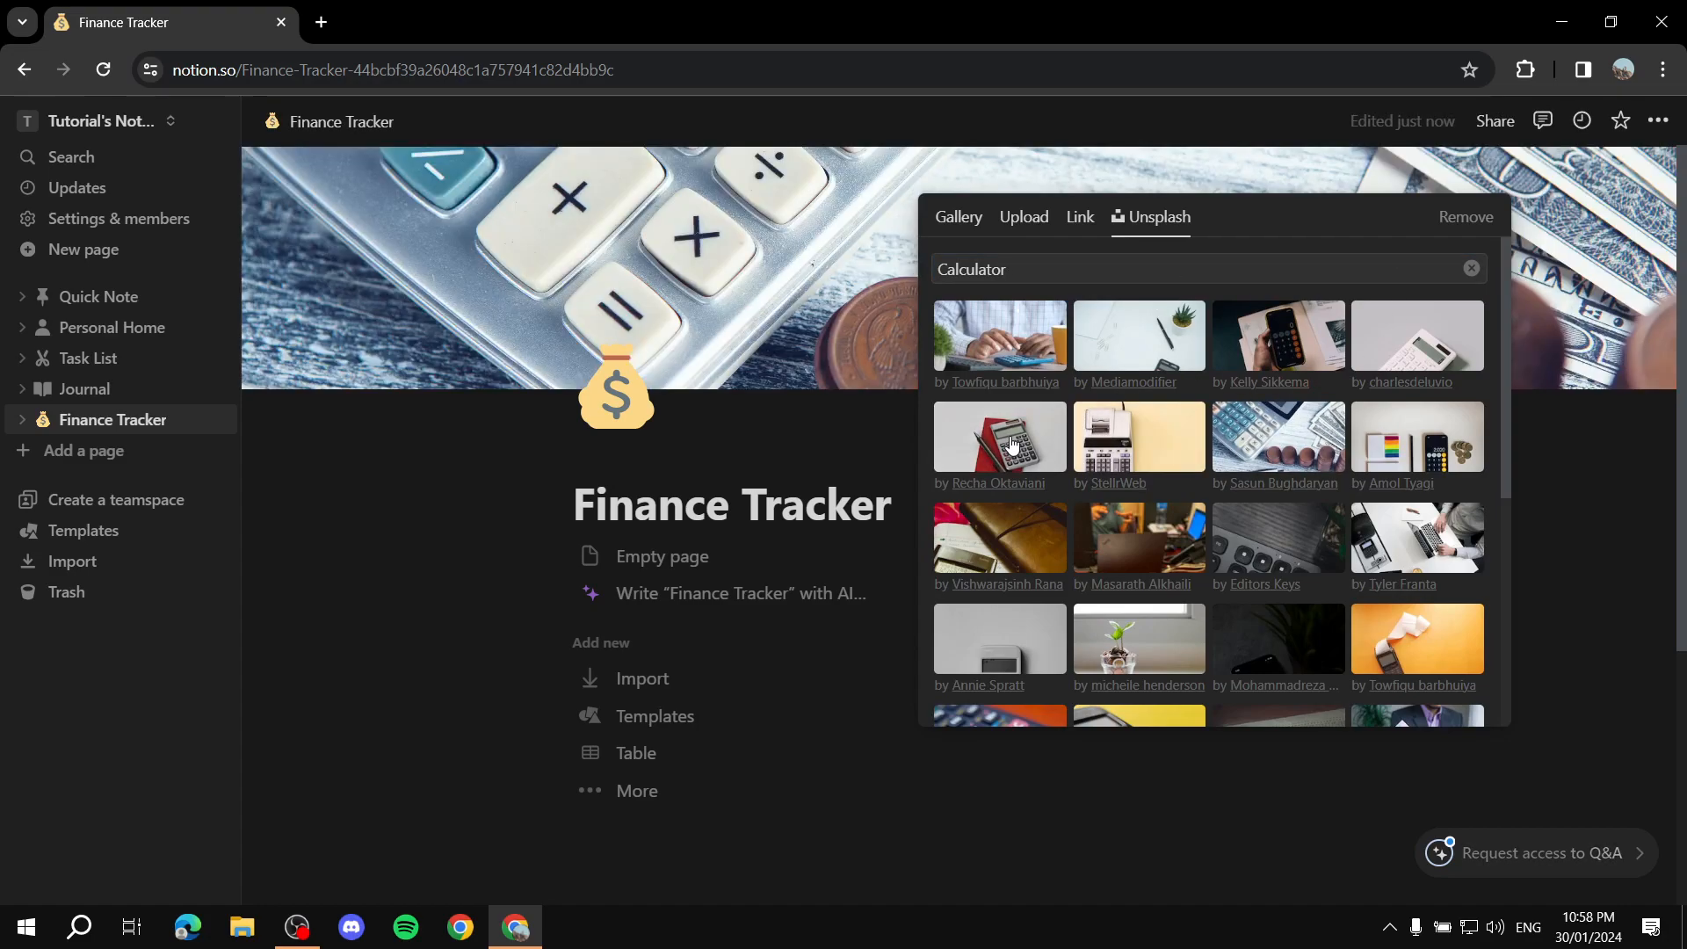
click(1026, 451)
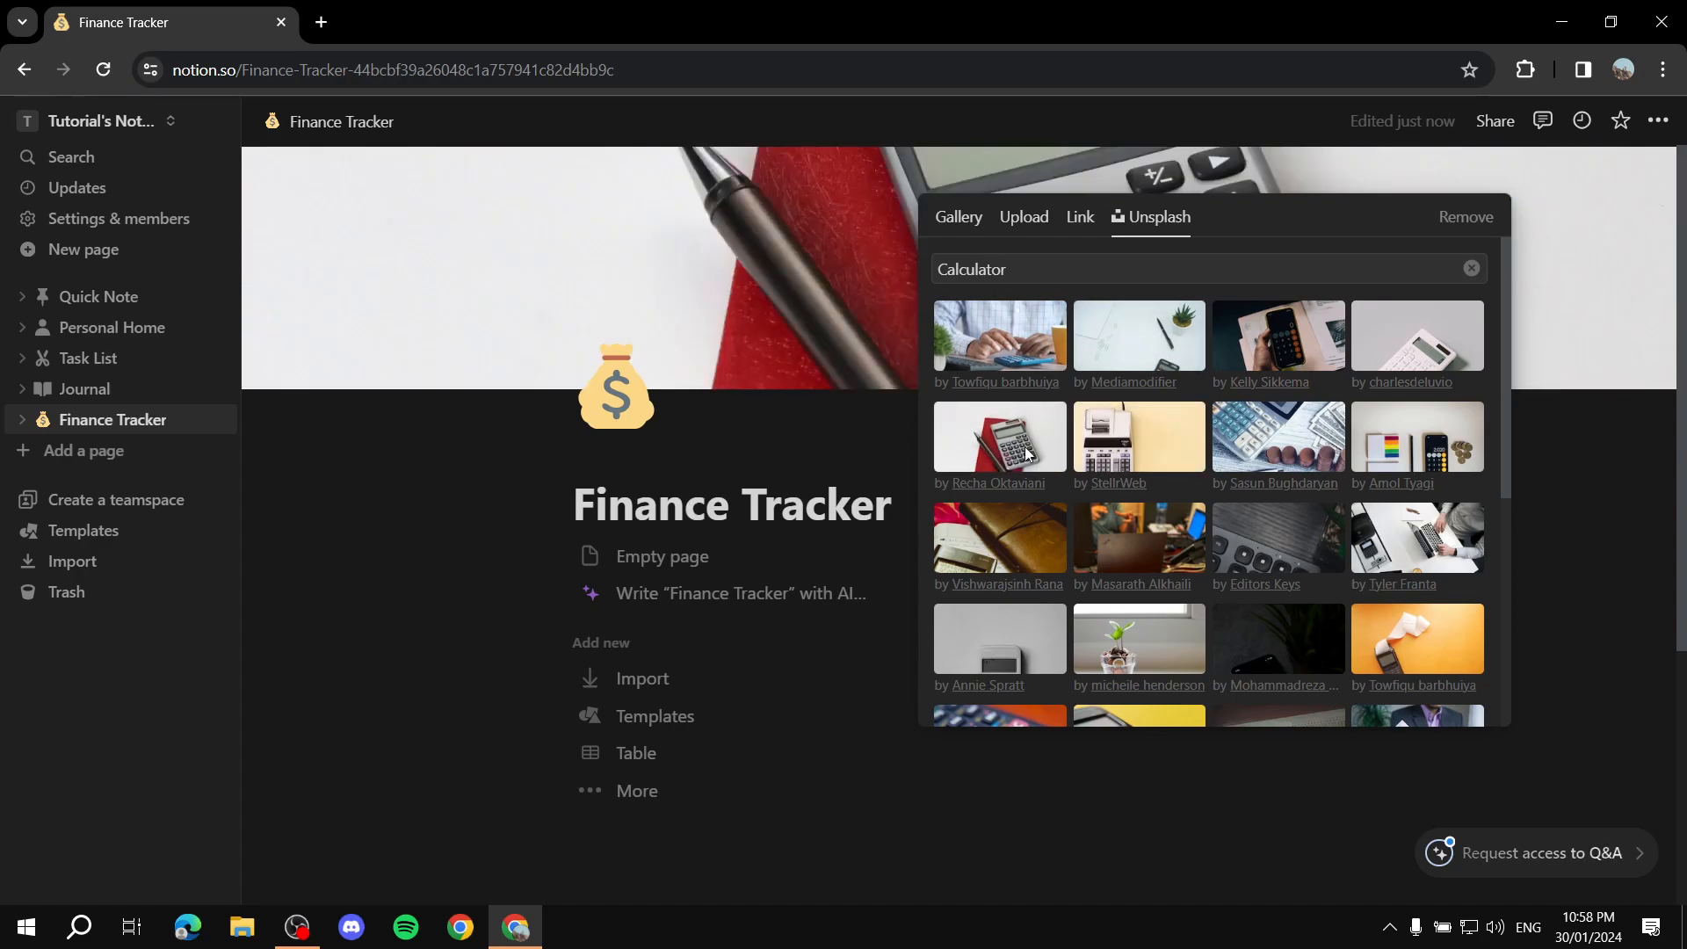
click(479, 514)
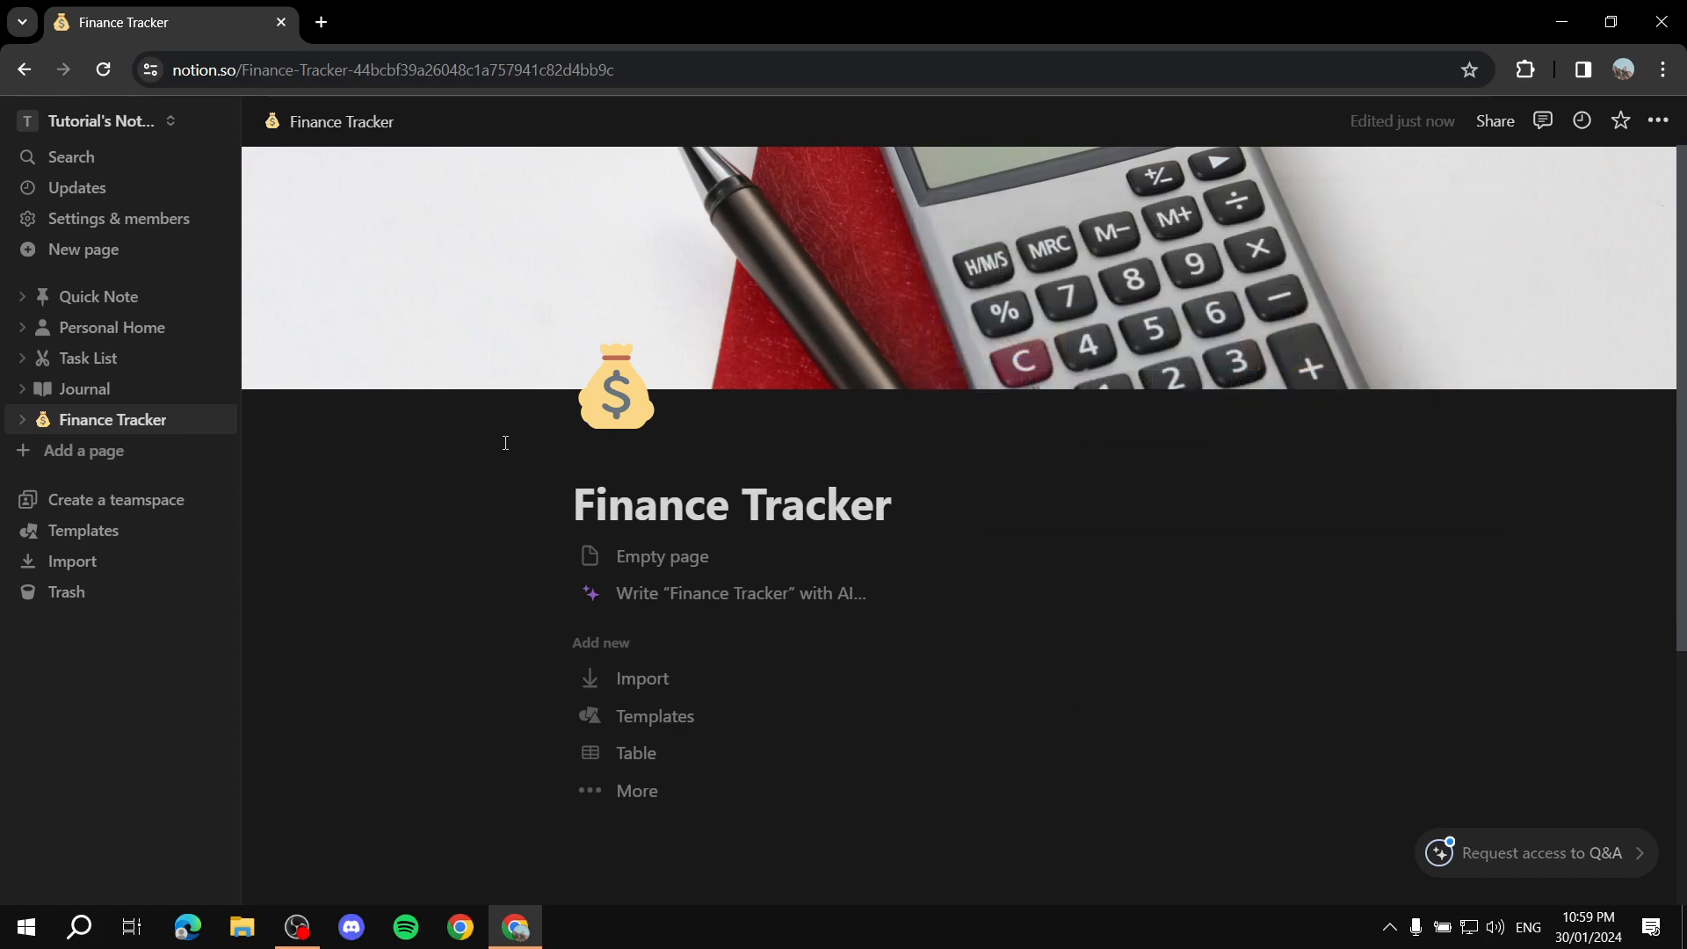
Make Finance Tracker an empty page and turn on small text and full width for it
click(671, 556)
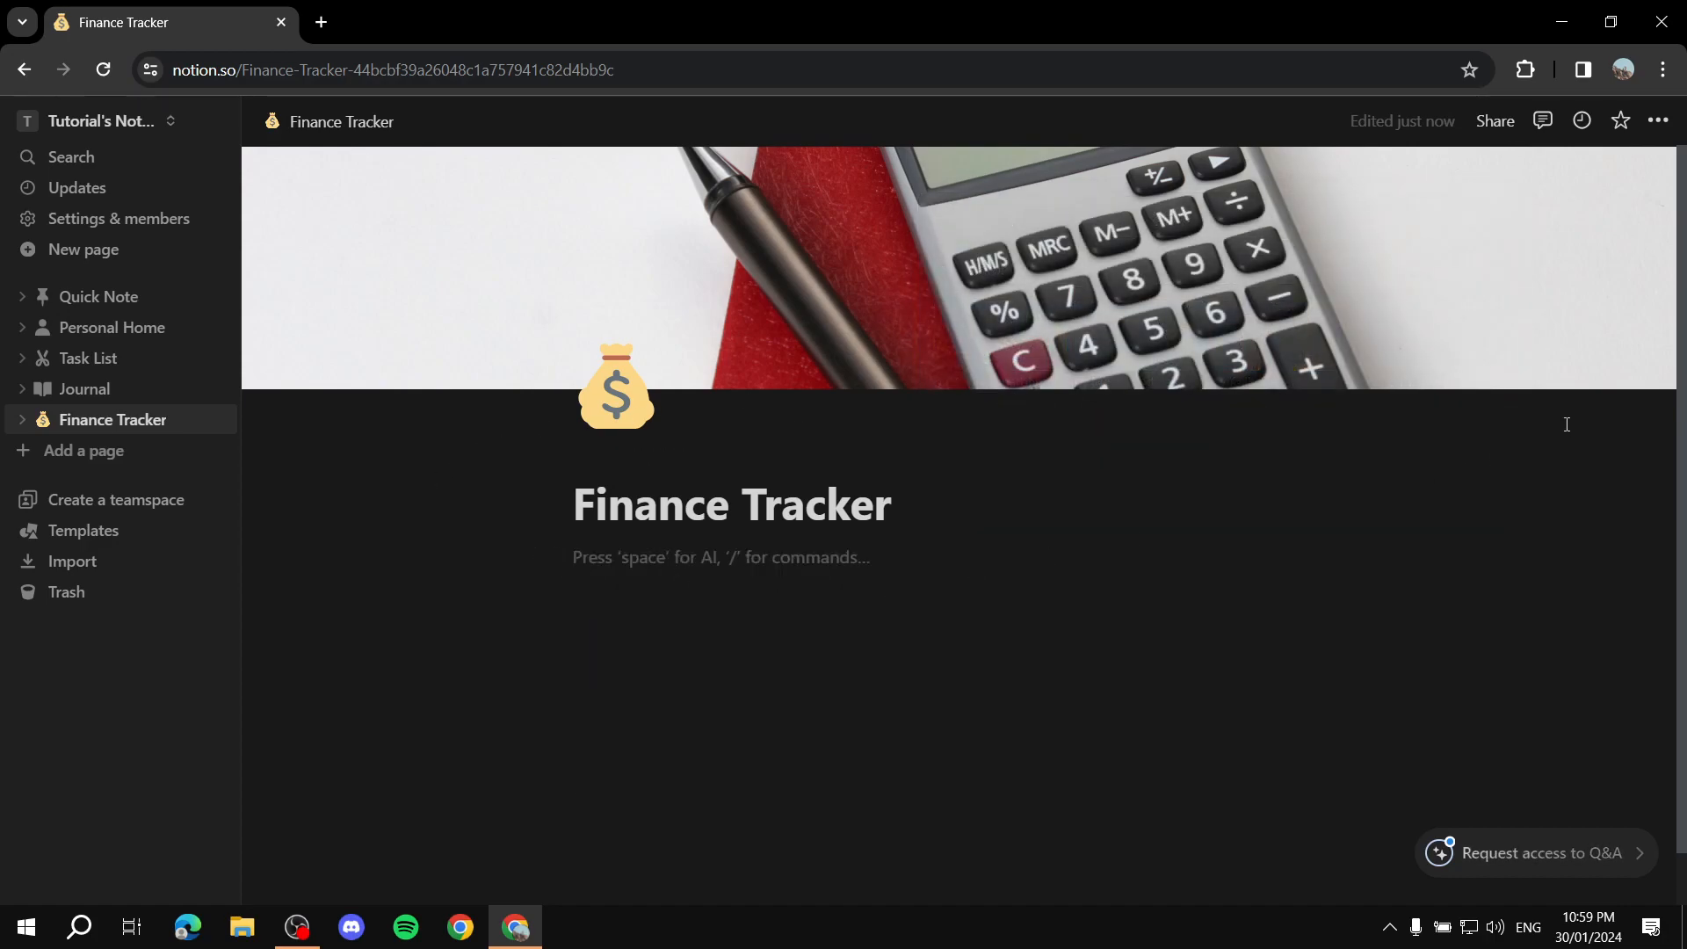
click(1664, 128)
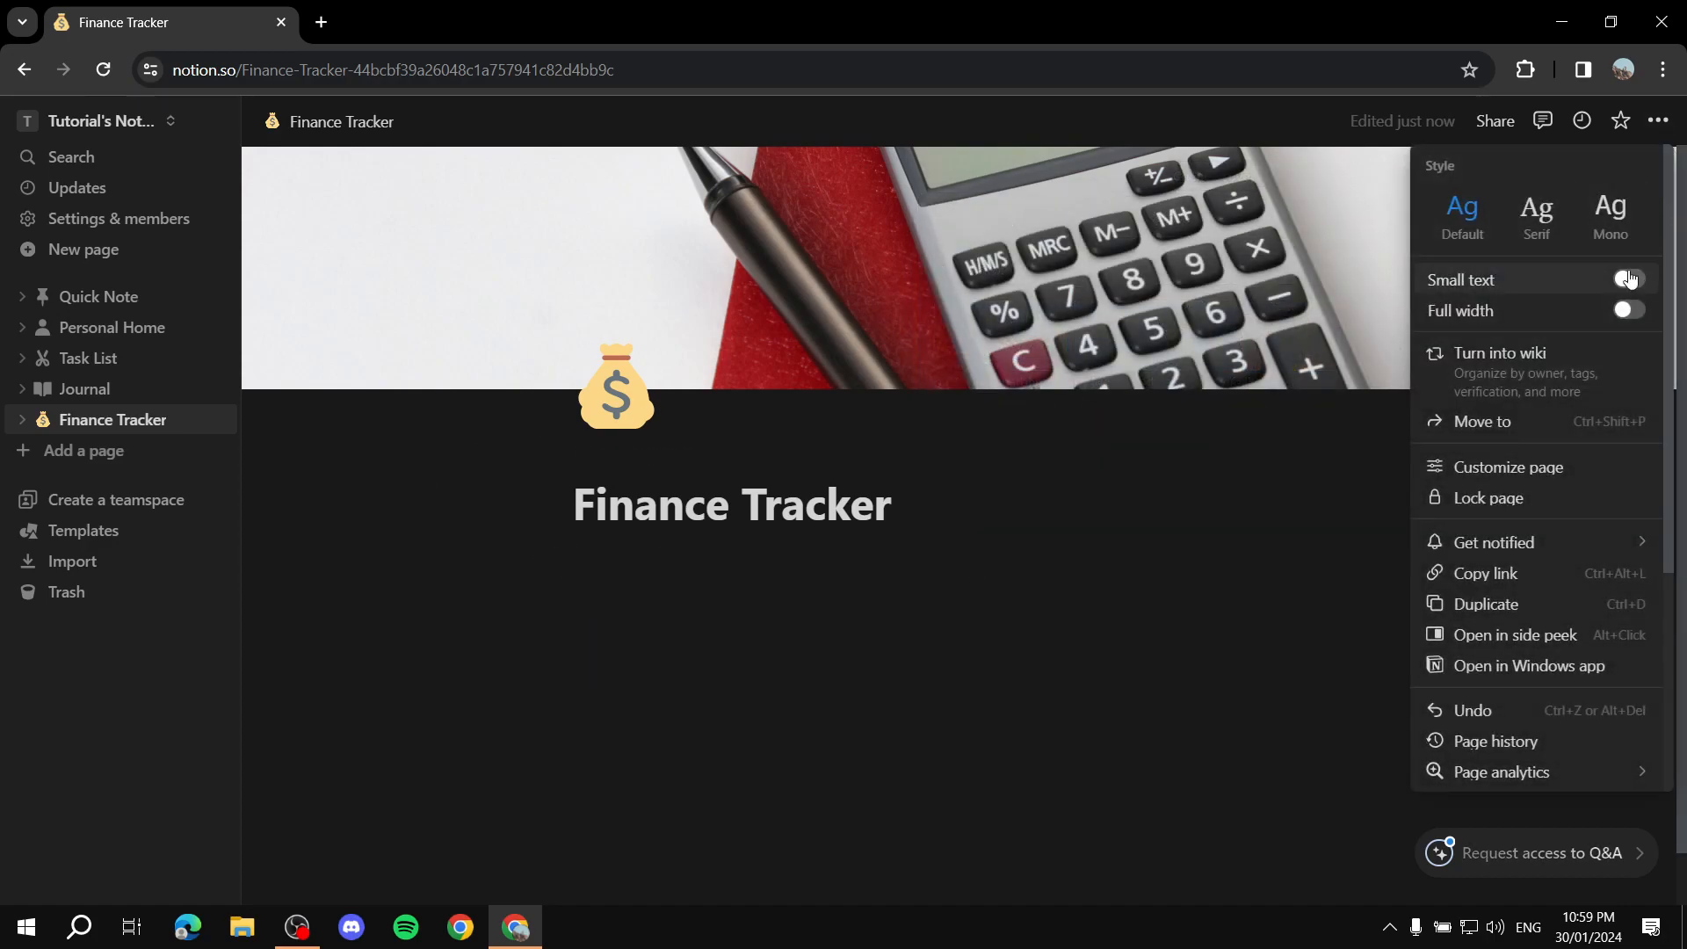
click(1628, 279)
click(1626, 311)
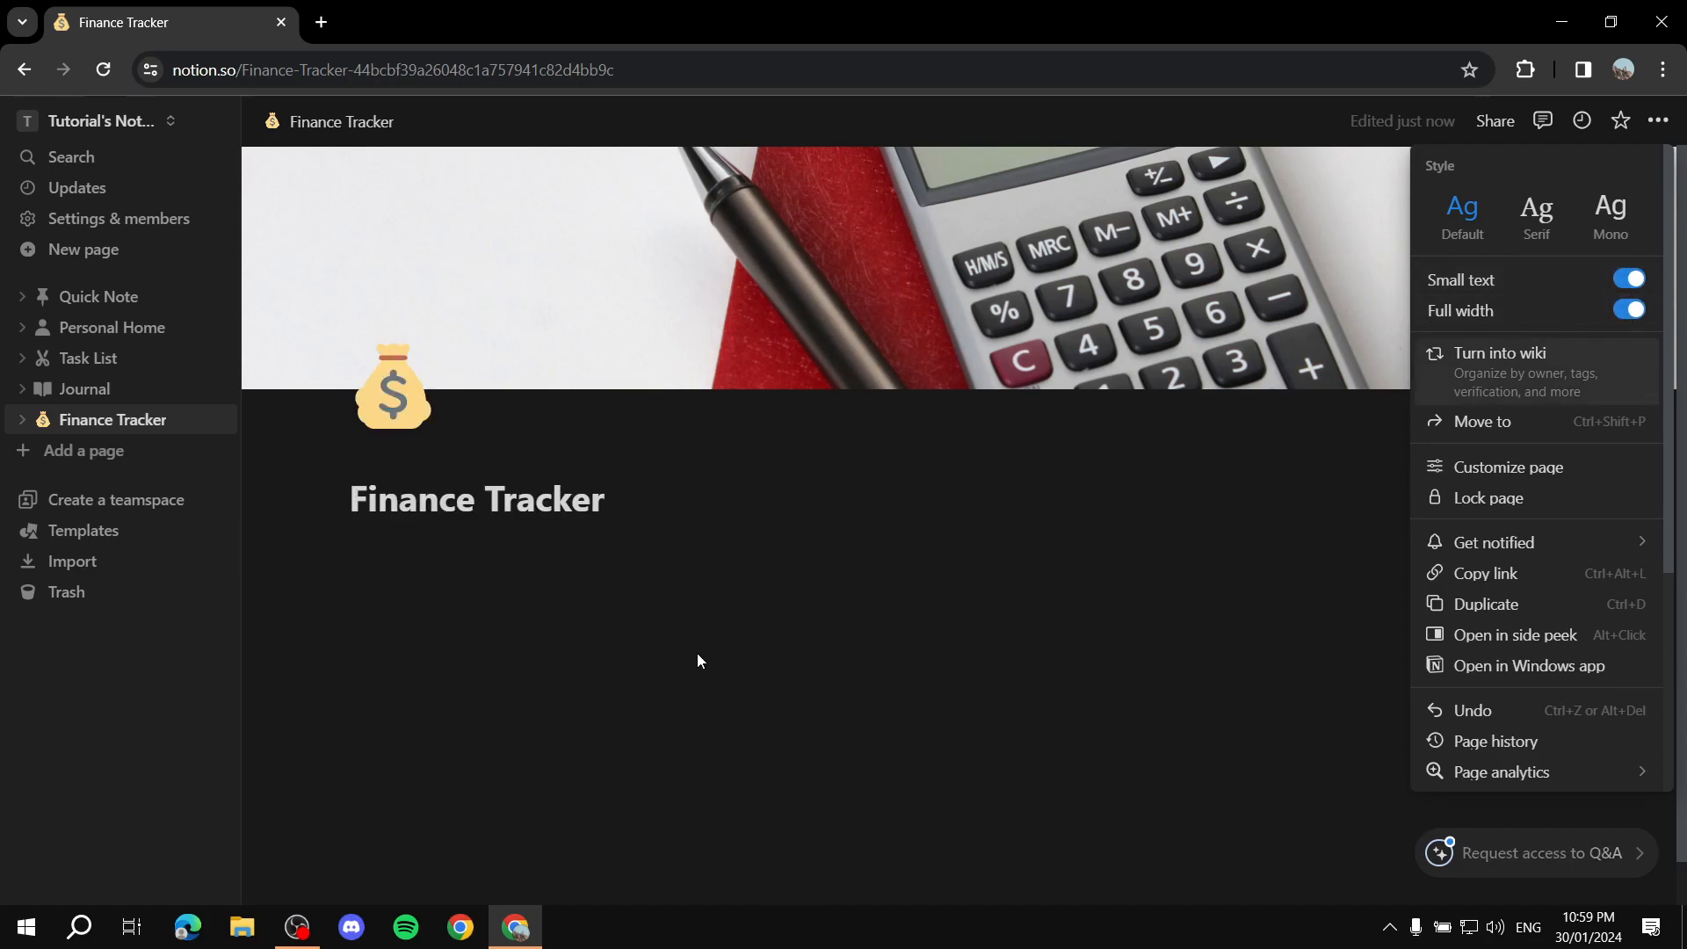
click(420, 584)
Insert a full-page database in the Finance Tracker body and title it "Income & Expenses"
click(397, 568)
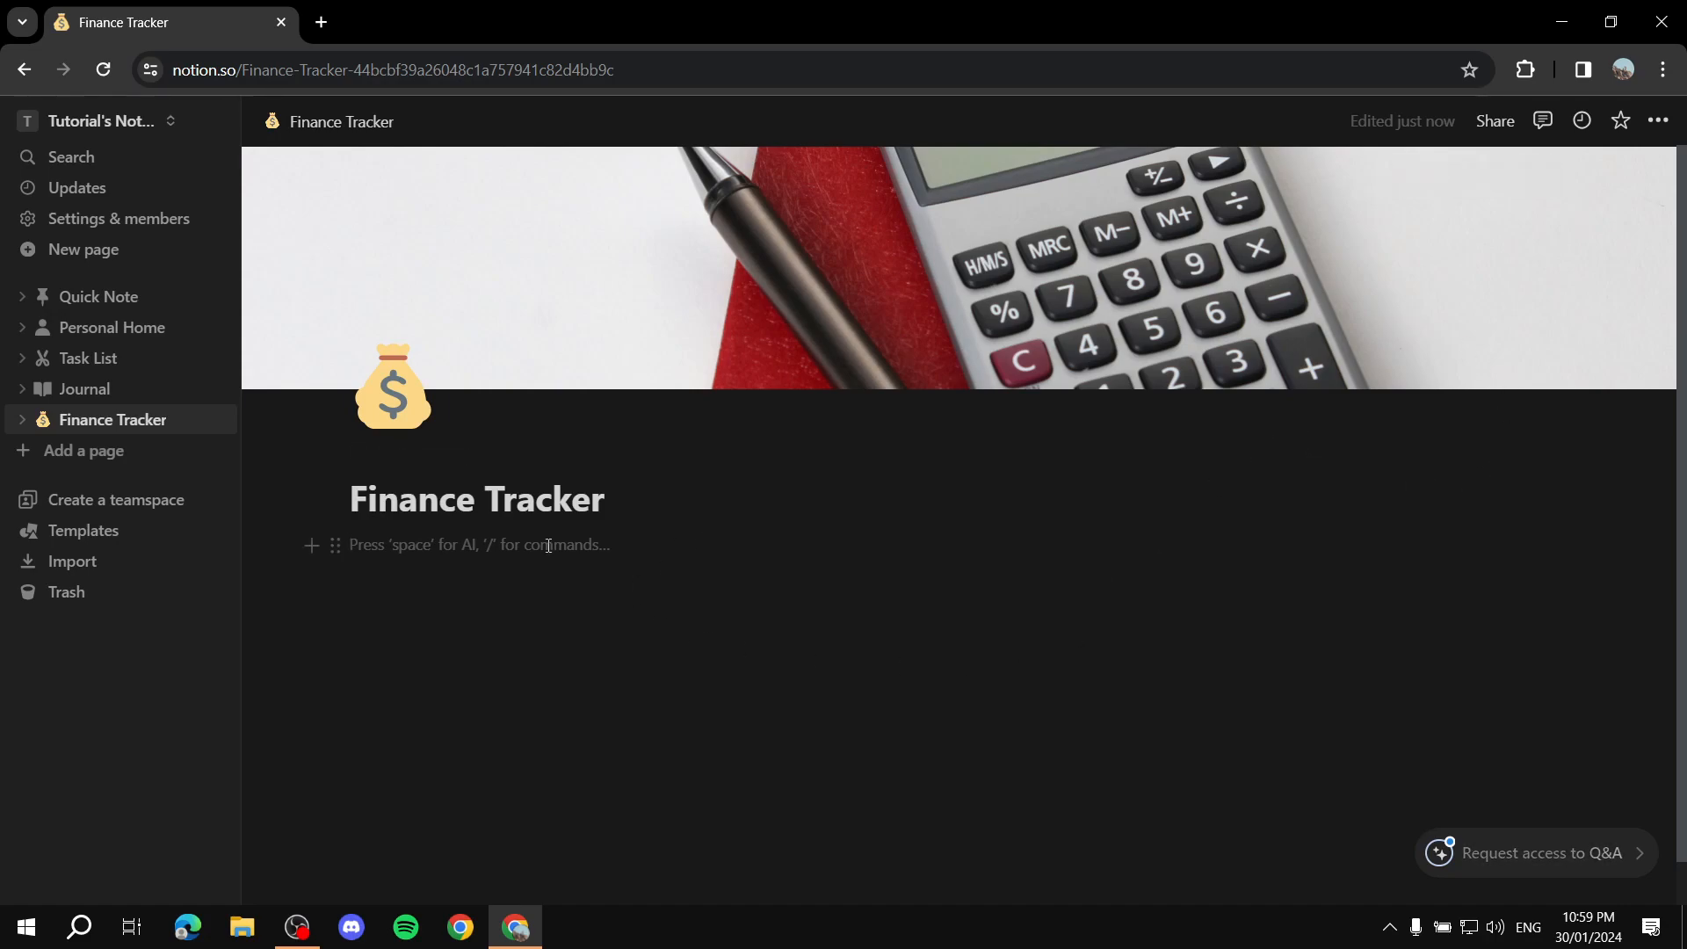
text(/database)
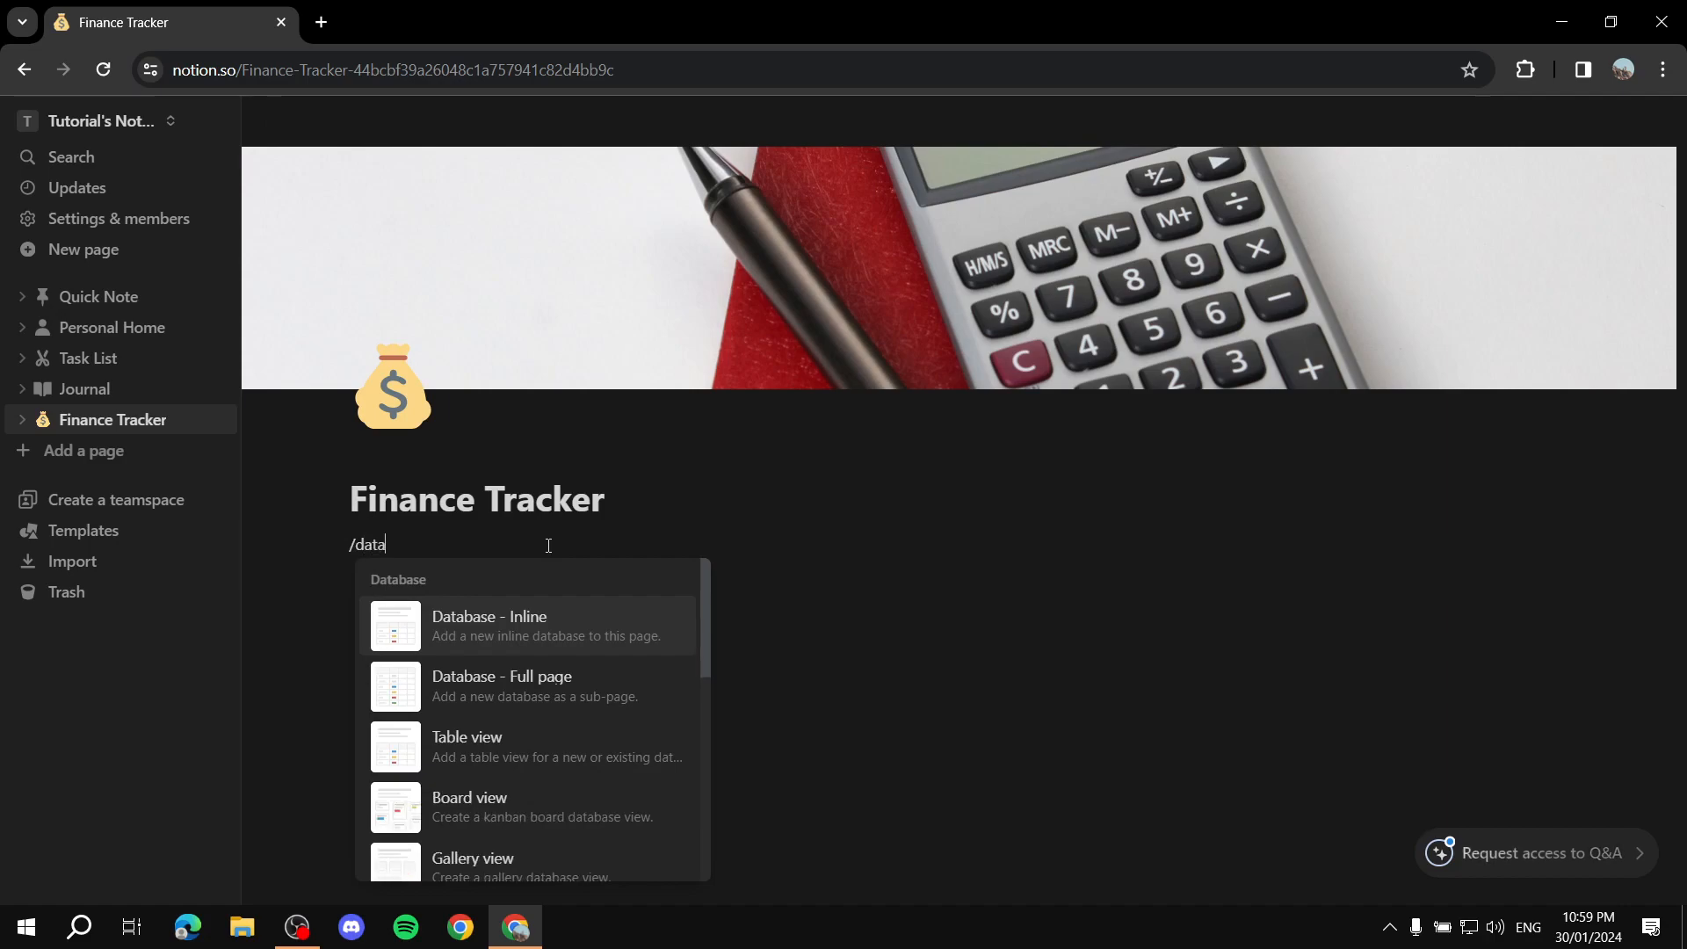
click(568, 702)
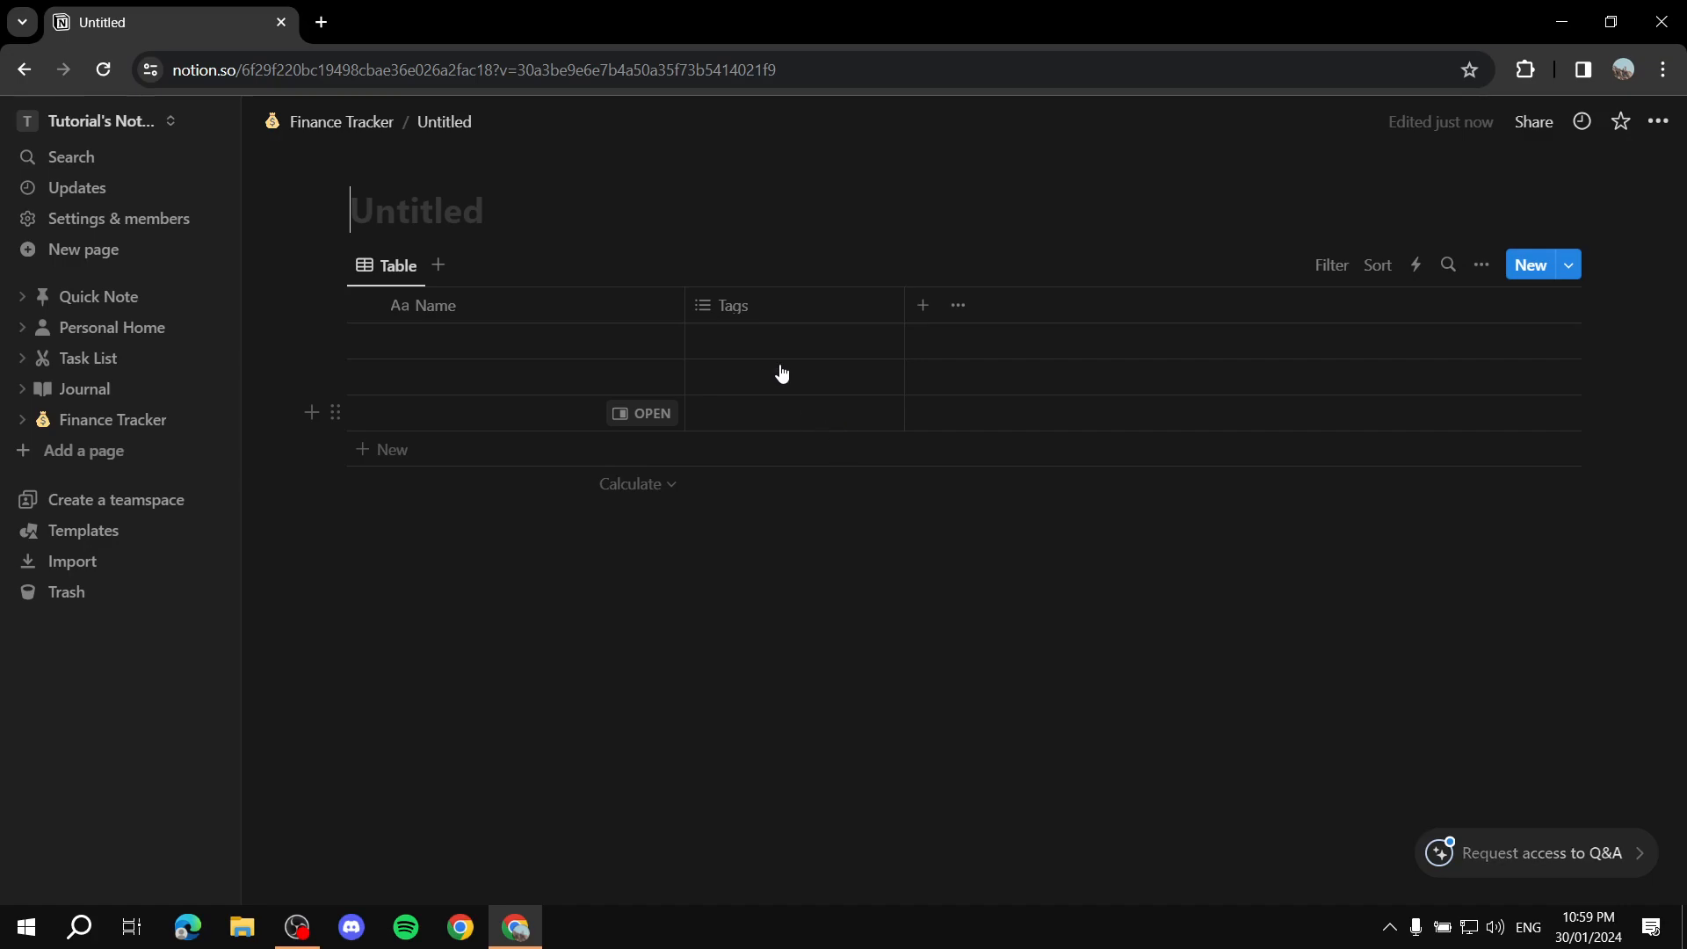
text(Income)
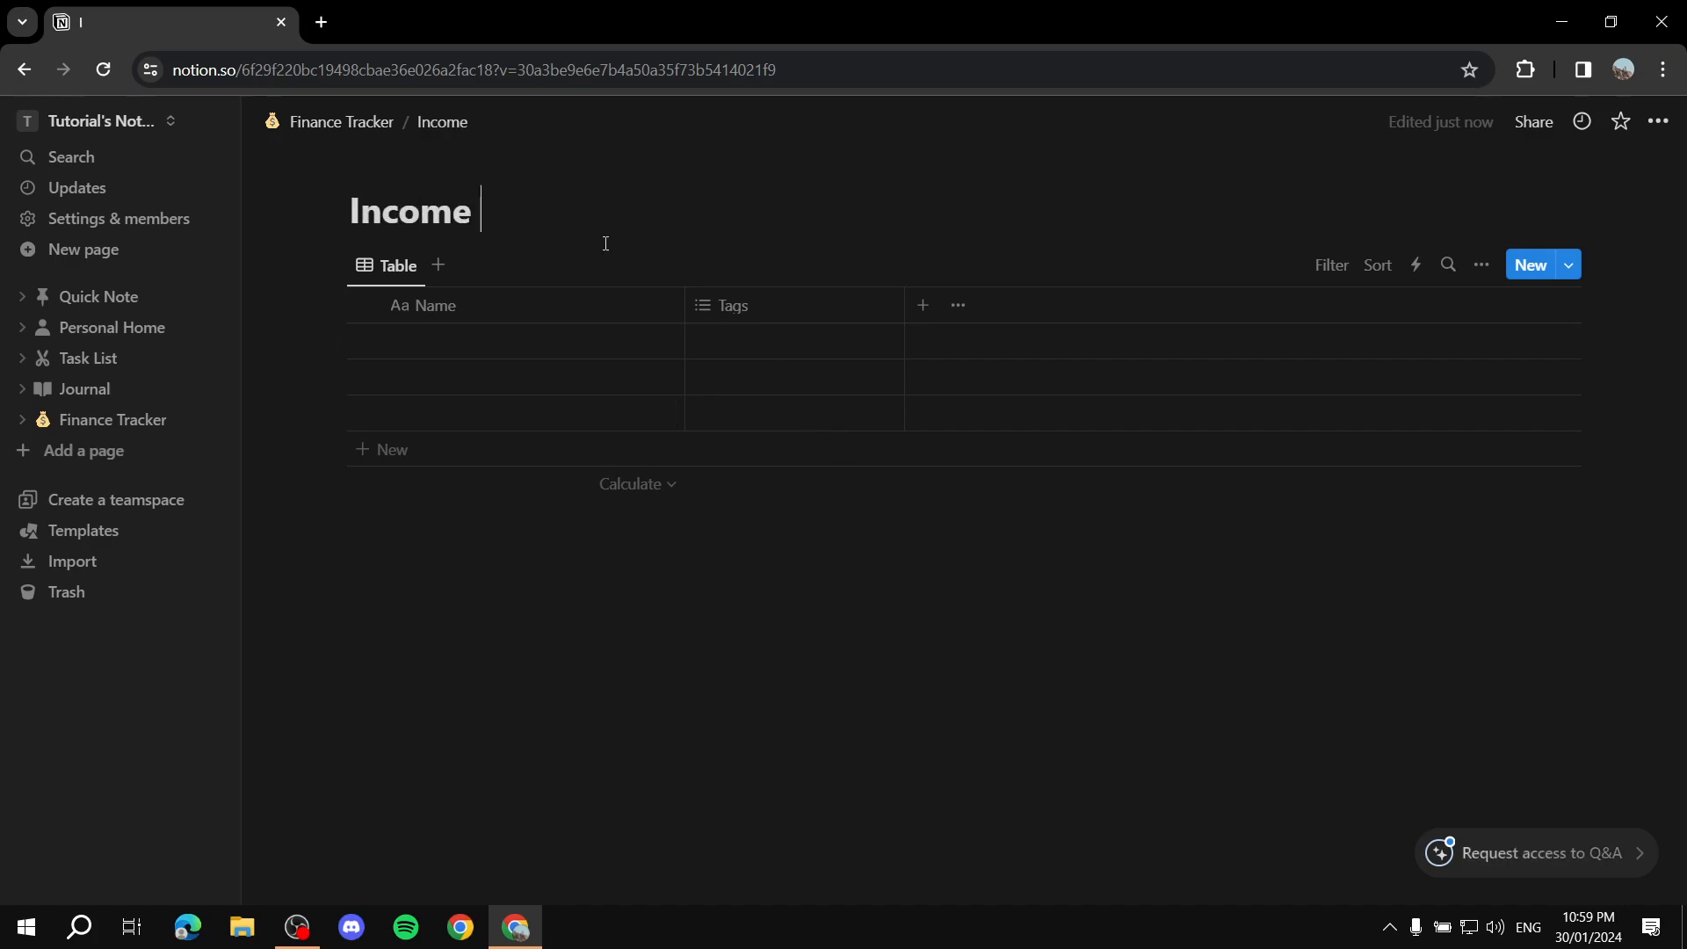
text( & Expenses)
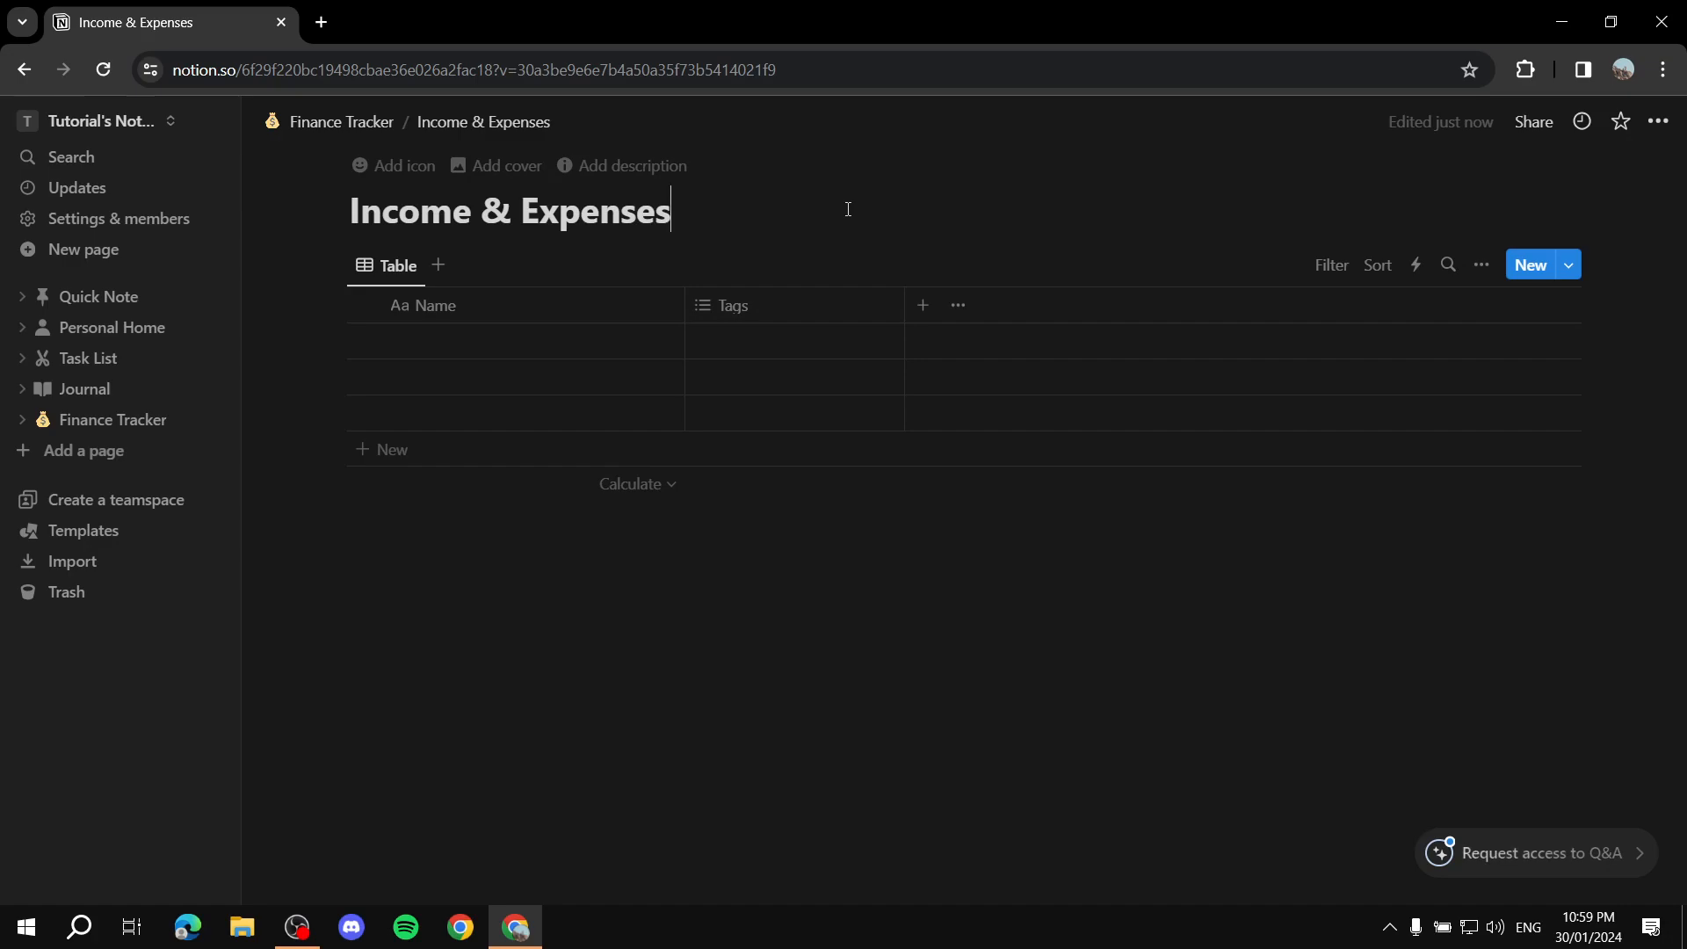
Add an "Income" option to the Tags property and set its color to green
click(771, 315)
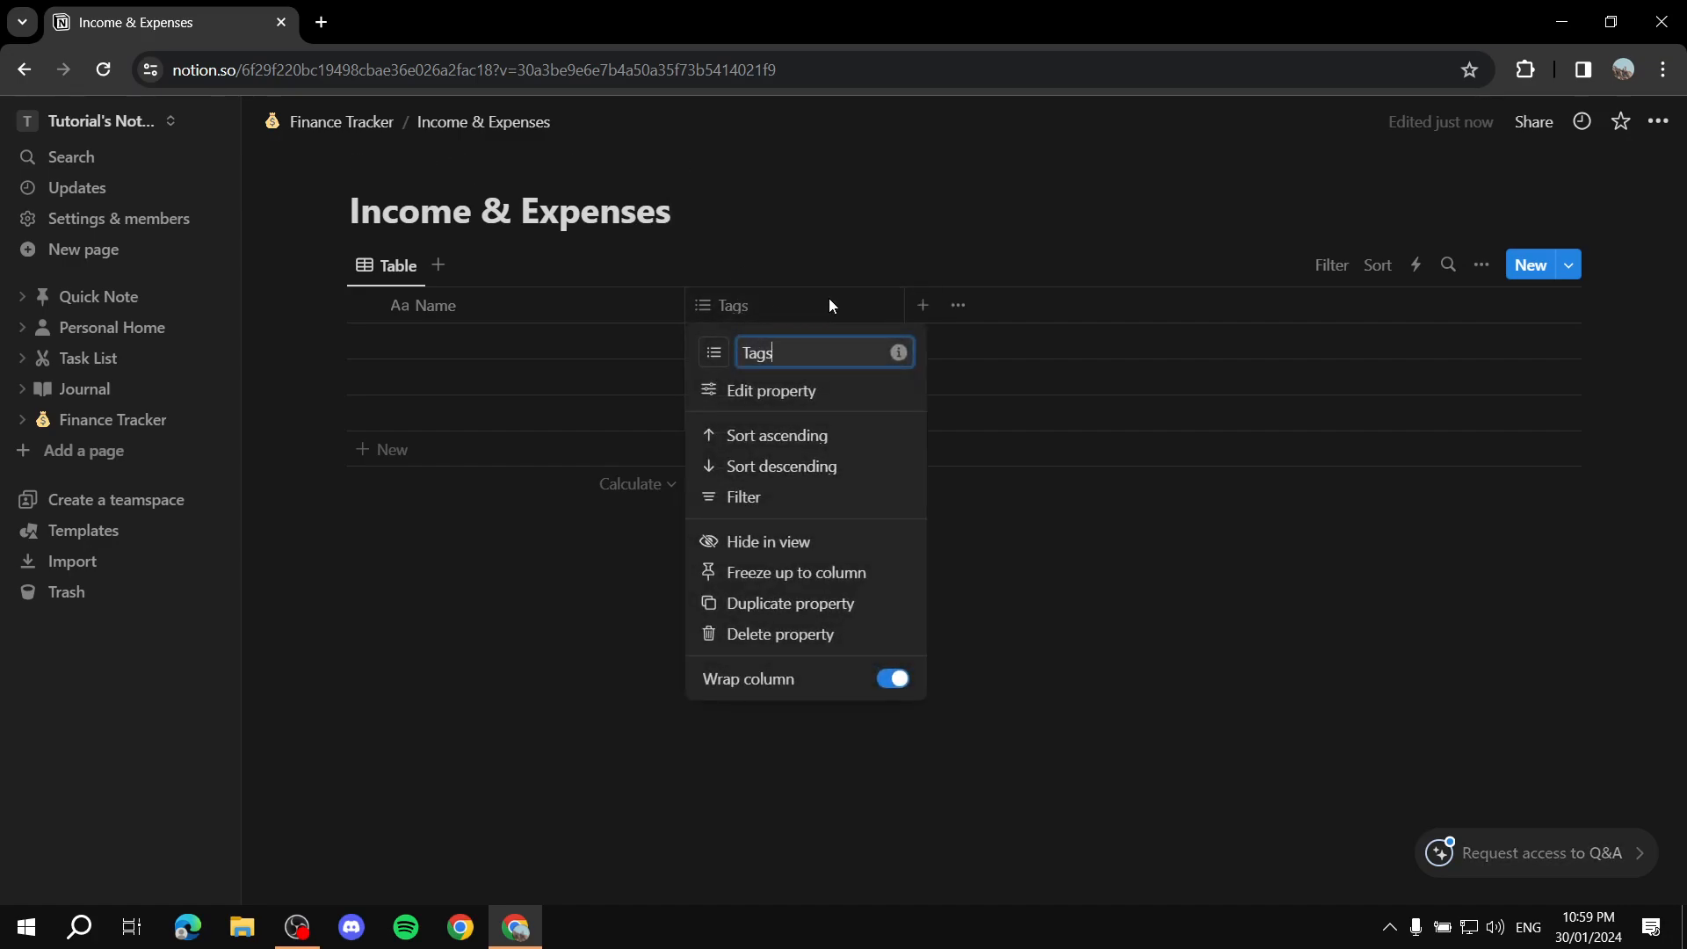
click(796, 391)
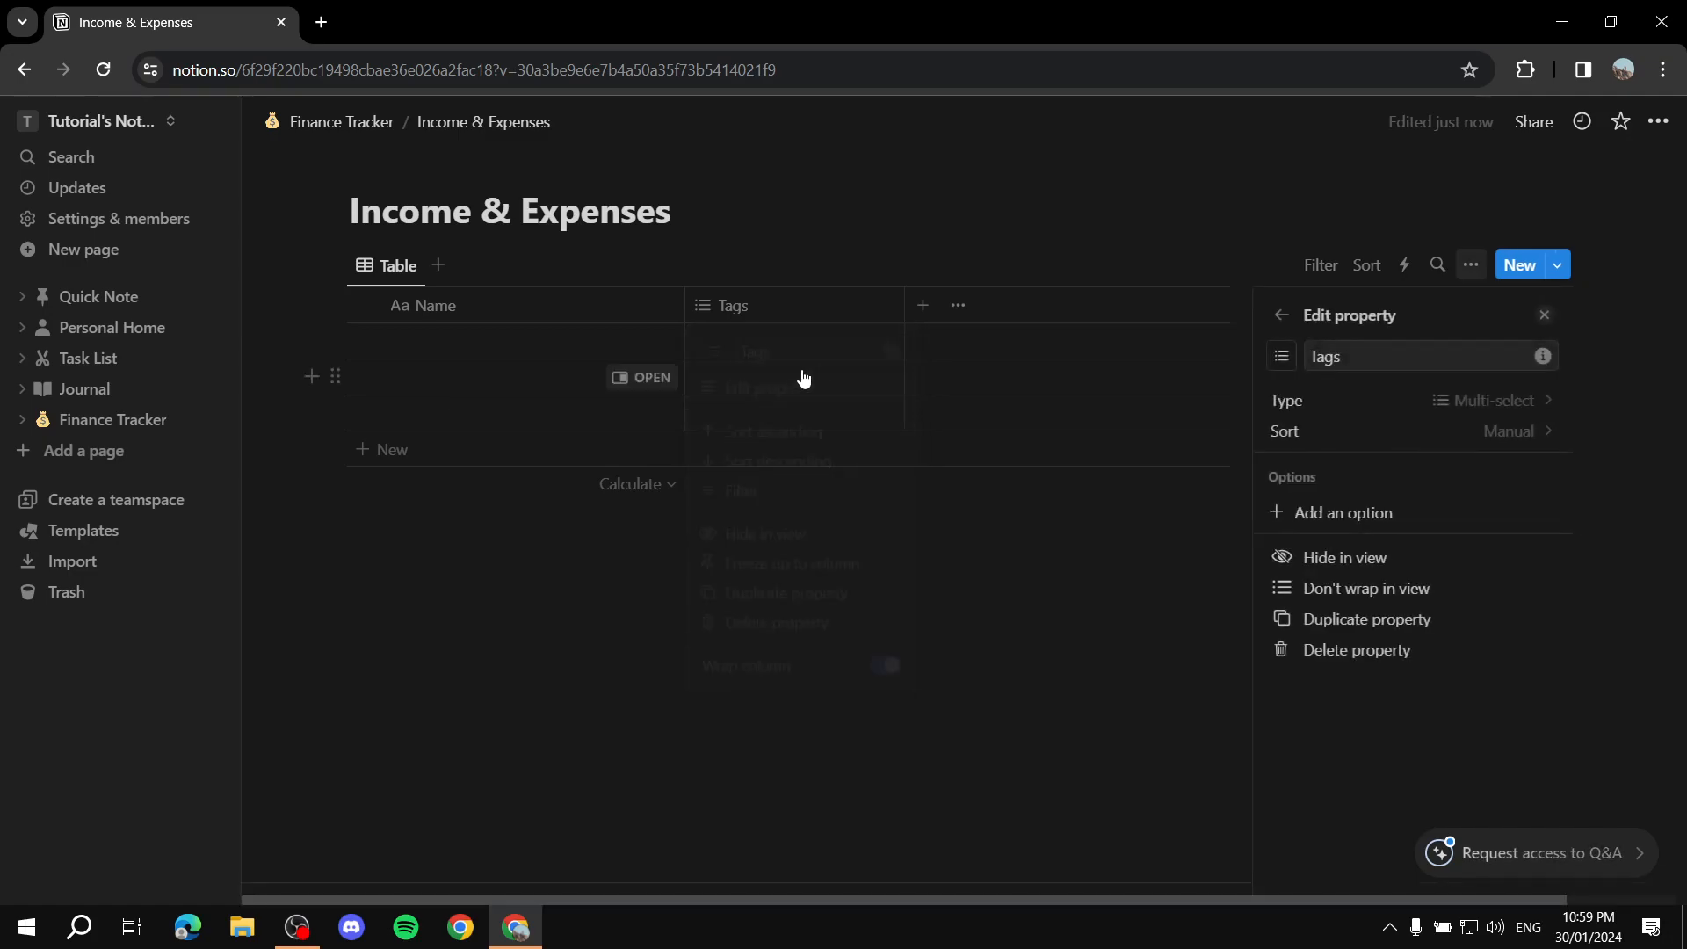
click(1382, 515)
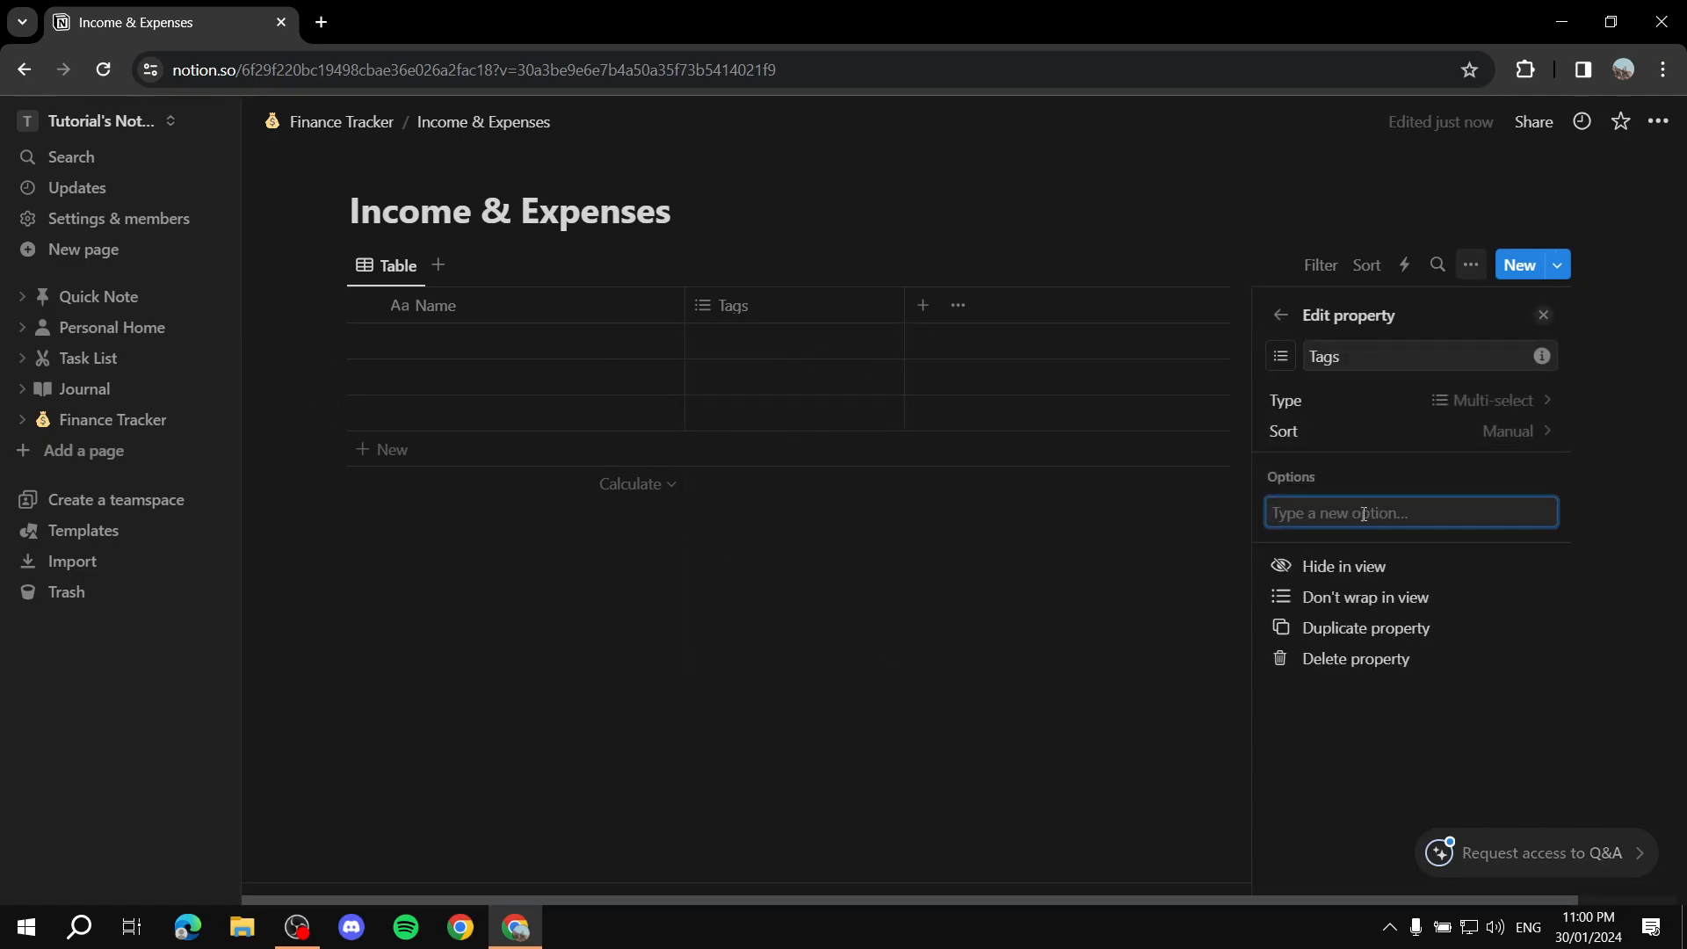
text(Income)
key(Return)
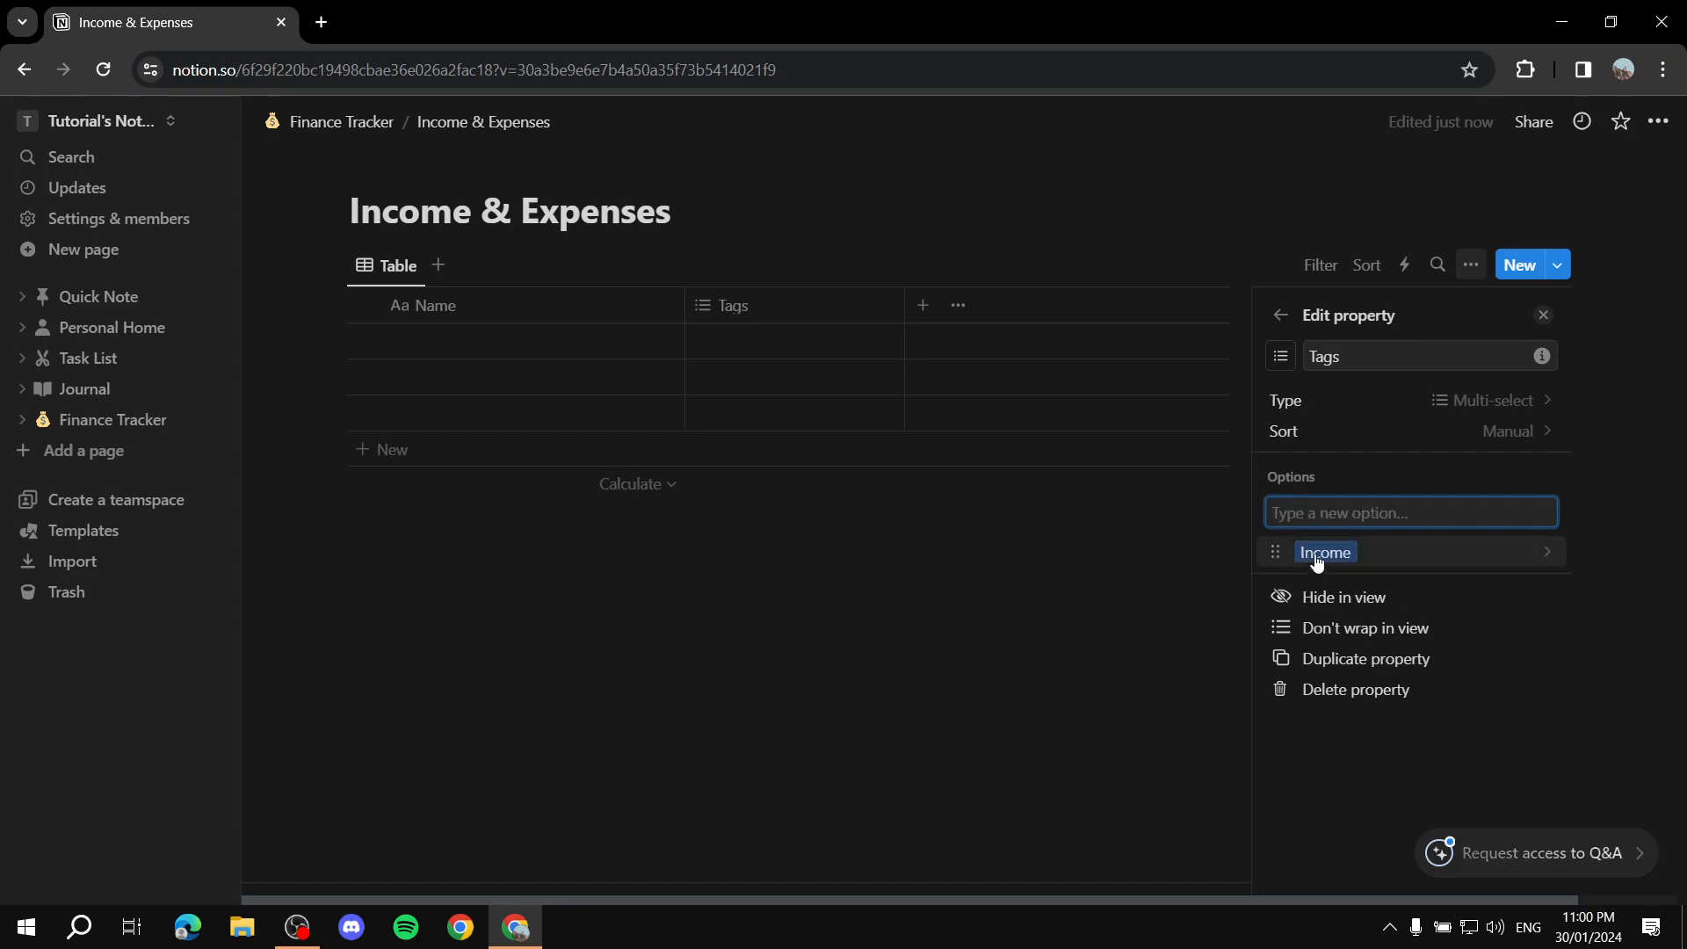
click(1327, 553)
click(1417, 751)
key(Escape)
Add an "Expense" option to the Tags property and set its color to red
click(1545, 475)
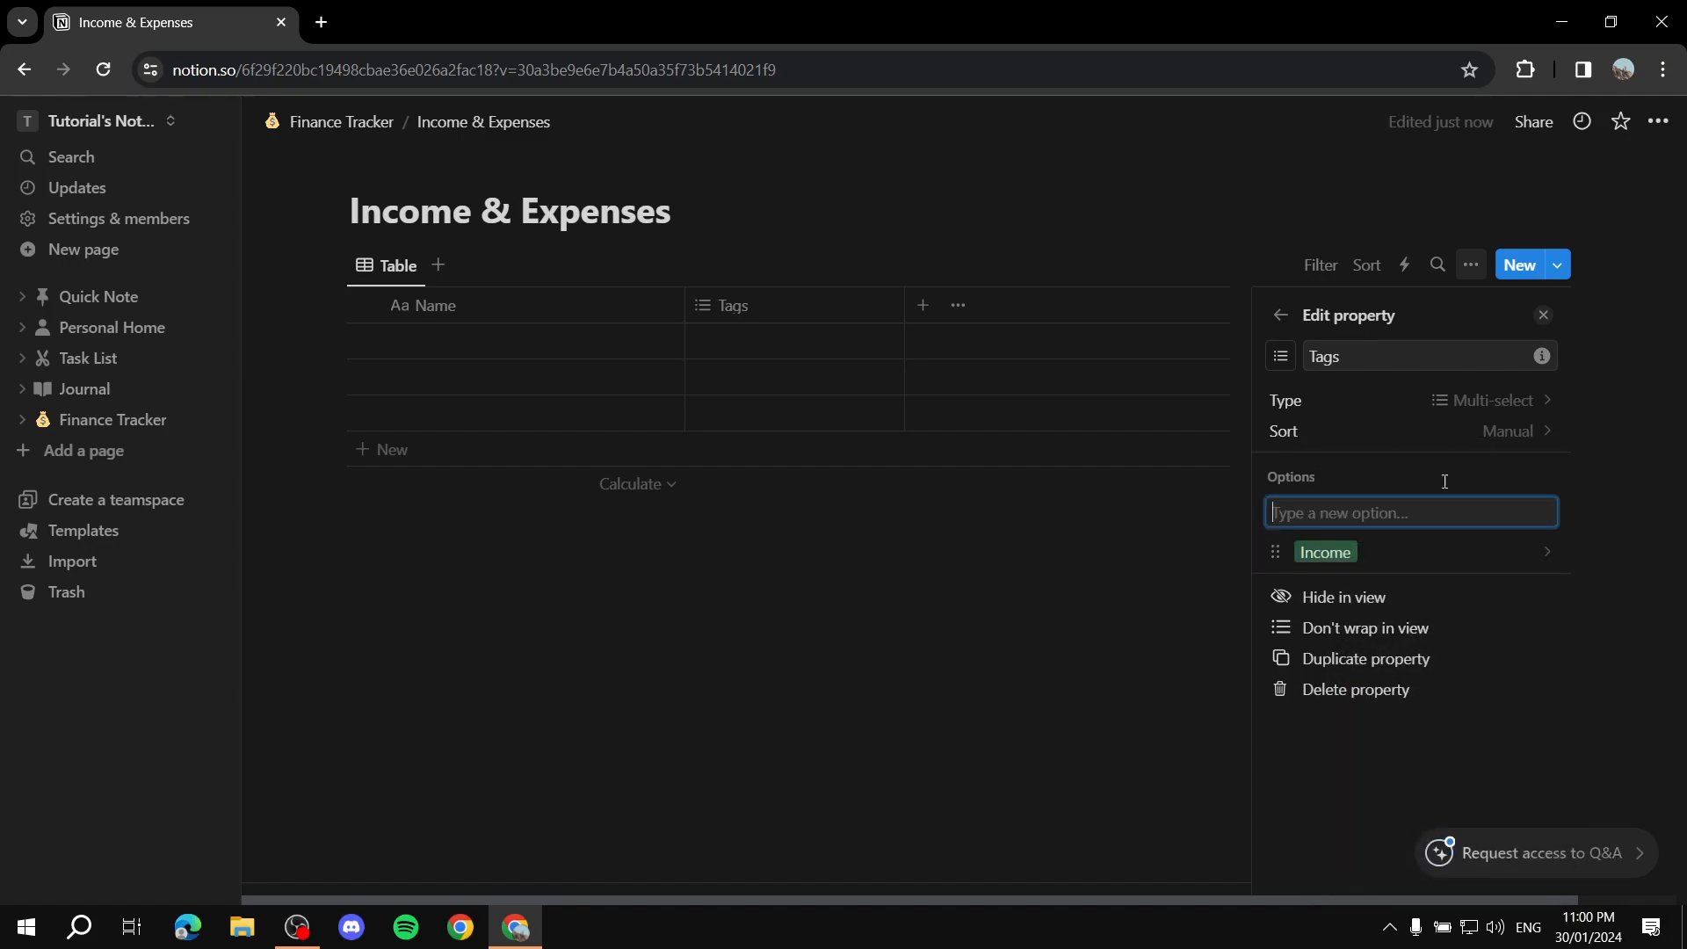
text(Expense)
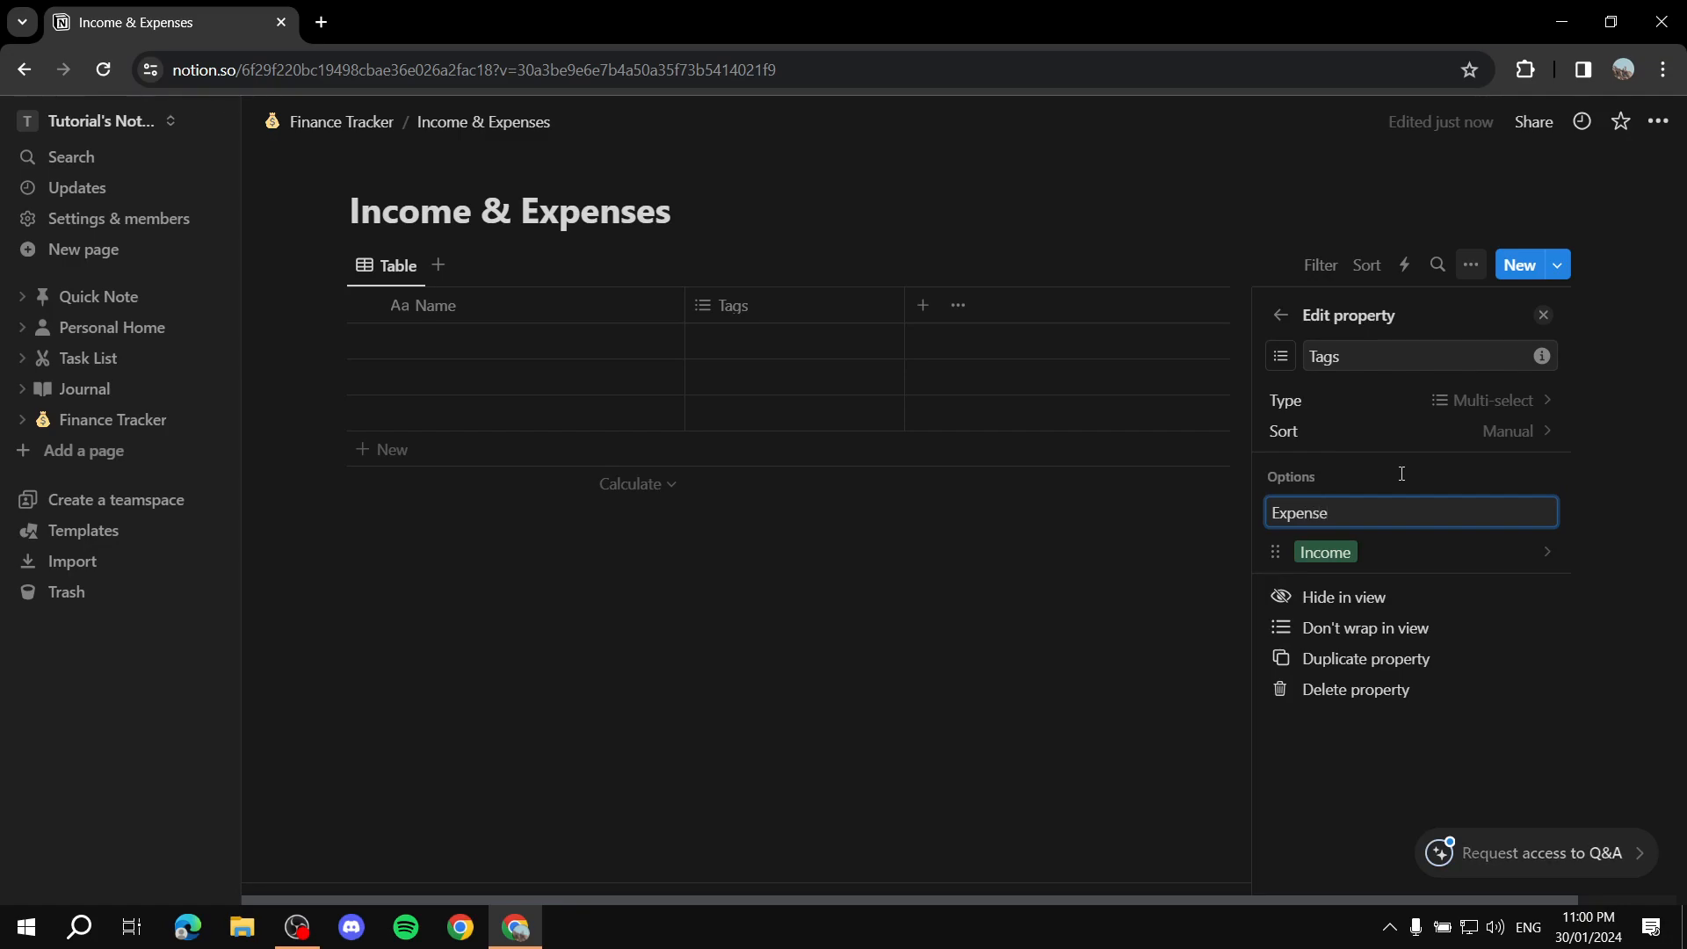
key(Return)
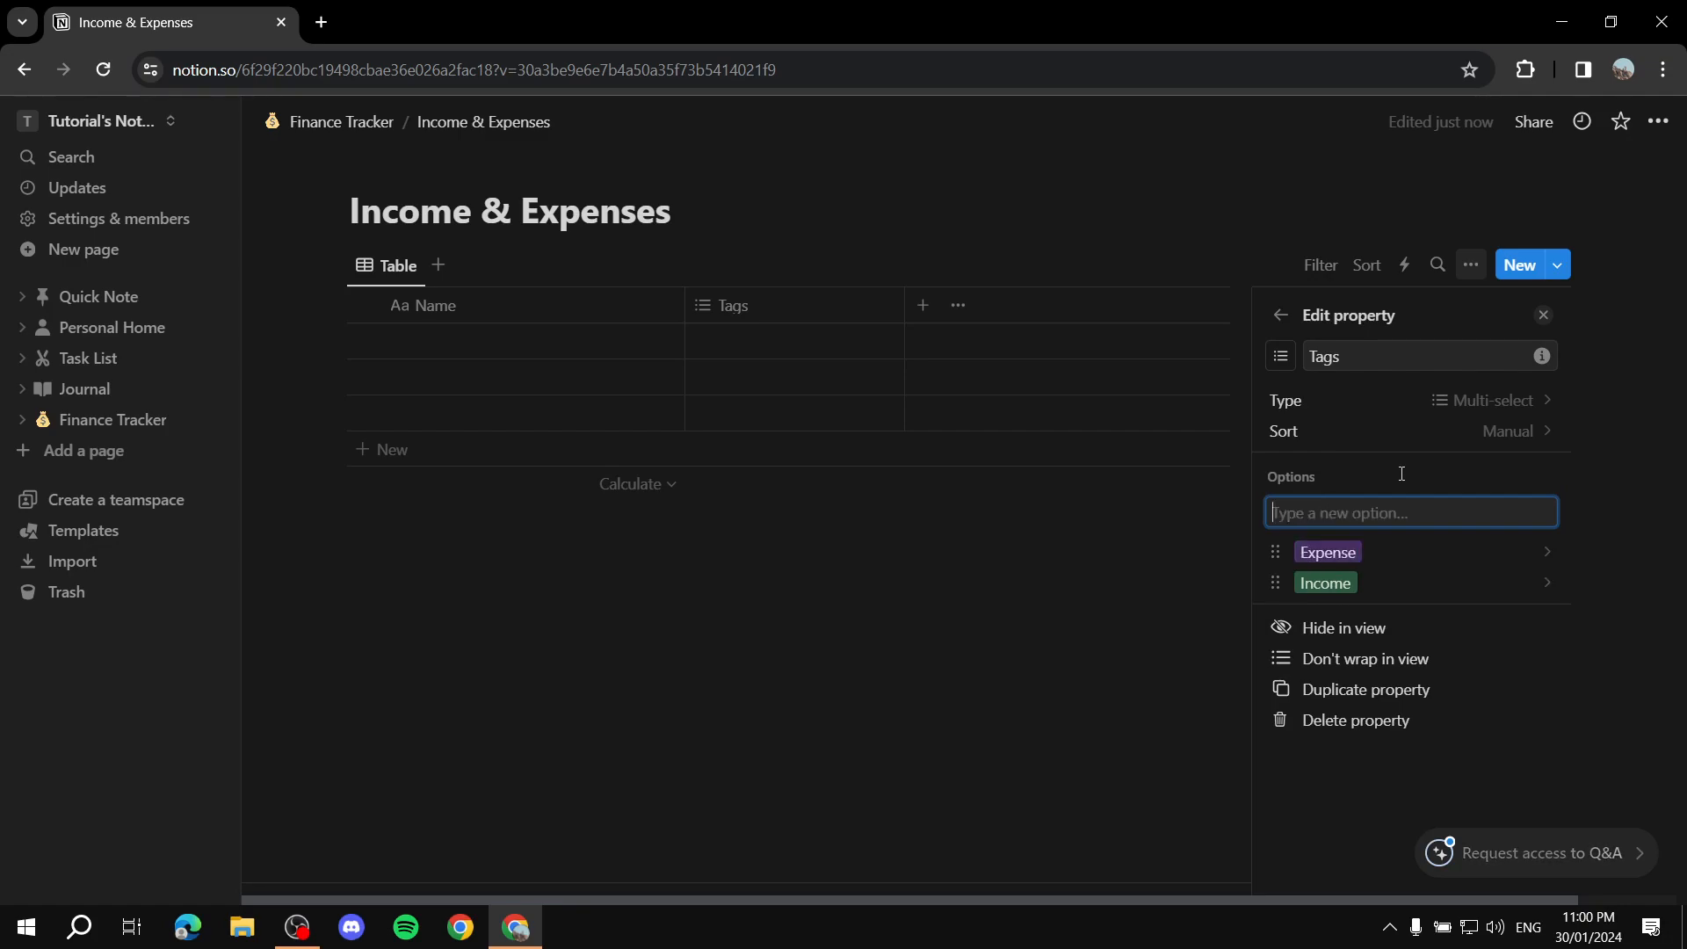
click(1332, 553)
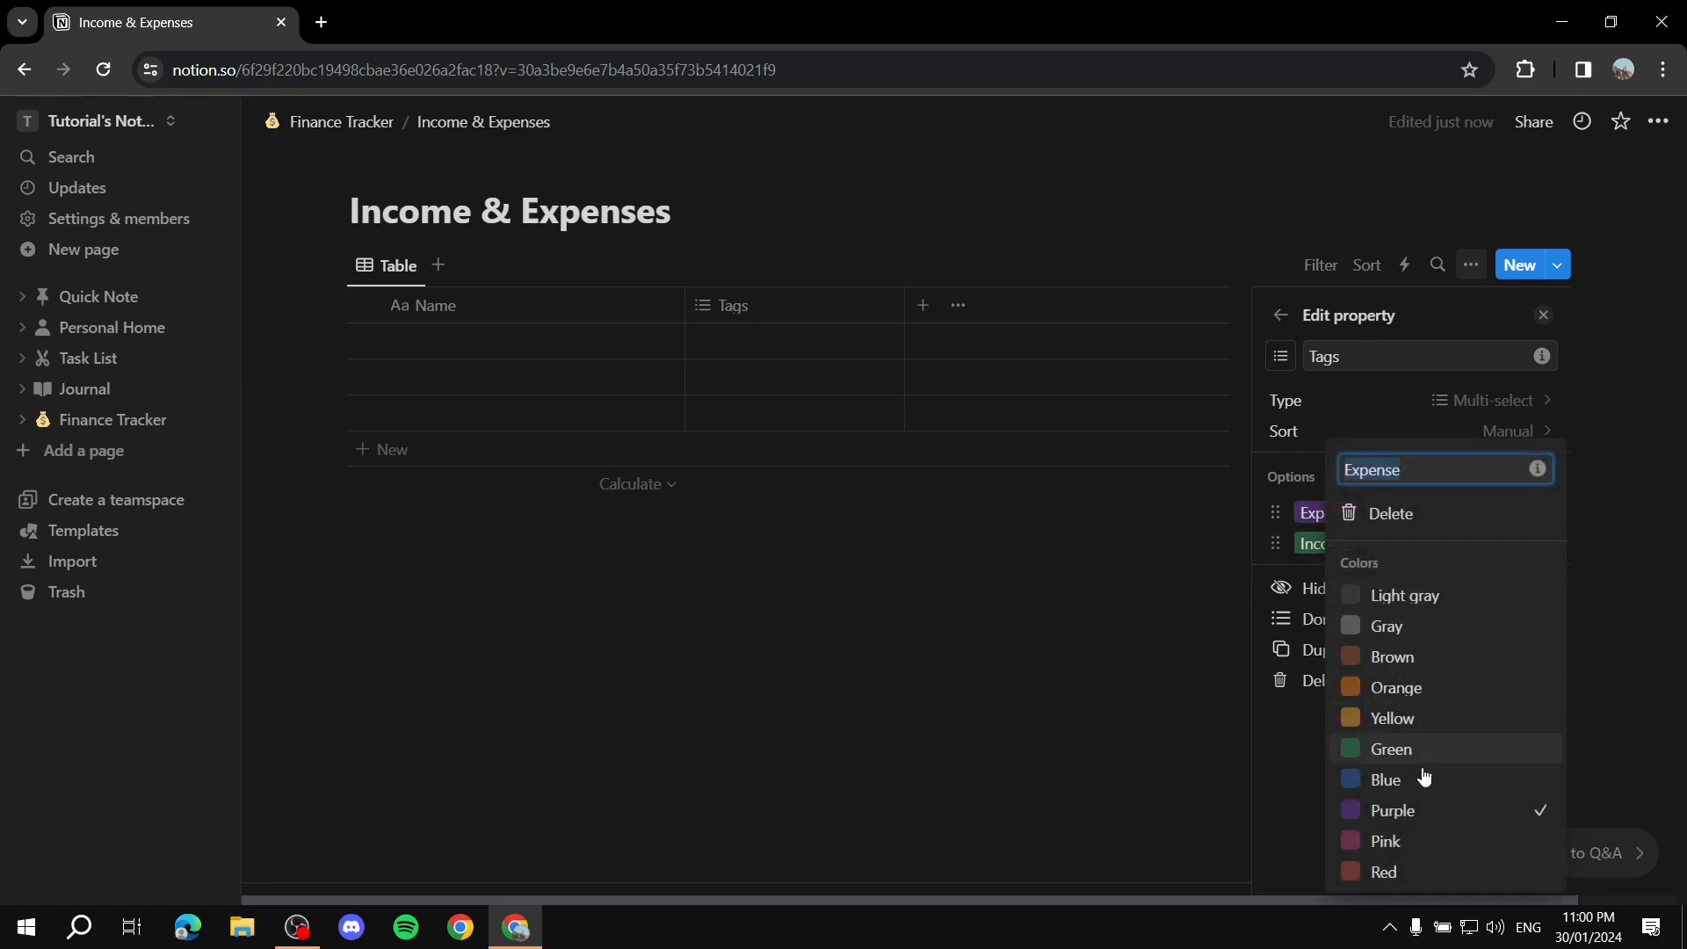
click(1406, 874)
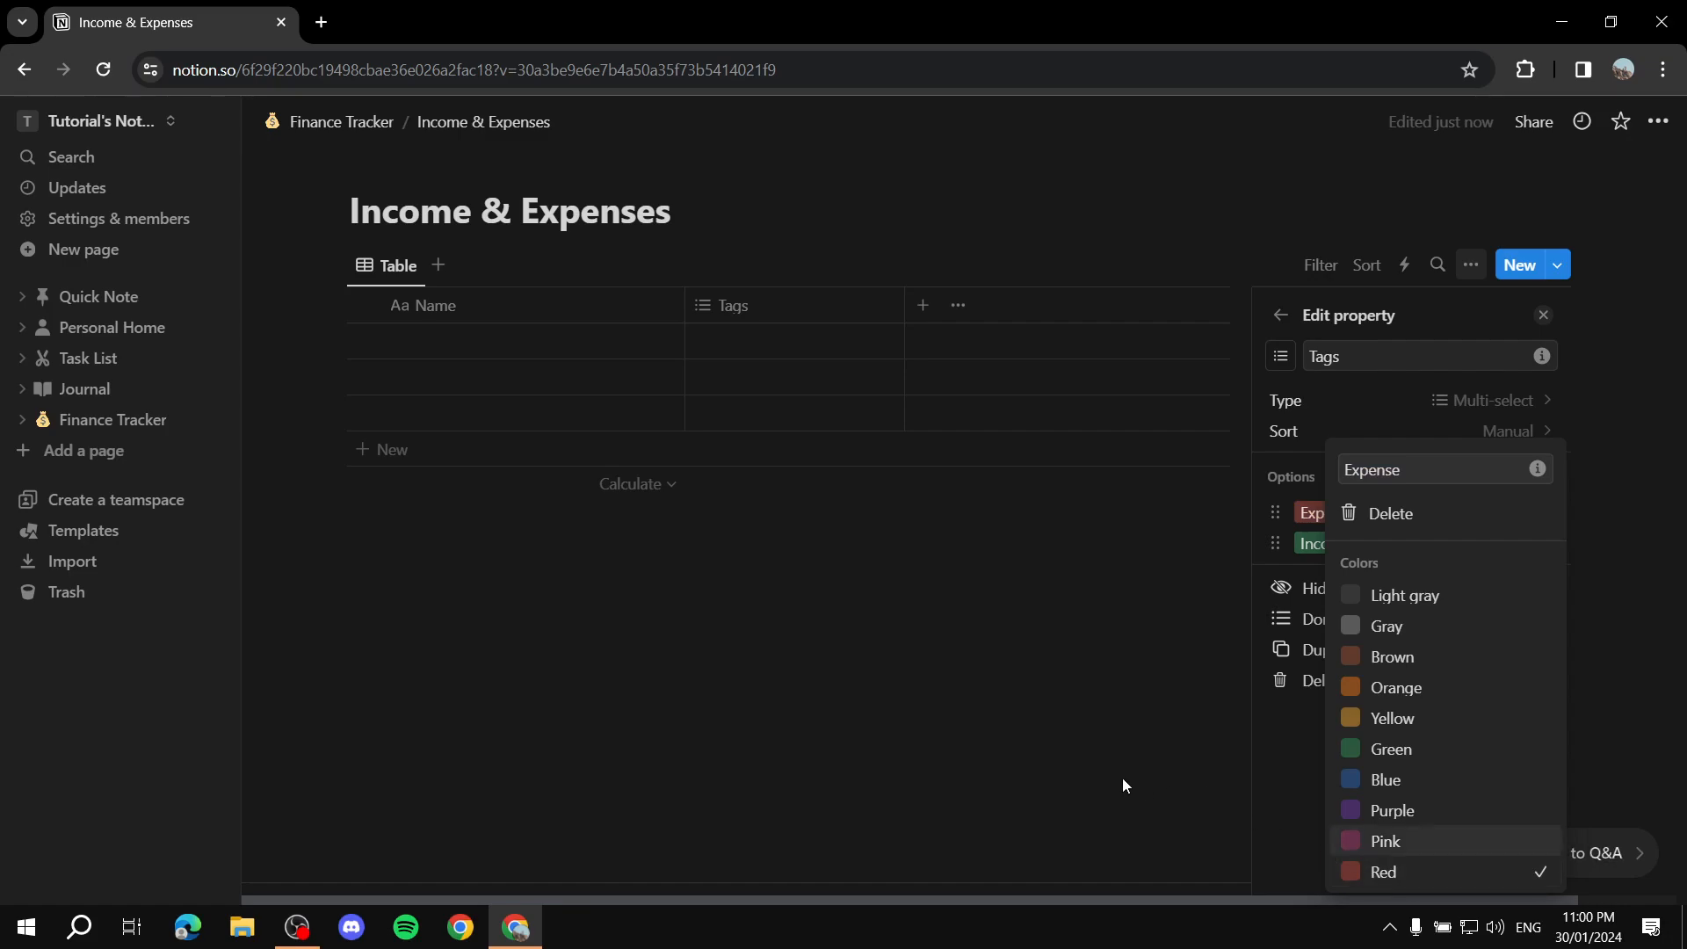
click(1134, 747)
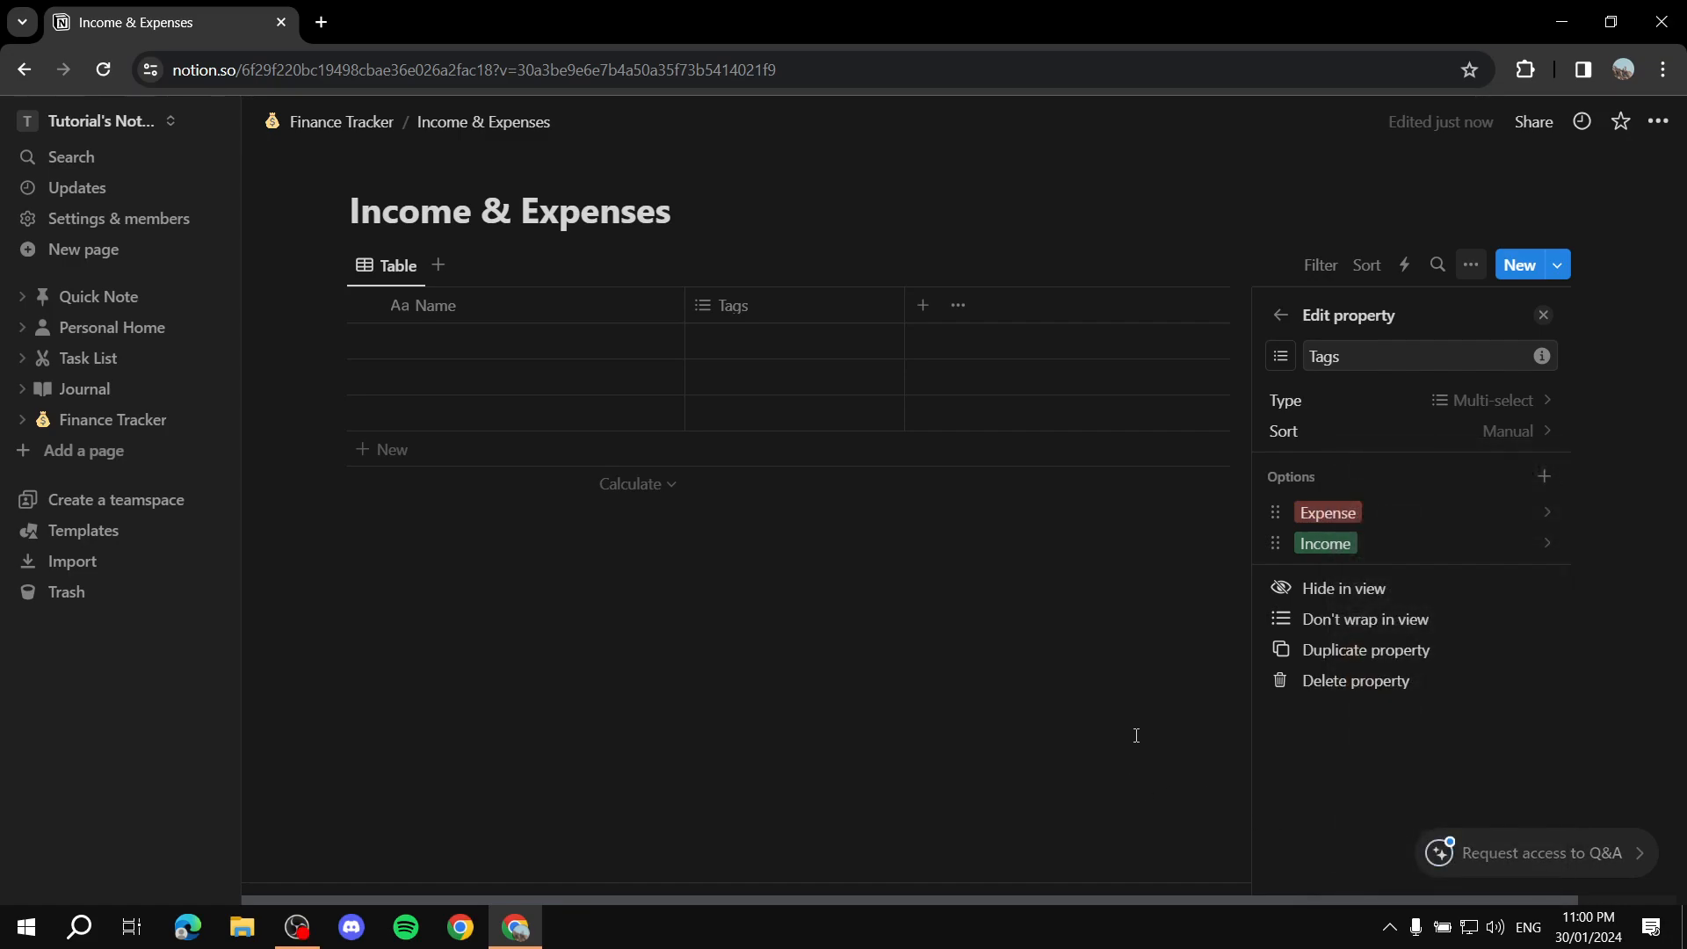
click(1138, 735)
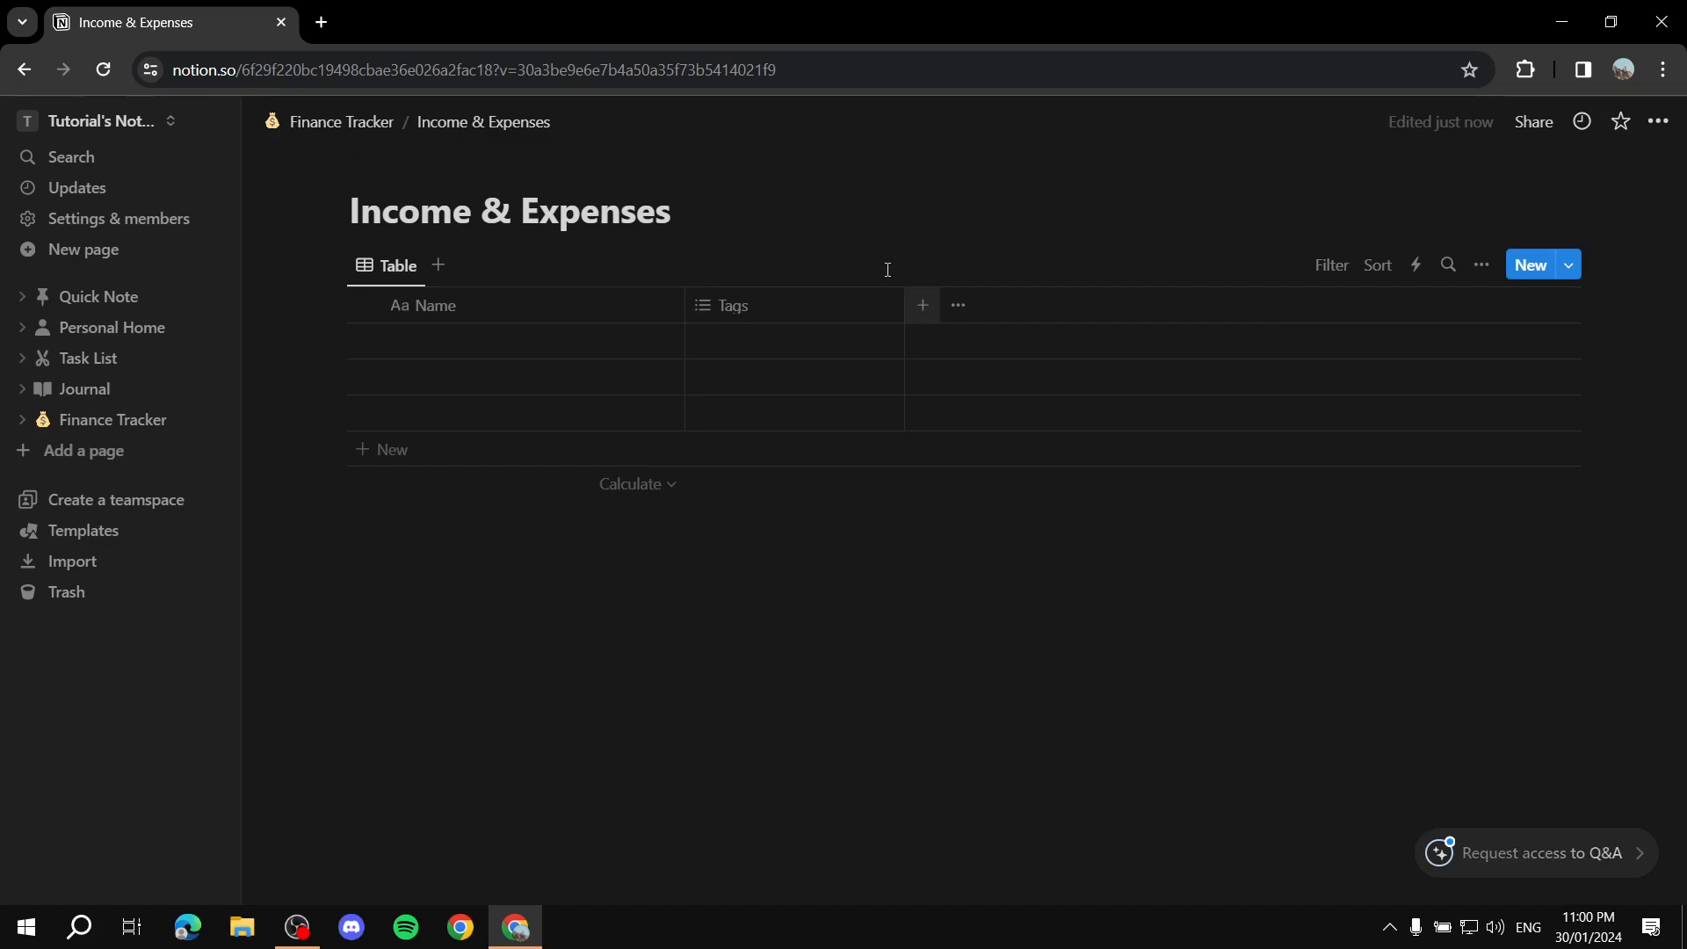
Add a Date property to the Income & Expenses database
click(925, 308)
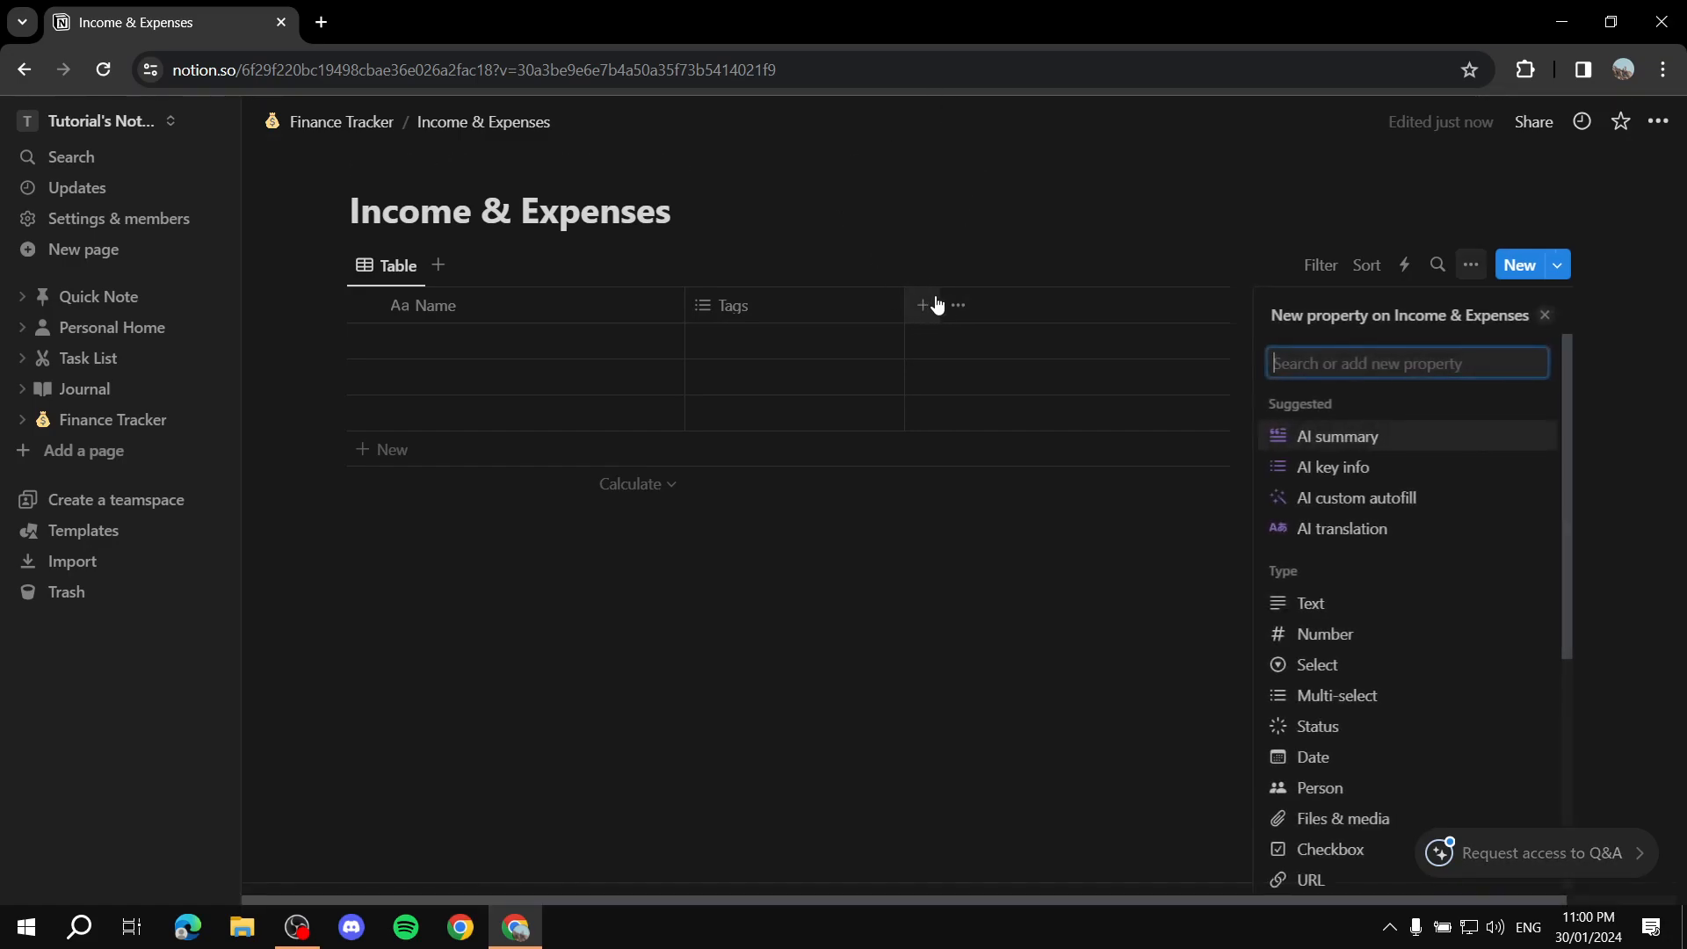
click(1341, 754)
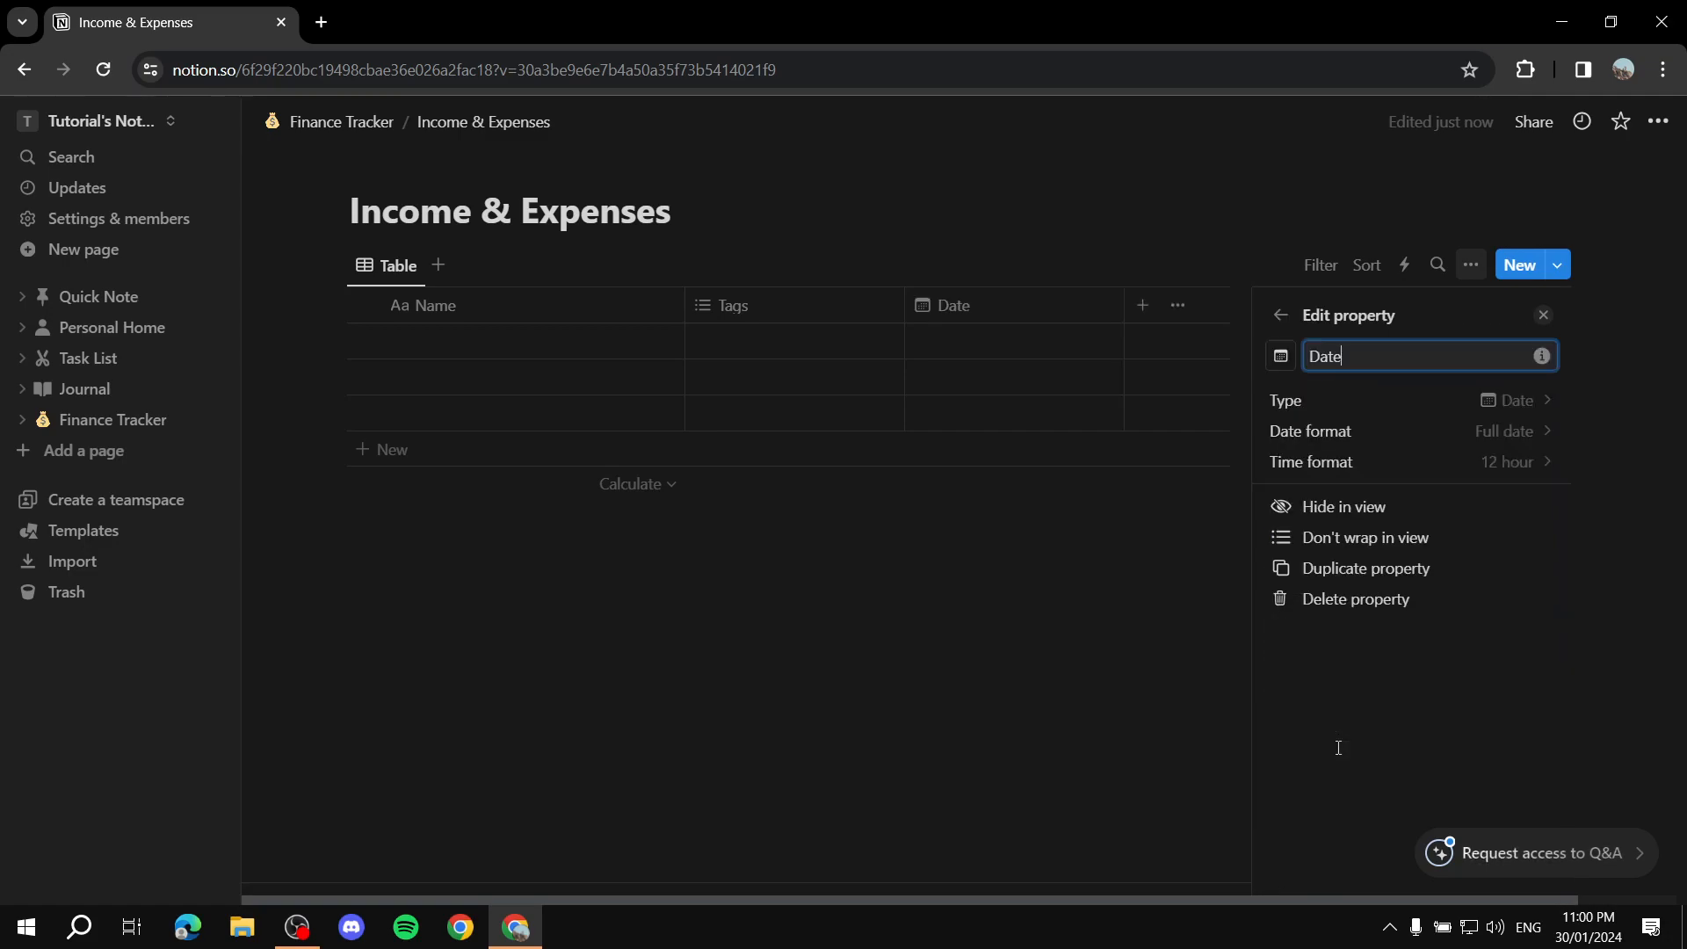
Add a Number property named "Income Amount" to the Income & Expenses database
click(1188, 620)
click(1144, 307)
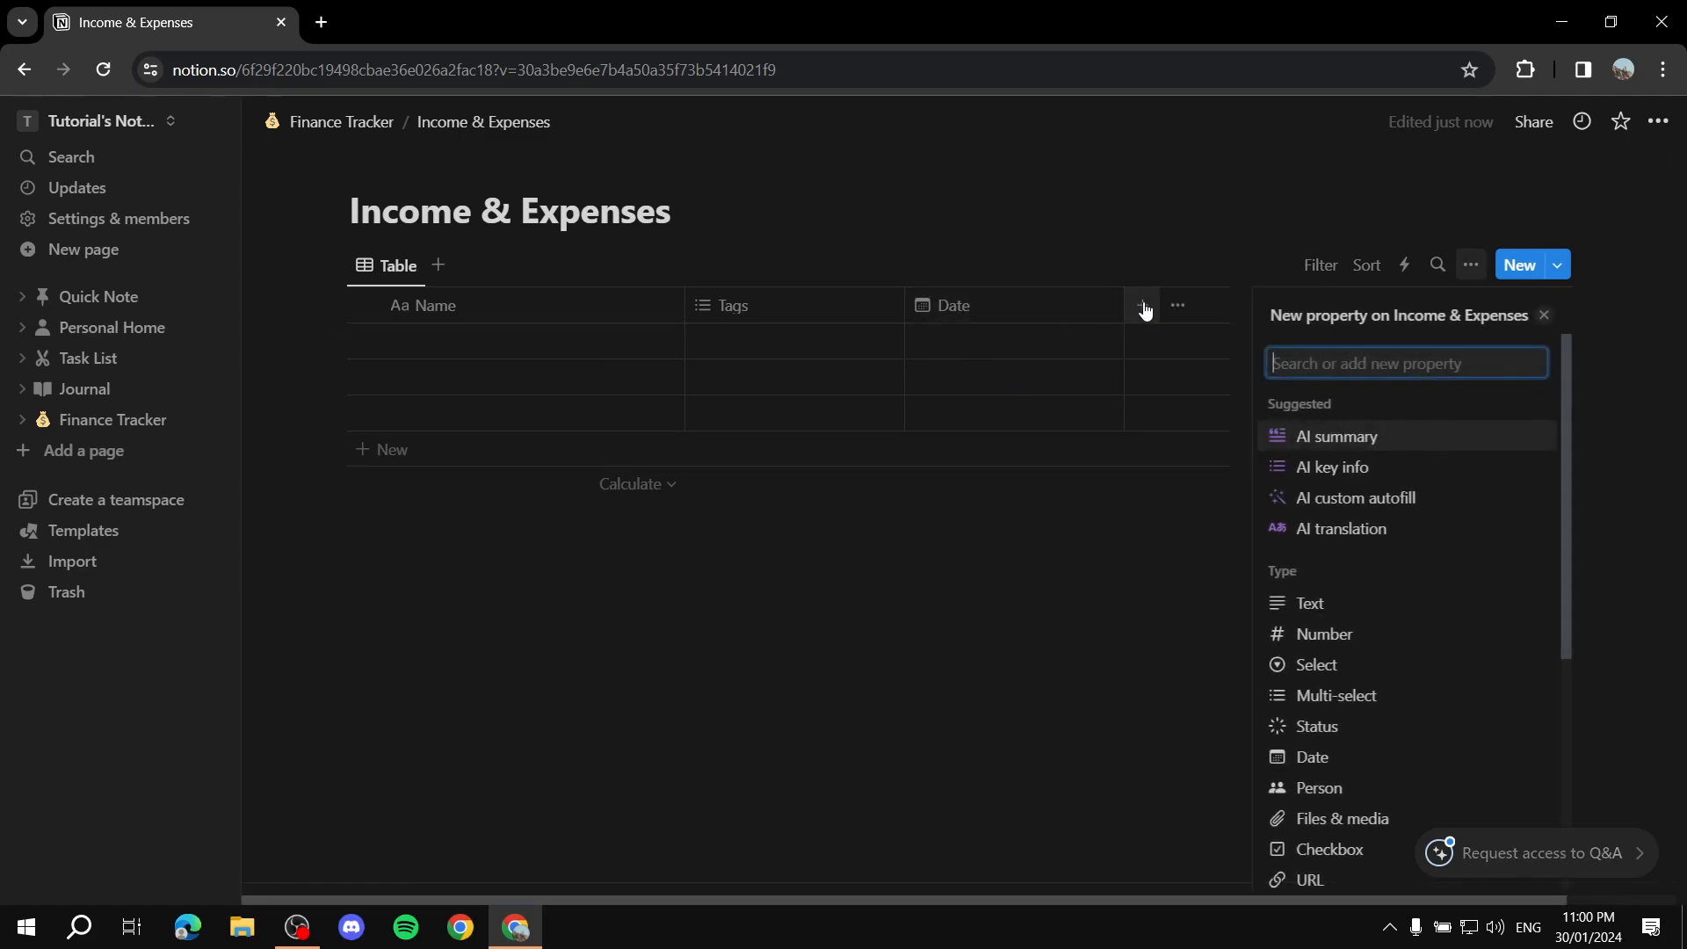
click(1387, 636)
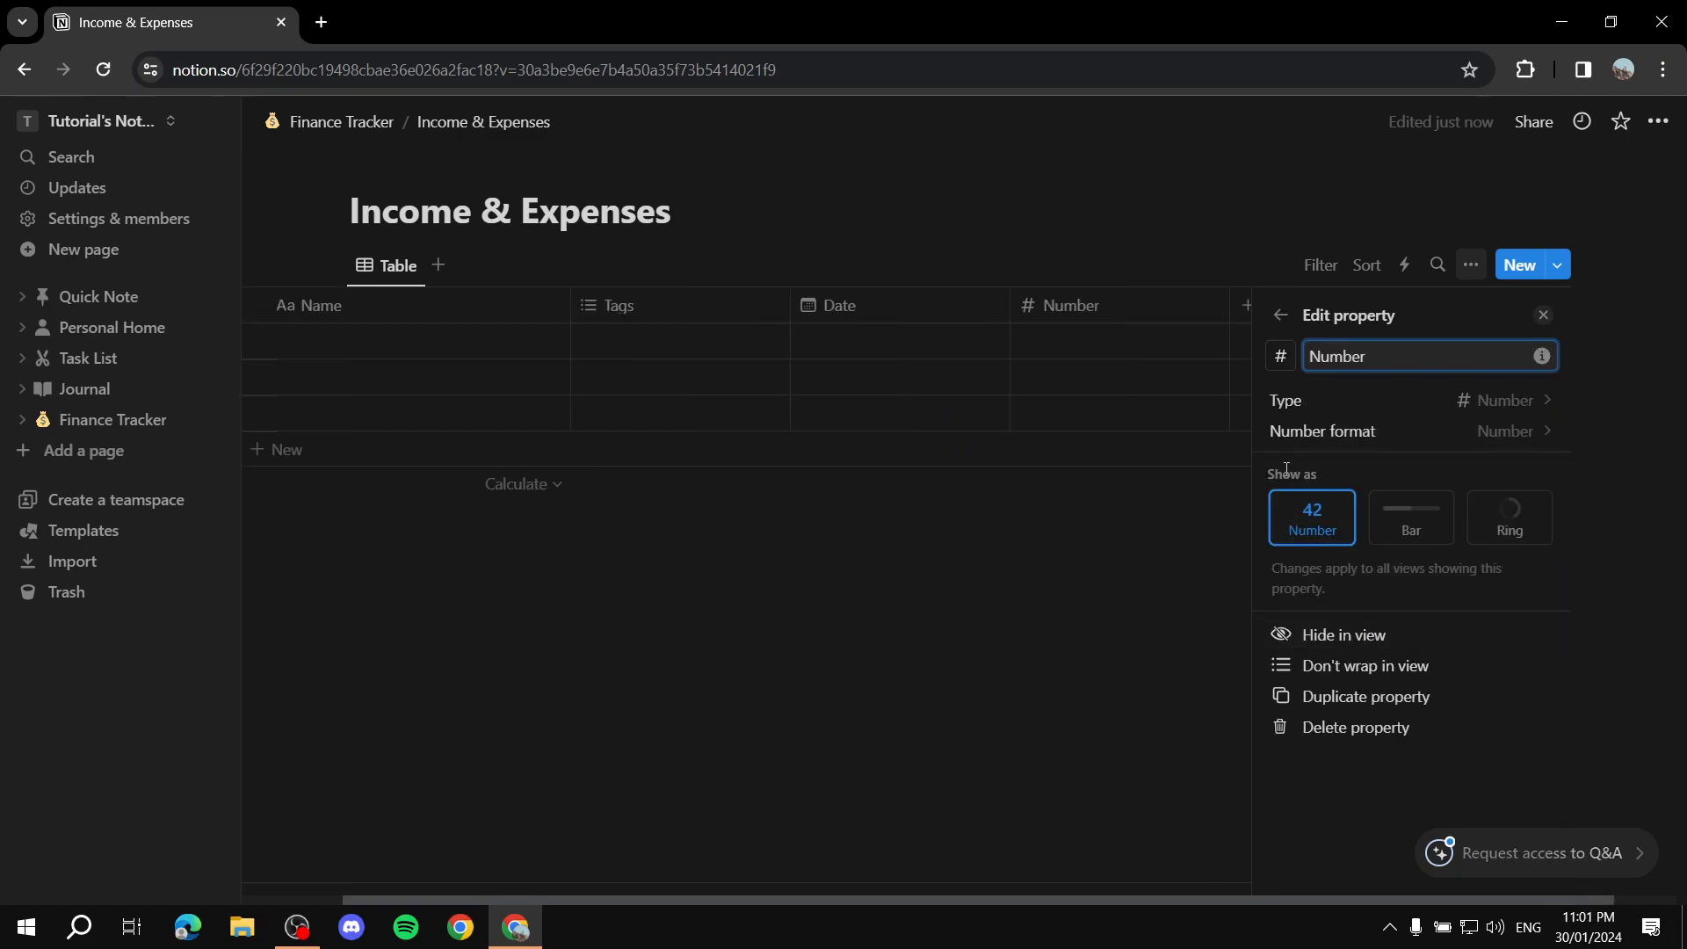
key(BackSpace)
key(BackSpace)
key(BackSpace)
key(BackSpace)
text(Income Amount)
click(1131, 625)
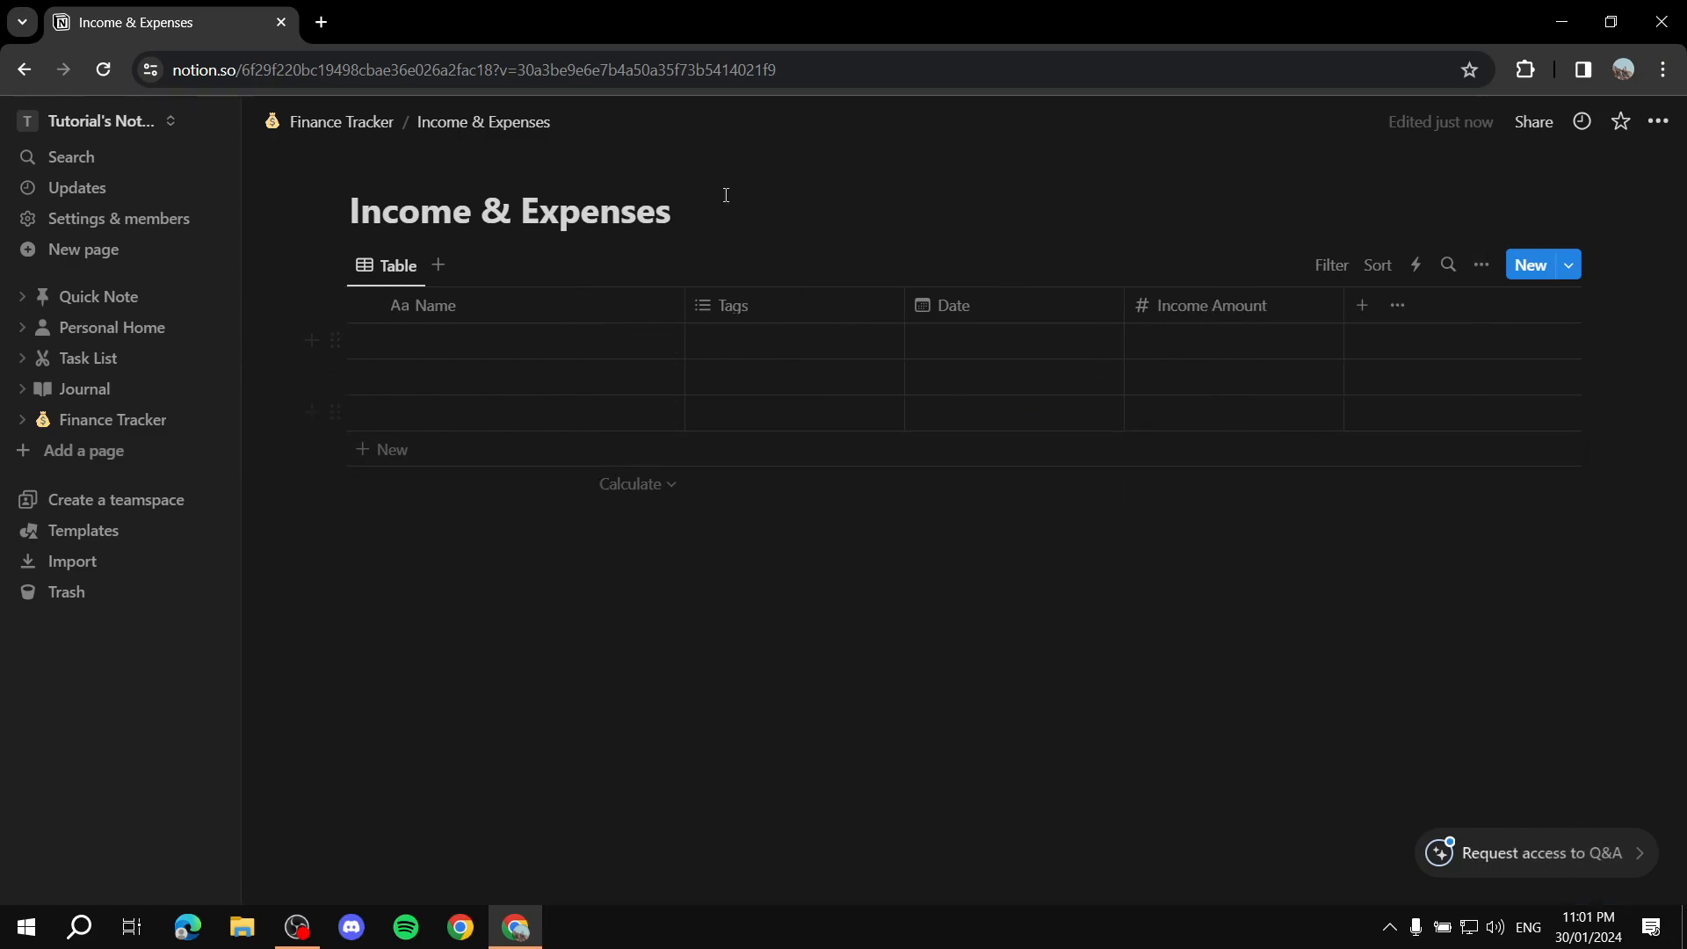
Rename the database's table view to "Income"
click(389, 267)
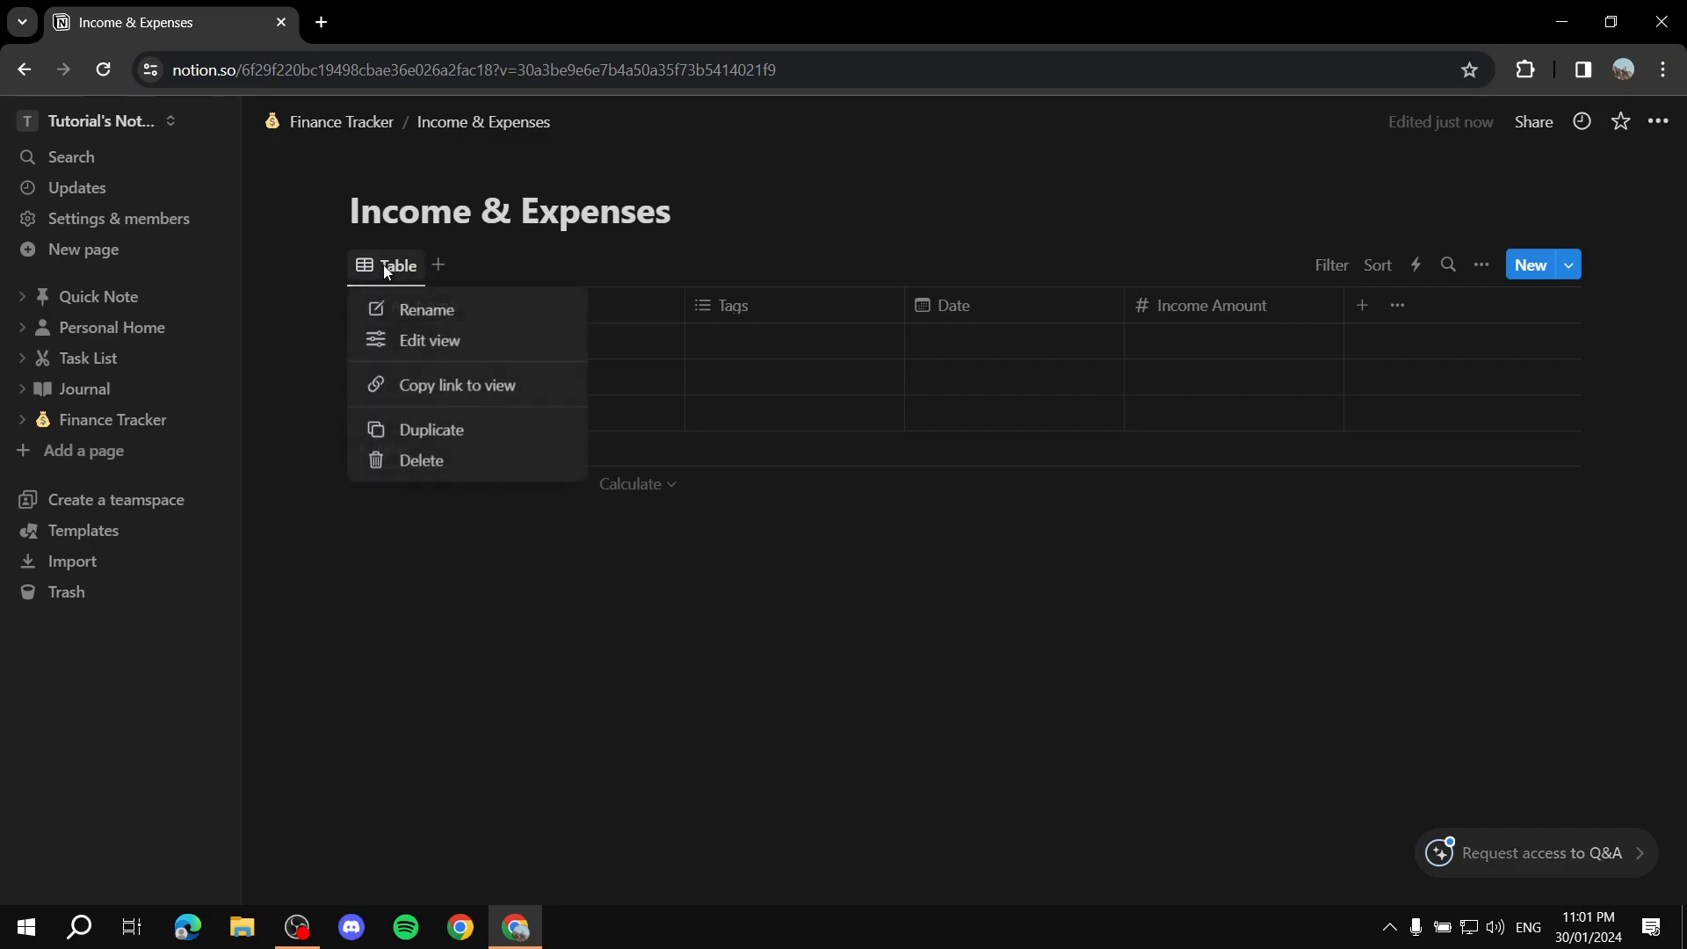
click(435, 312)
text(Income)
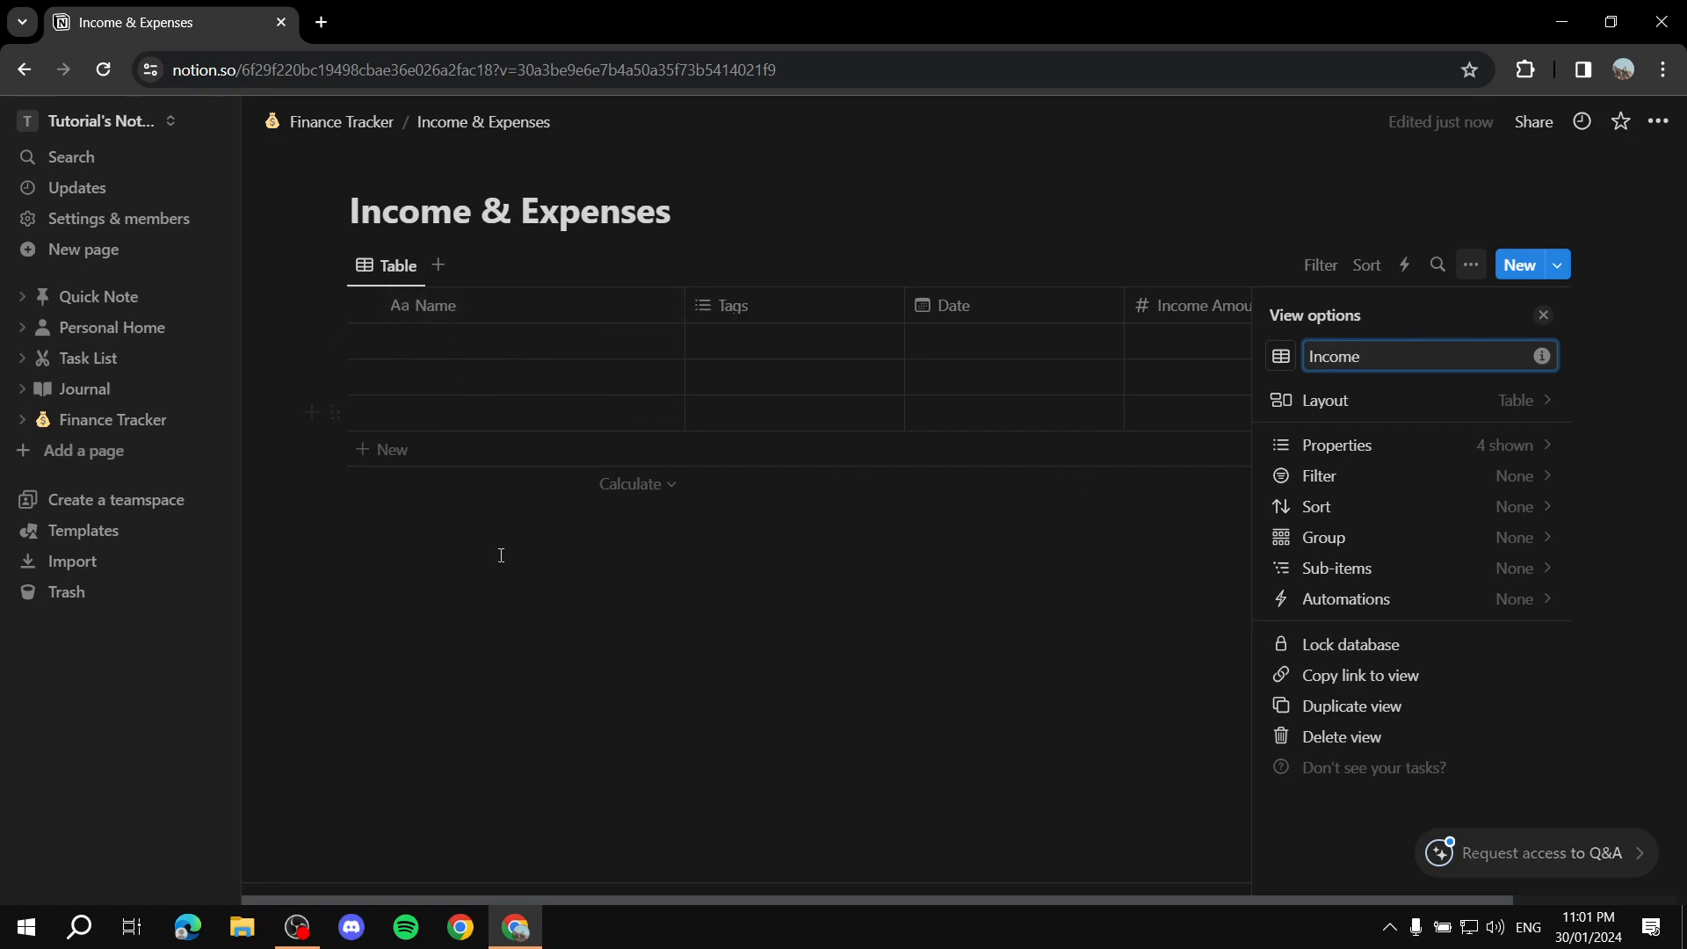
click(499, 567)
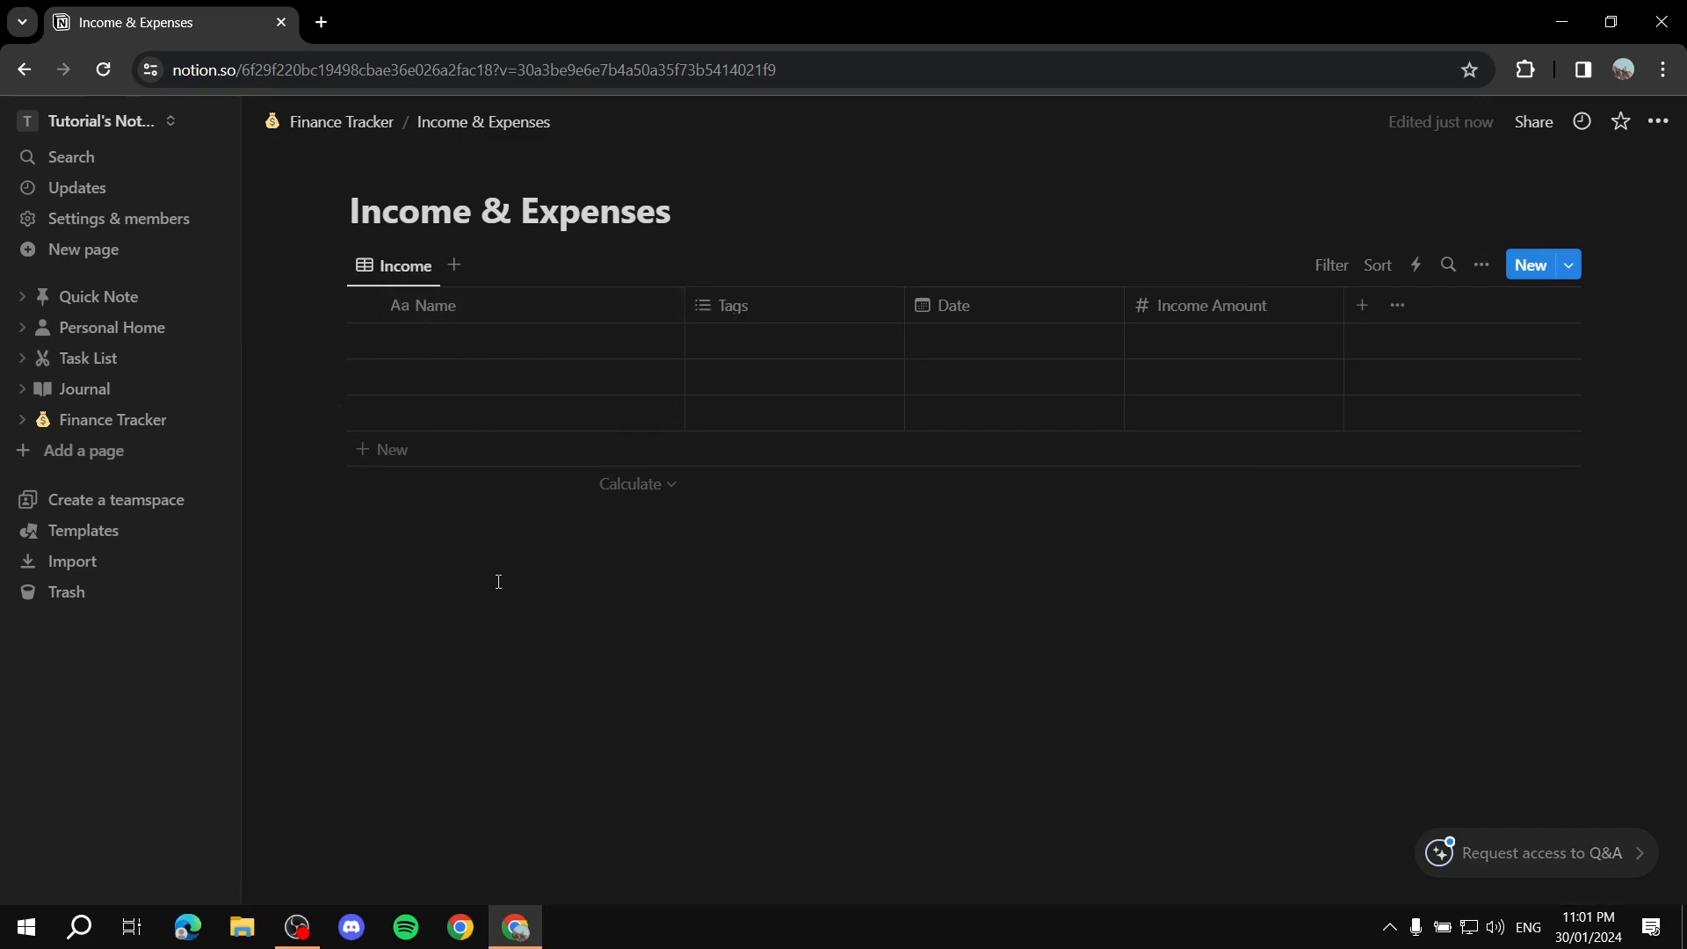
Filter the Income view so that Tags contains Income
click(1334, 263)
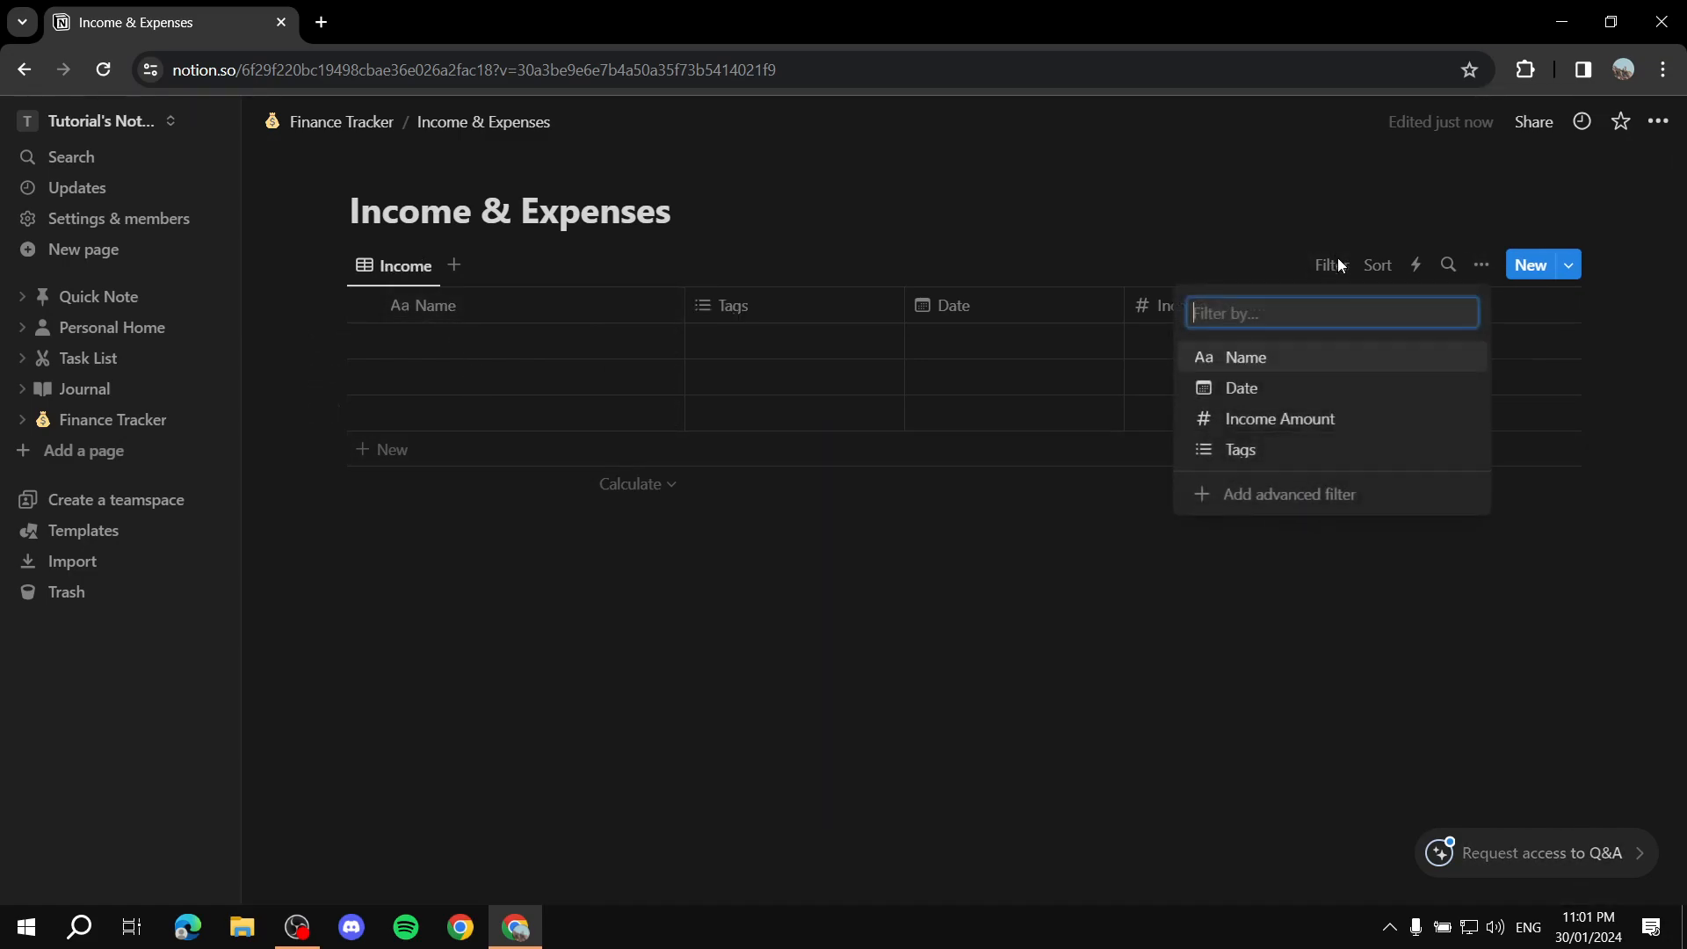
click(1285, 454)
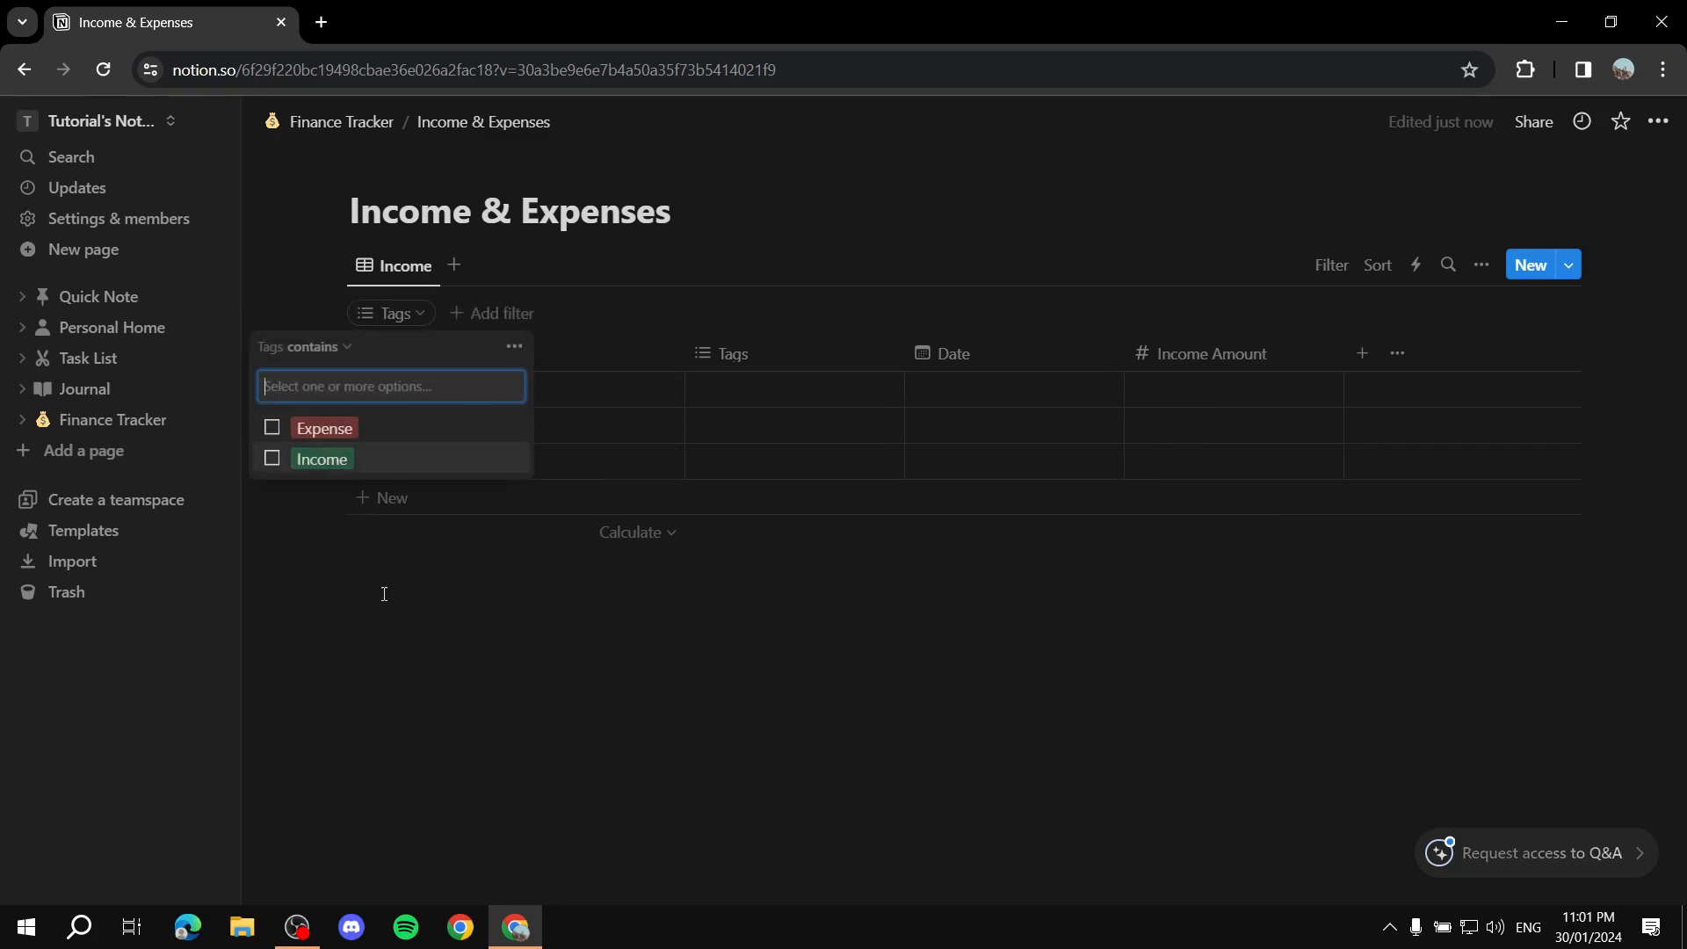
click(845, 472)
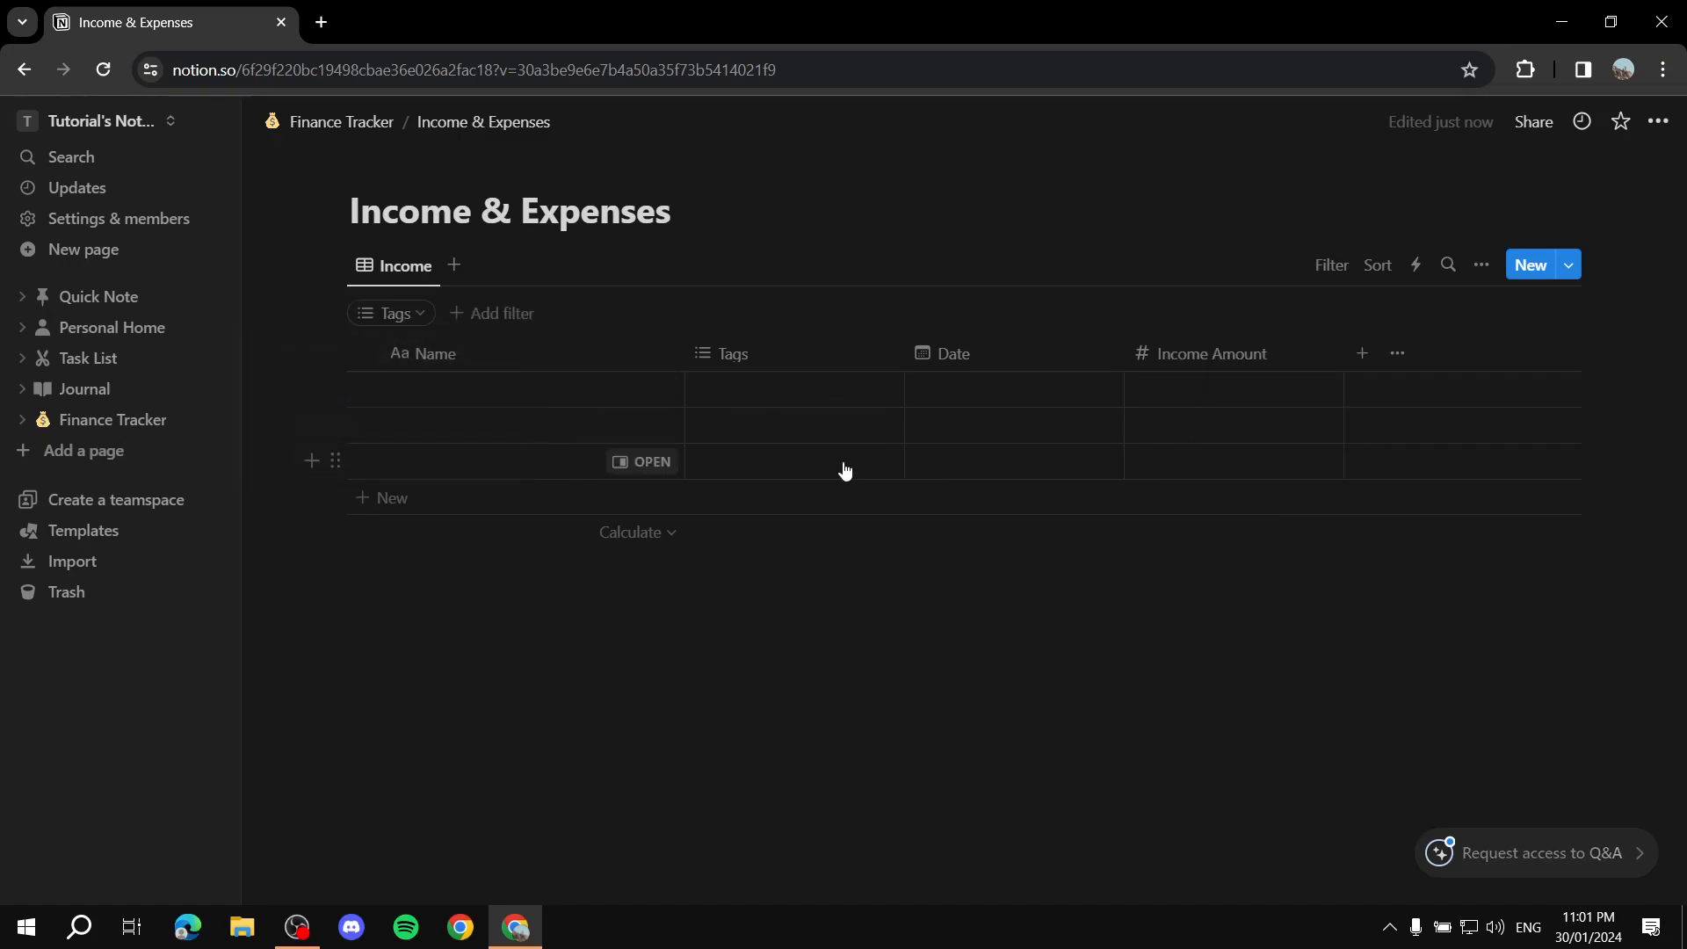
click(1328, 268)
click(1334, 267)
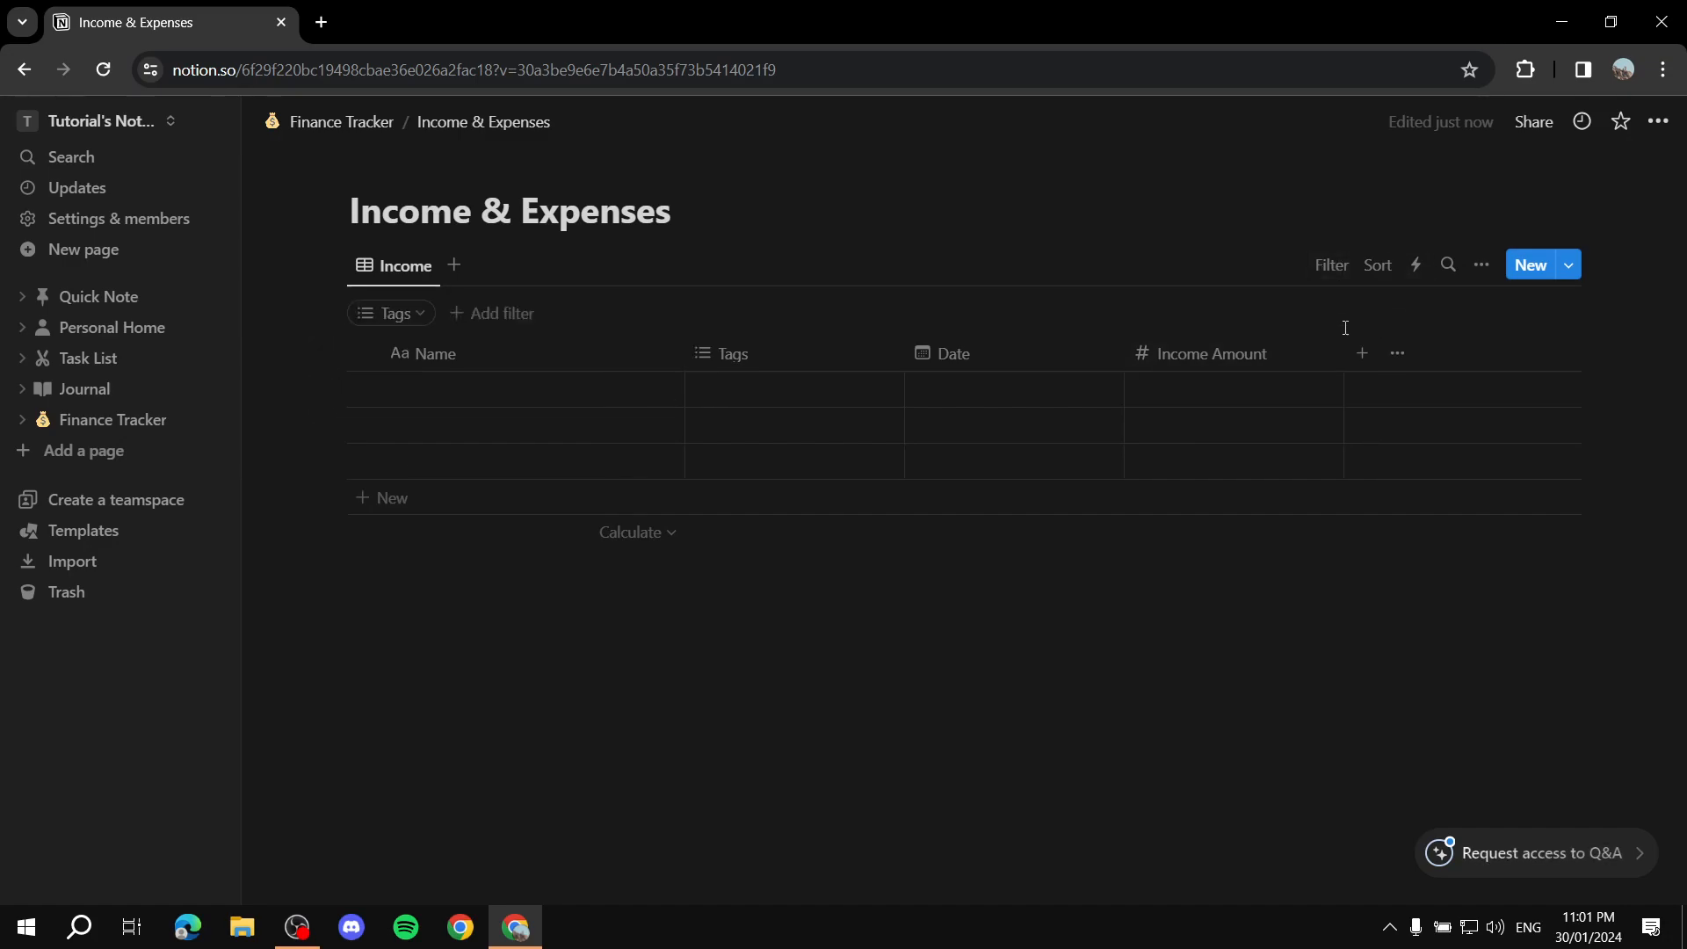
click(404, 313)
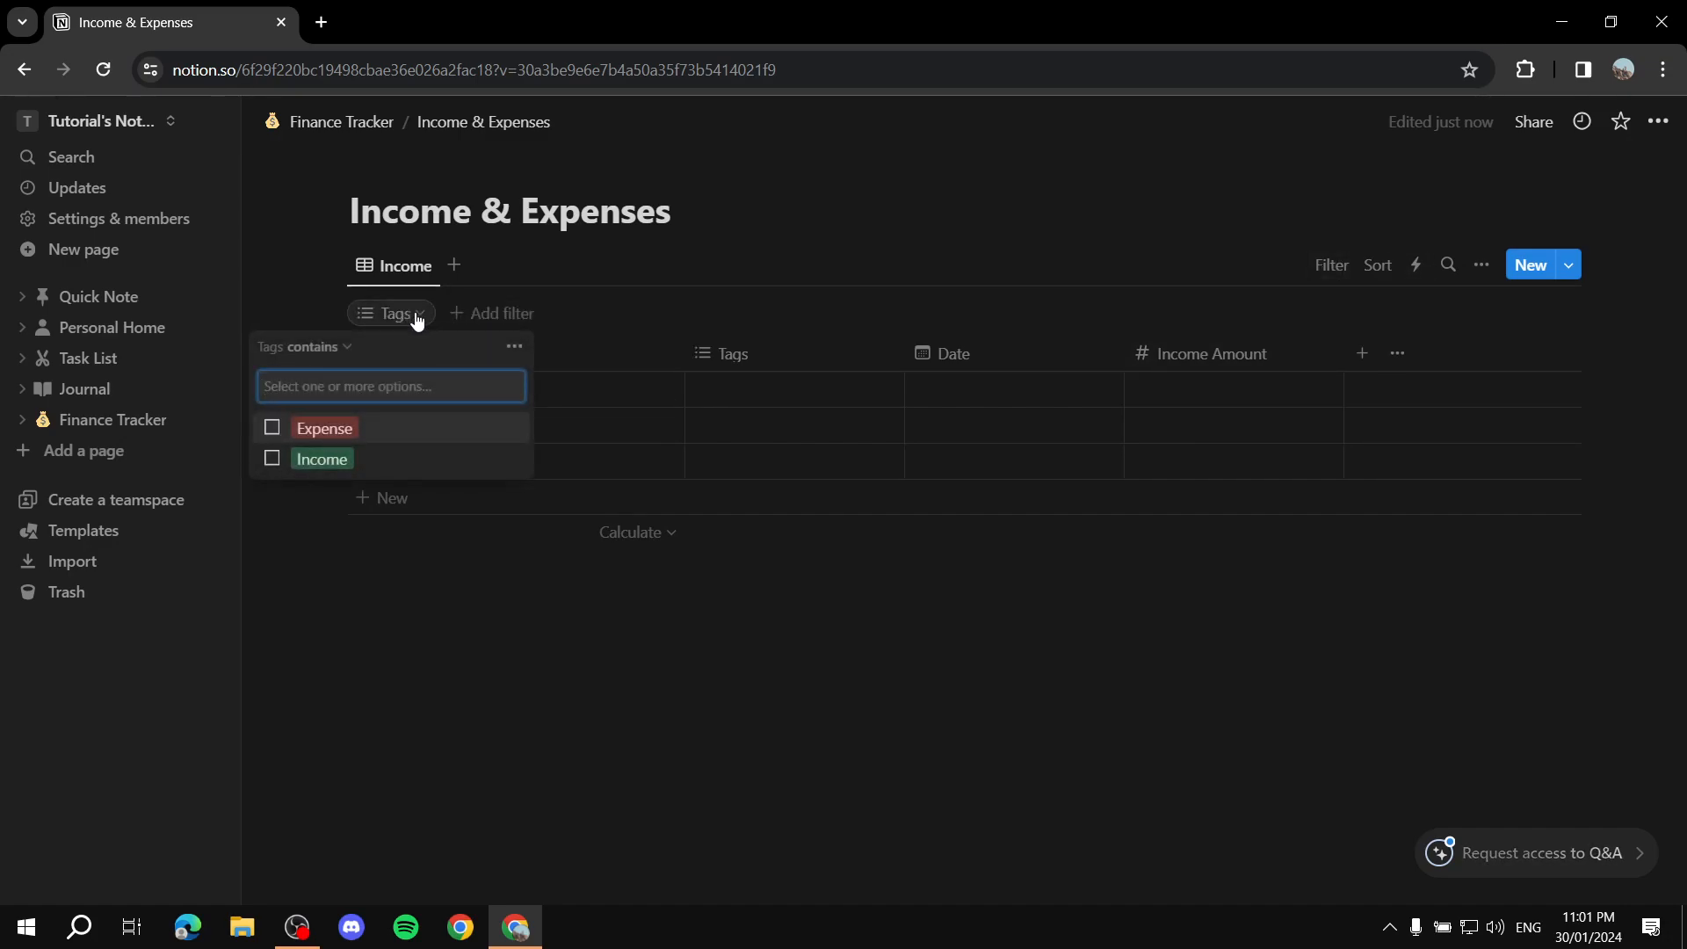
click(273, 462)
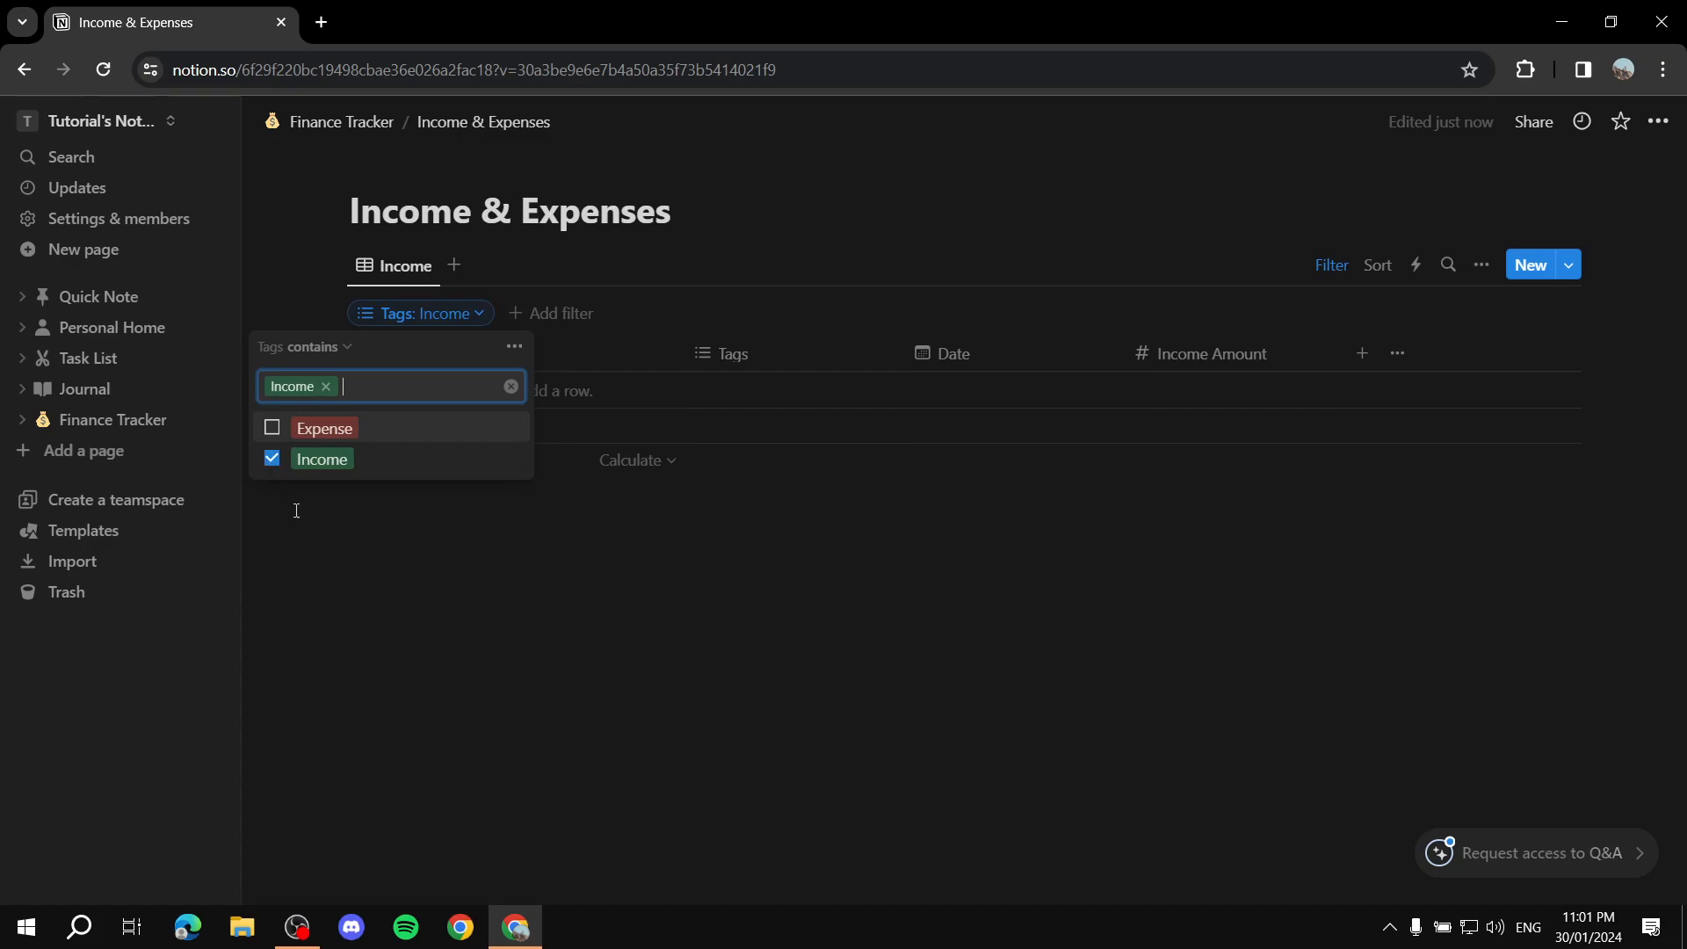
click(409, 636)
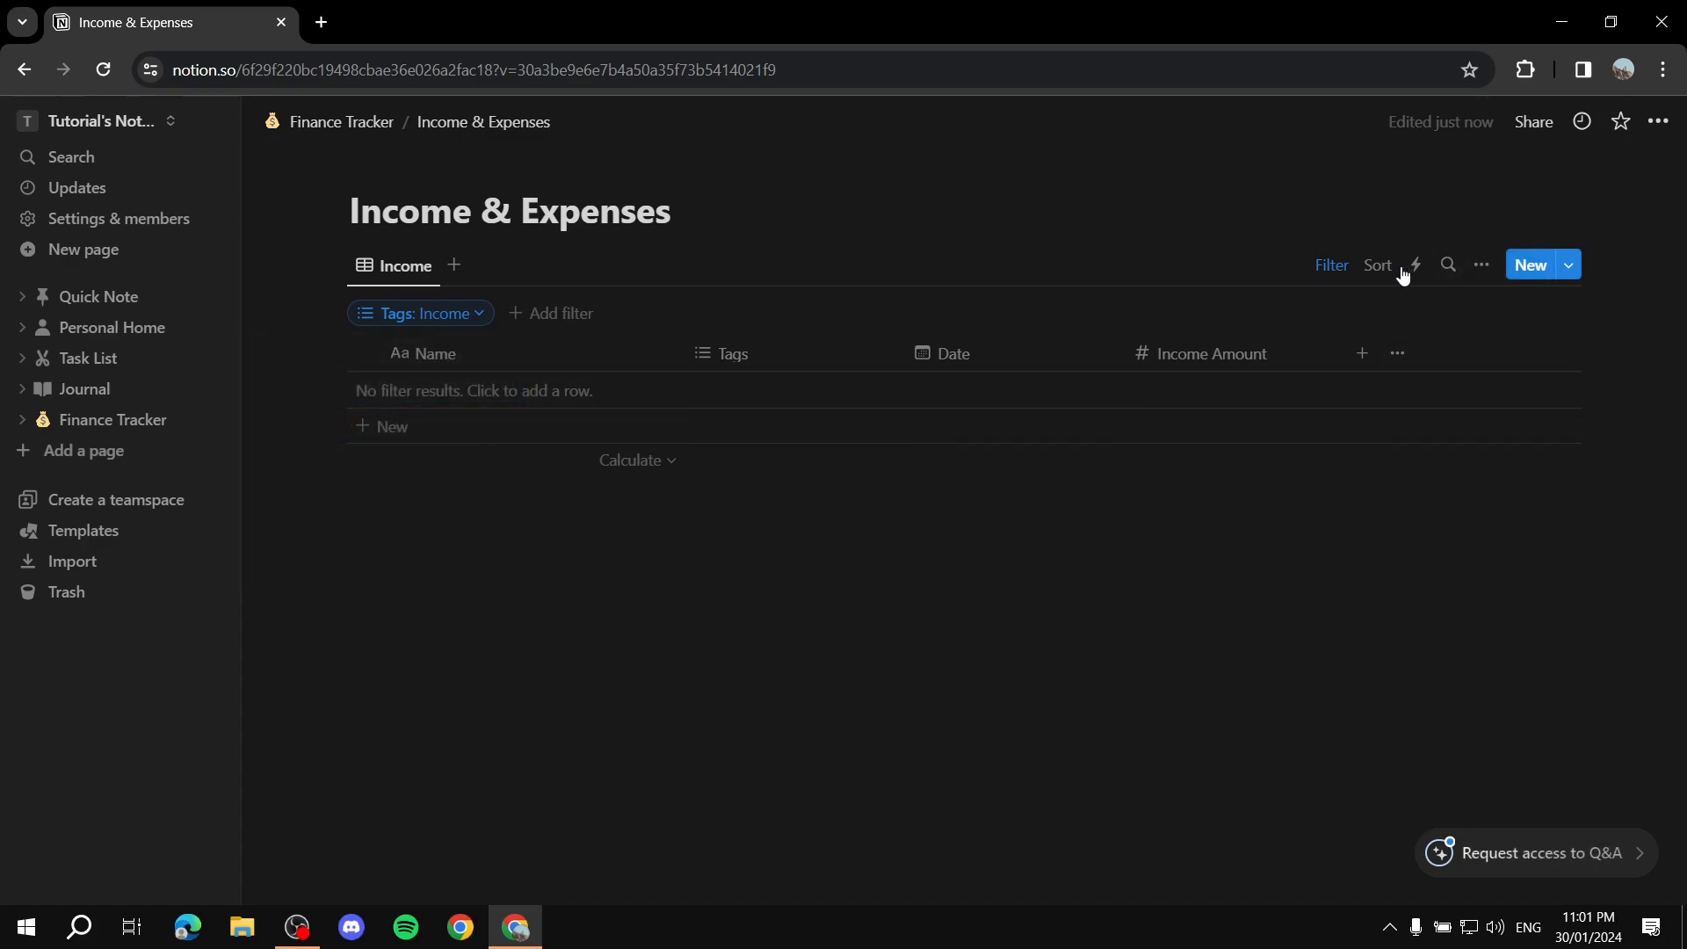
Sort the Income view by Date in descending order
click(1371, 267)
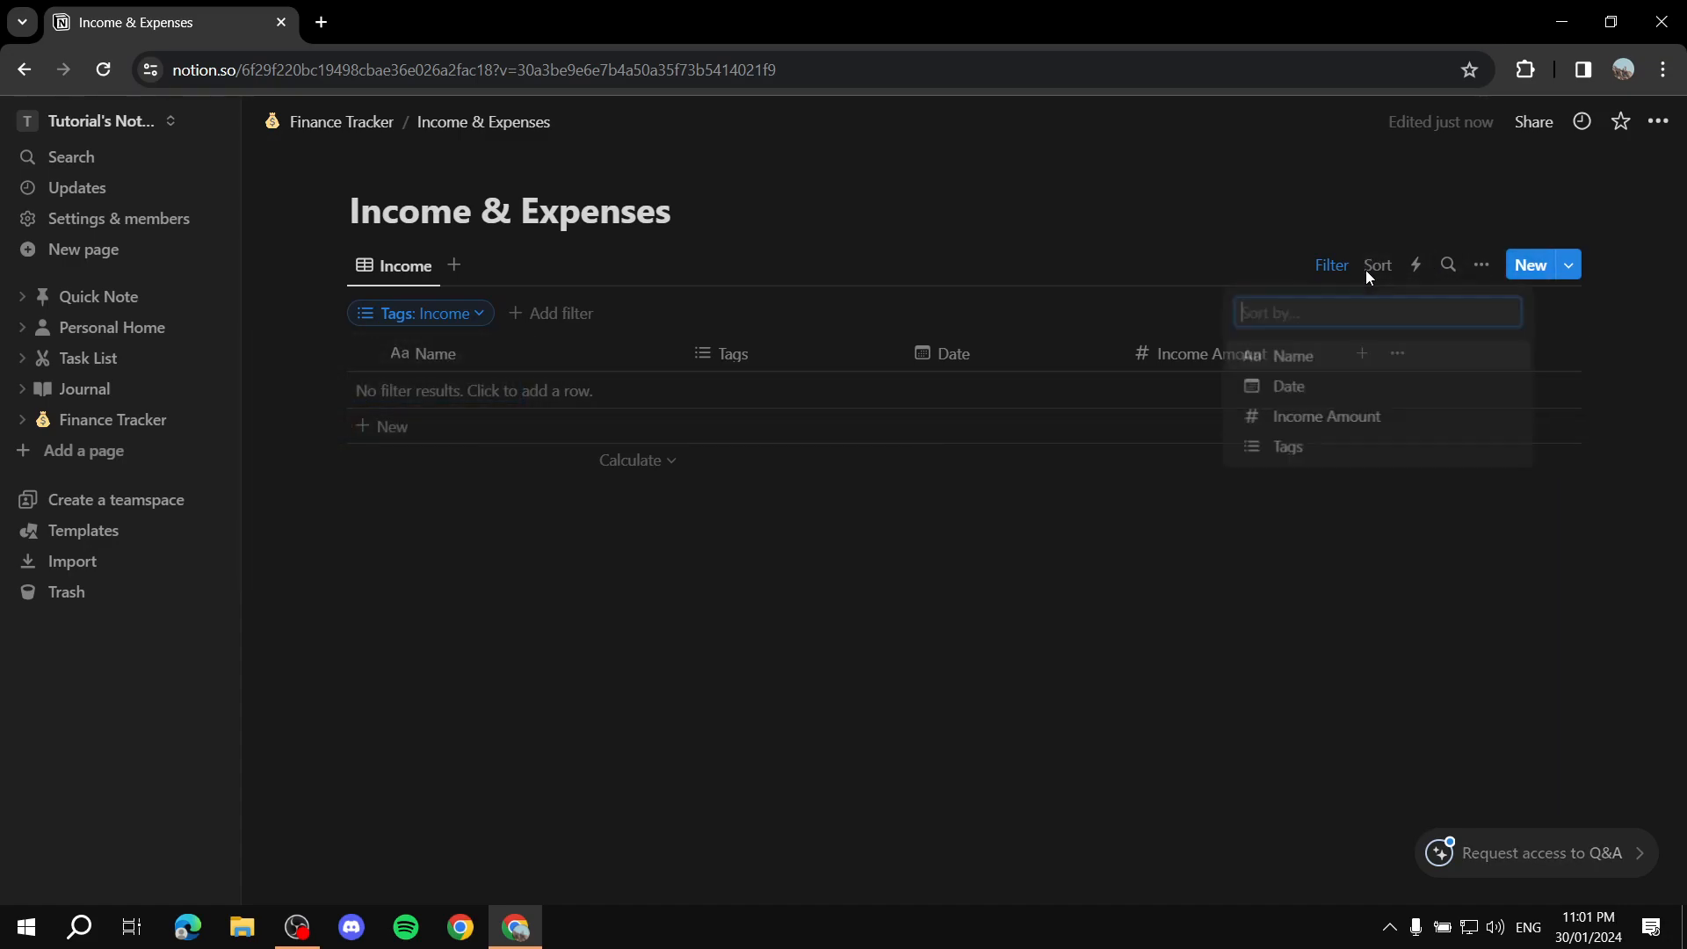
click(1295, 395)
click(447, 365)
click(441, 432)
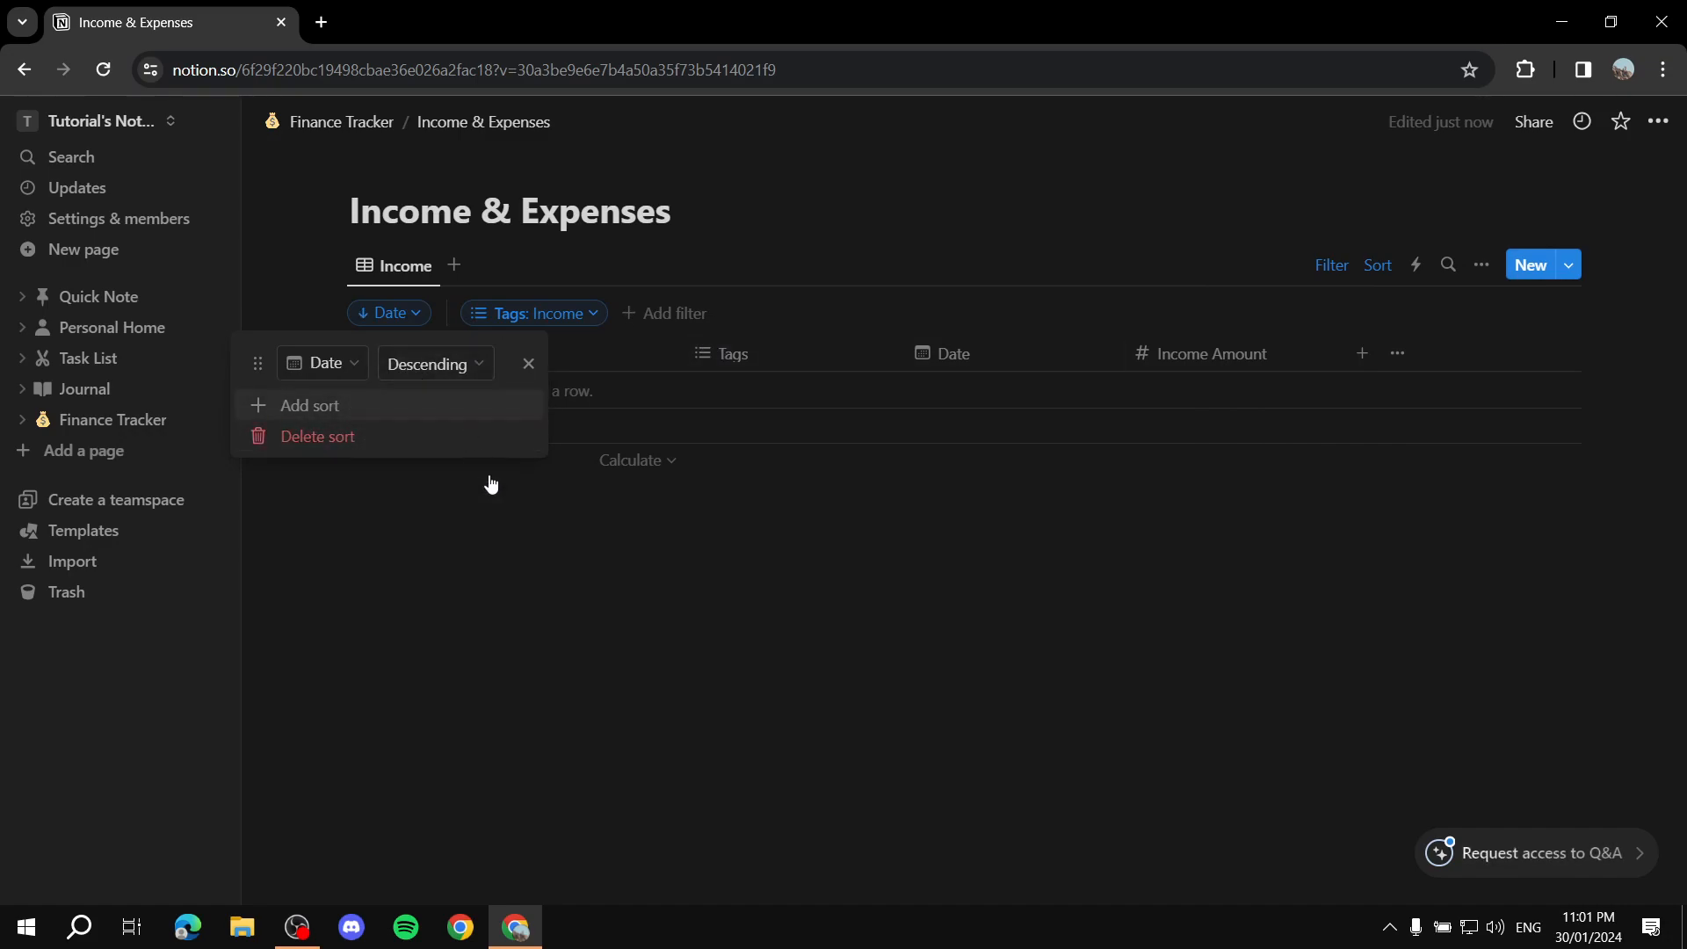
click(486, 565)
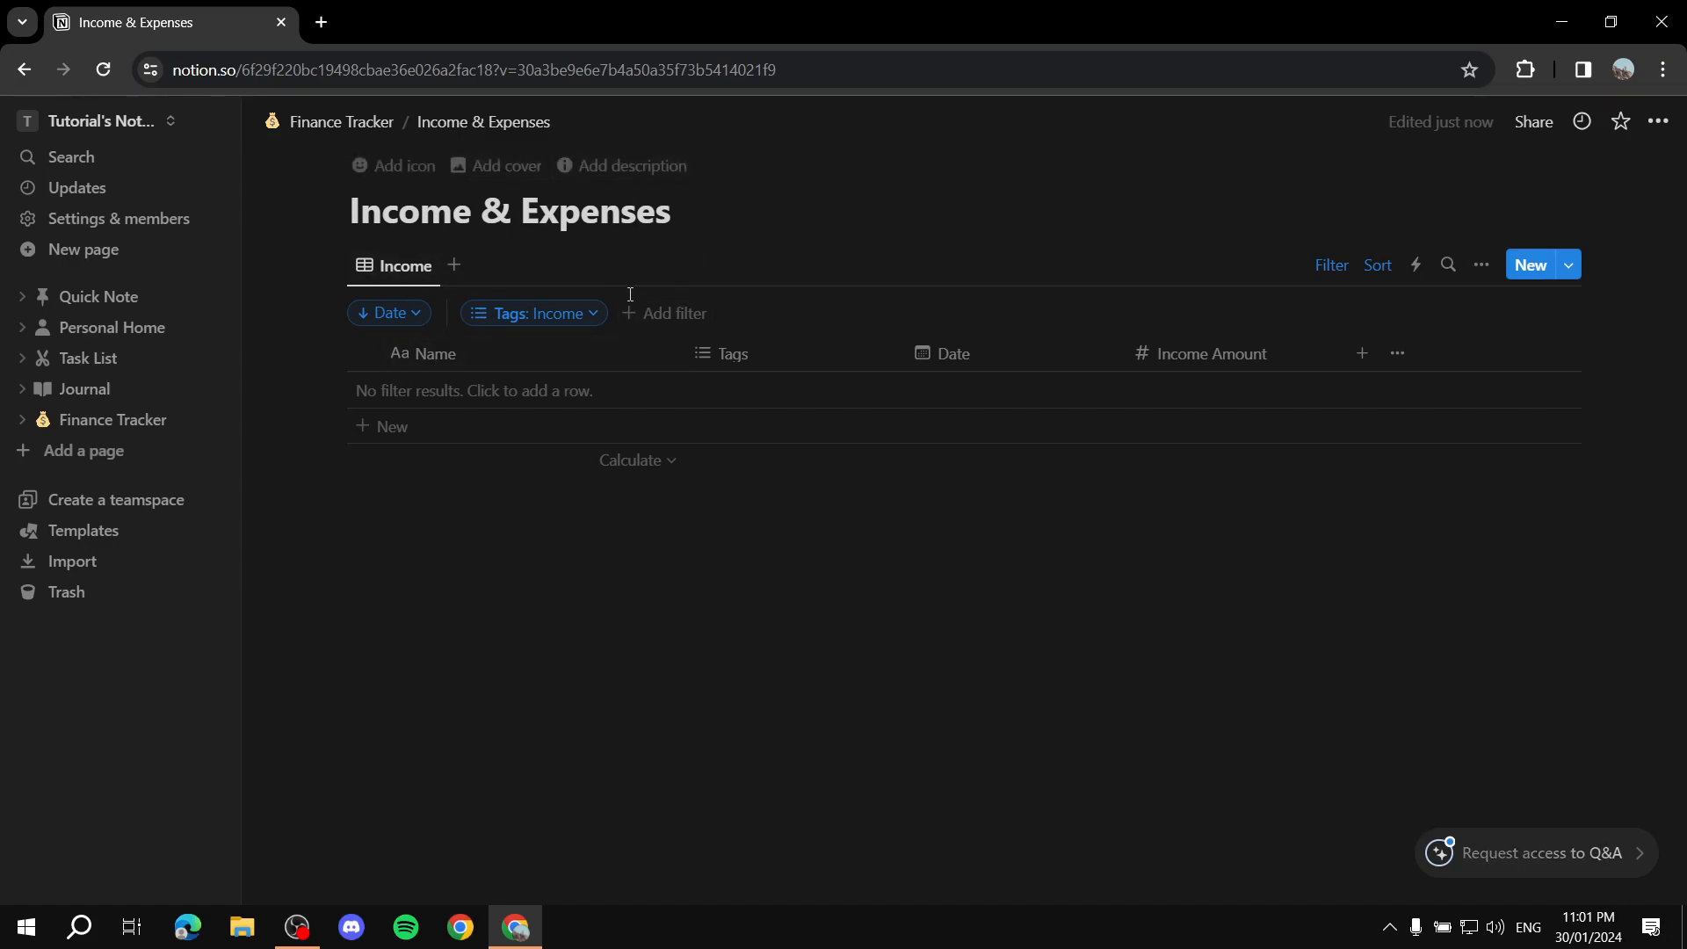
Duplicate the Income view and name the copy "Expense"
click(386, 267)
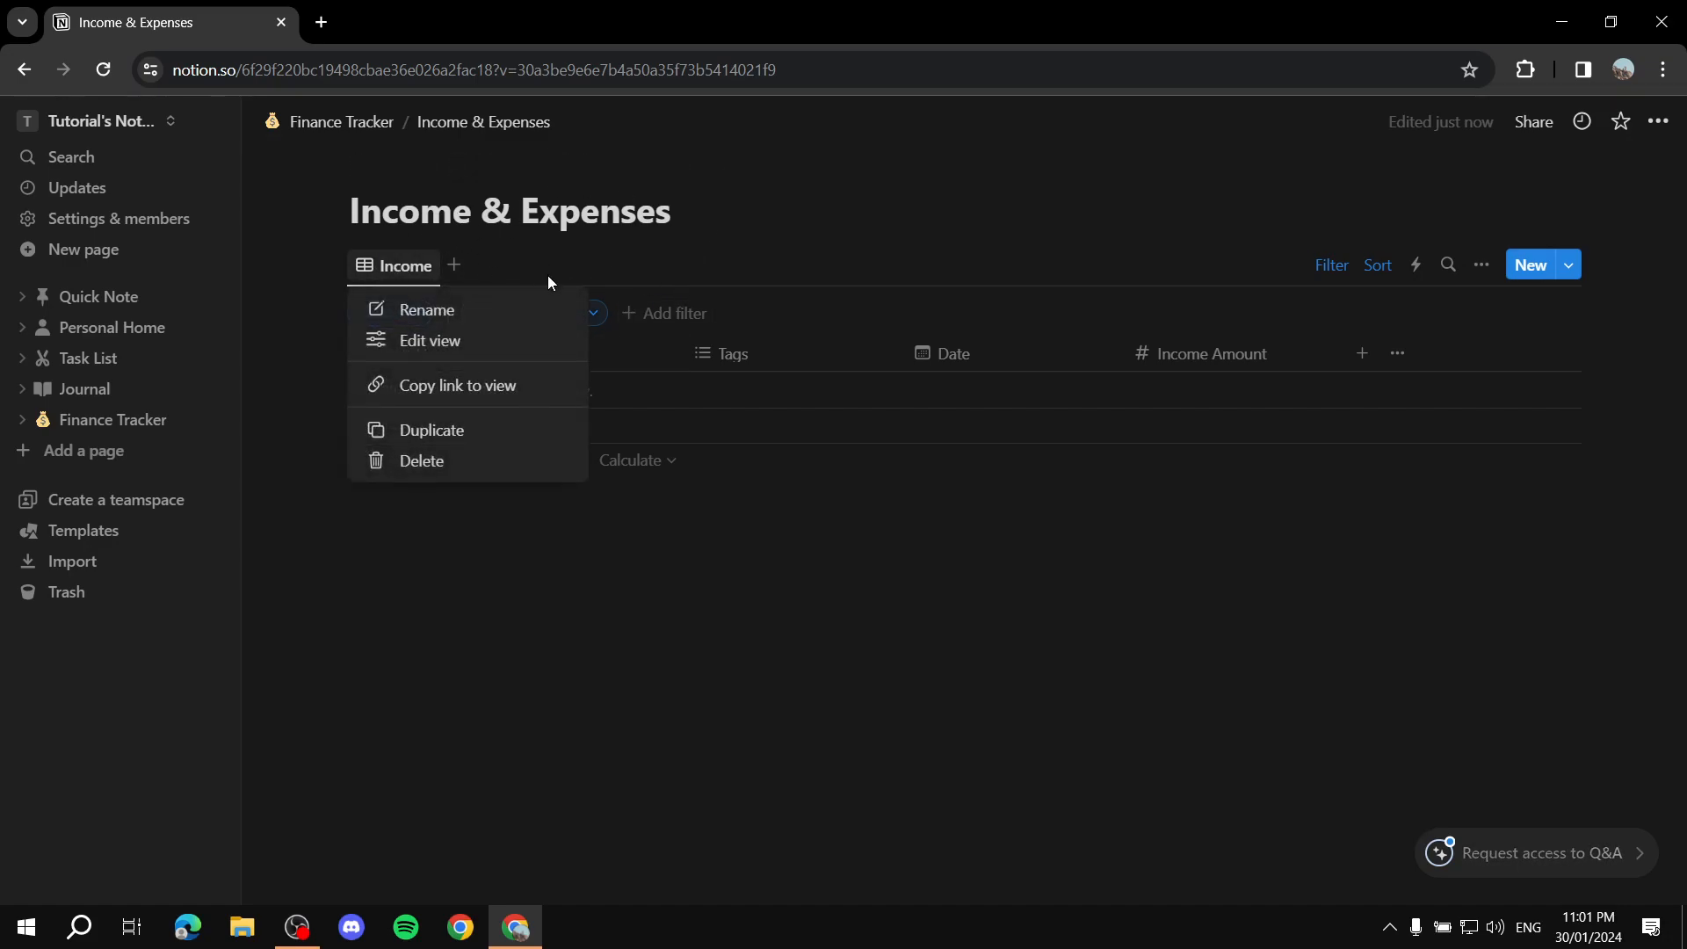
click(471, 429)
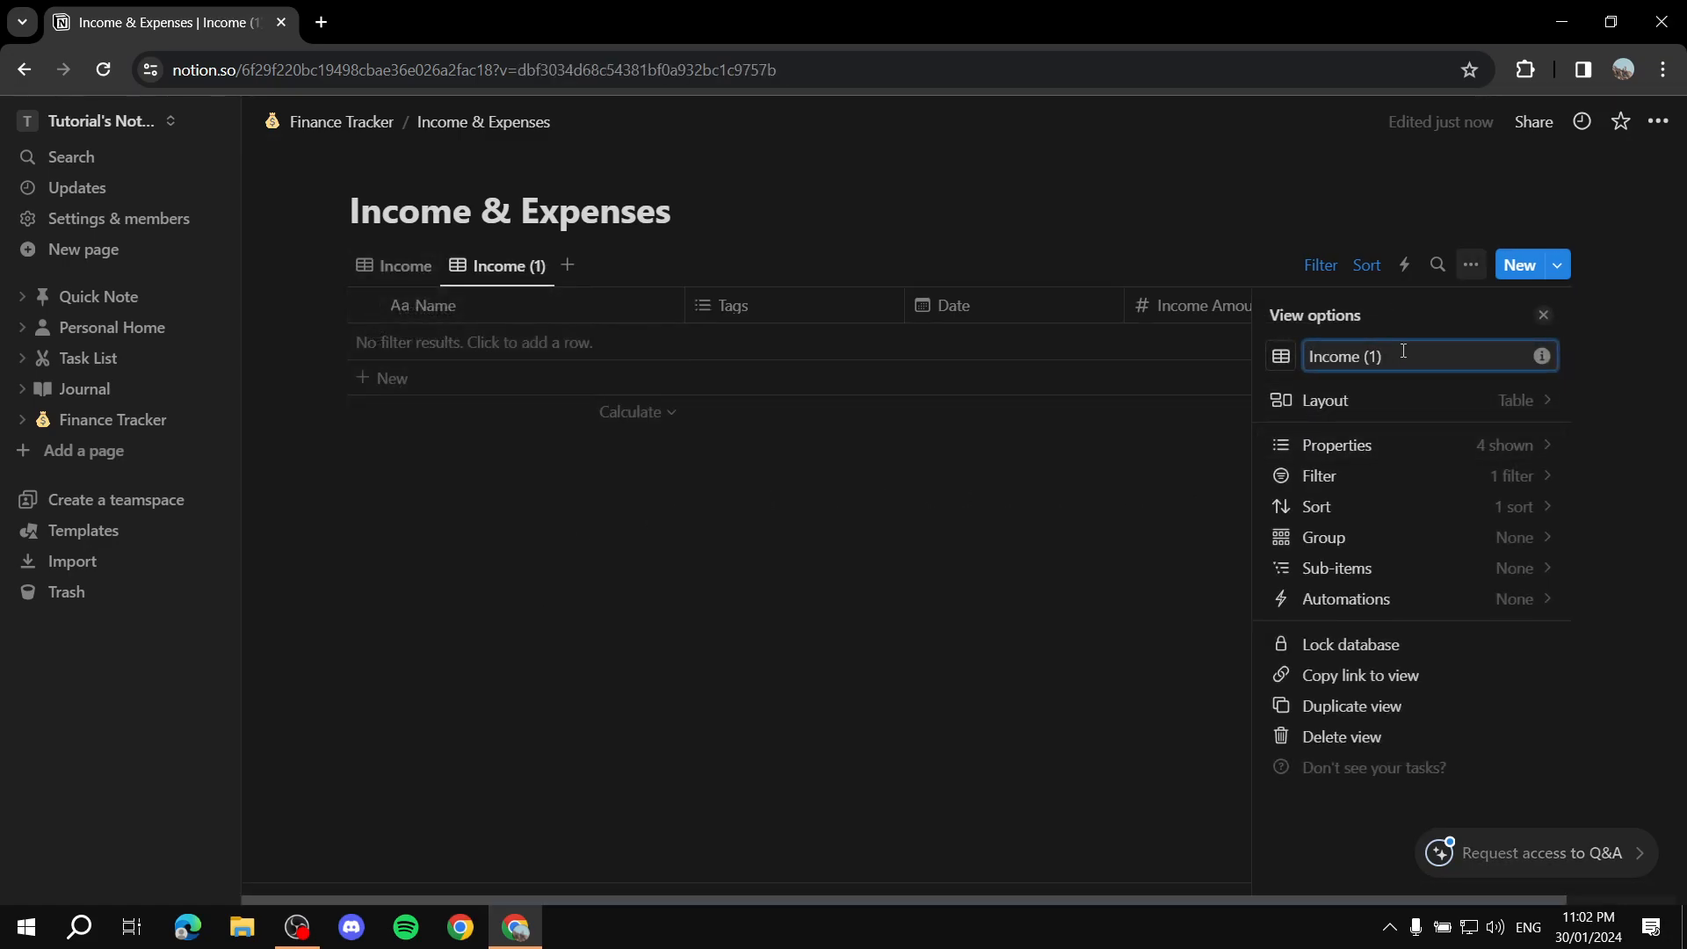
key(BackSpace)
key(BackSpace)
key(BackSpace)
key(BackSpace)
key(BackSpace)
key(BackSpace)
key(BackSpace)
key(BackSpace)
key(BackSpace)
text(E)
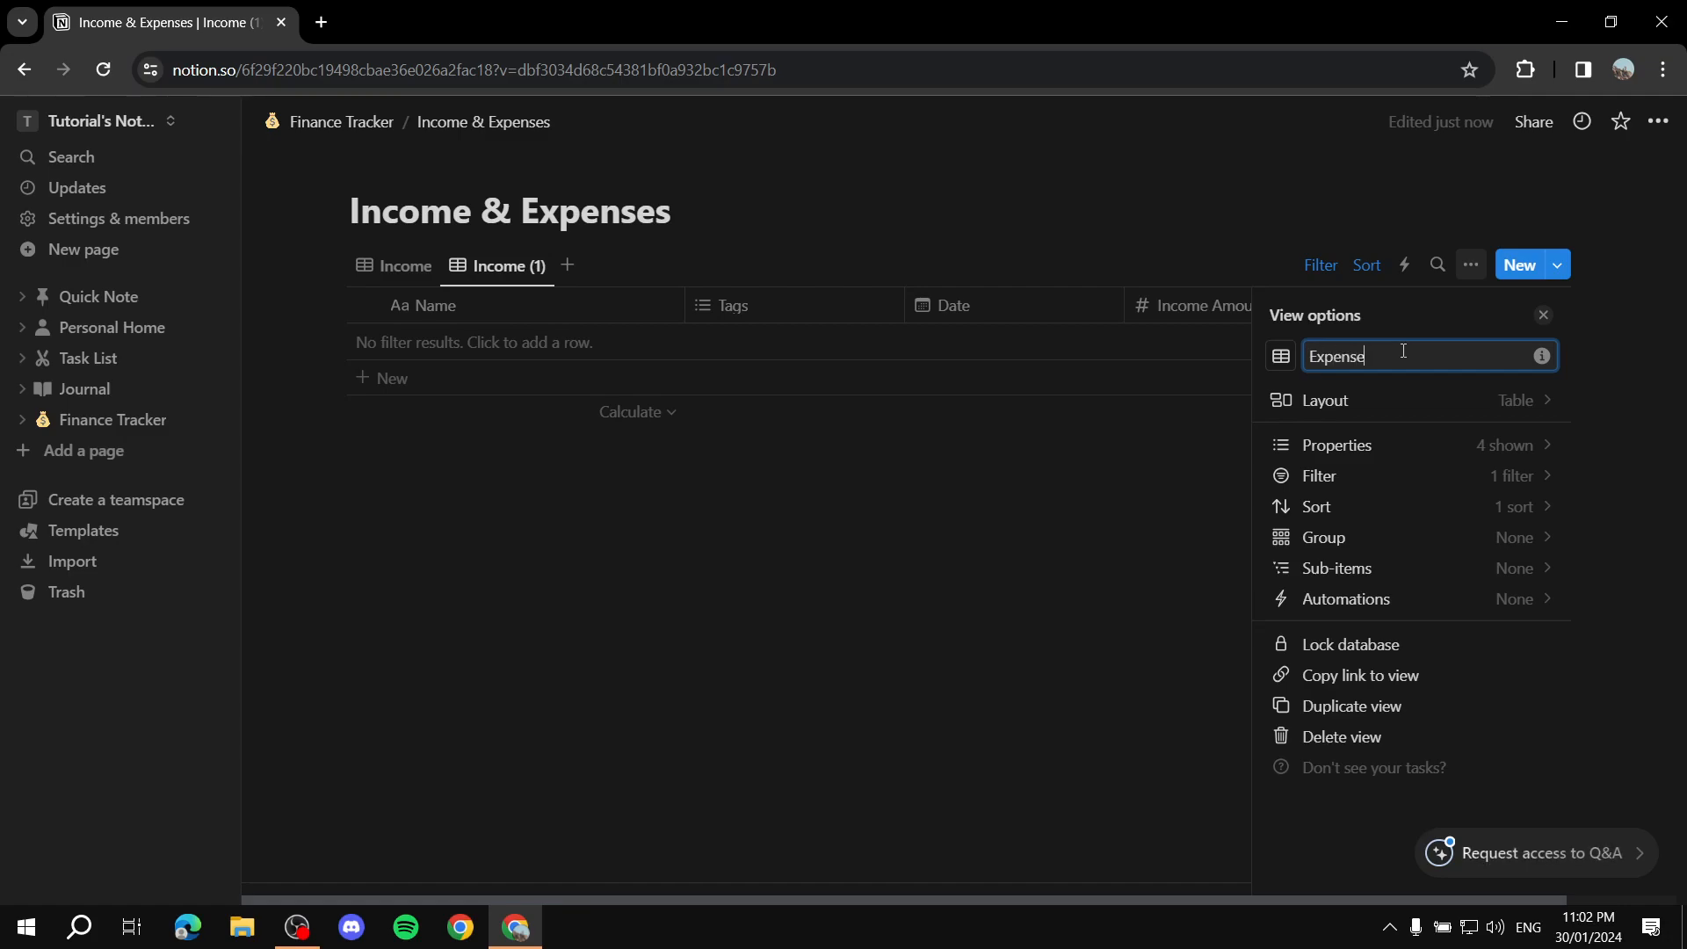
text(xpense)
key(Return)
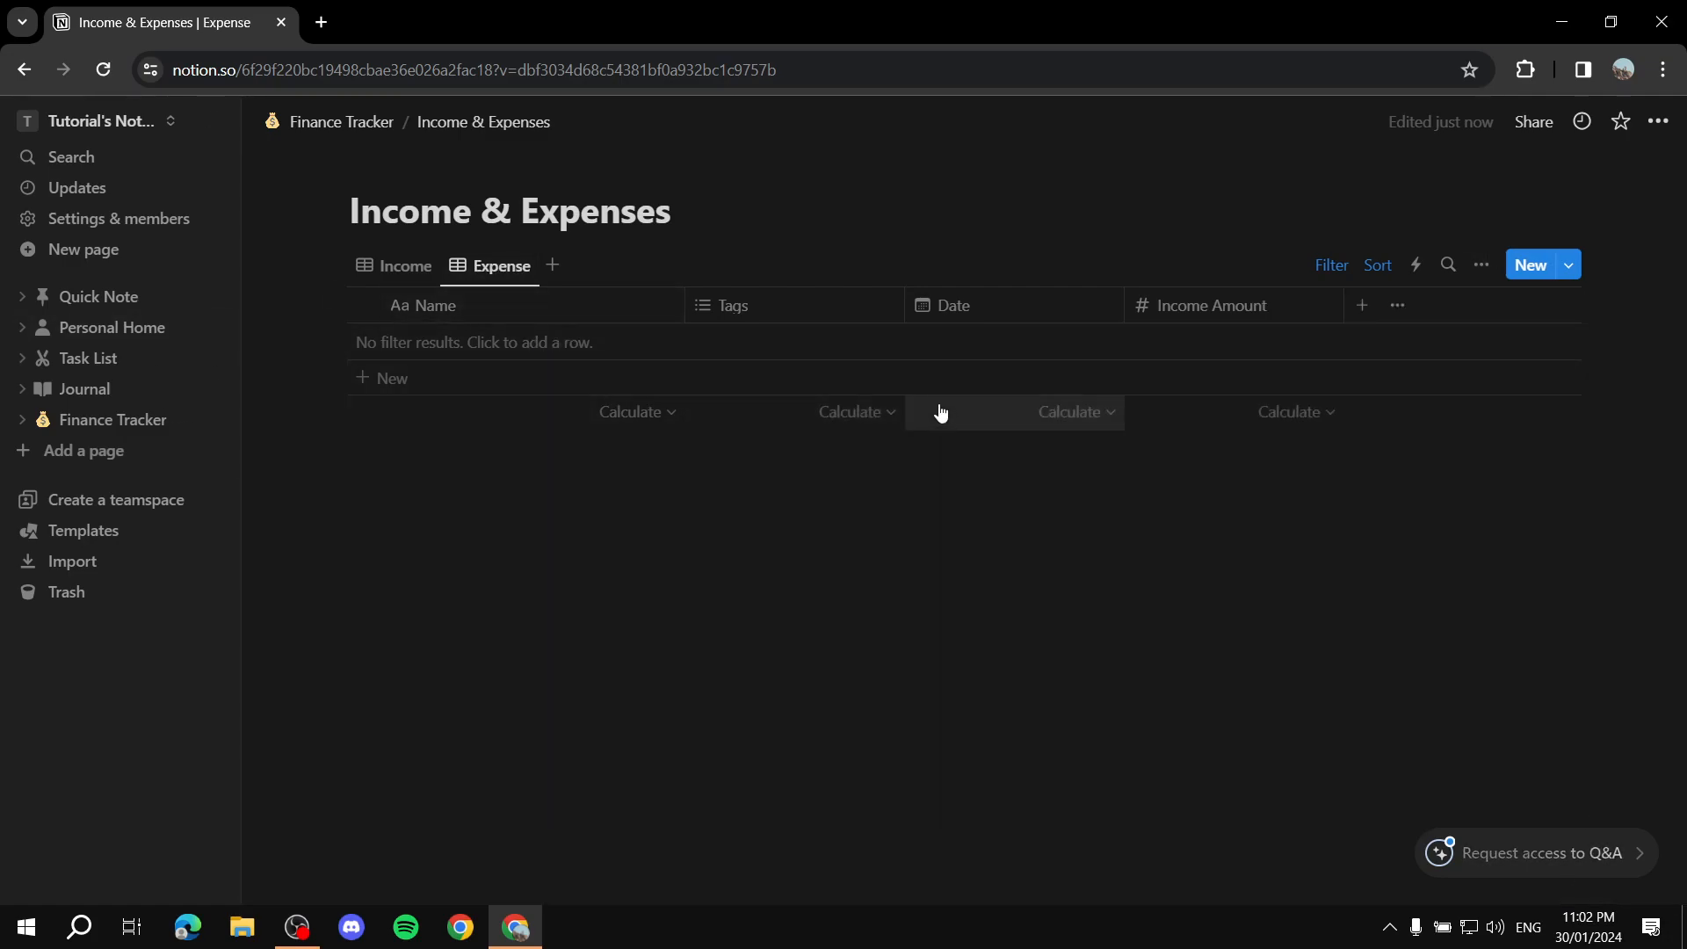
Duplicate the Income Amount property in the Expense view and rename the copy "Expense Amount"
click(1243, 316)
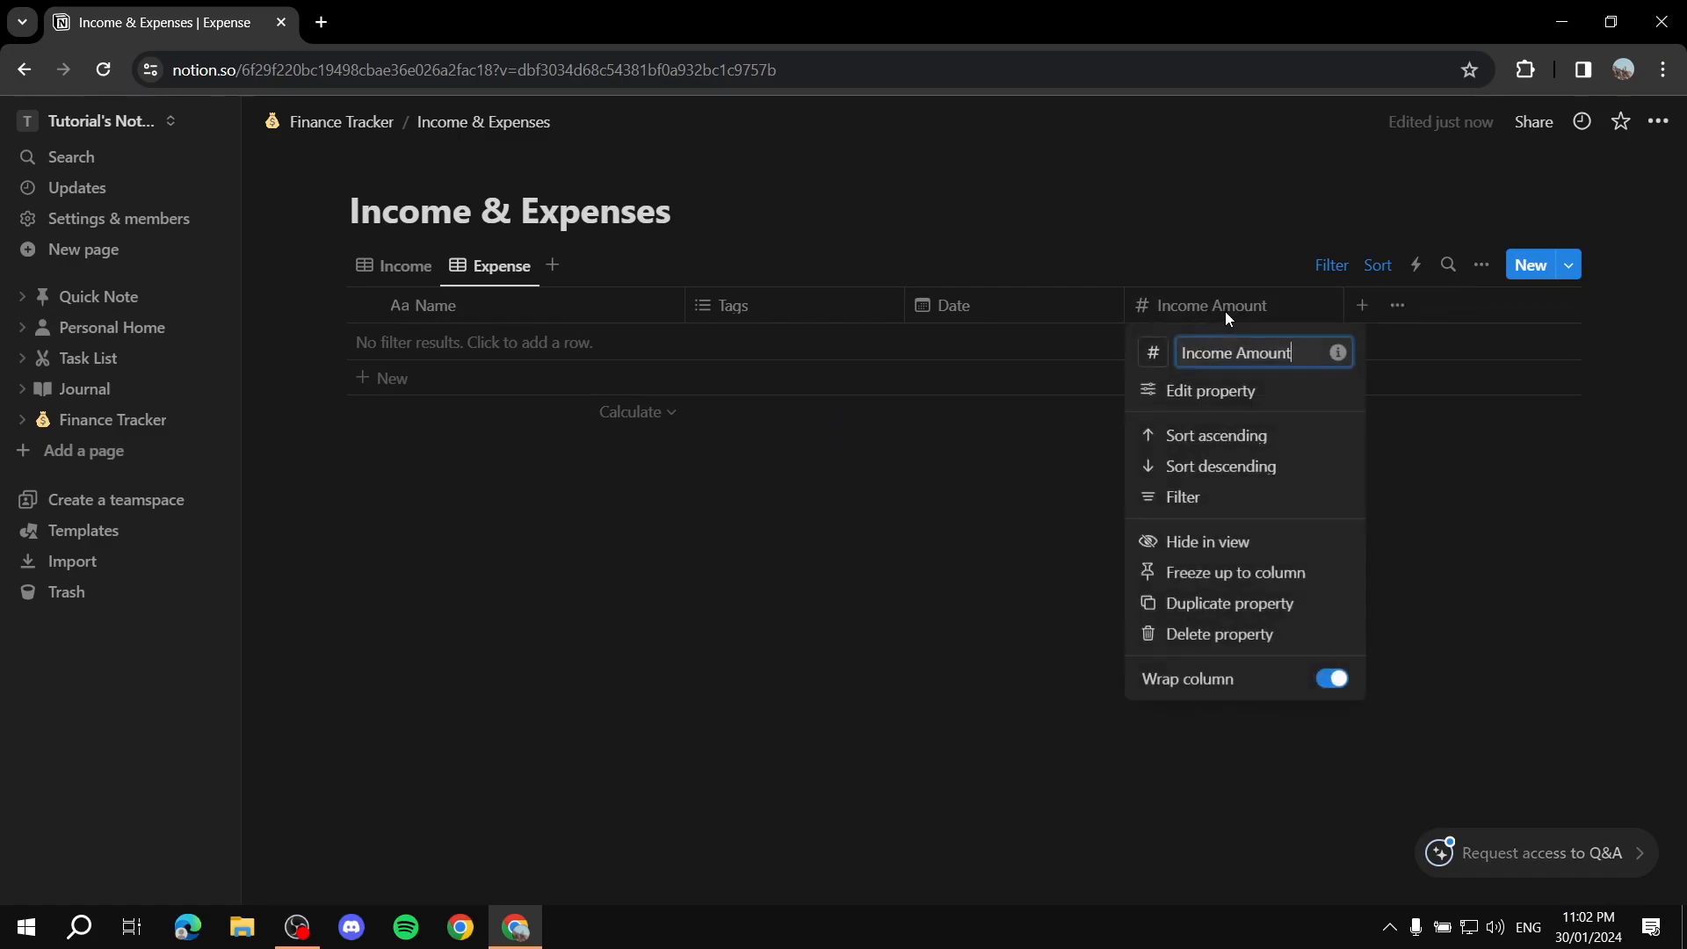
click(1227, 615)
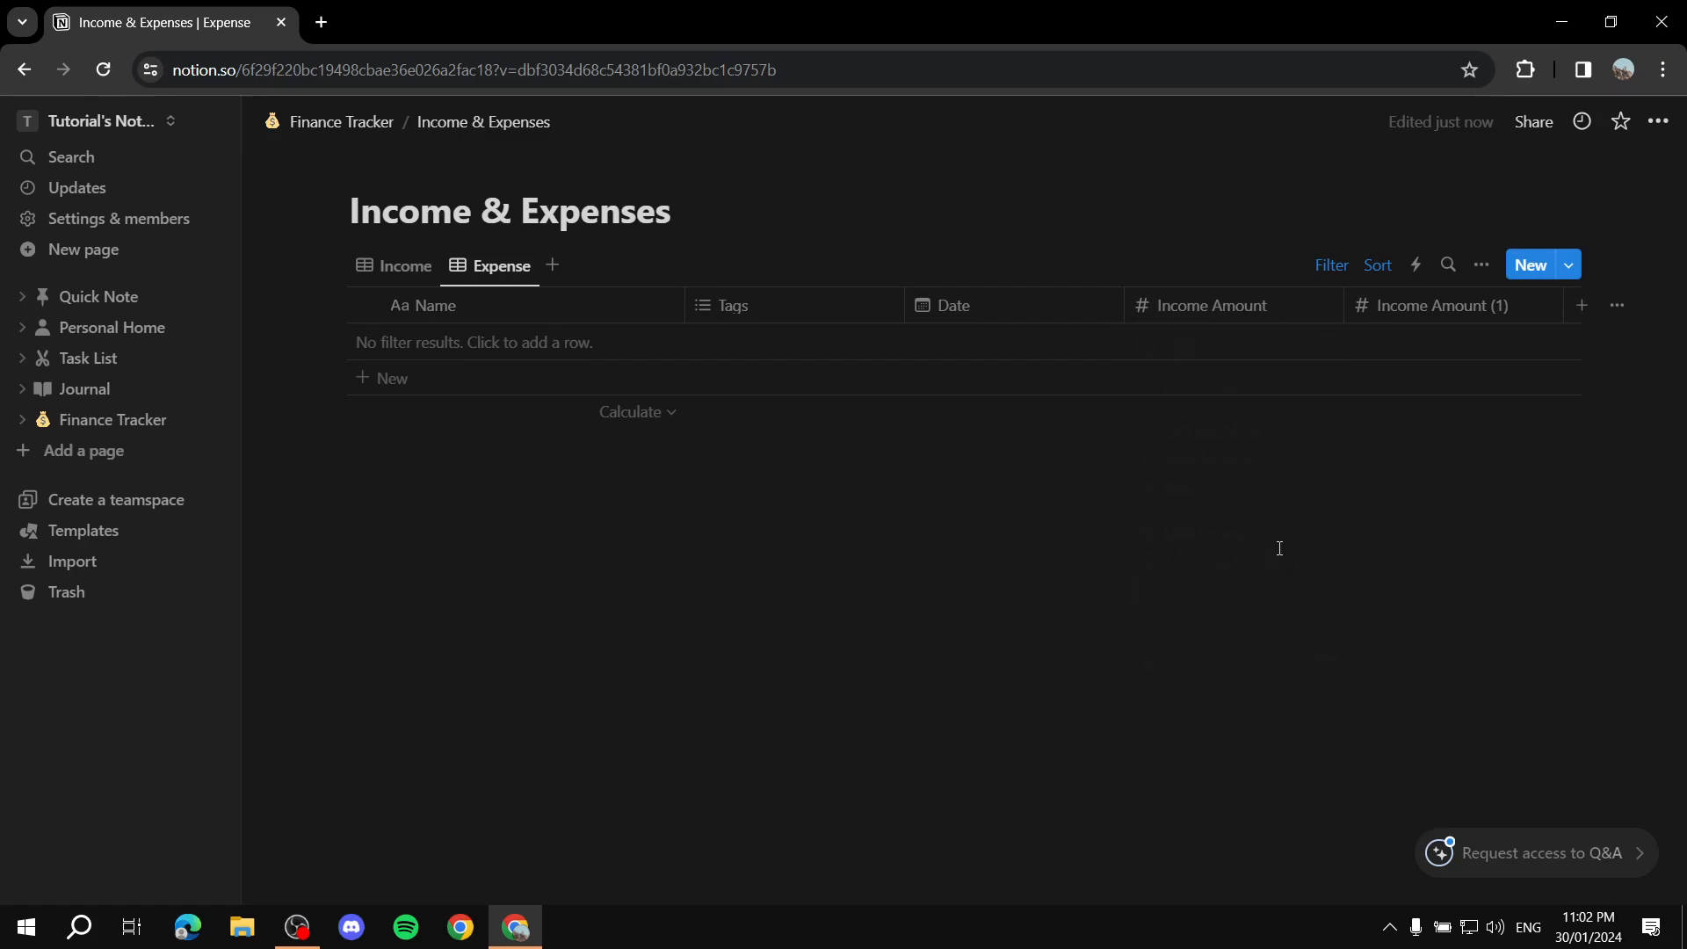
click(1457, 305)
key(ctrl+a)
key(BackSpace)
text(Ex)
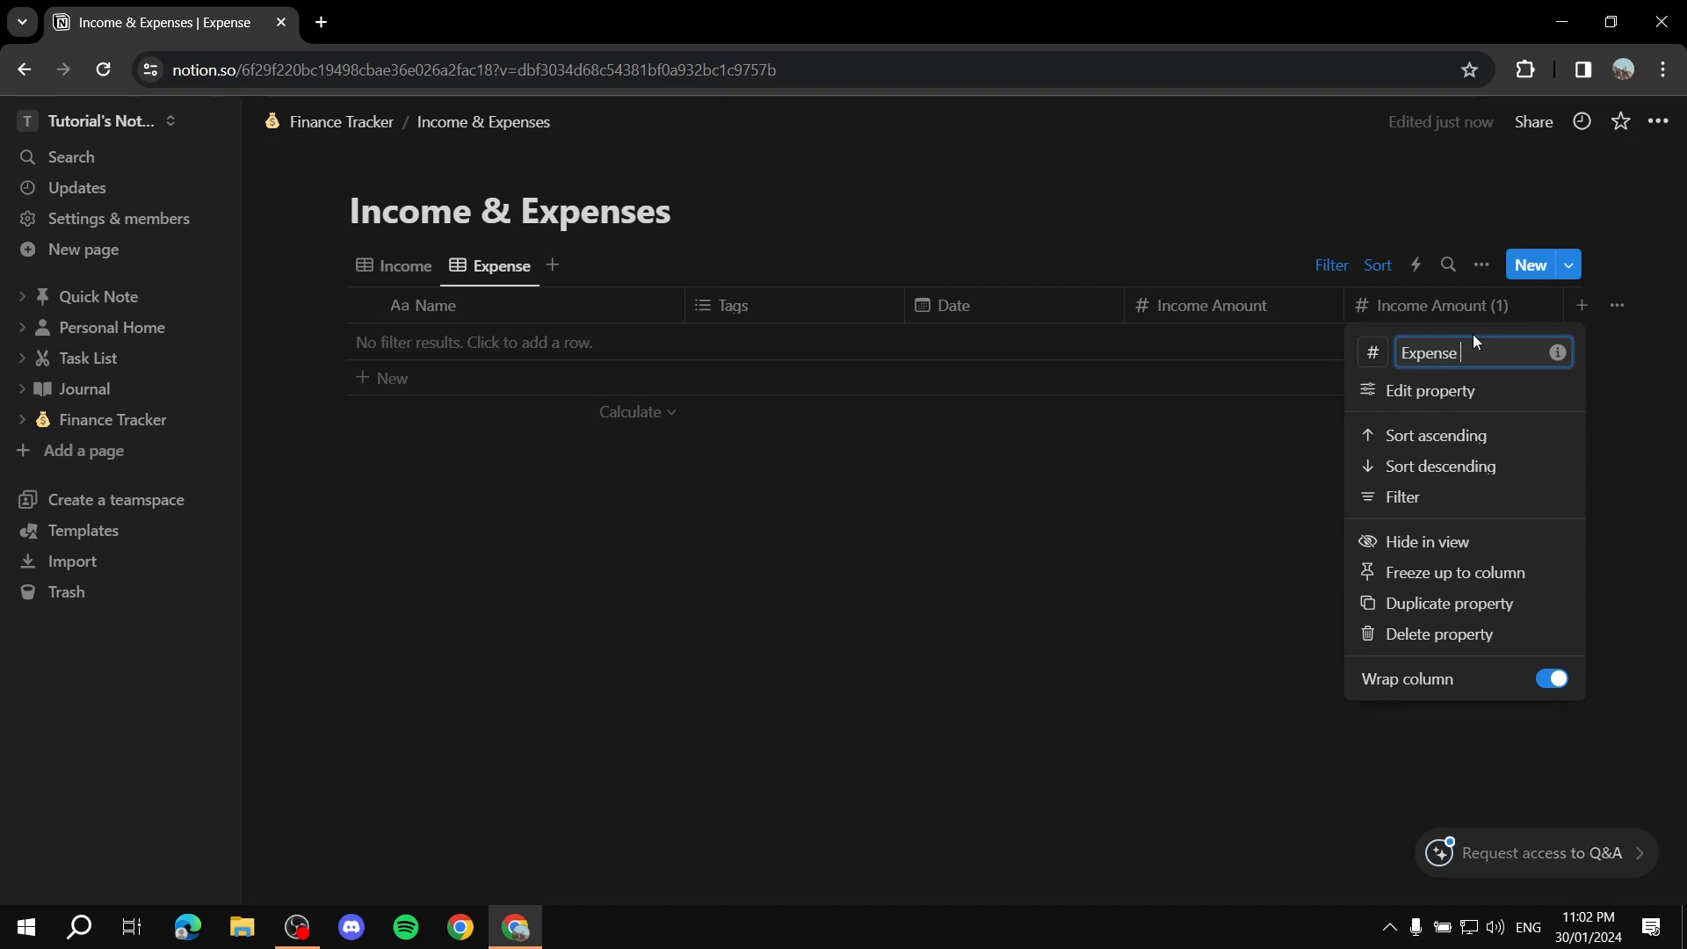
click(1270, 468)
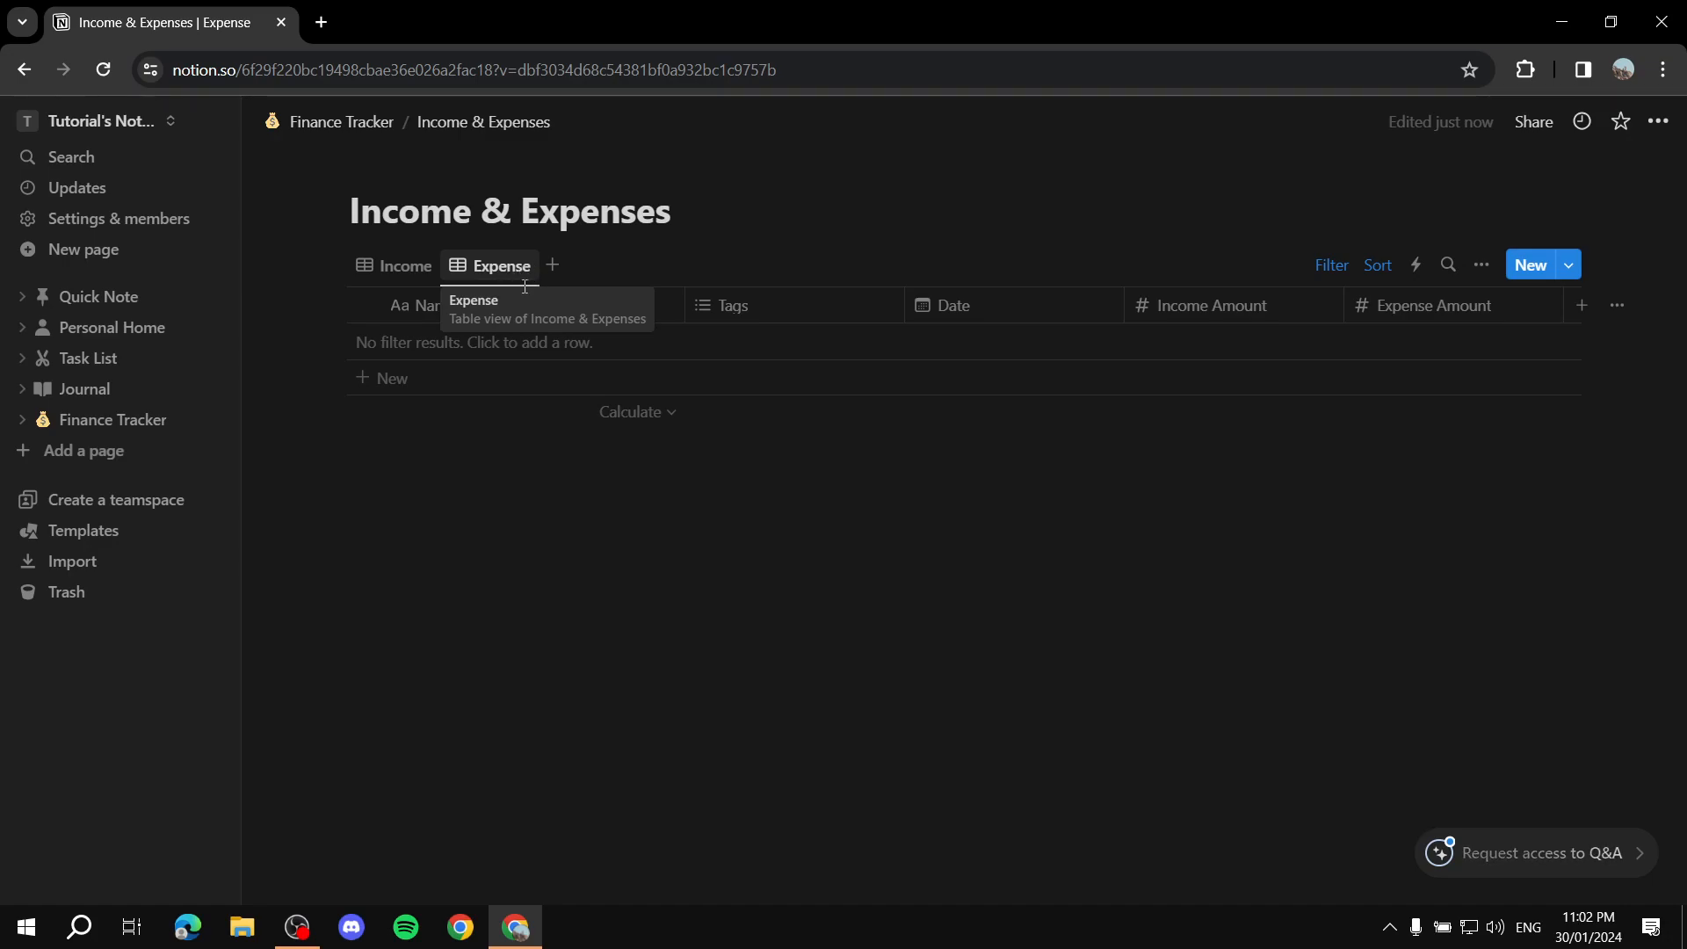
Hide the Income Amount property in the Expense view and the Expense Amount property in the Income view
click(1227, 315)
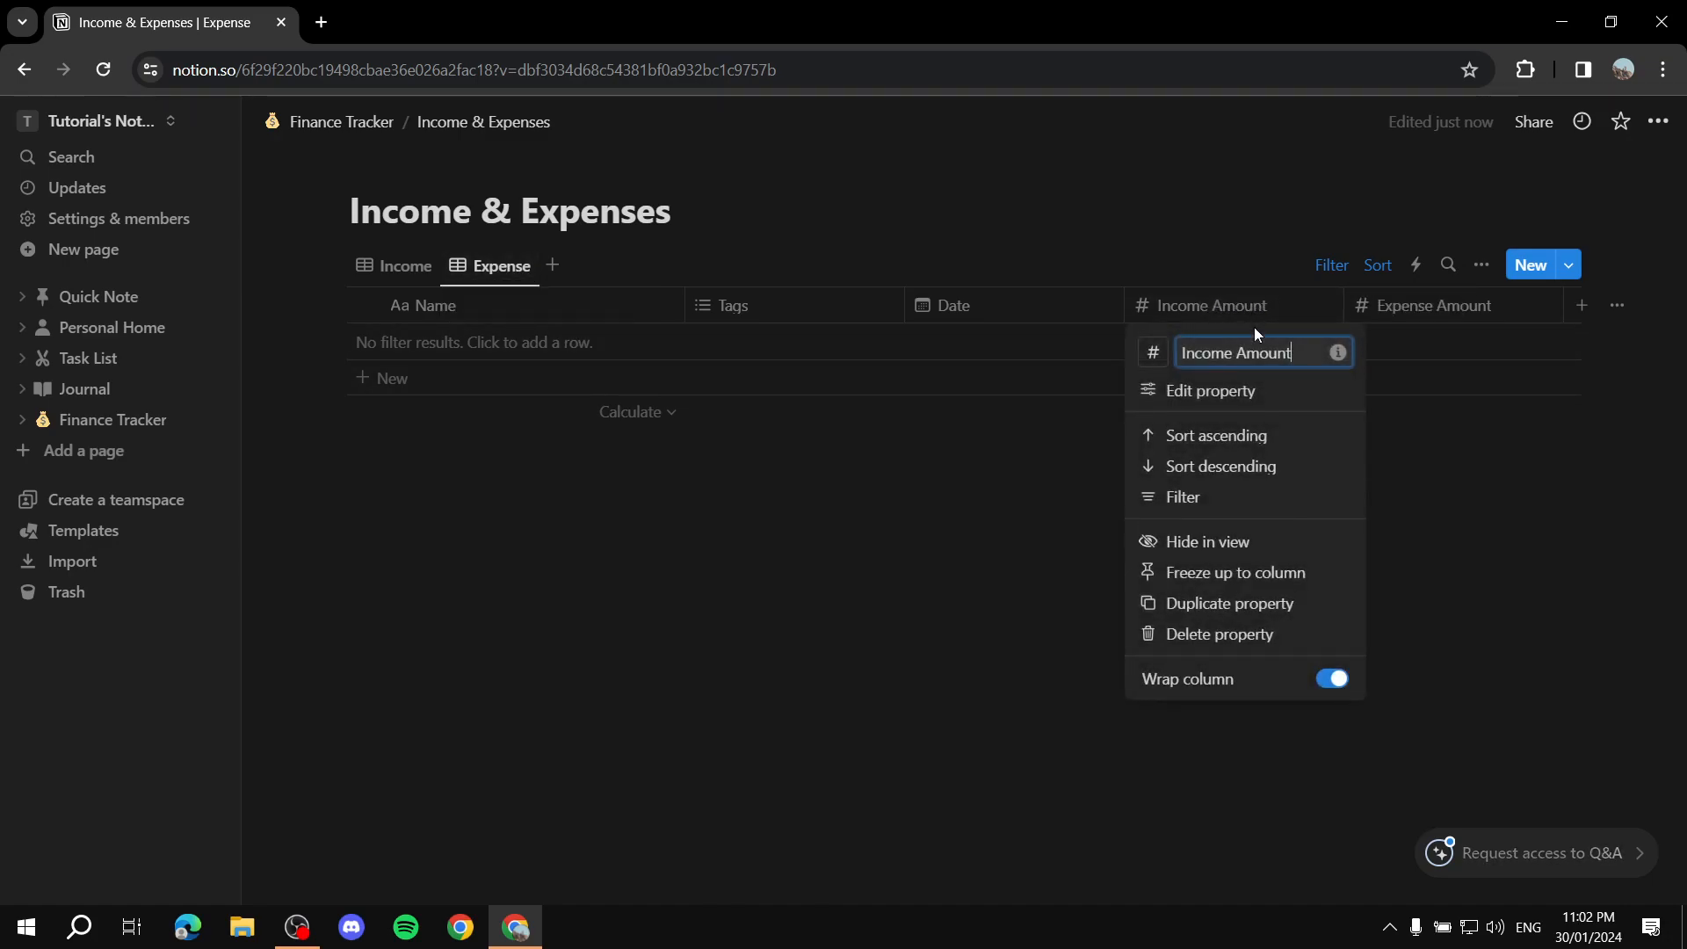
click(1255, 552)
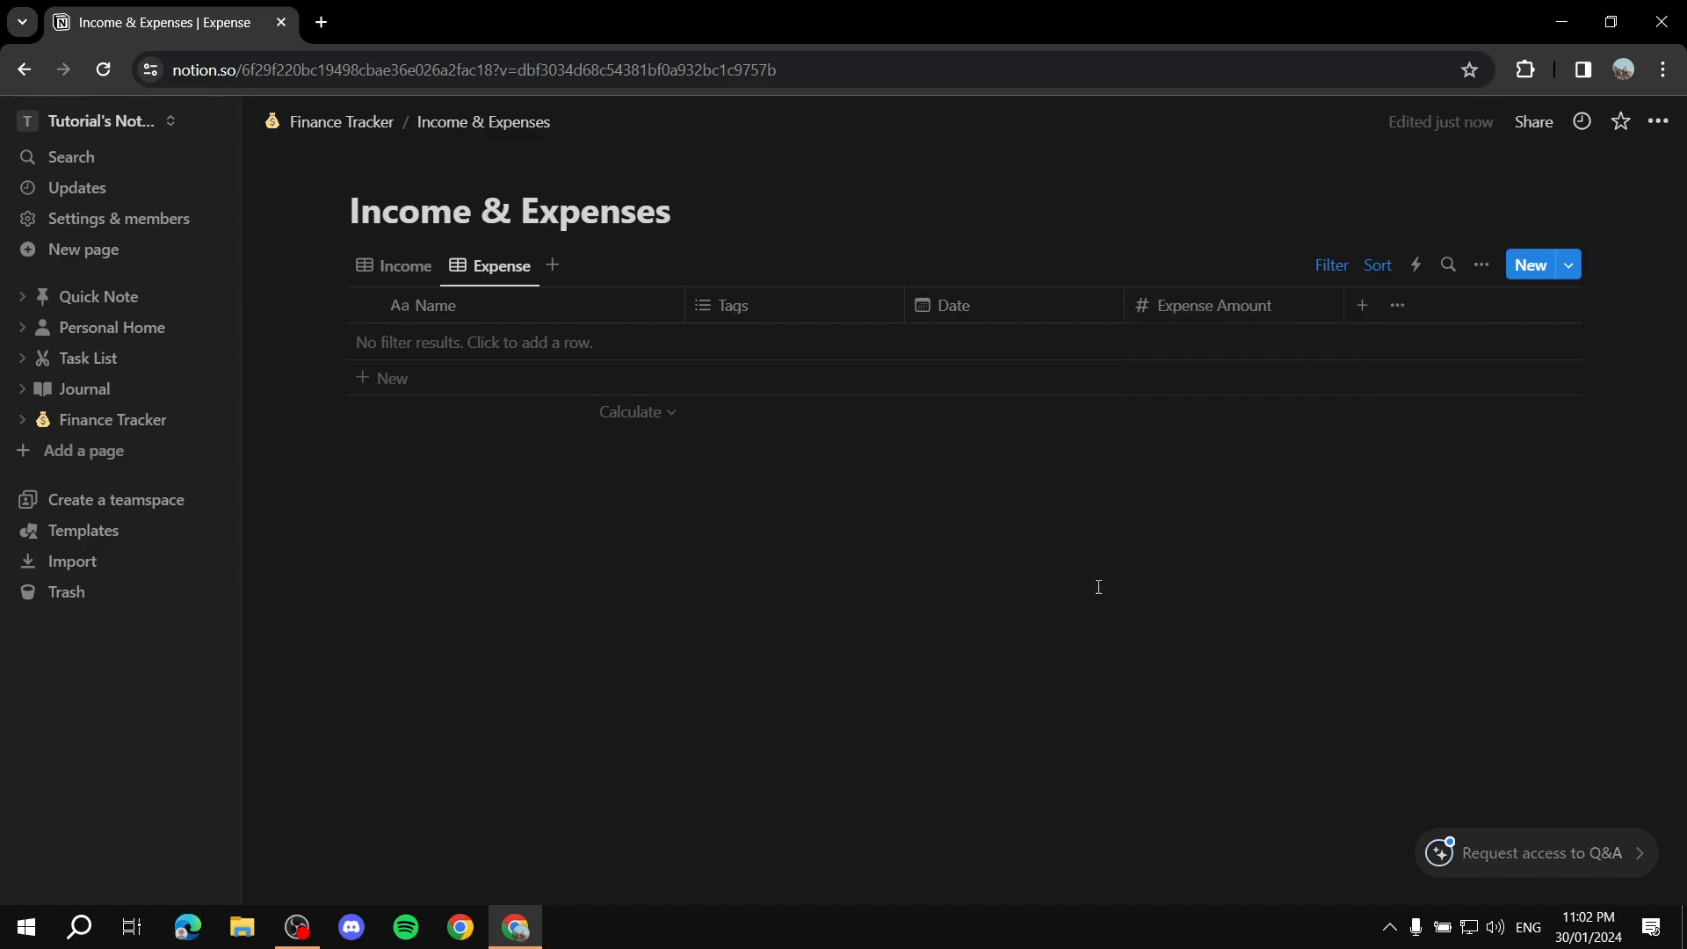
click(385, 266)
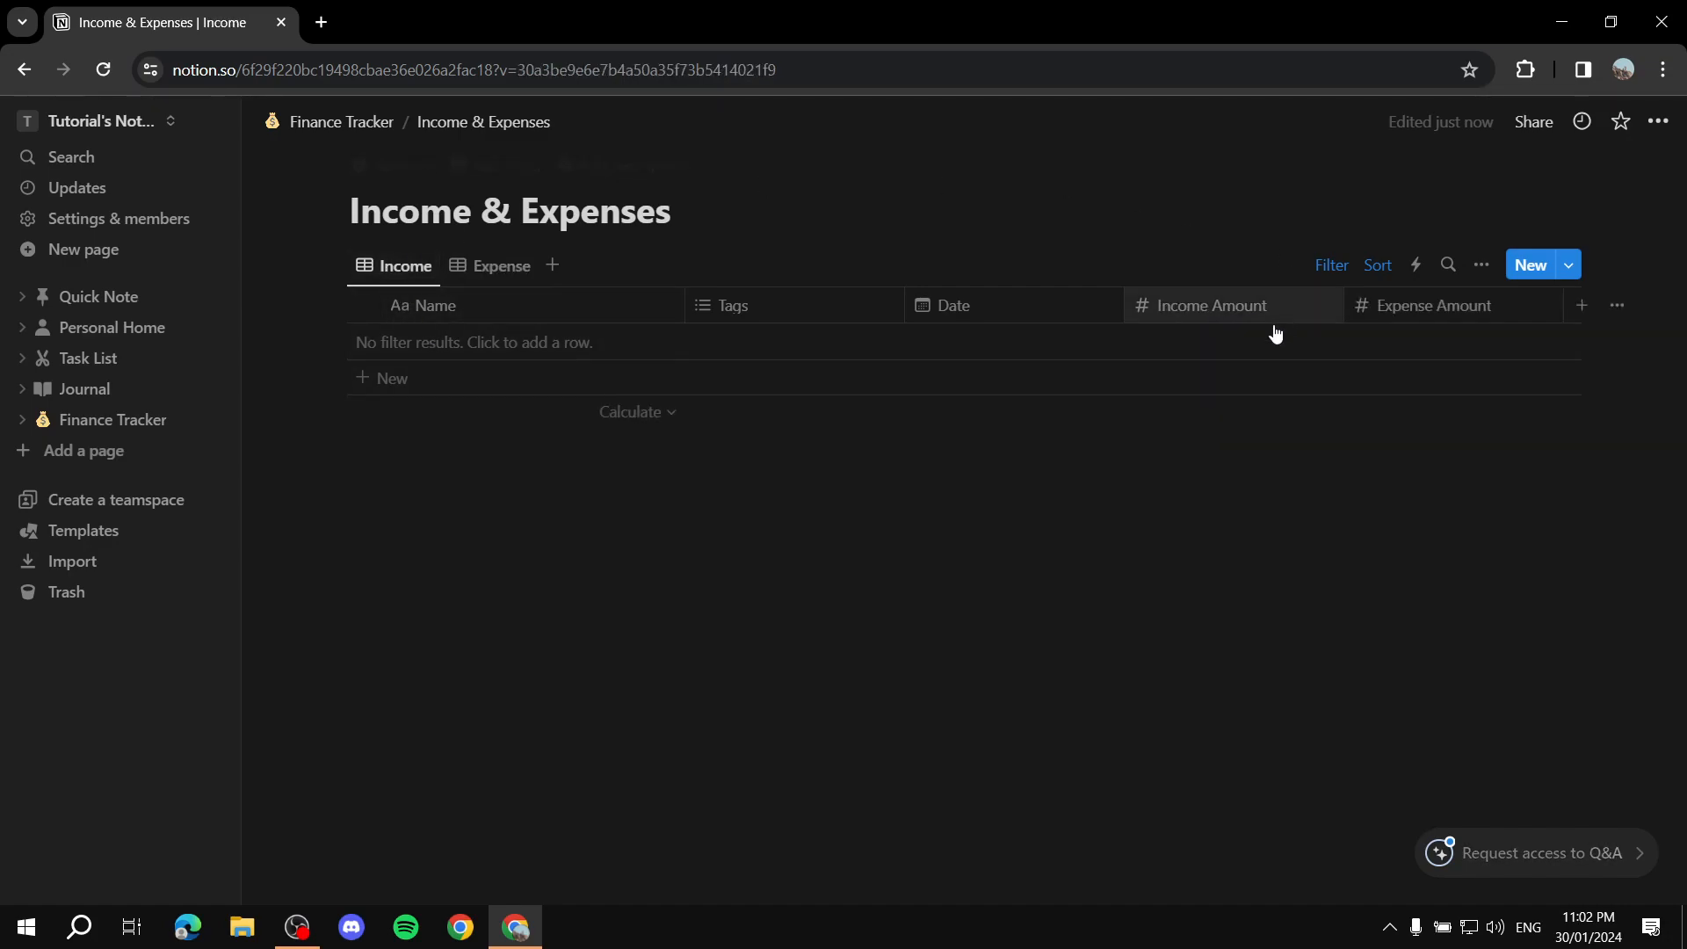
click(1453, 305)
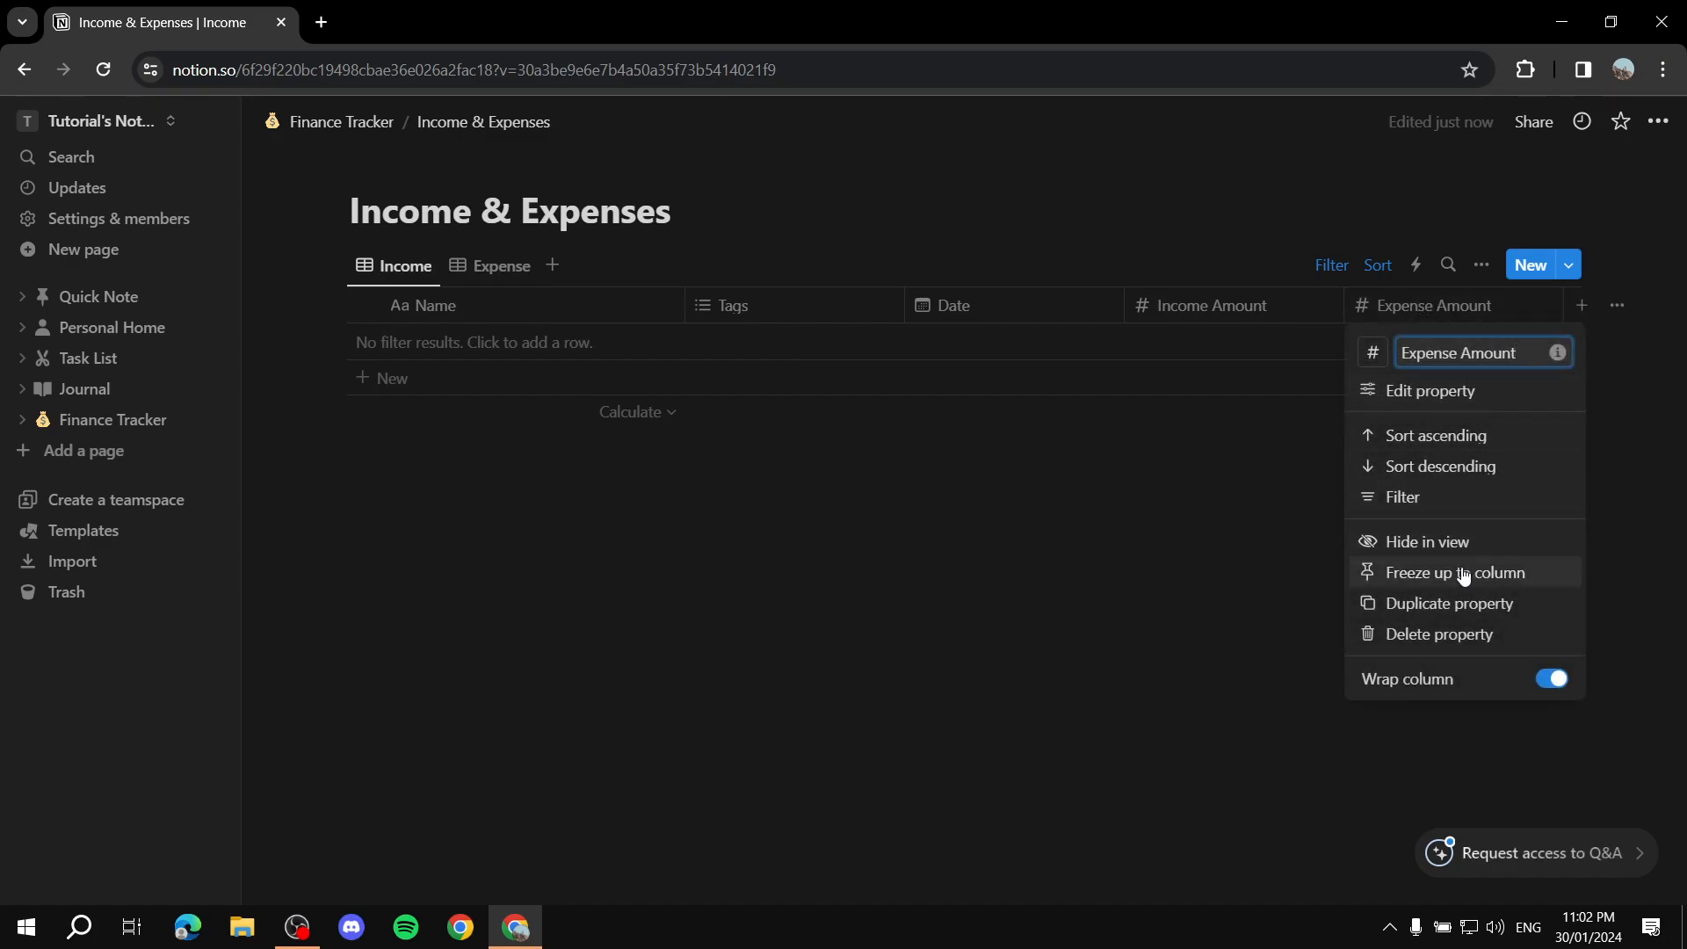
click(1403, 543)
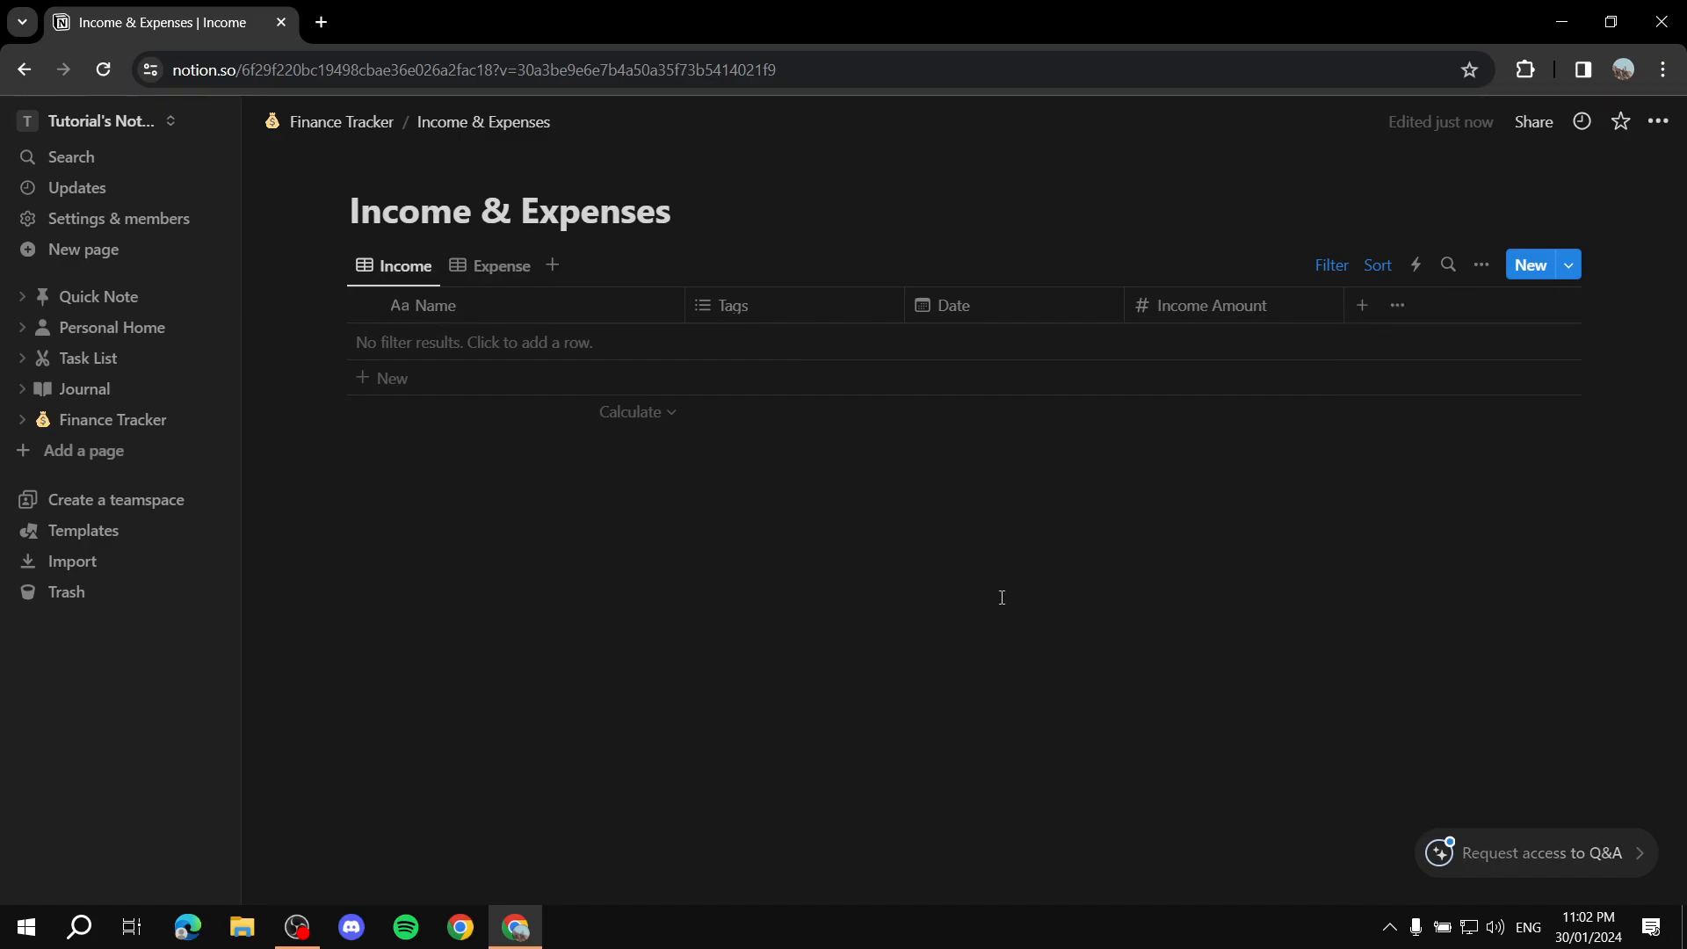
Change the Expense view's Tags filter from Income to Expense, and return to the Income view
click(502, 271)
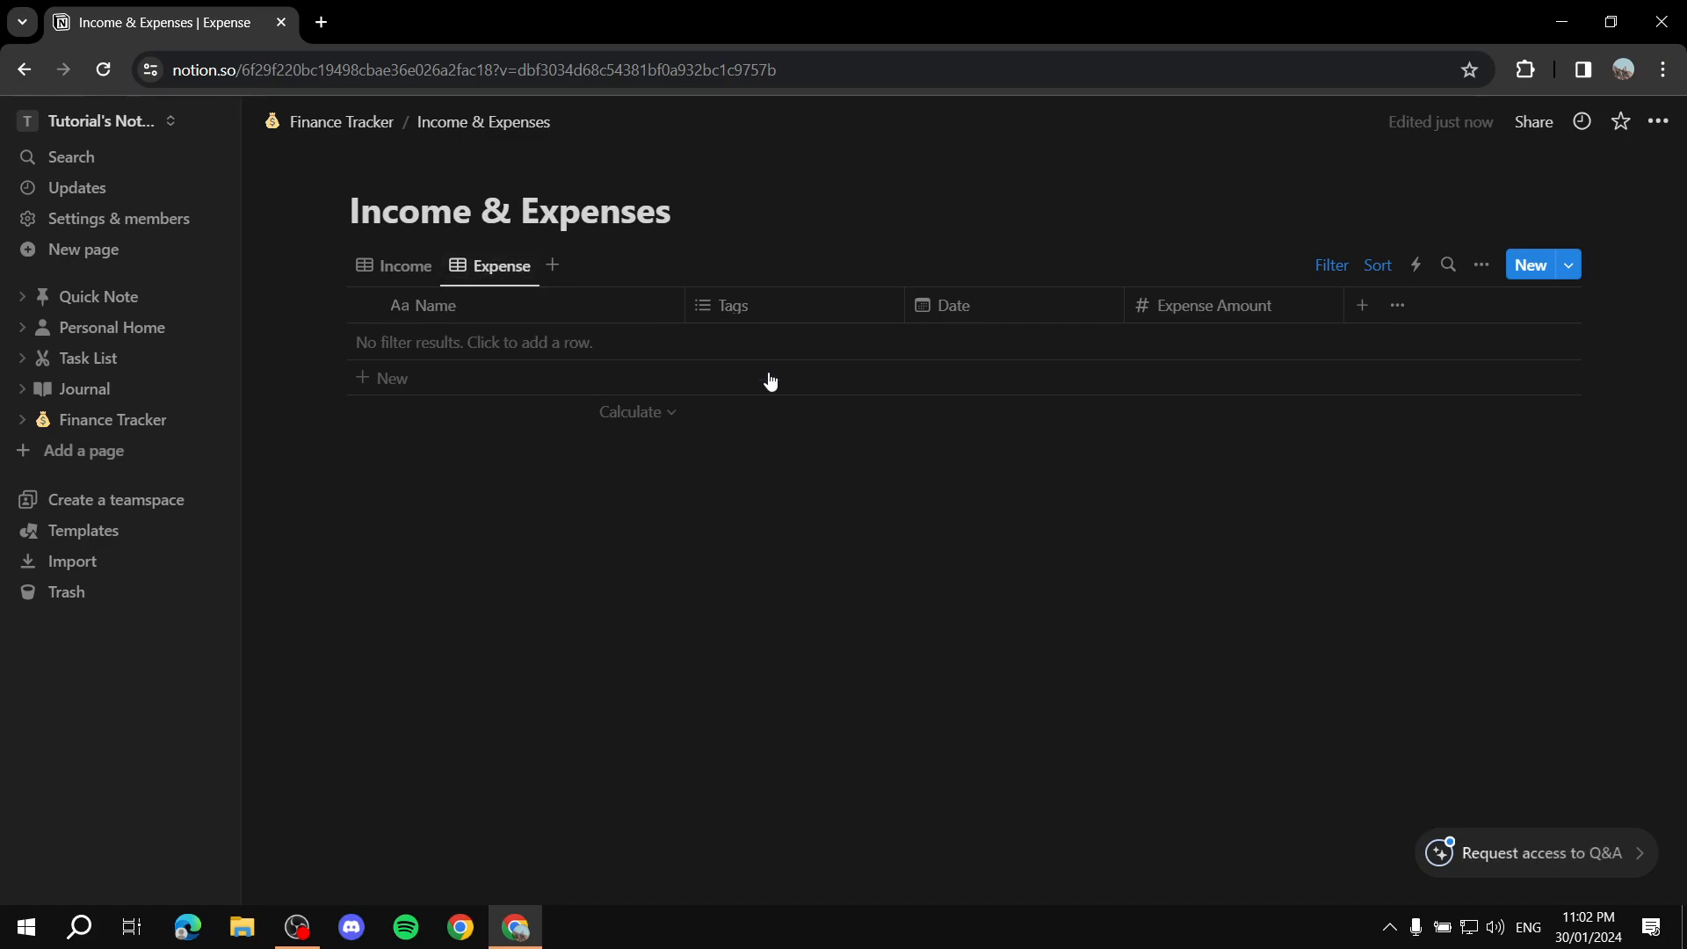
click(1330, 266)
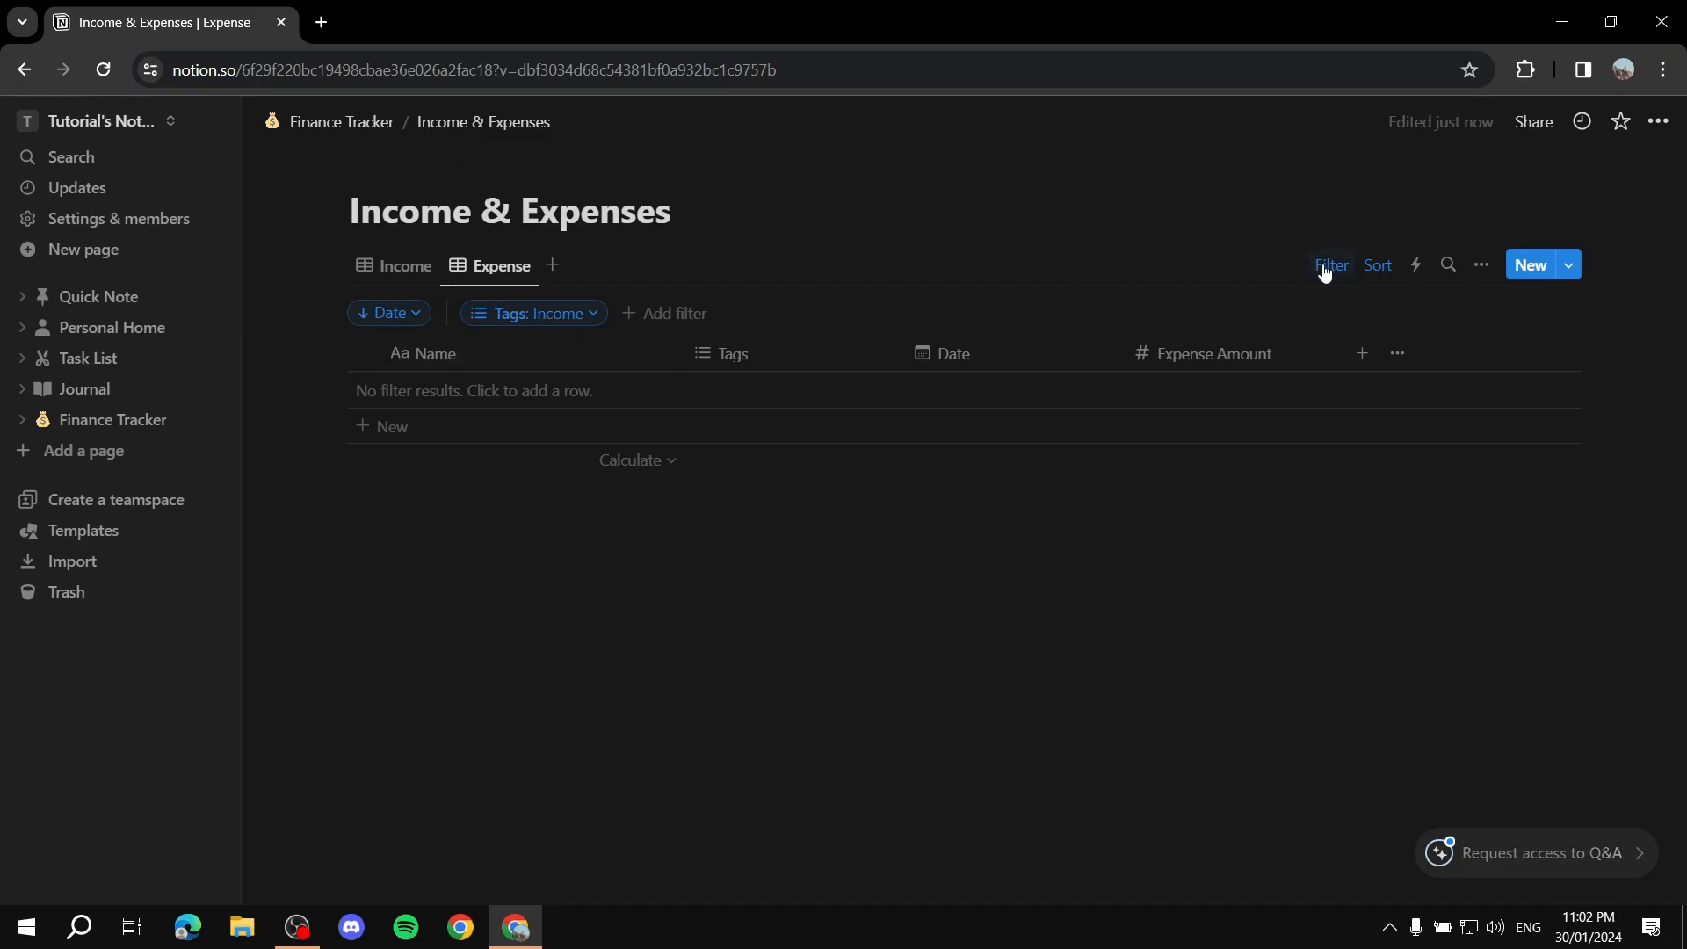
click(585, 324)
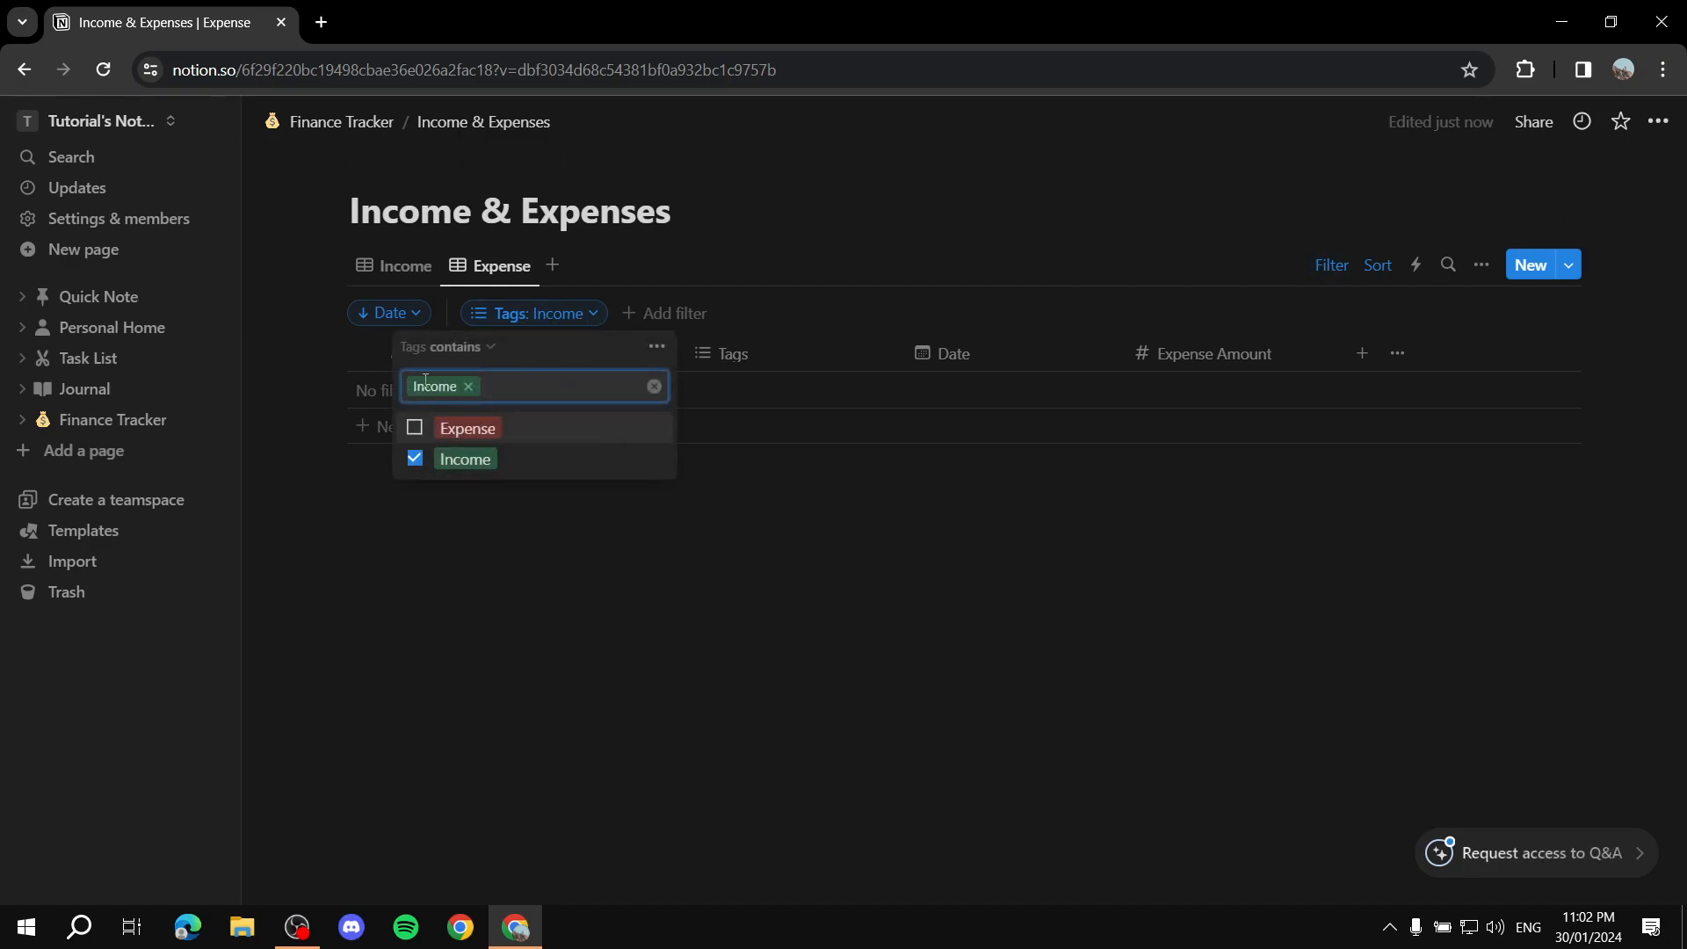
click(415, 427)
click(415, 458)
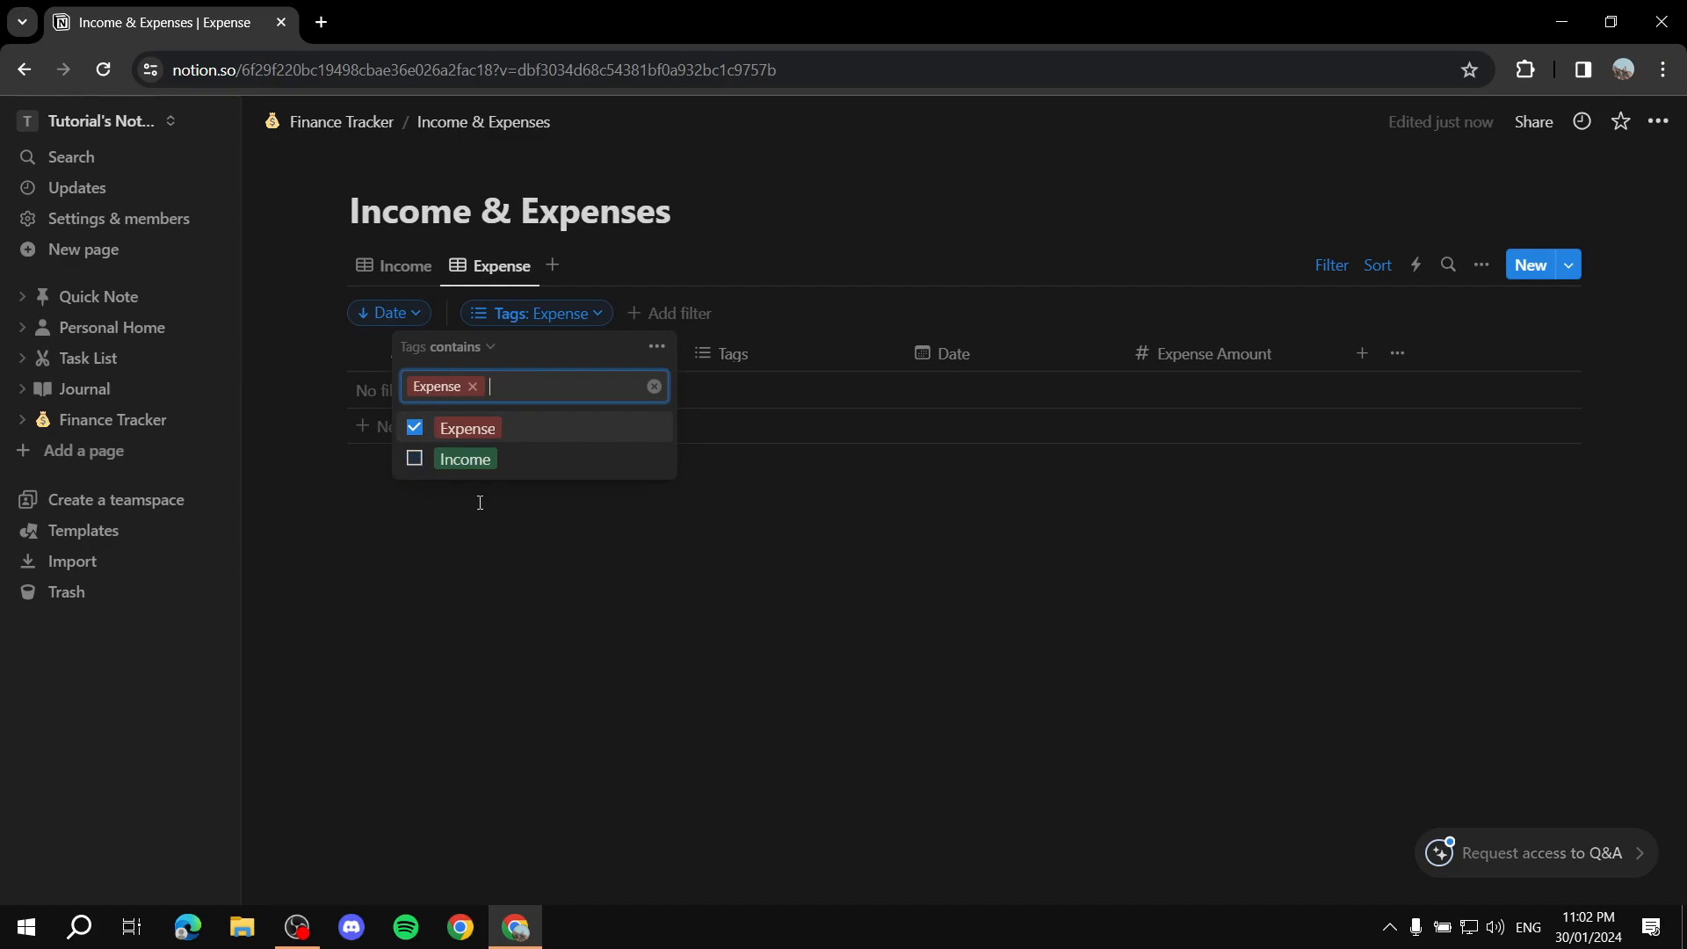
click(540, 548)
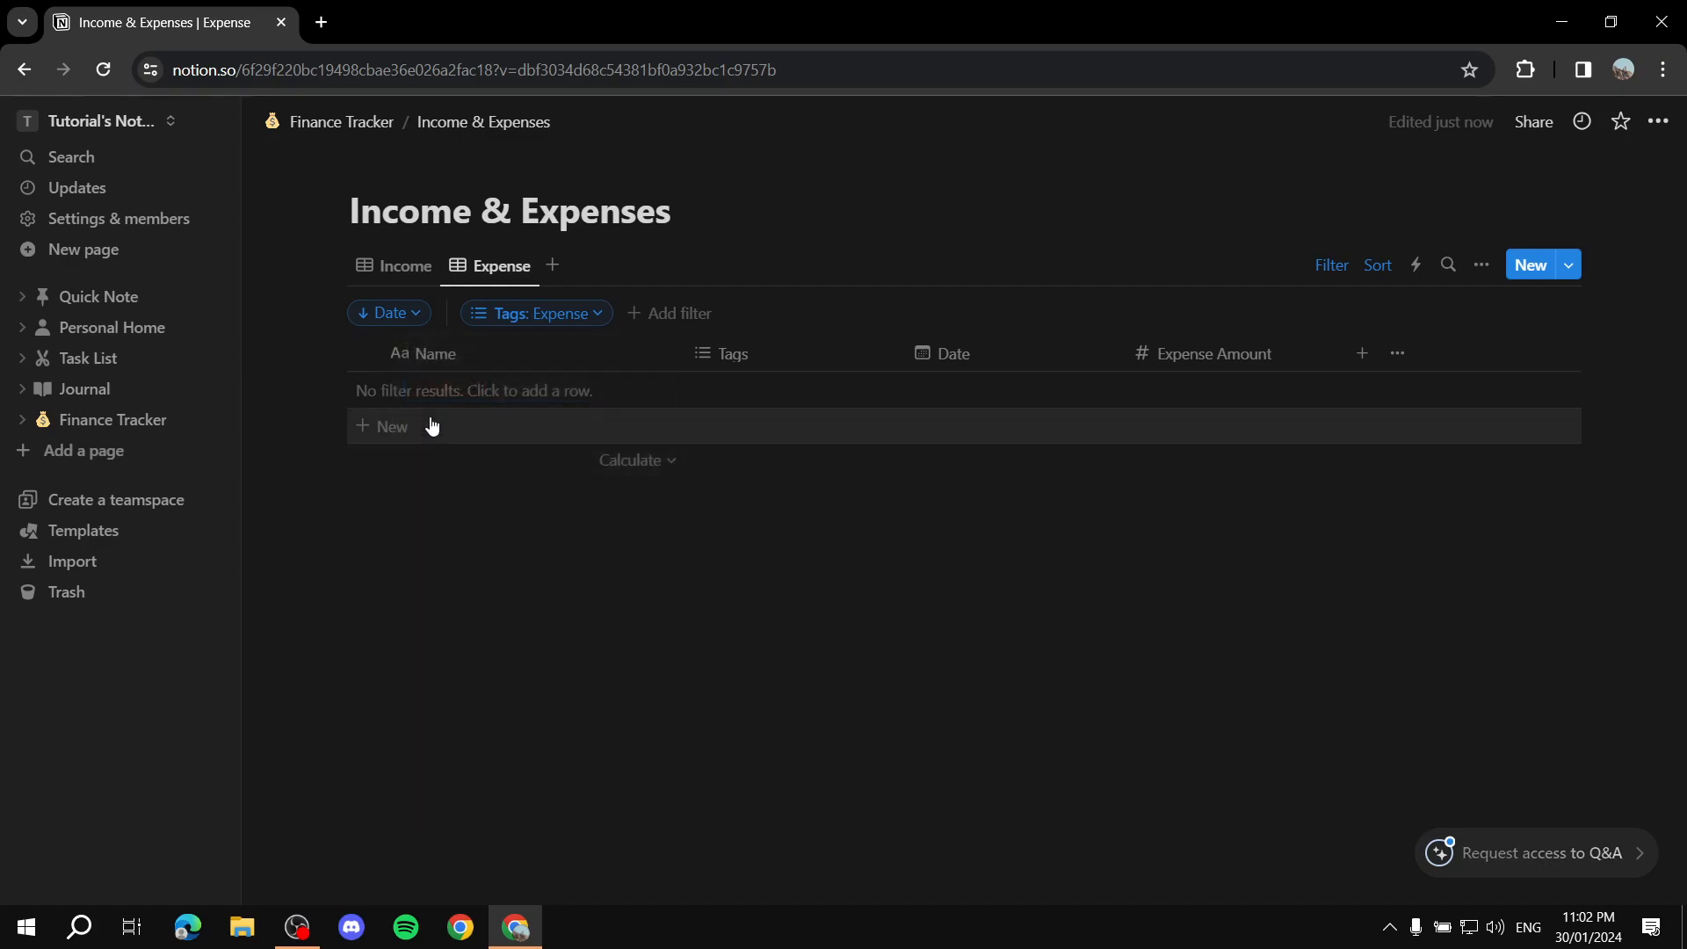
click(406, 262)
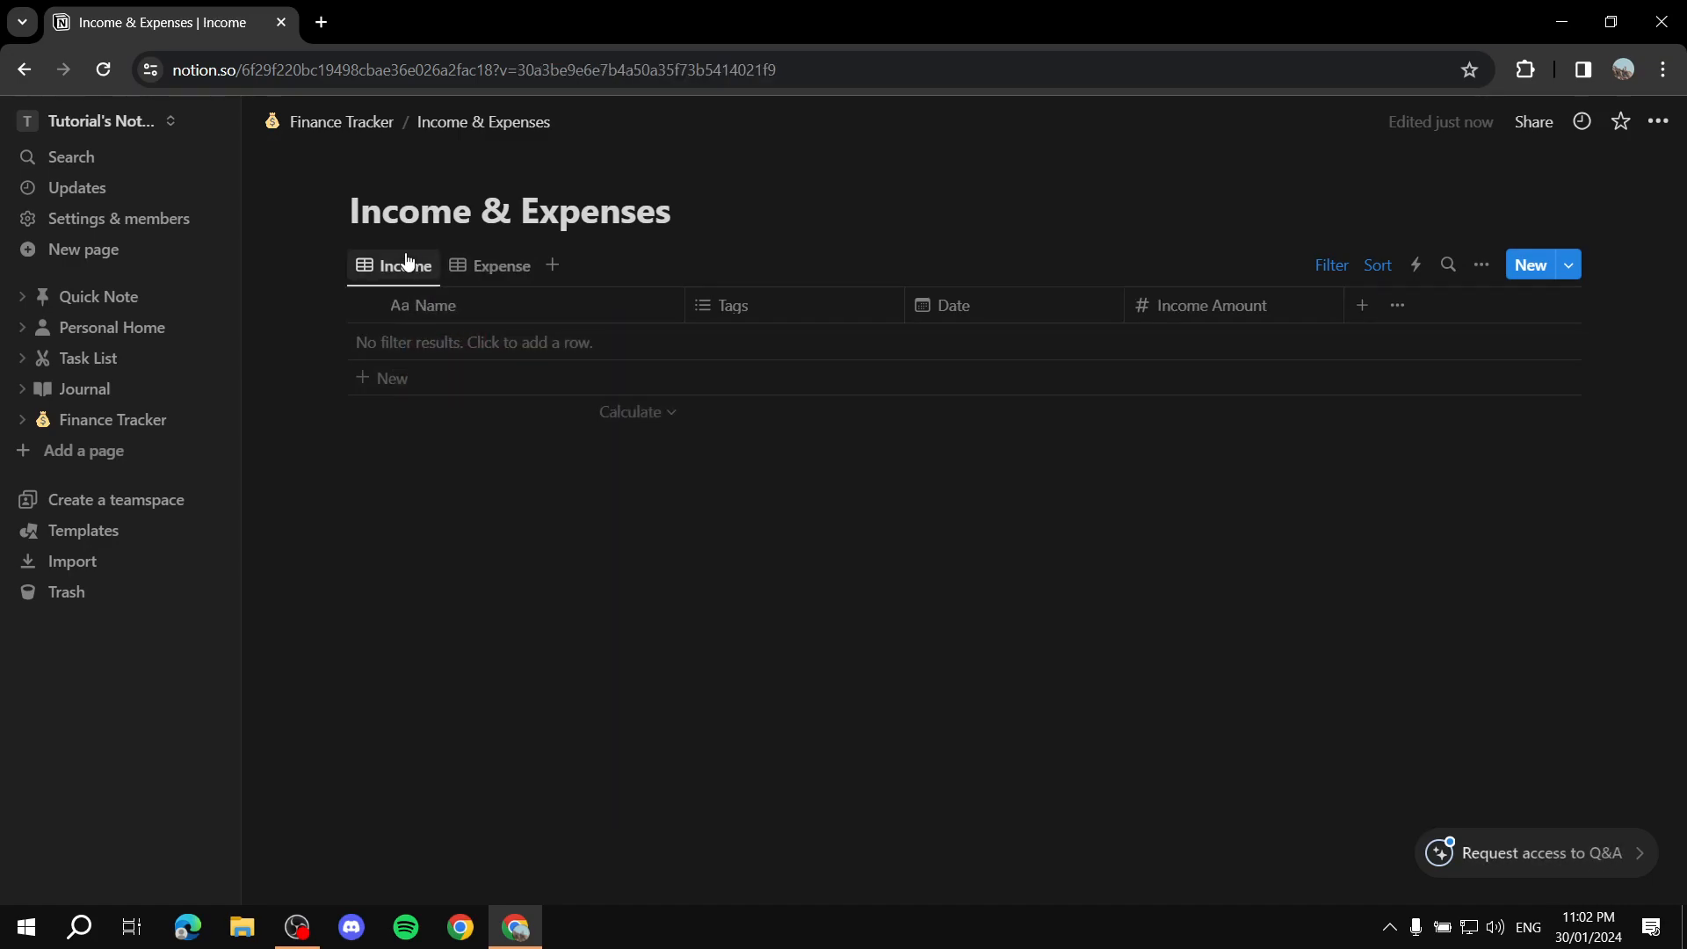
Add an entry named "Got paid" to the Income view, dated January 25, 2024, with an income amount of 1000
click(470, 343)
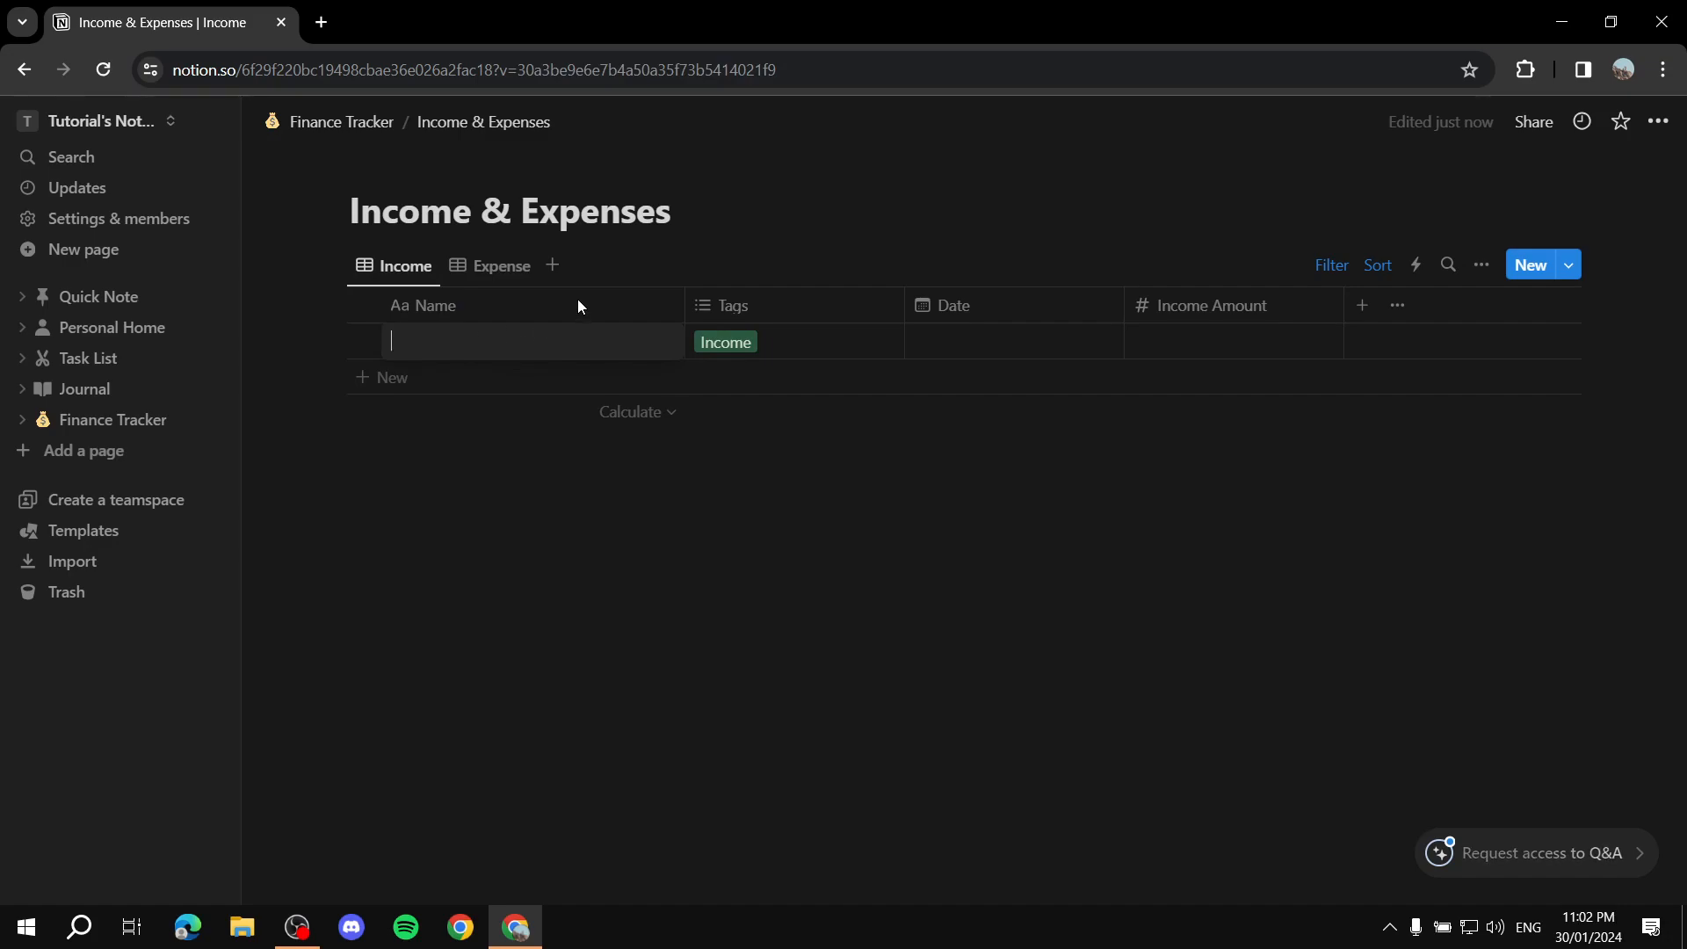
text(Got paid)
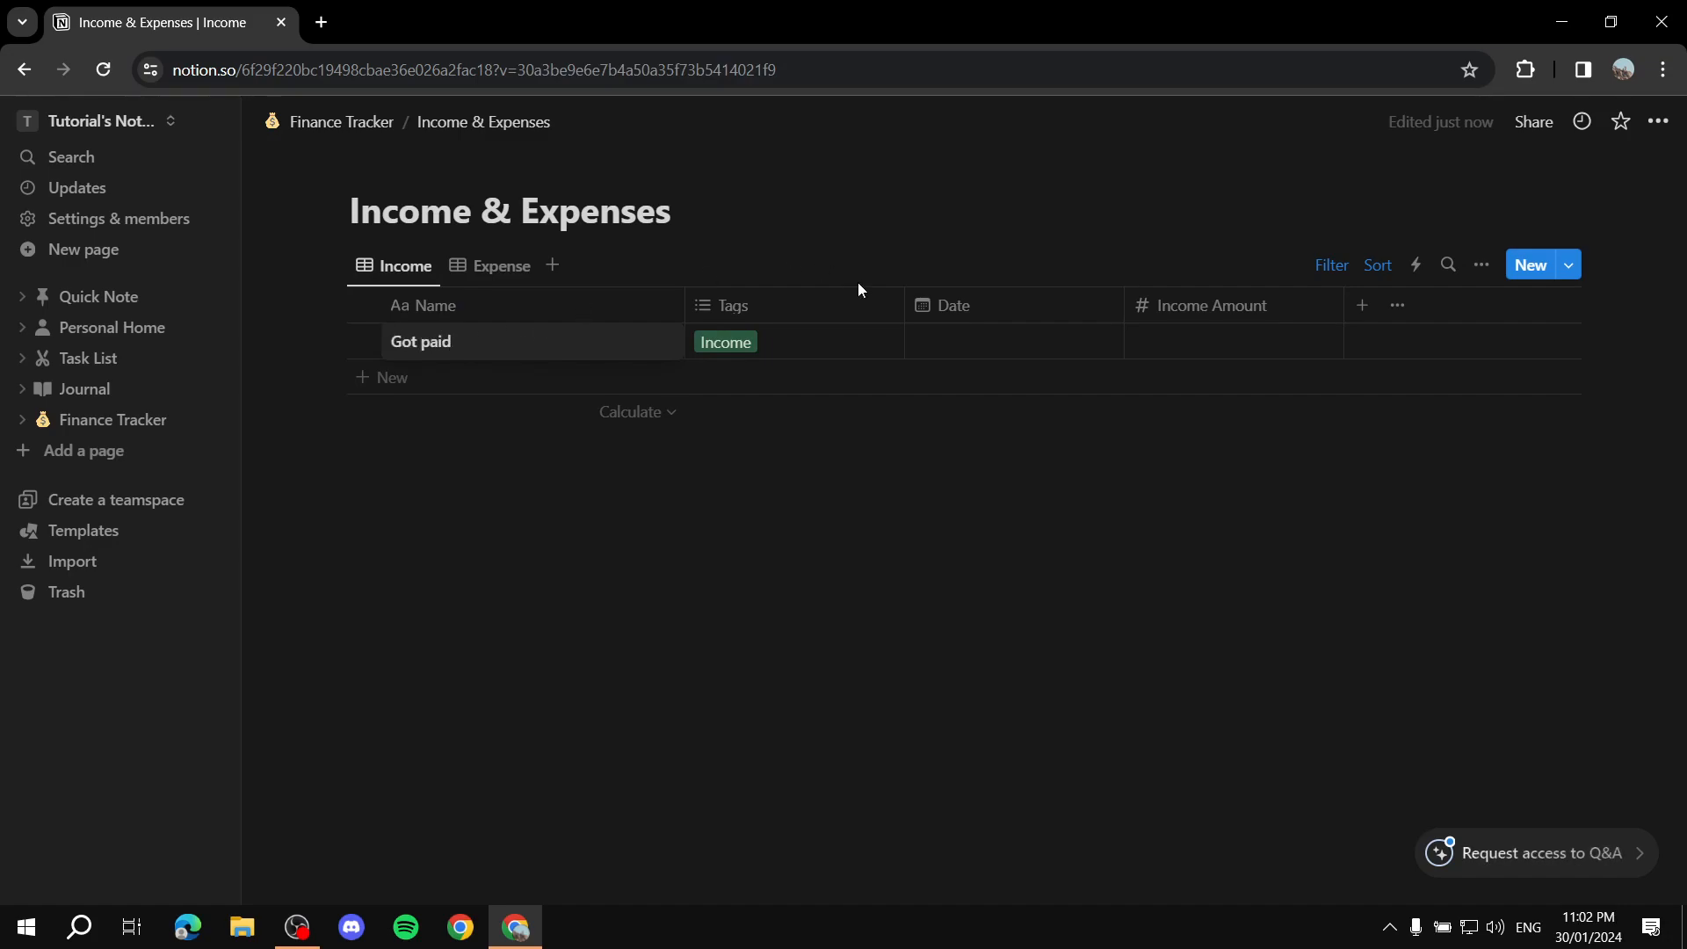
click(1008, 352)
click(1008, 353)
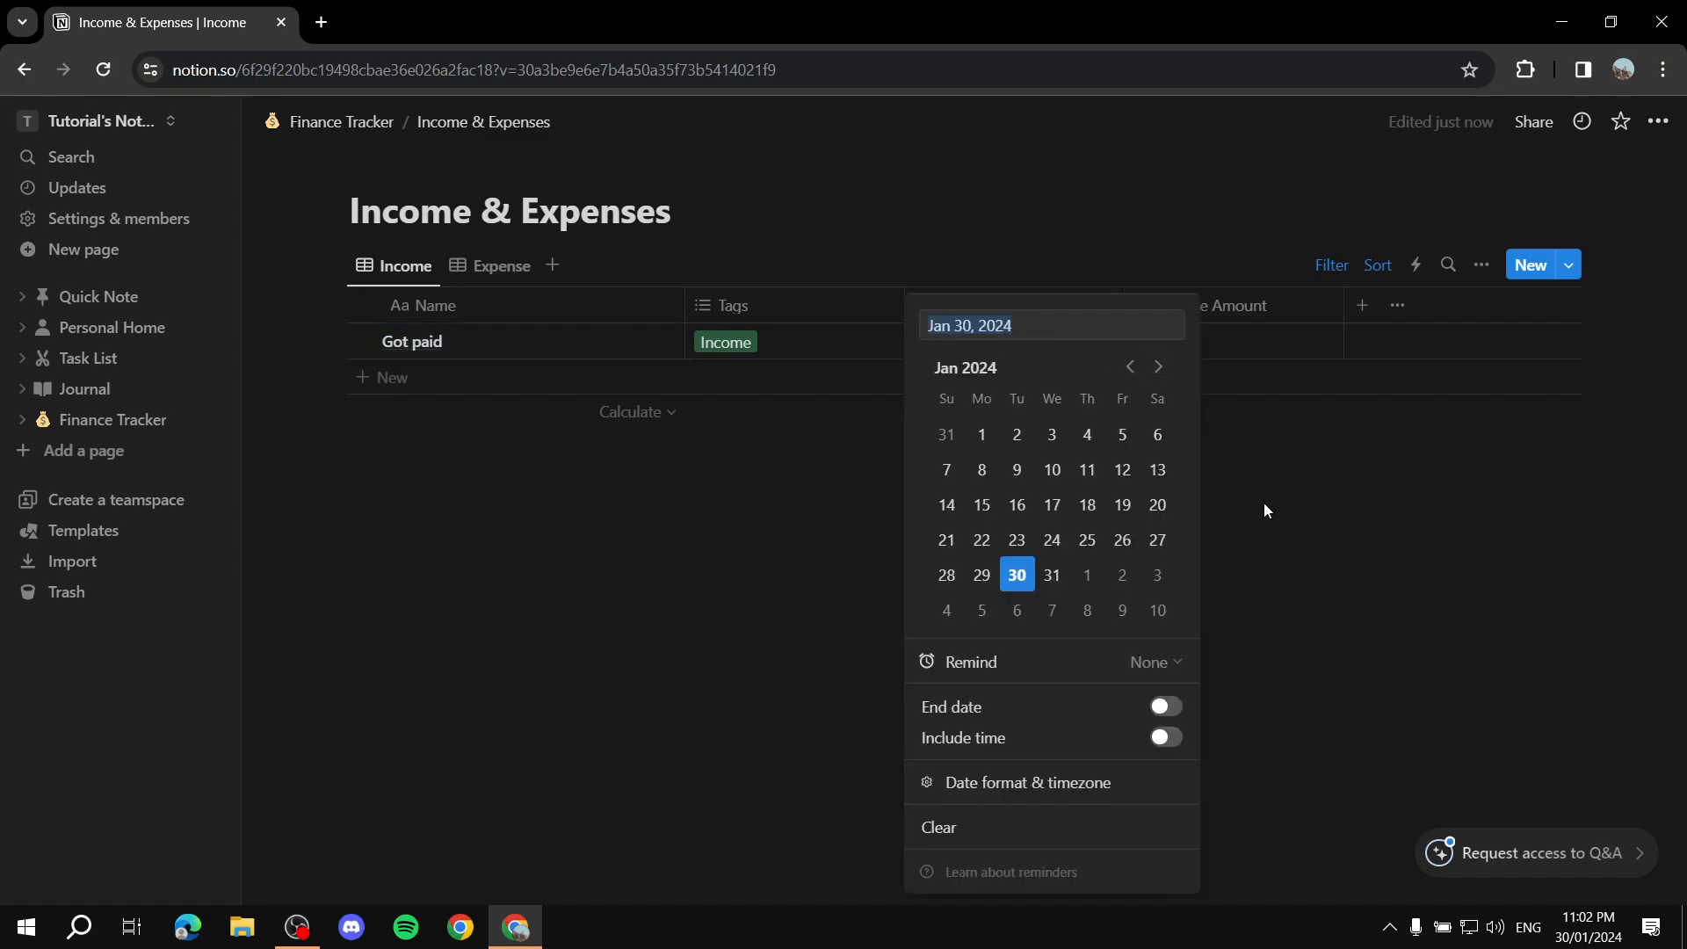
click(1087, 540)
click(1203, 397)
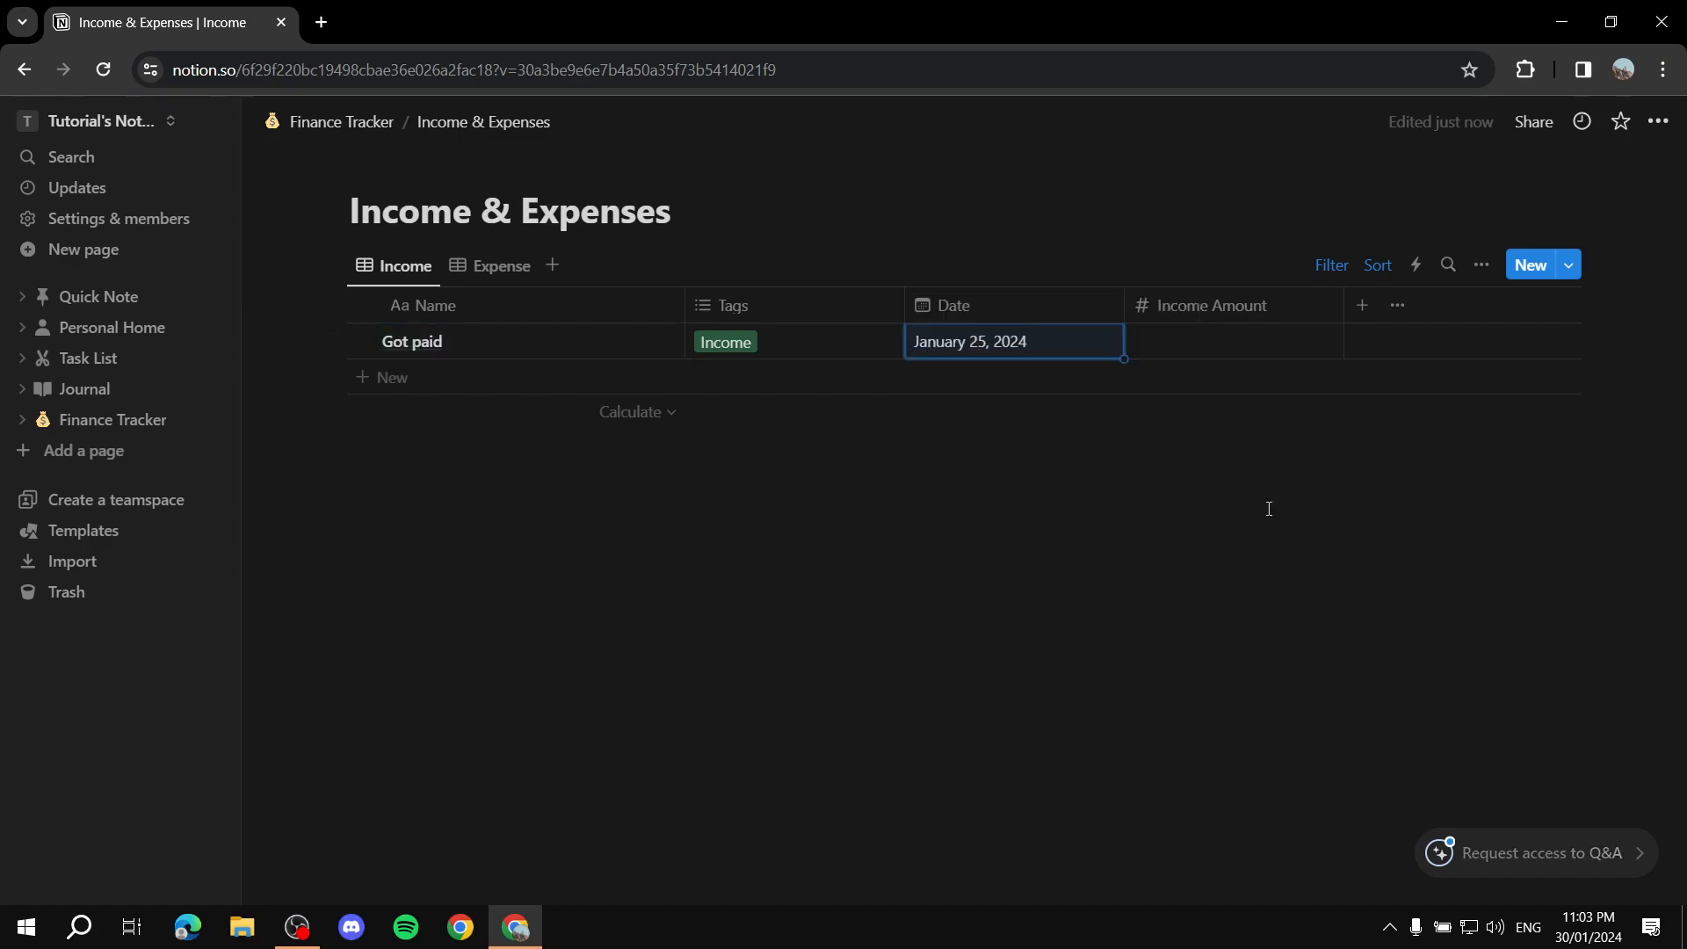
click(1196, 343)
text(1000)
Add a second income entry named "Prize Money", dated January 20, 2024, with an income amount of 200
click(392, 377)
text(M)
key(BackSpace)
text(Prize Money)
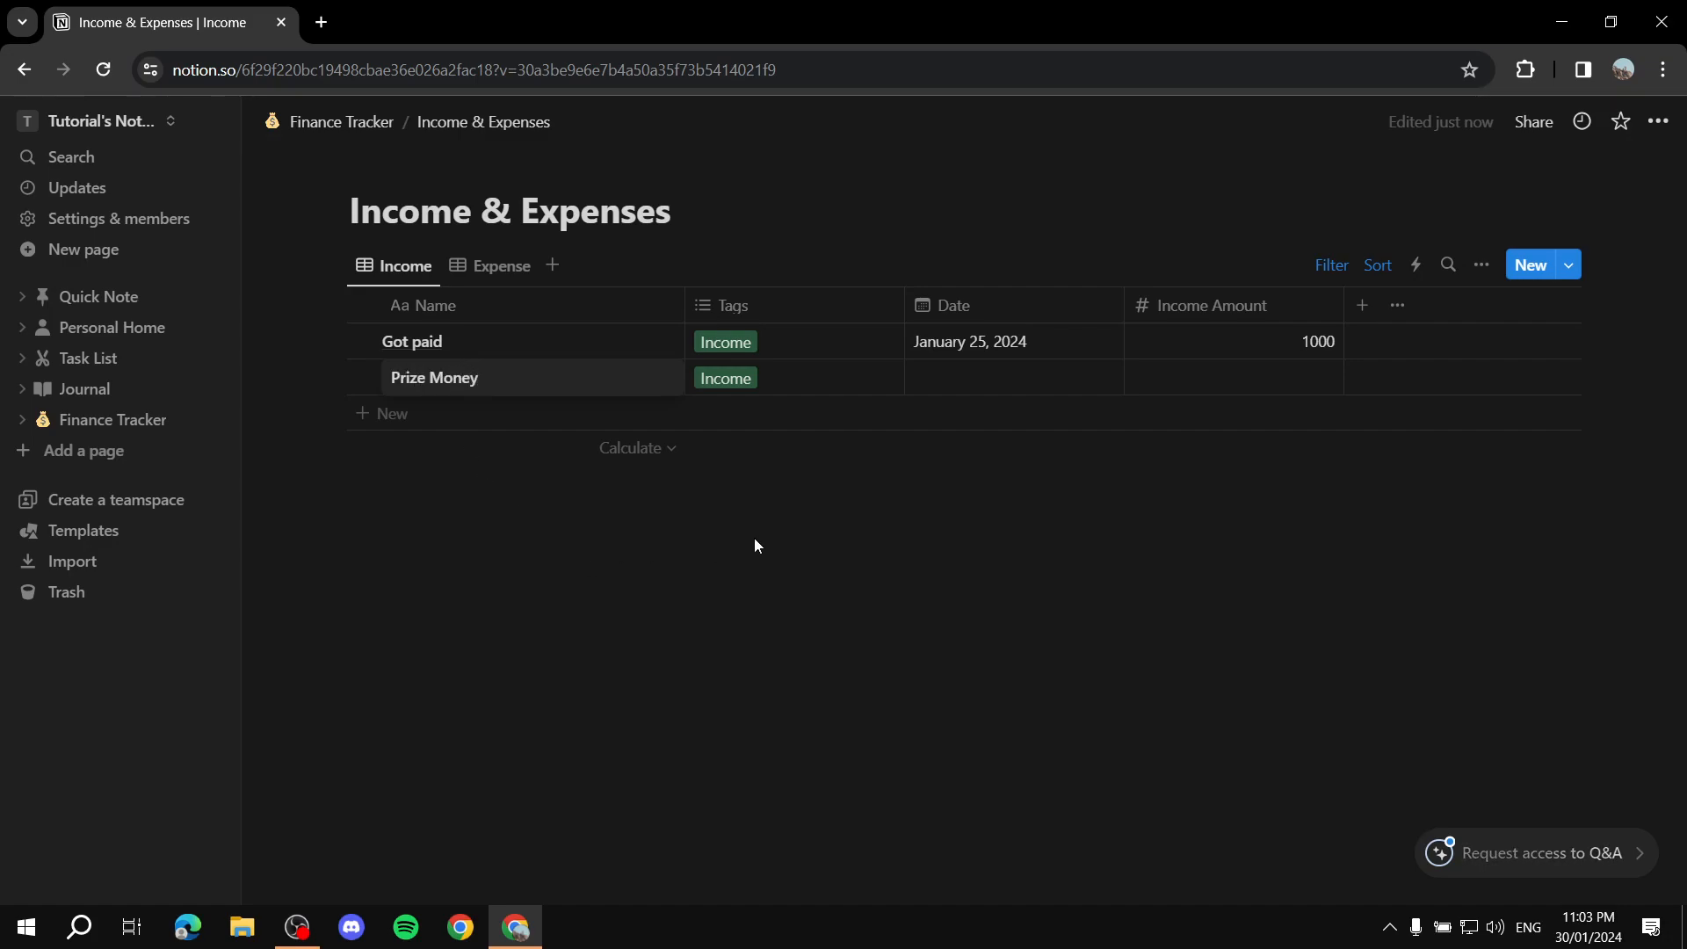
click(983, 376)
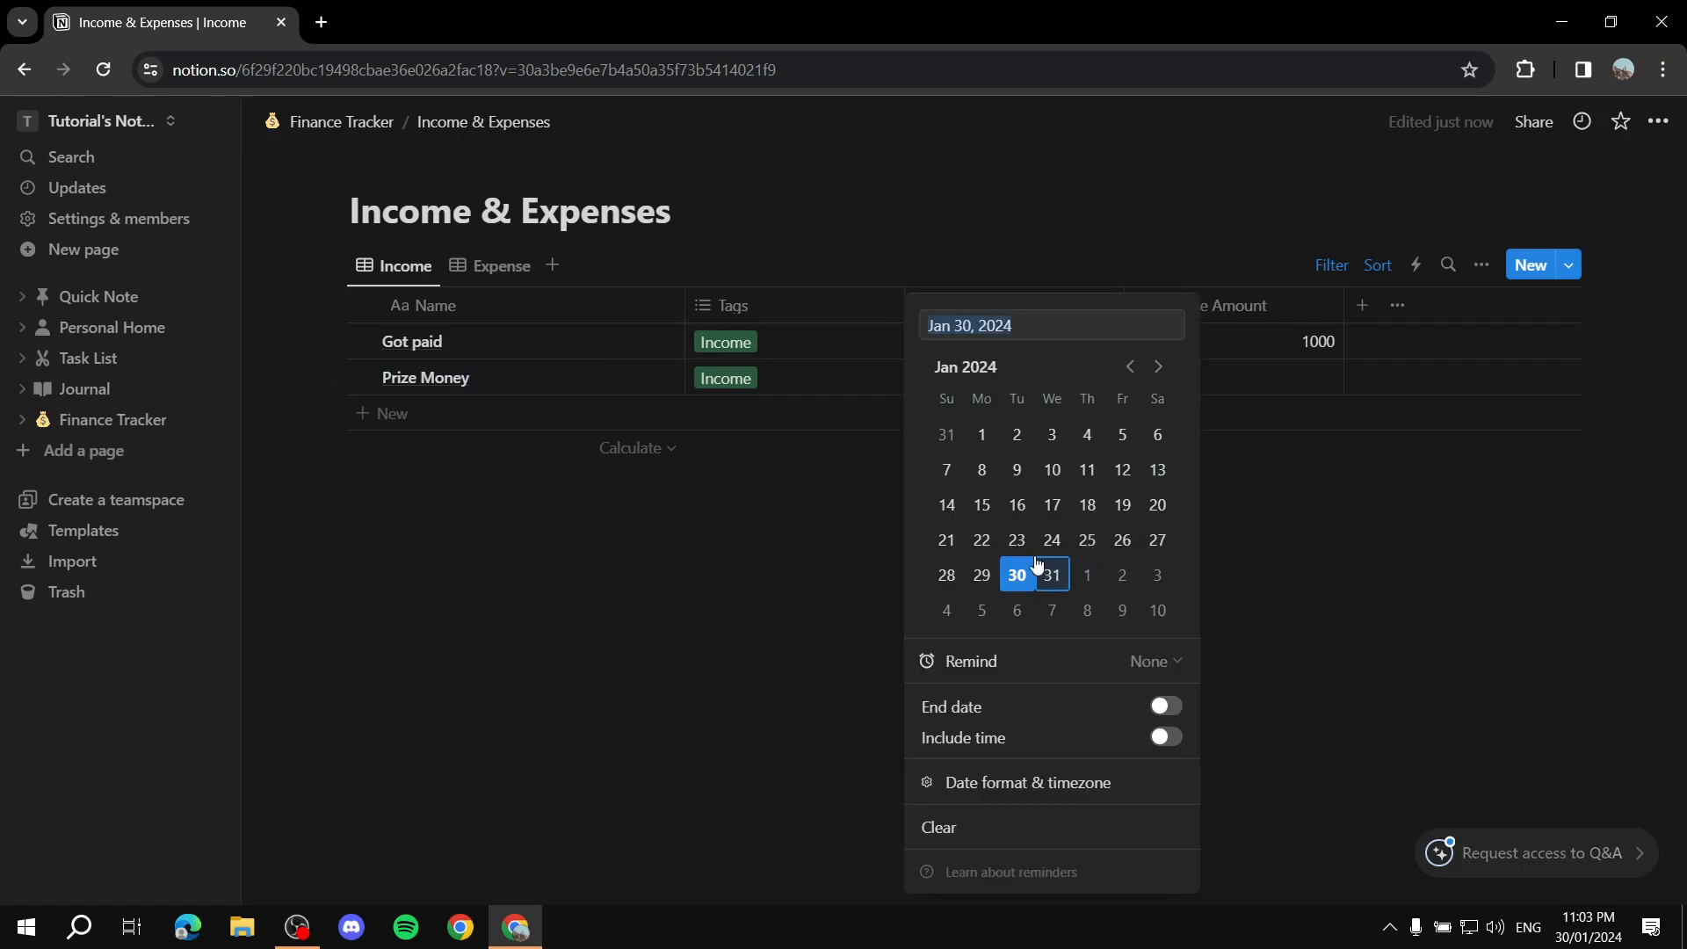
click(1157, 504)
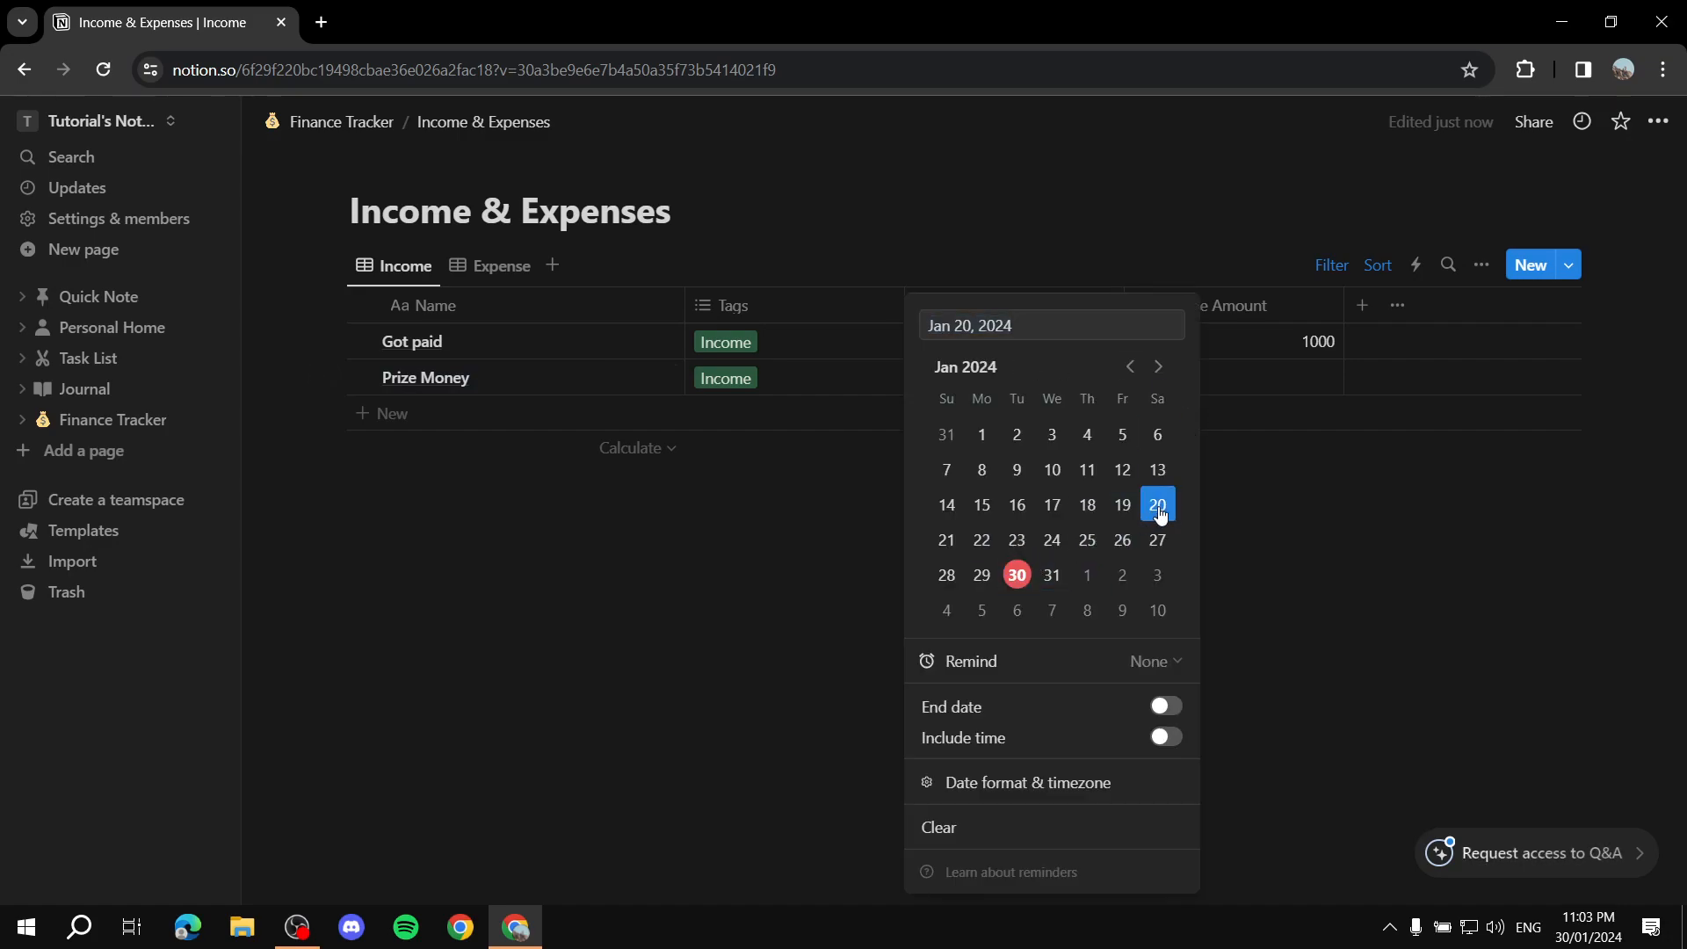
click(735, 634)
click(1245, 377)
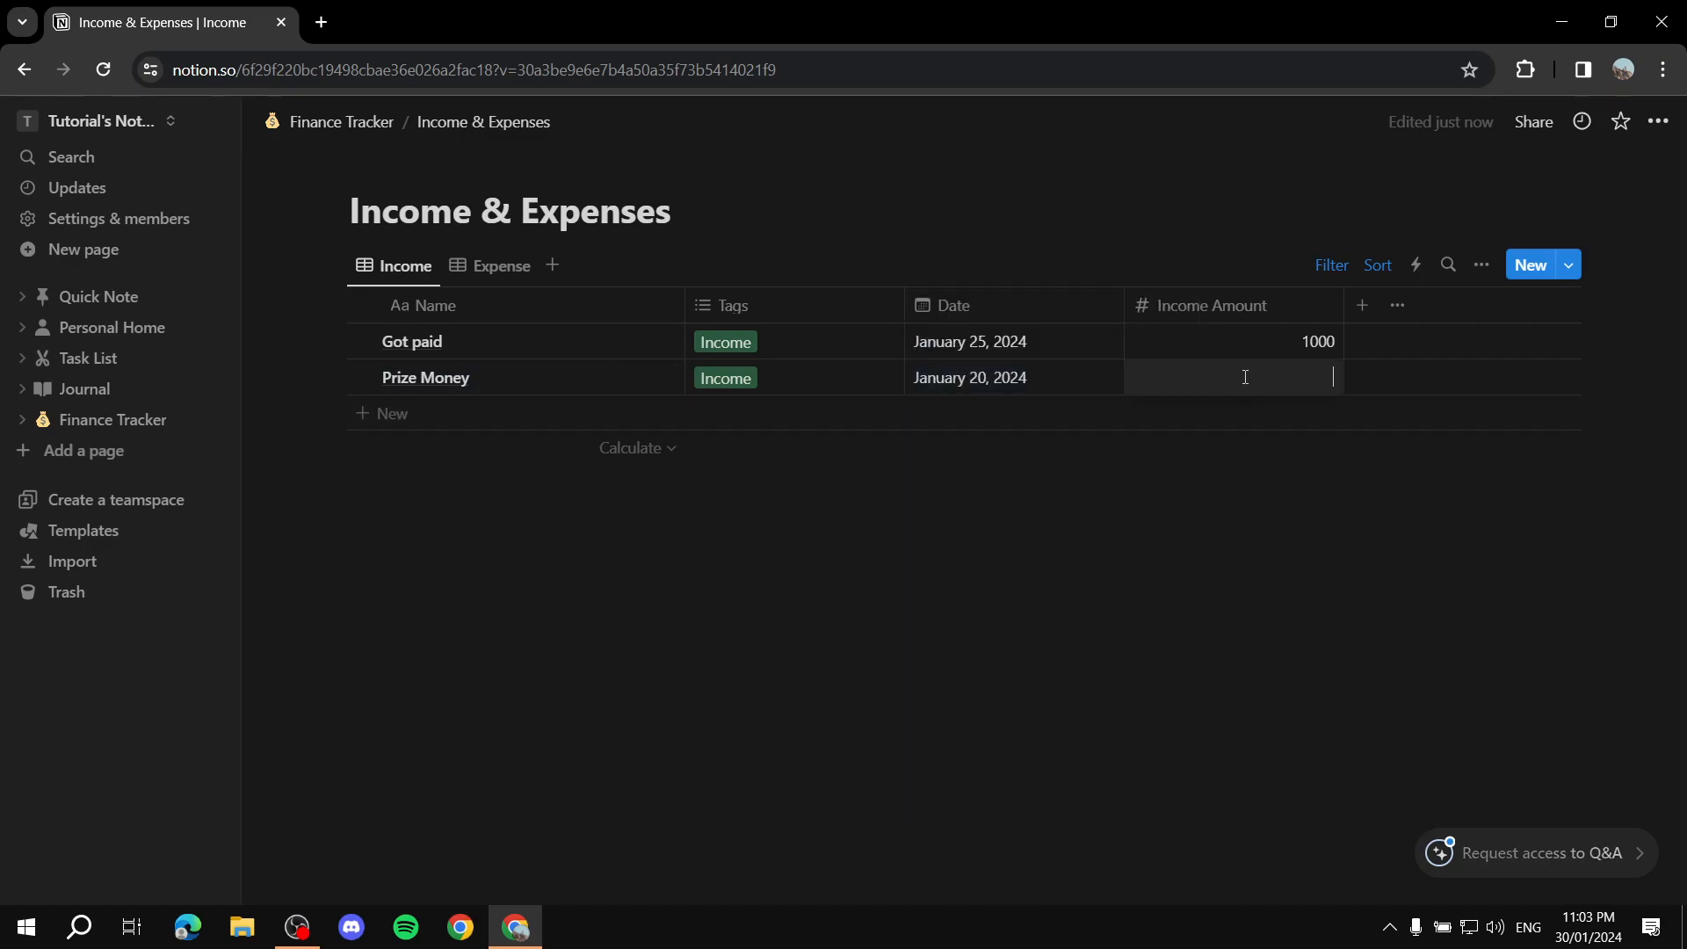
text(200)
key(Return)
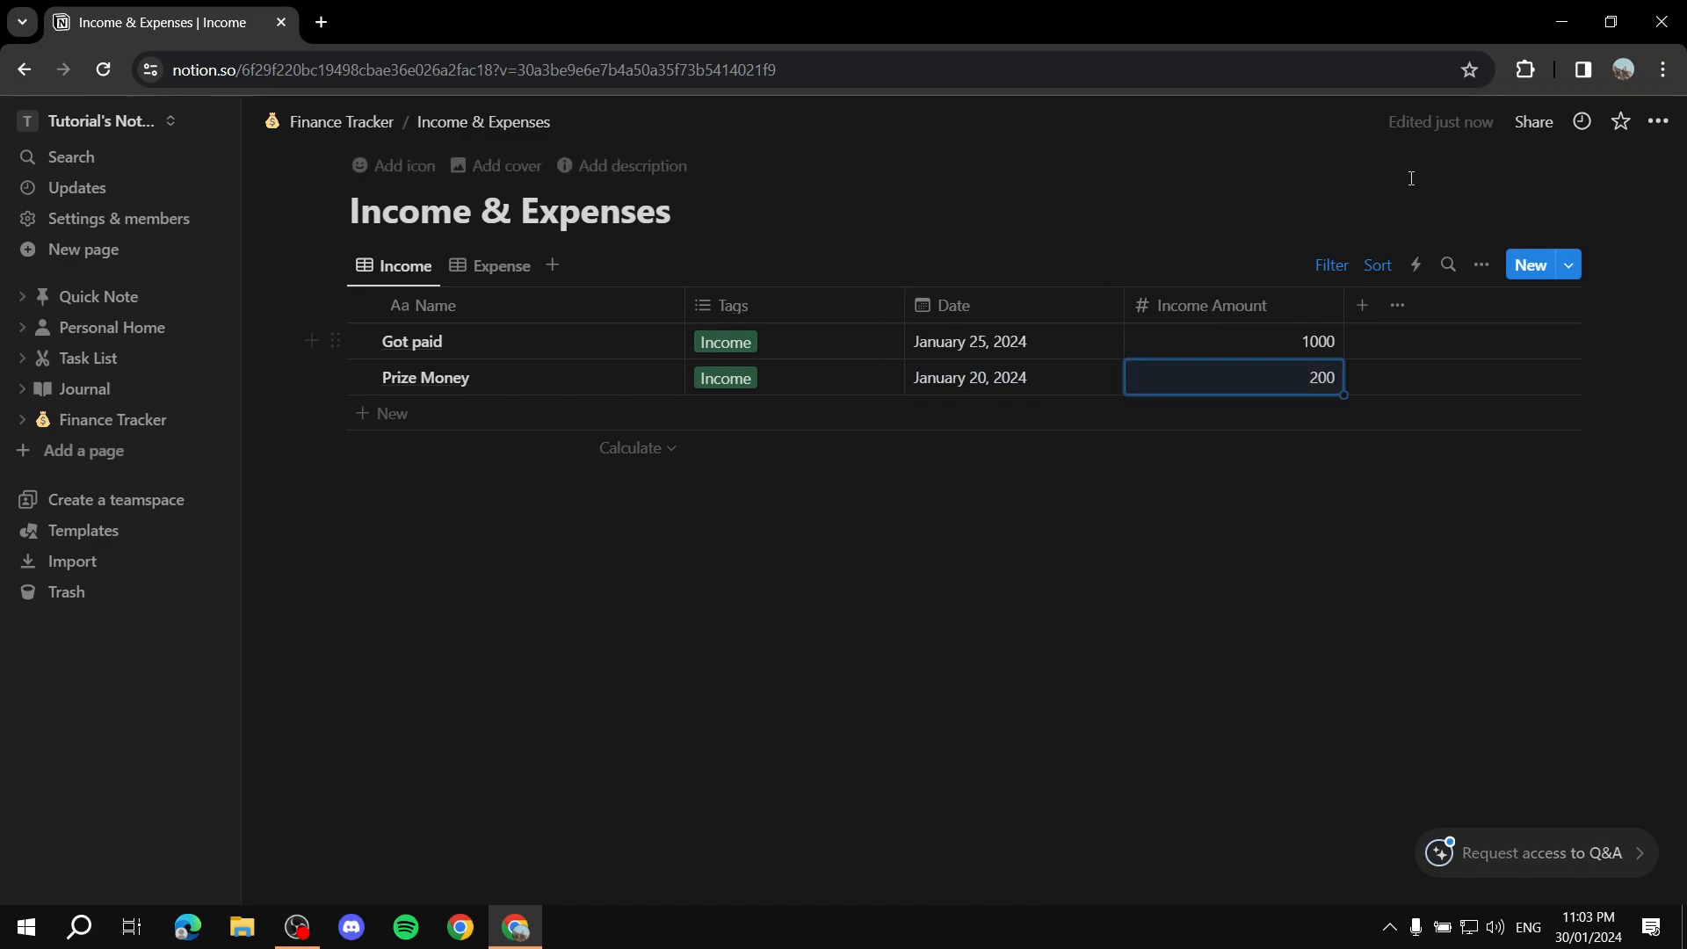
Set the Income Amount property's number format to US Dollar
click(1262, 316)
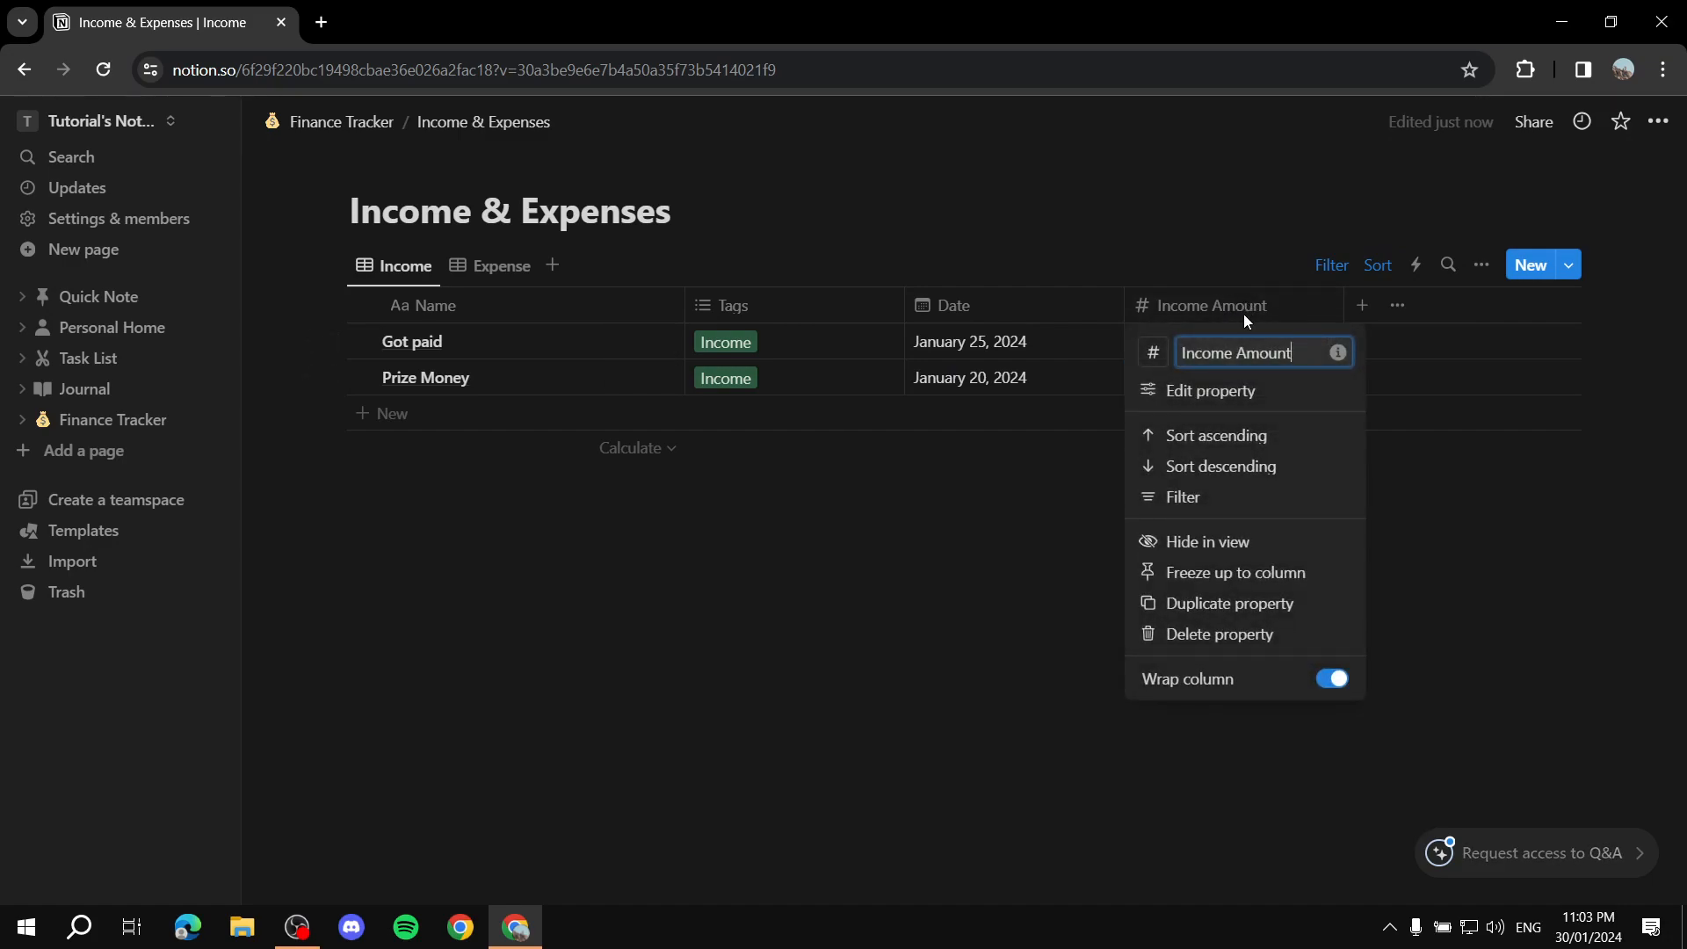
click(1218, 391)
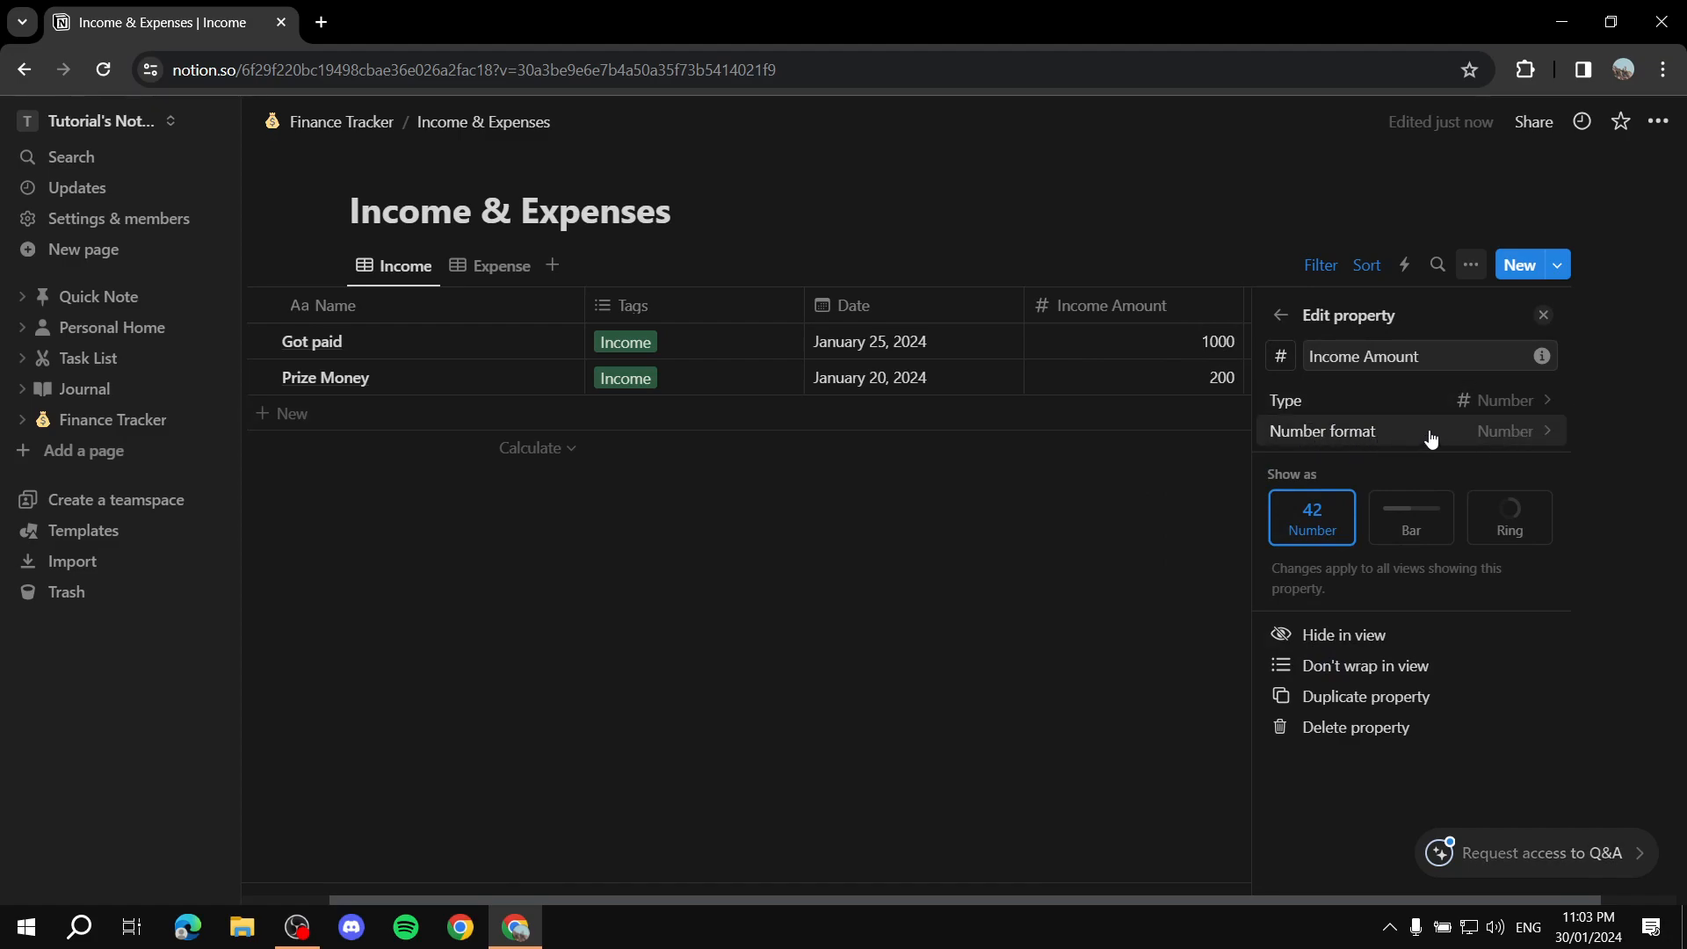
click(1432, 440)
click(1436, 494)
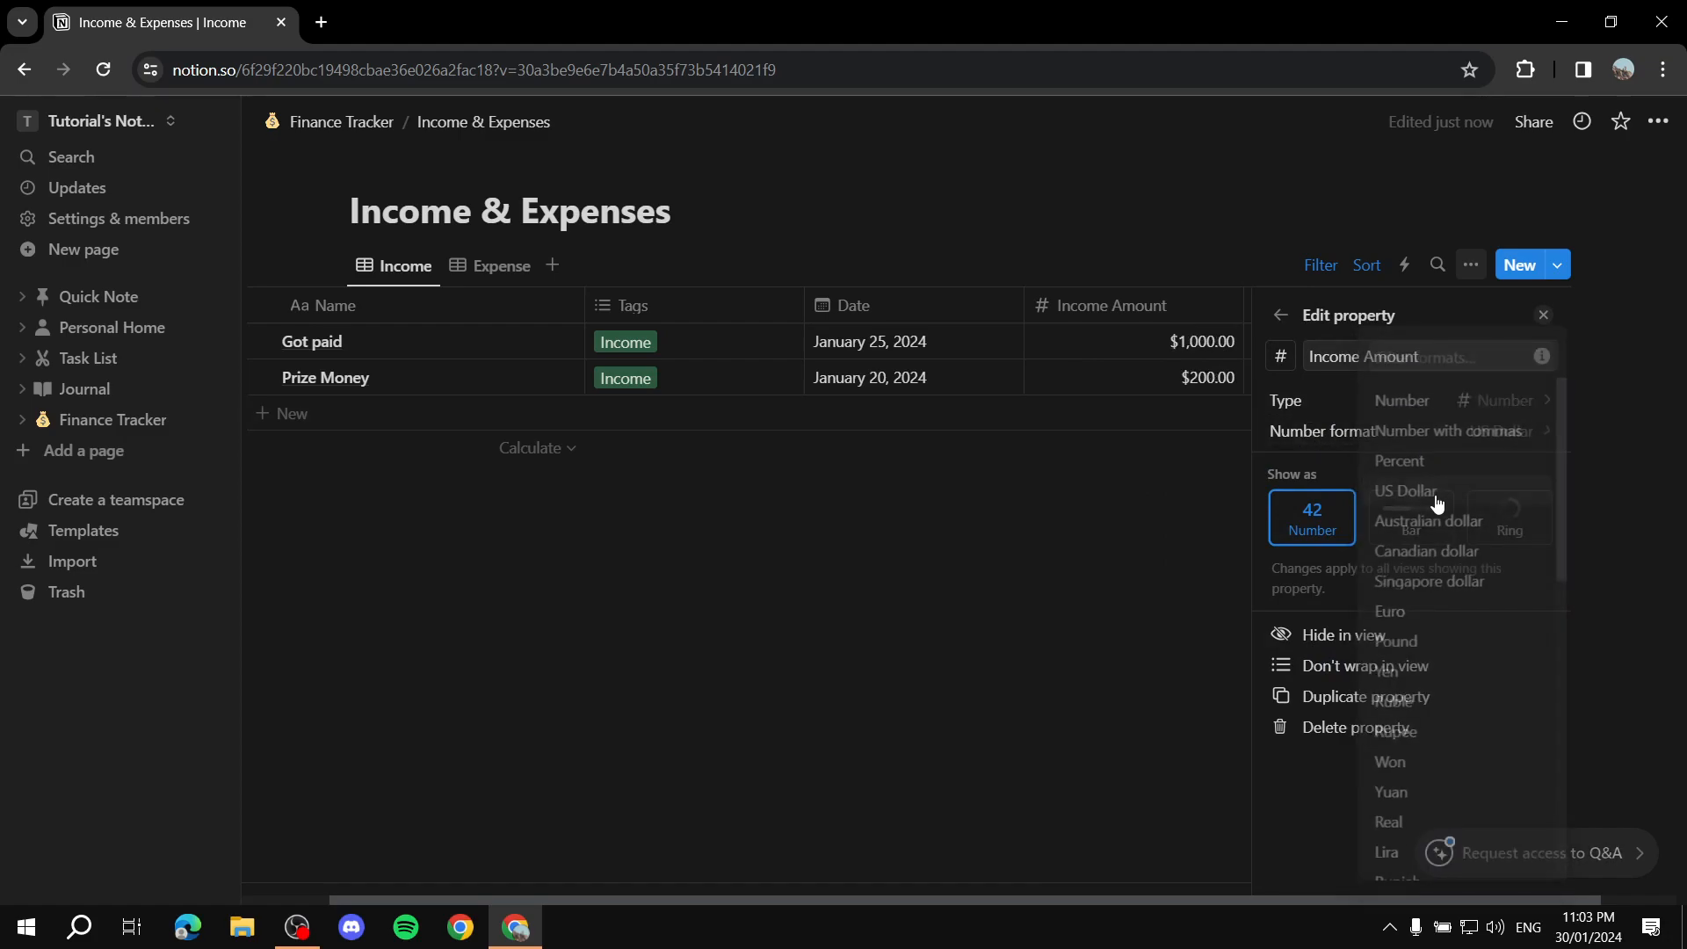
click(1092, 597)
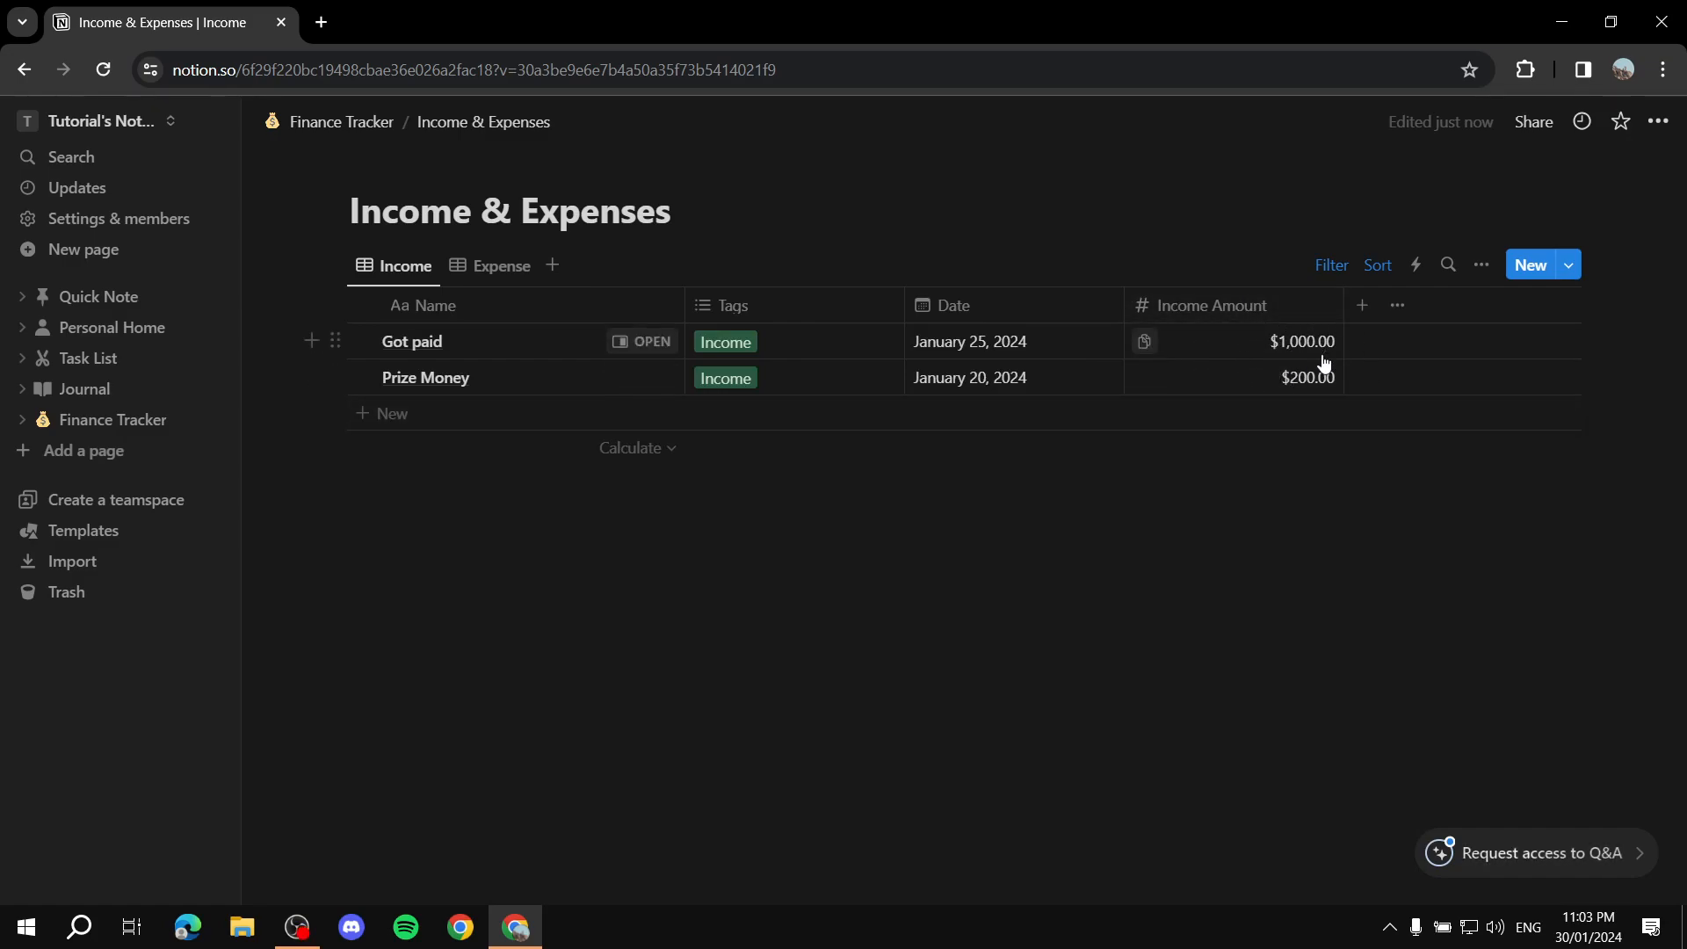
Add an entry named "Bought wireless headphones" to the Expense view, dated January 15, 2024, with an expense amount of 100
click(493, 269)
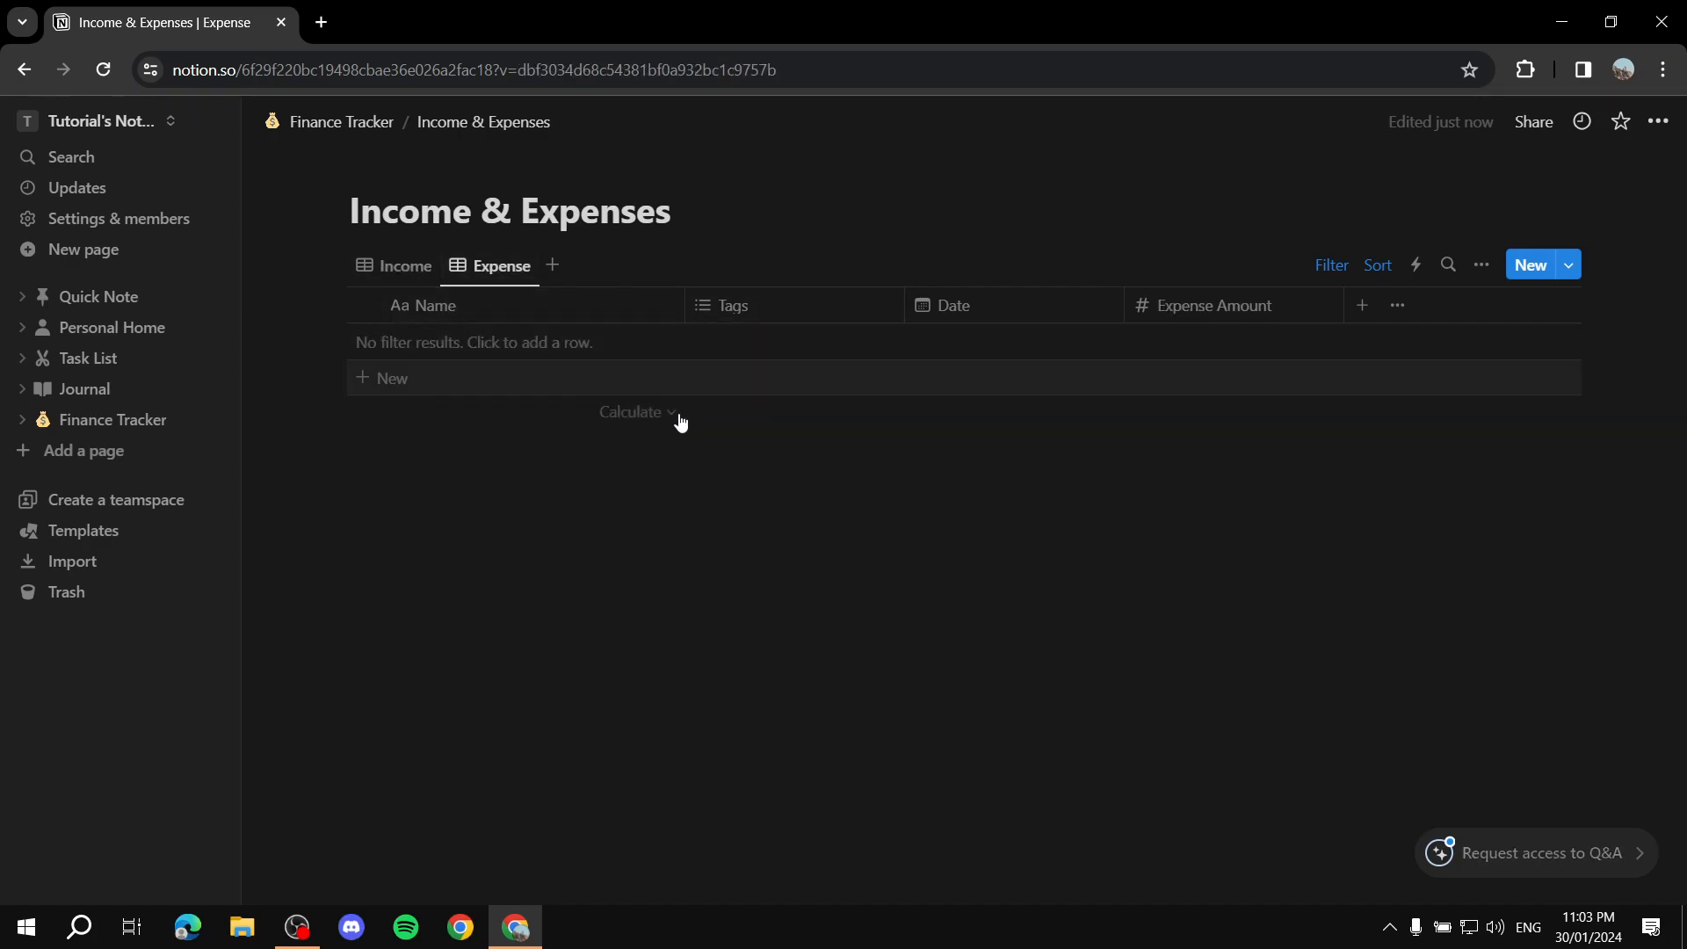
click(370, 269)
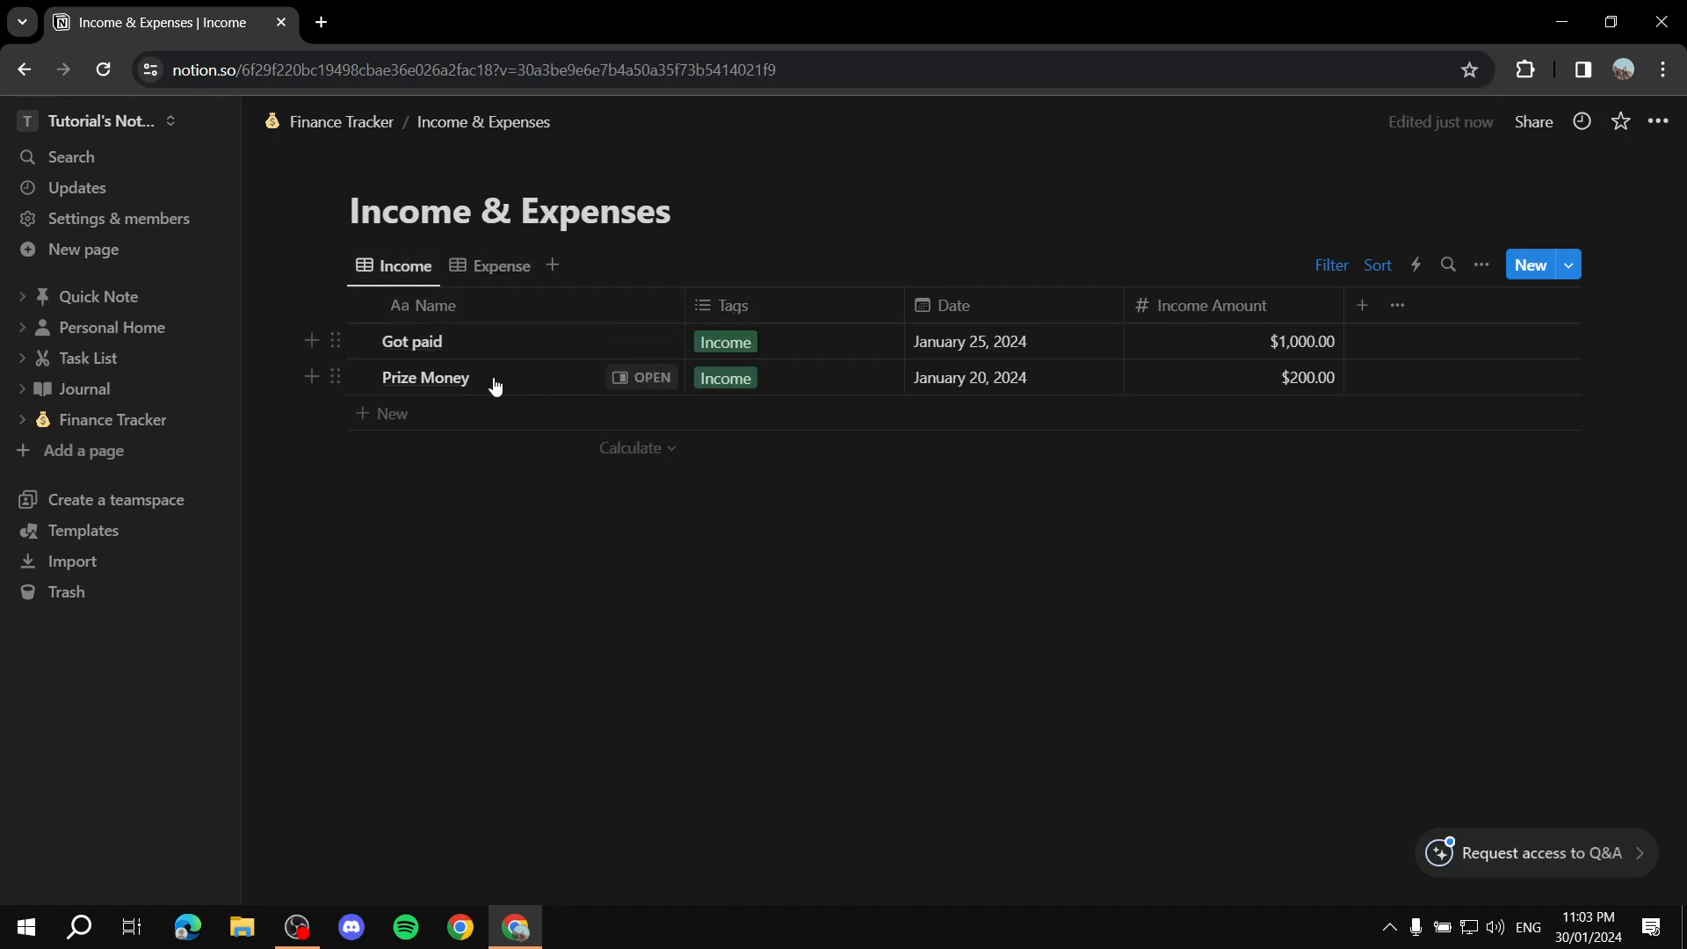
click(488, 271)
click(522, 341)
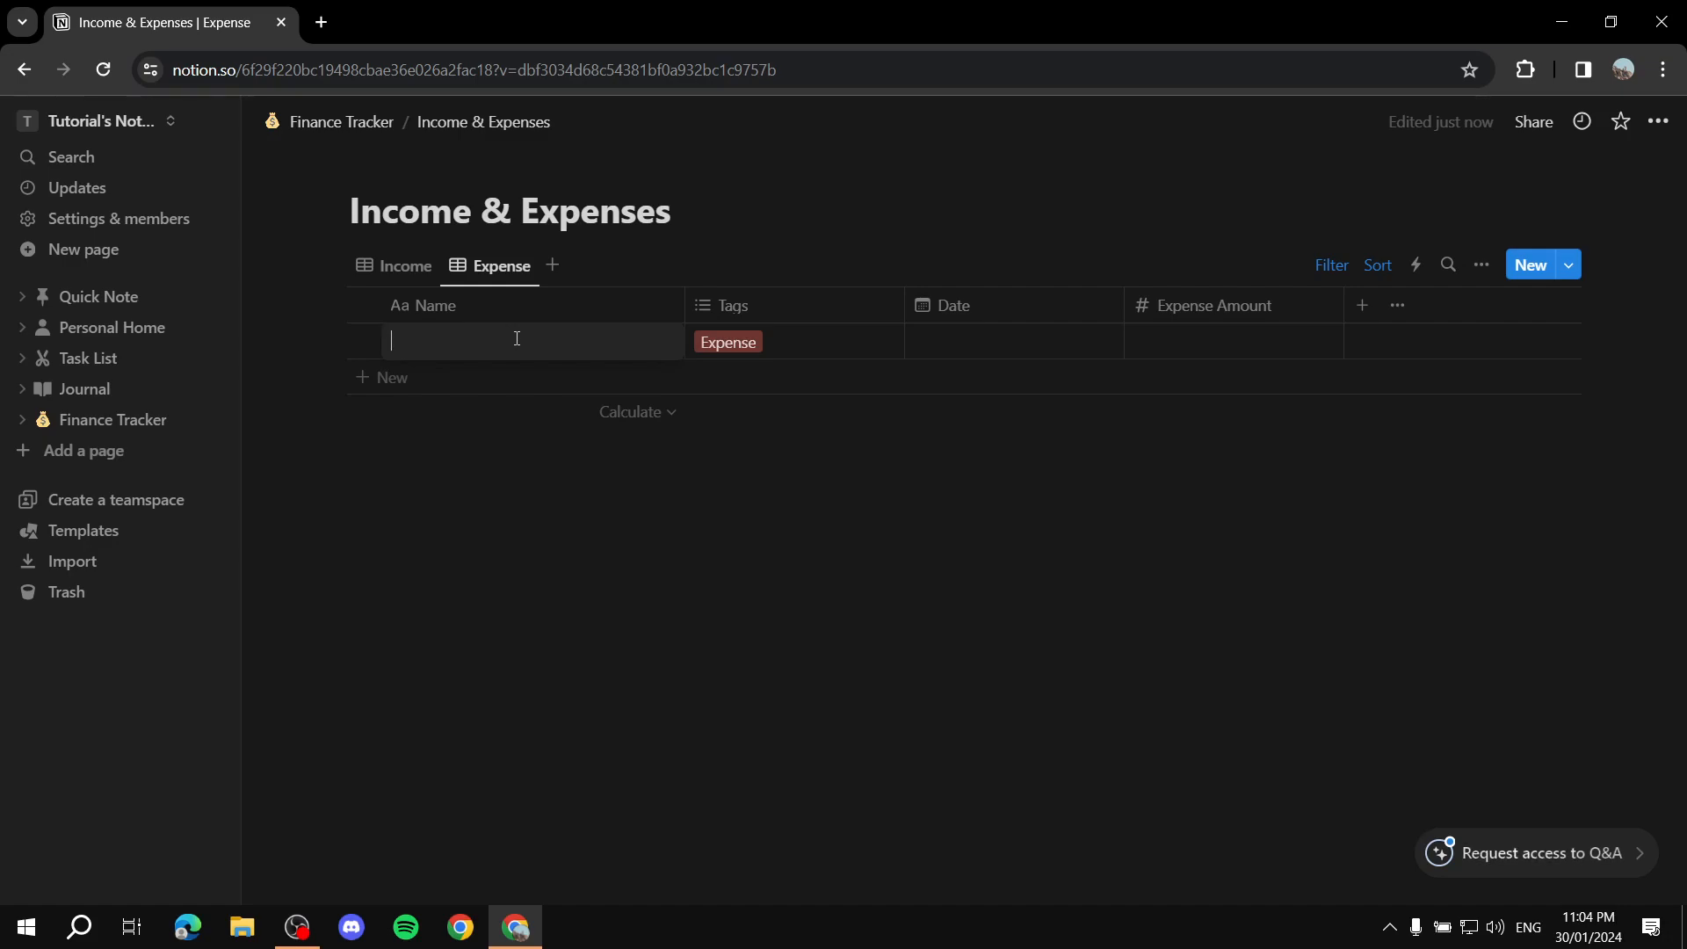
text(ought)
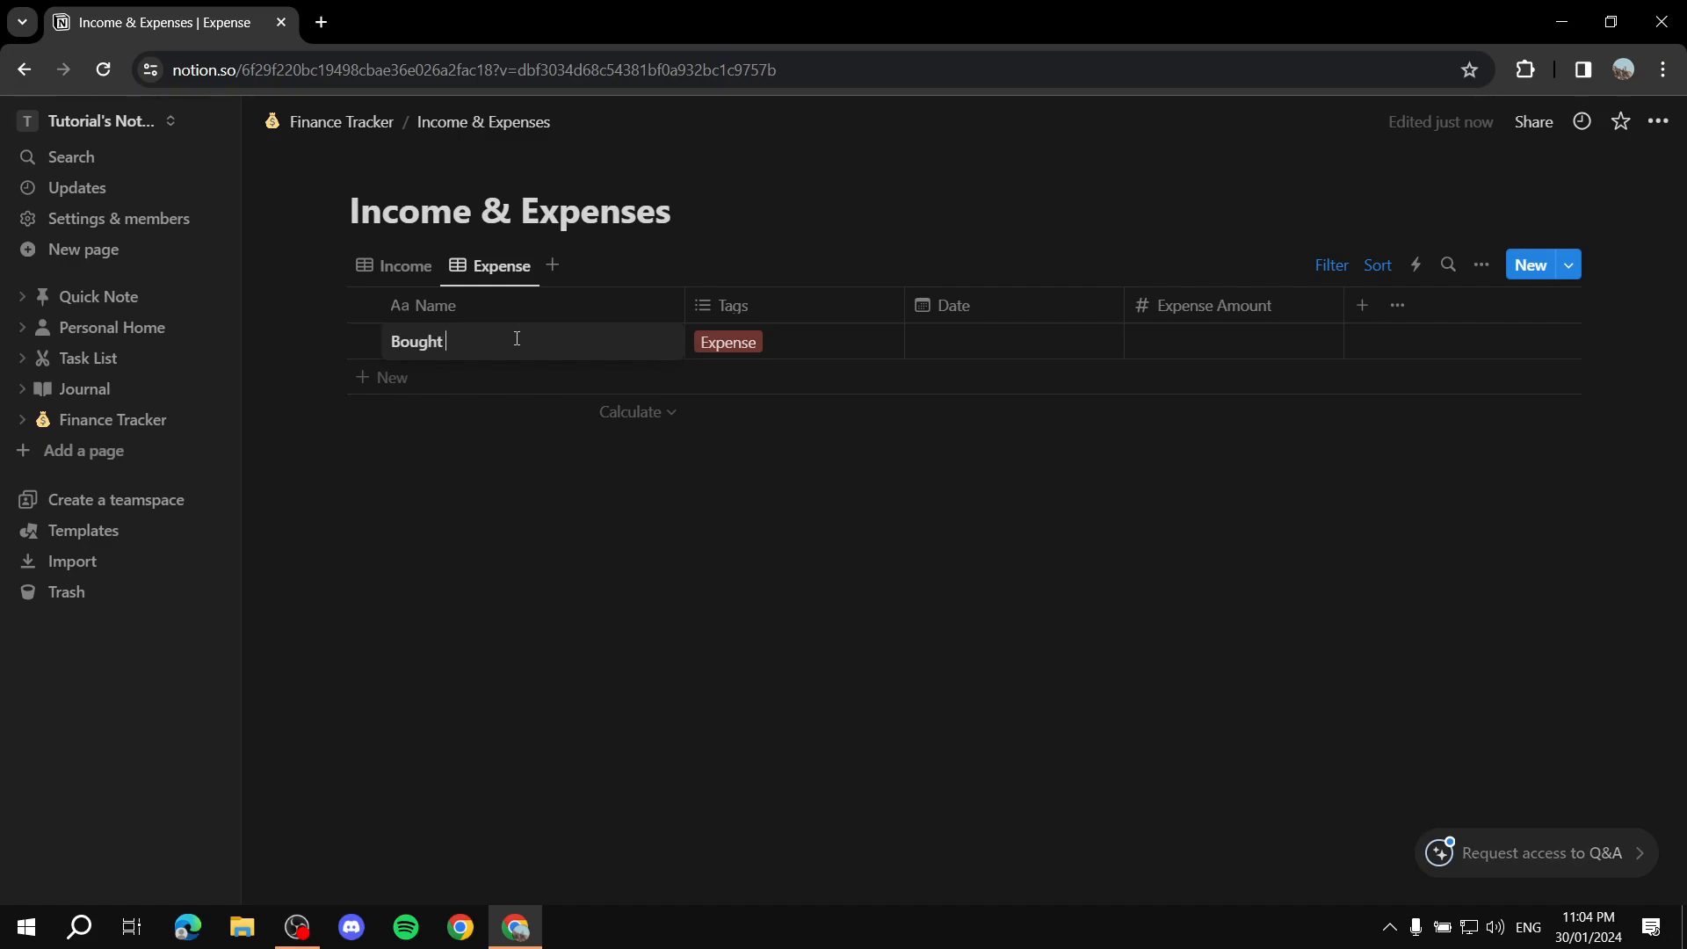
text( wireless headphones)
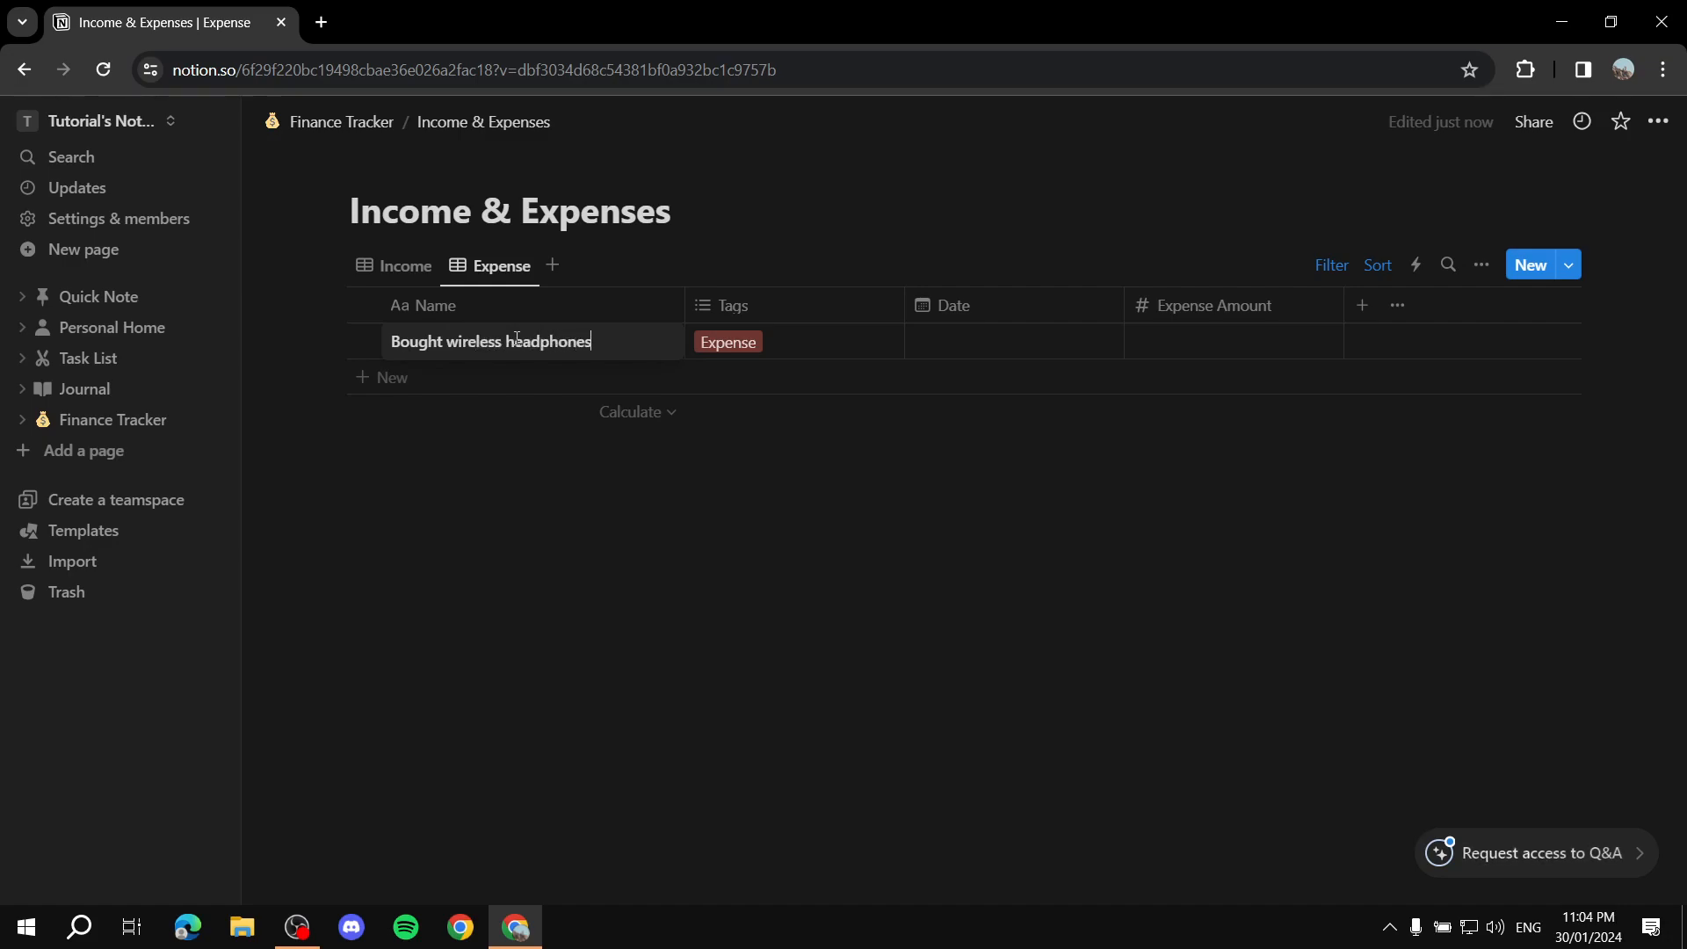
click(960, 332)
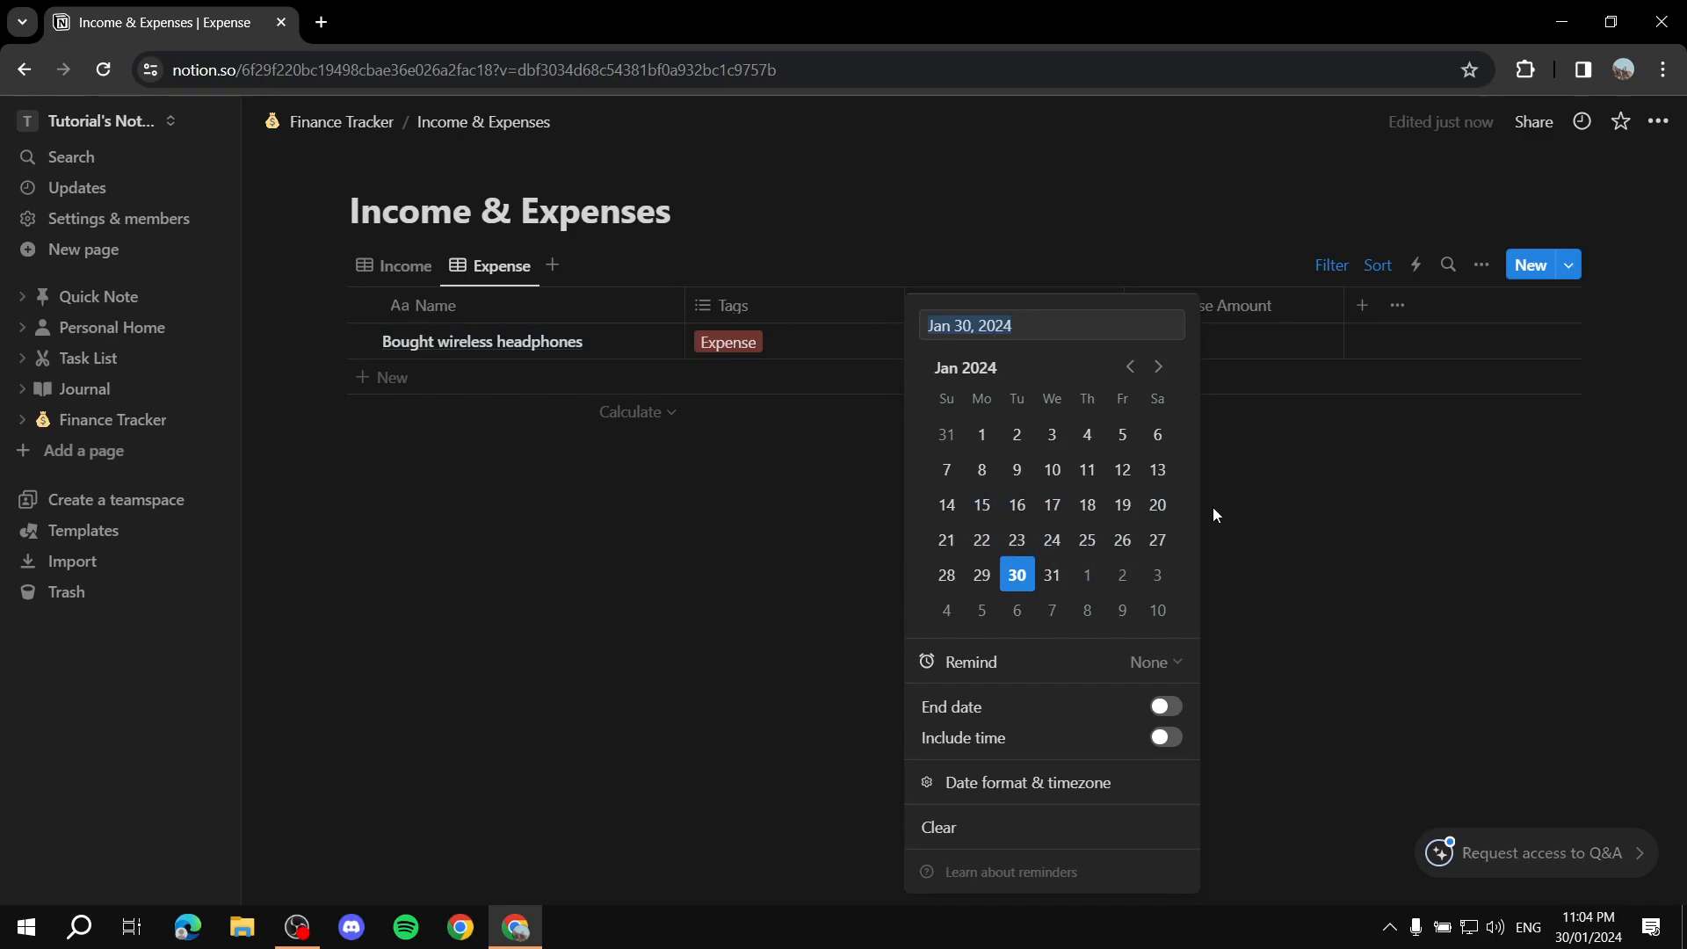
click(982, 505)
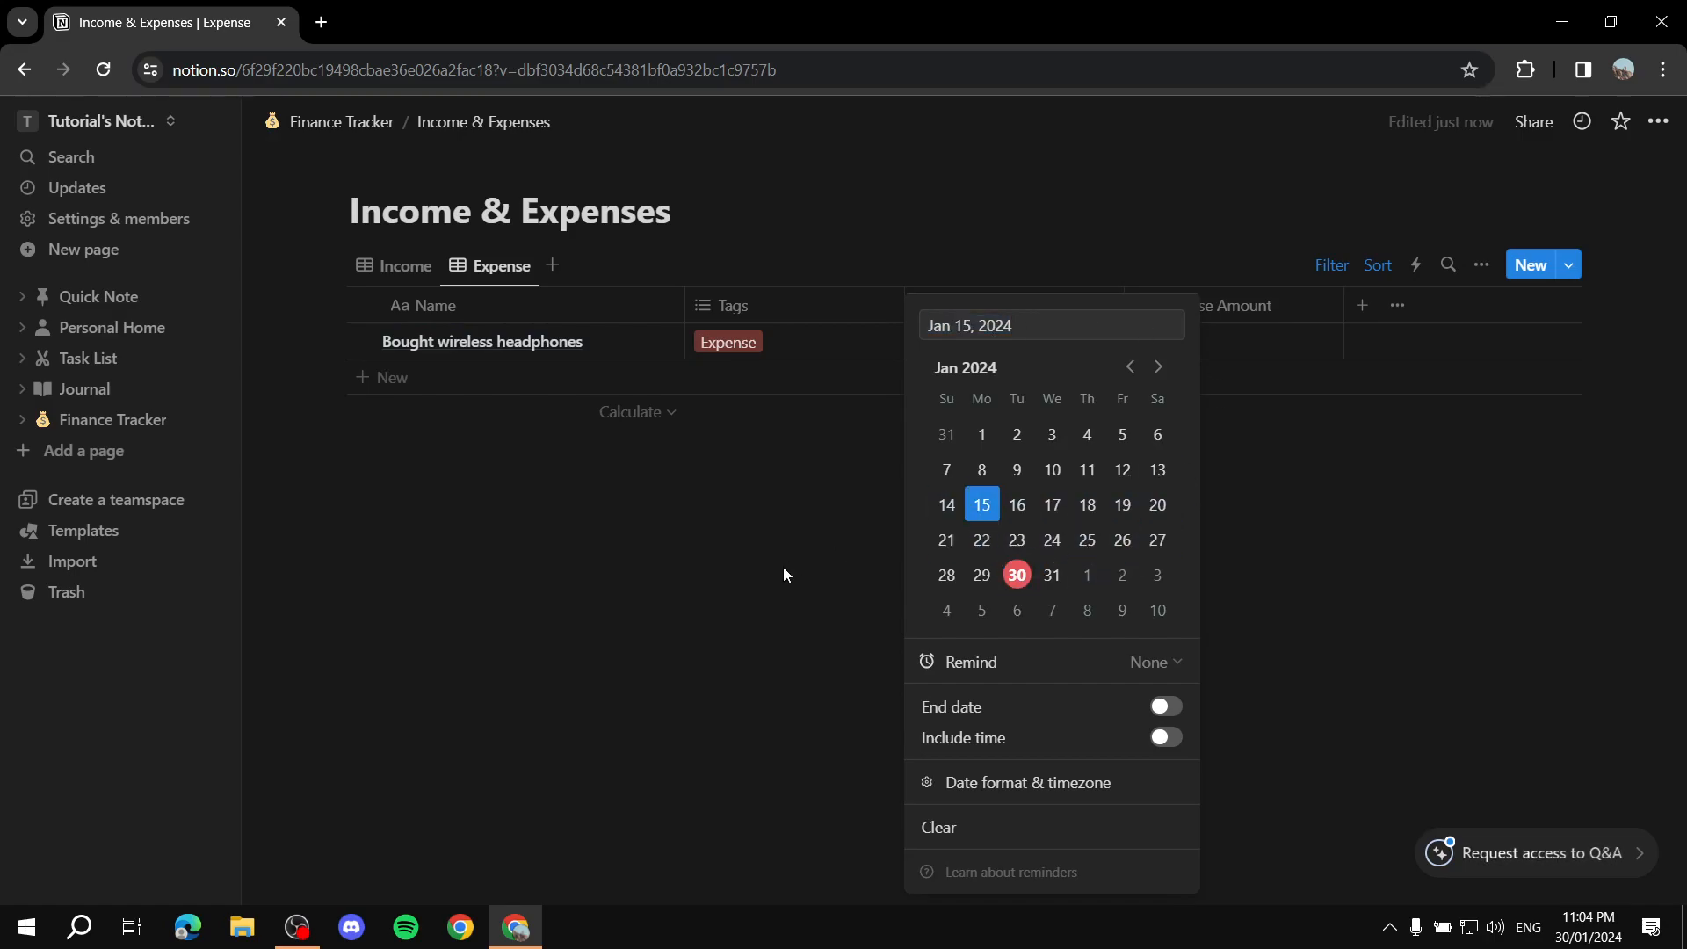
click(783, 567)
click(1211, 335)
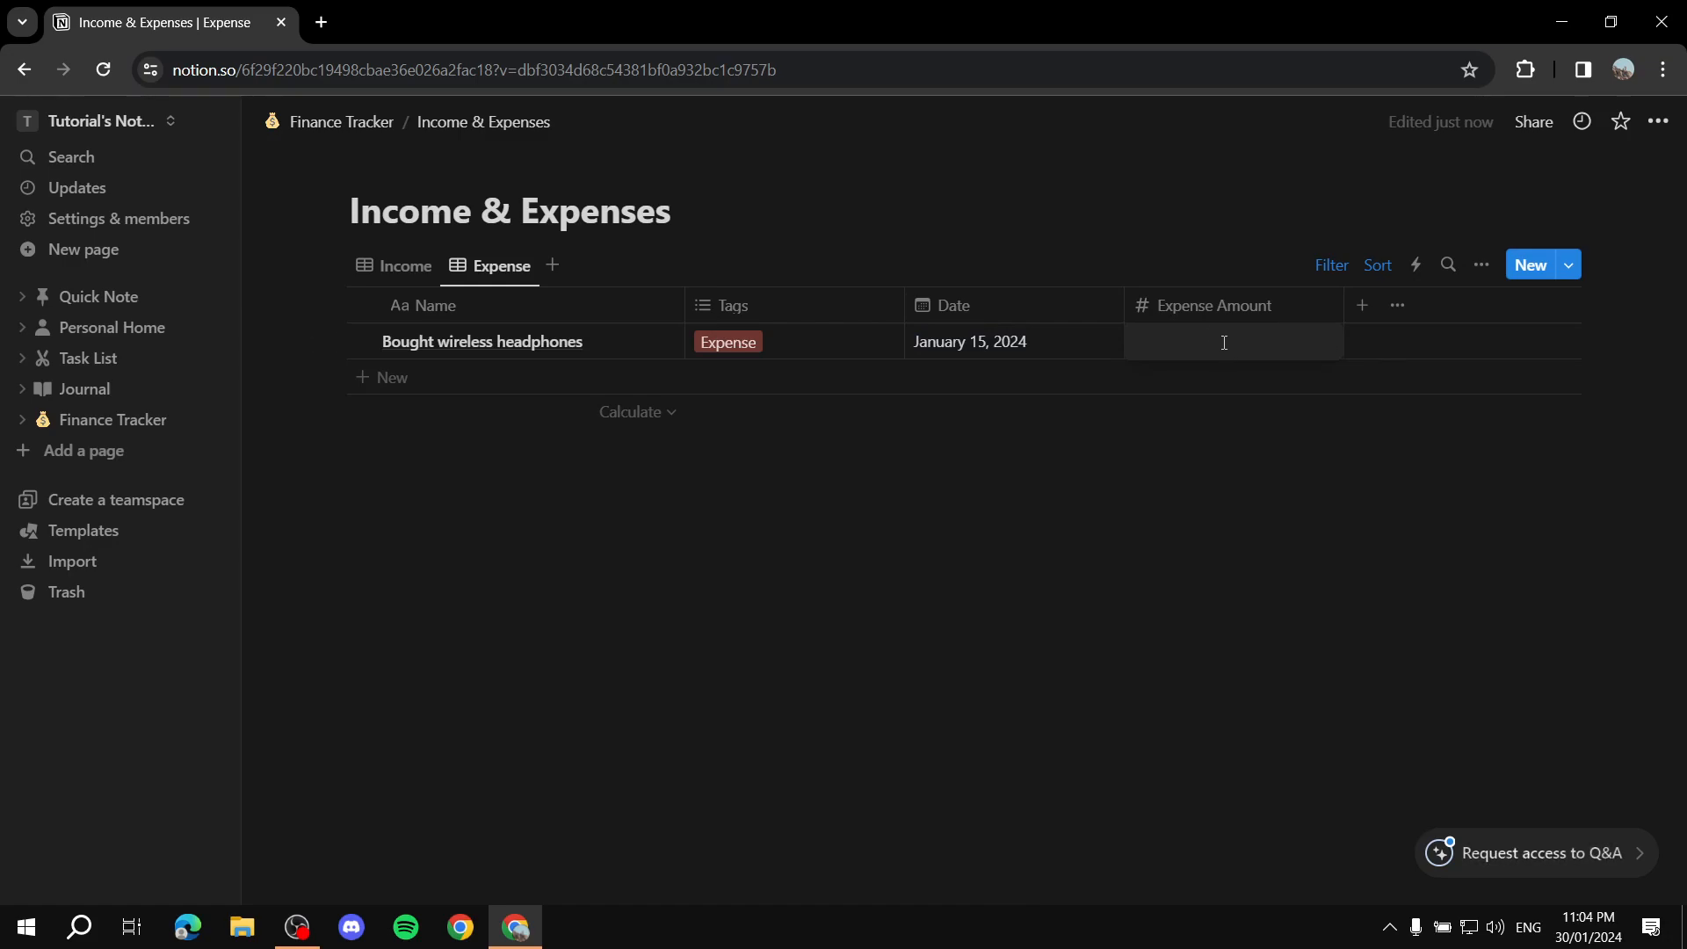
key(Return)
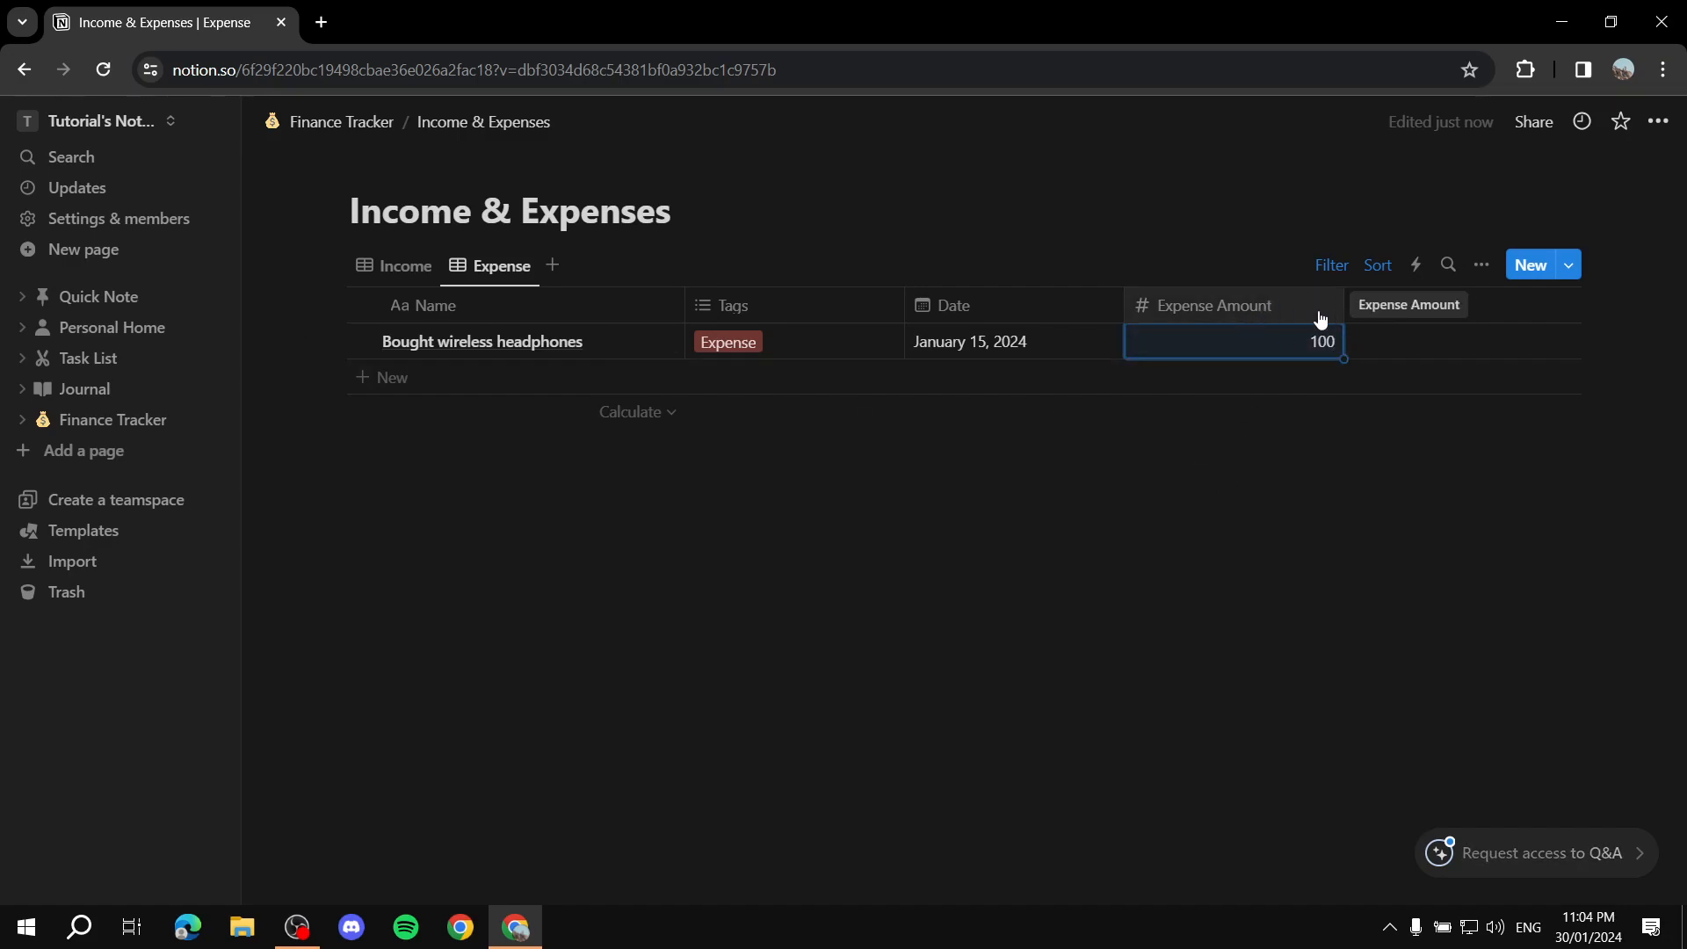
Set the Expense Amount property's number format to US Dollar
click(1266, 307)
click(1182, 388)
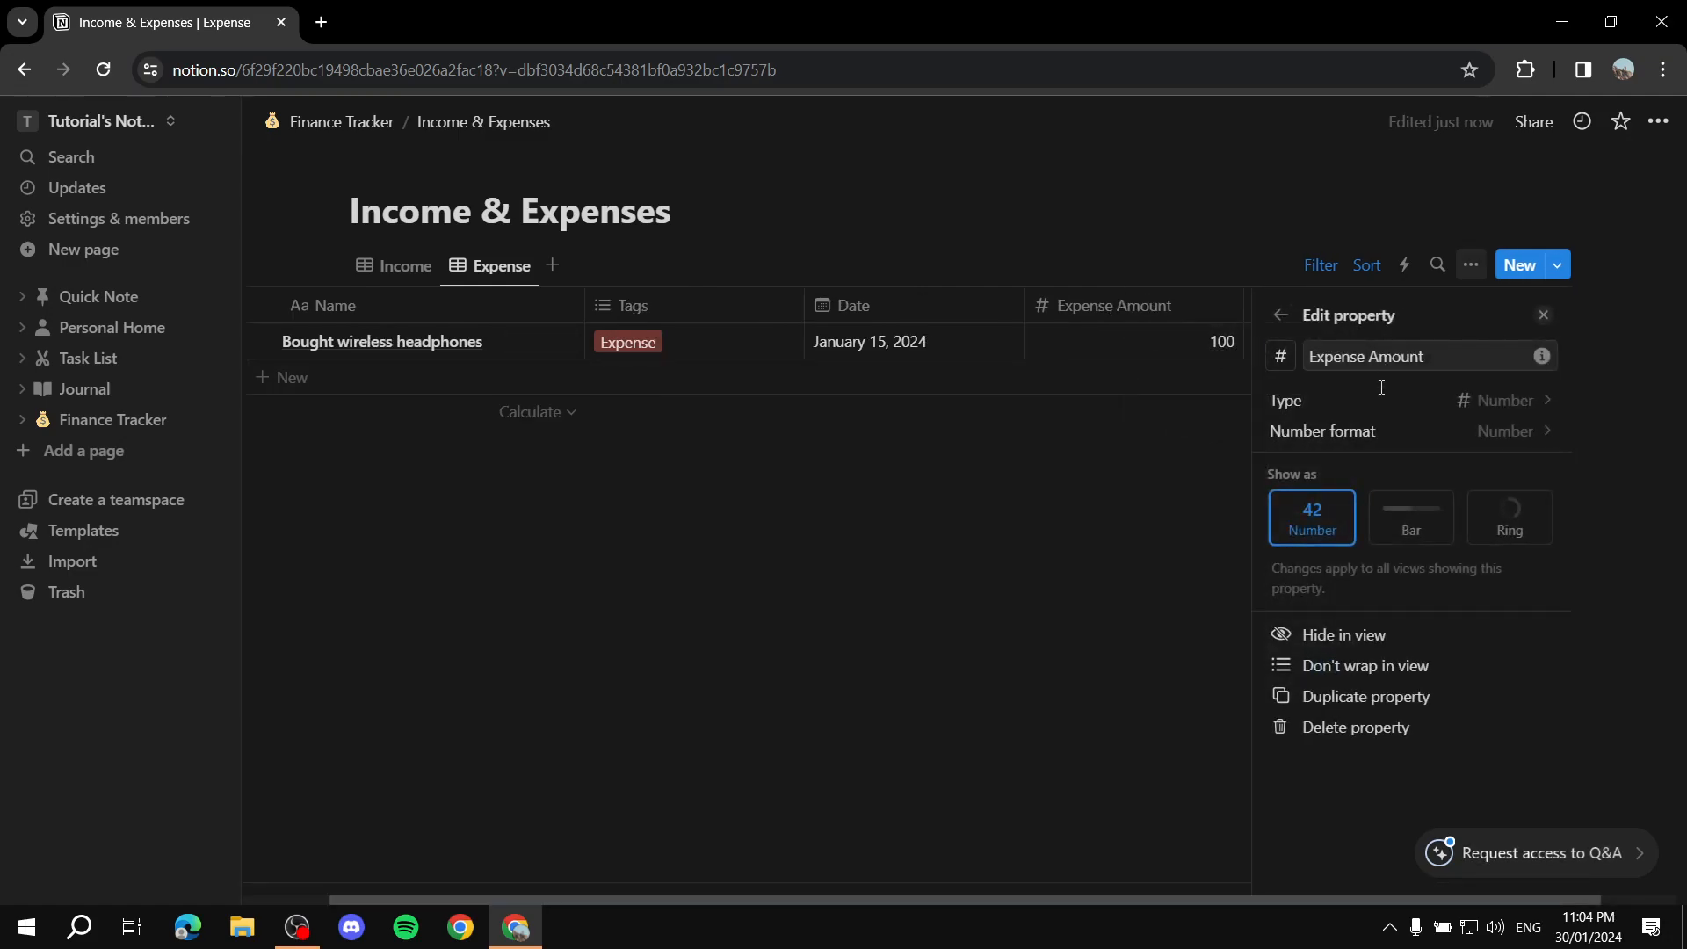
click(1416, 432)
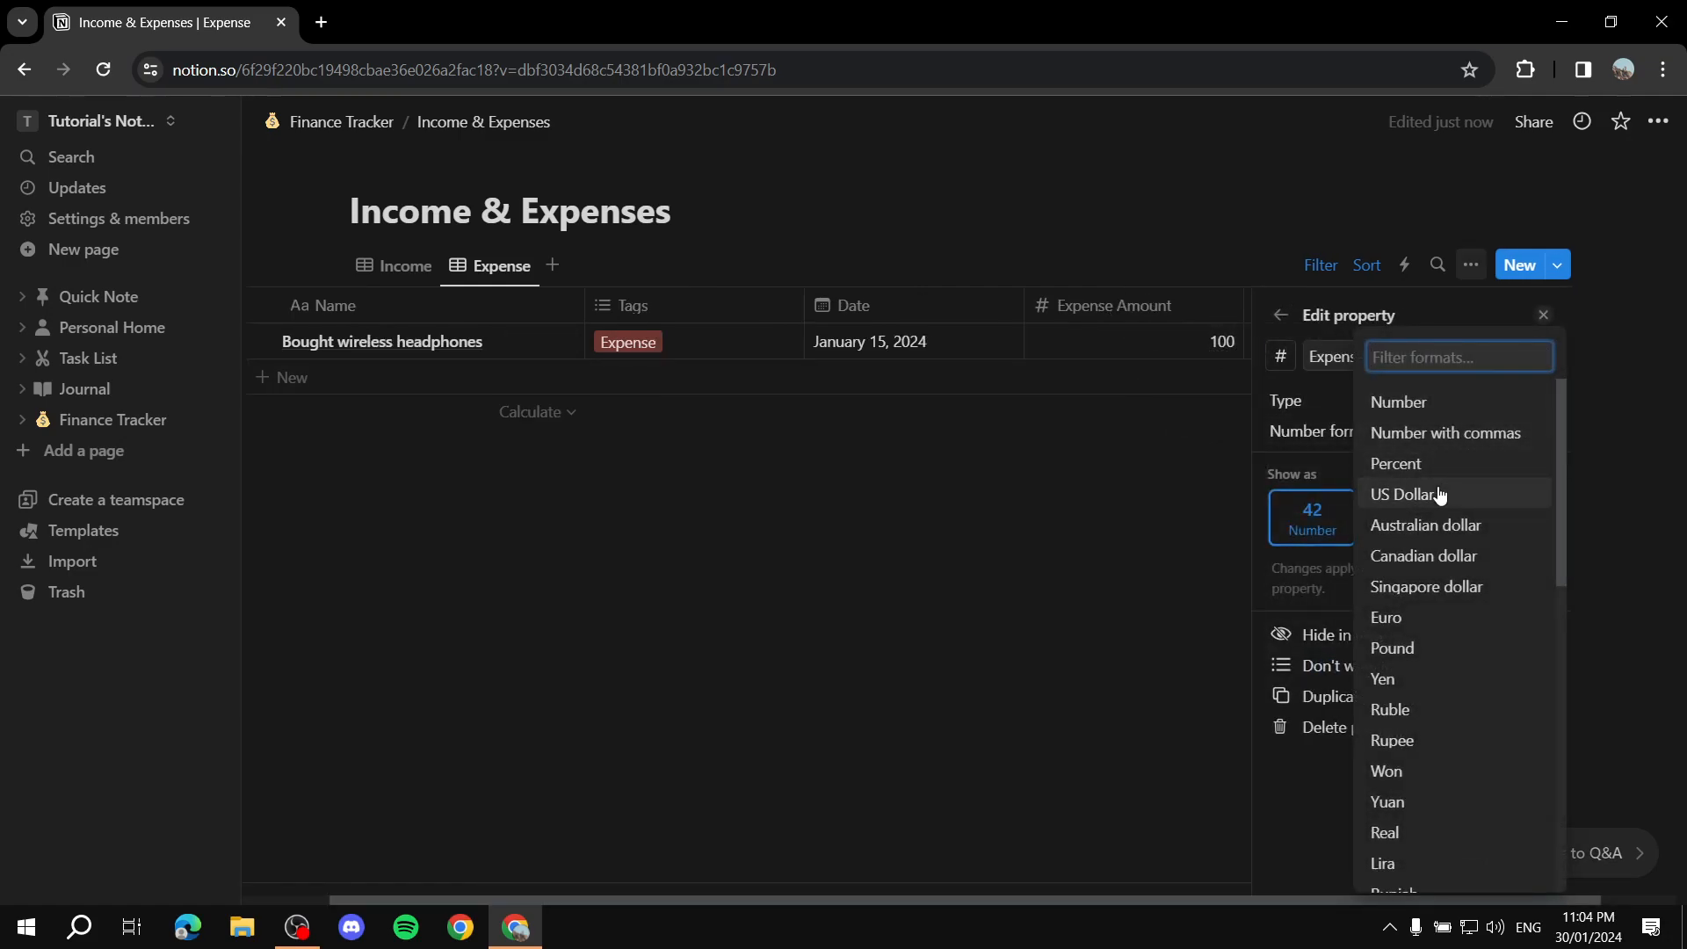
click(1435, 492)
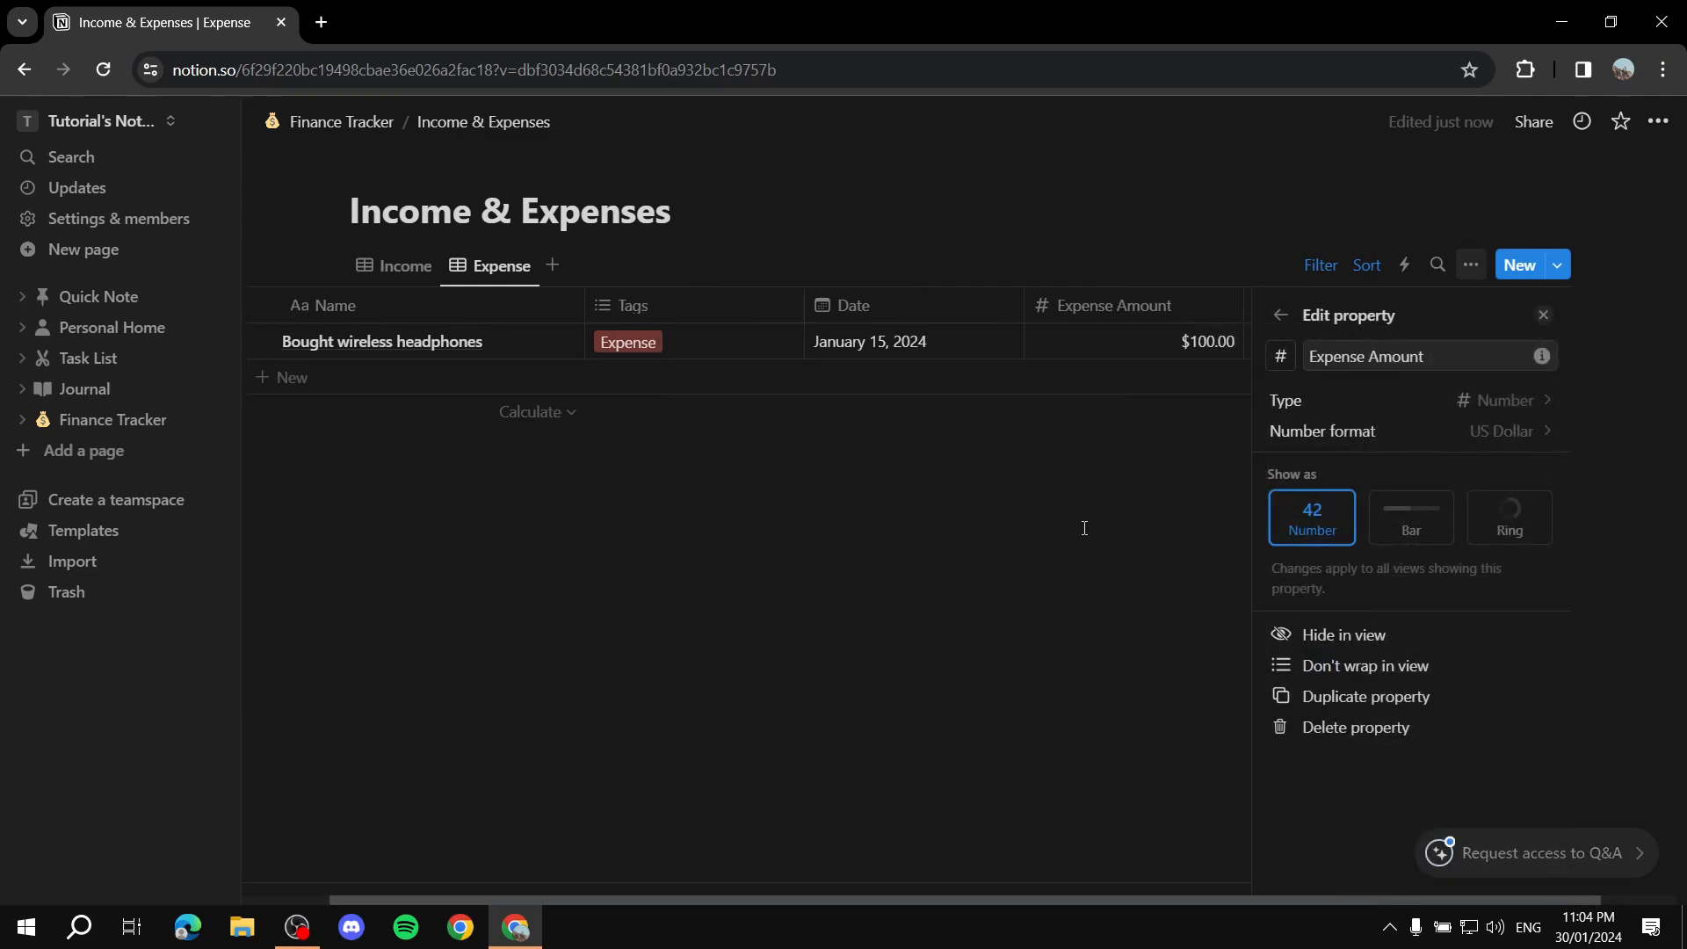
click(1280, 314)
click(1106, 305)
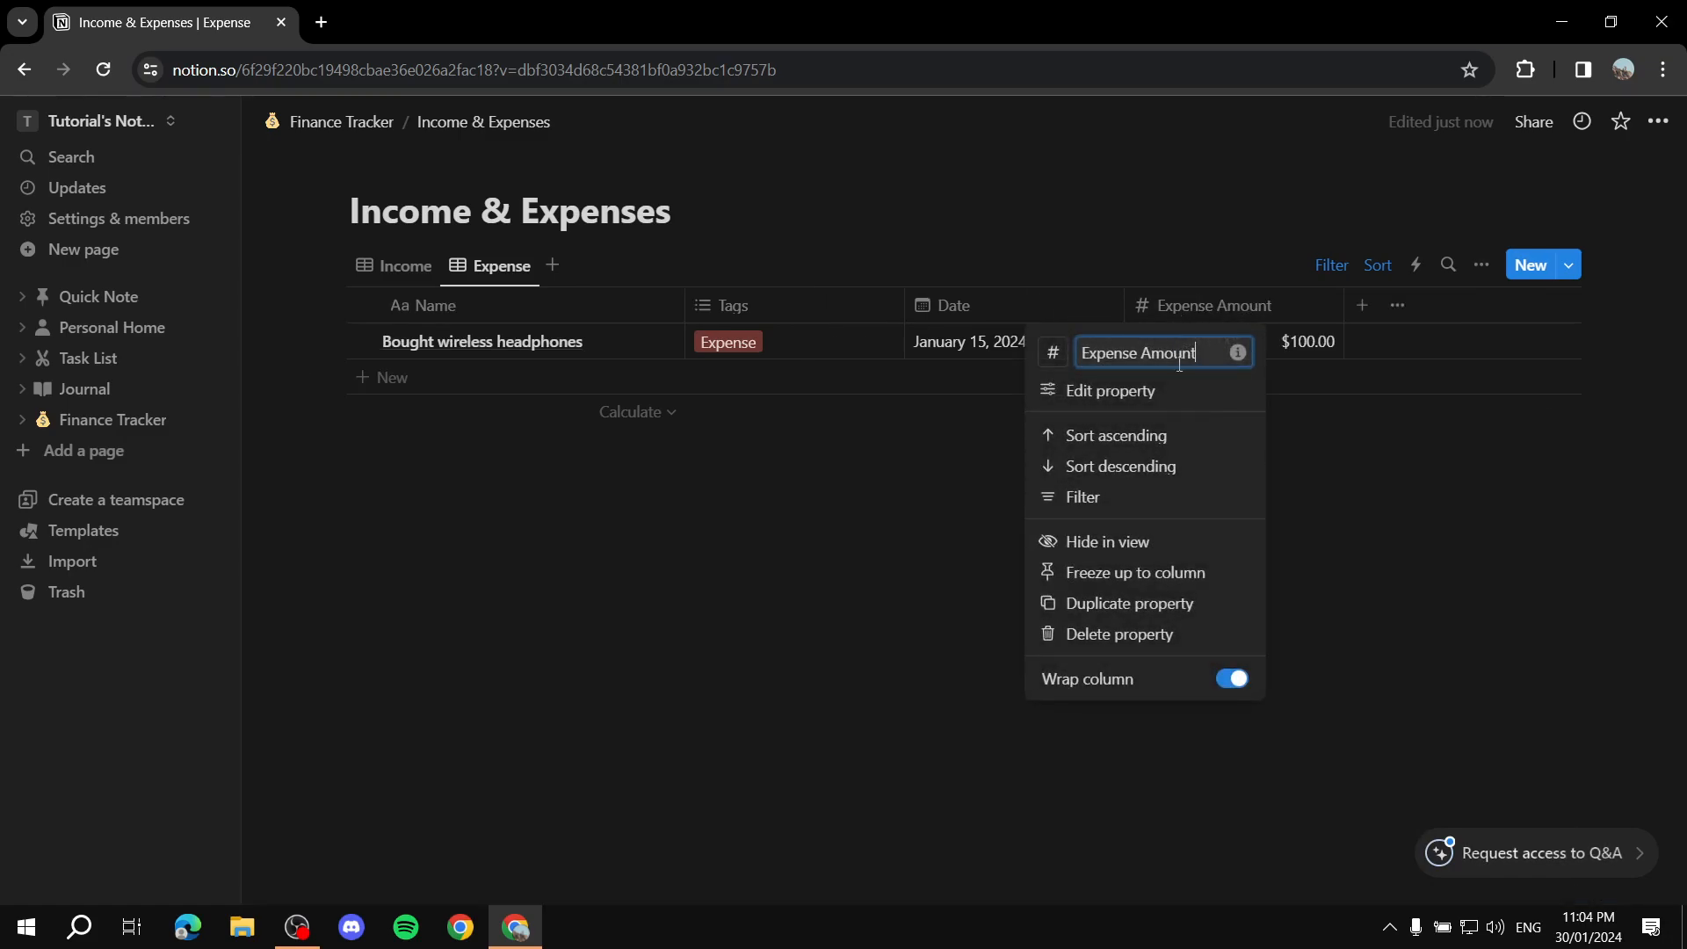
click(1118, 394)
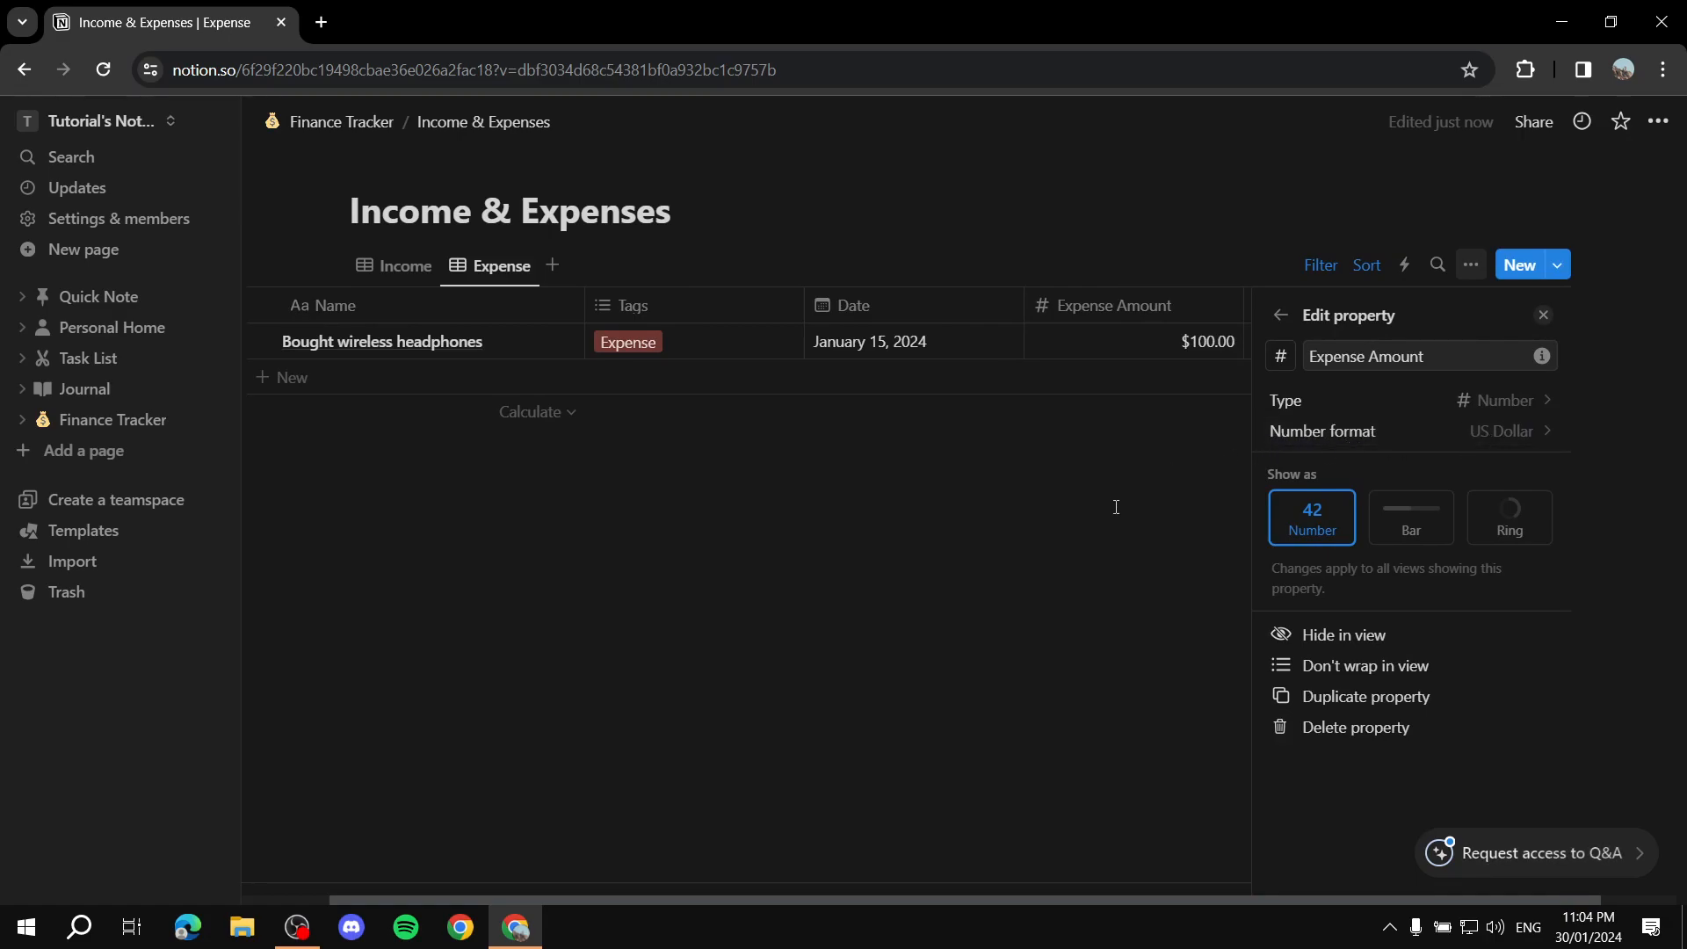
click(991, 572)
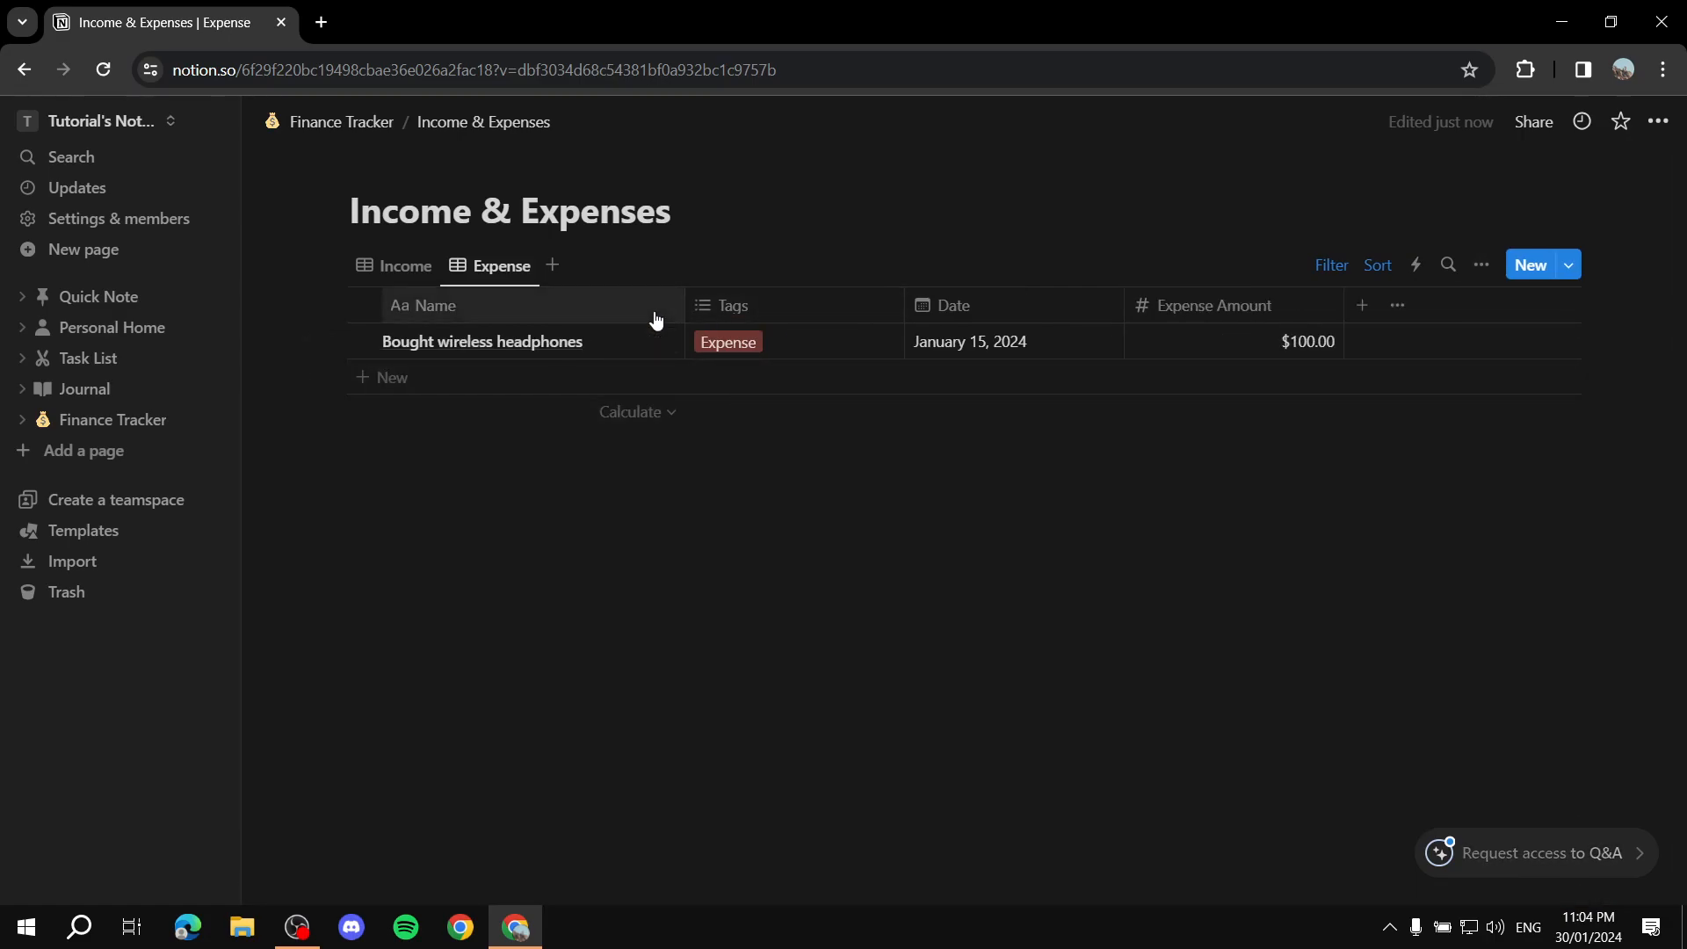
Create a full-page database titled "Expense Categories" on the Finance Tracker page, below Income & Expenses
click(333, 130)
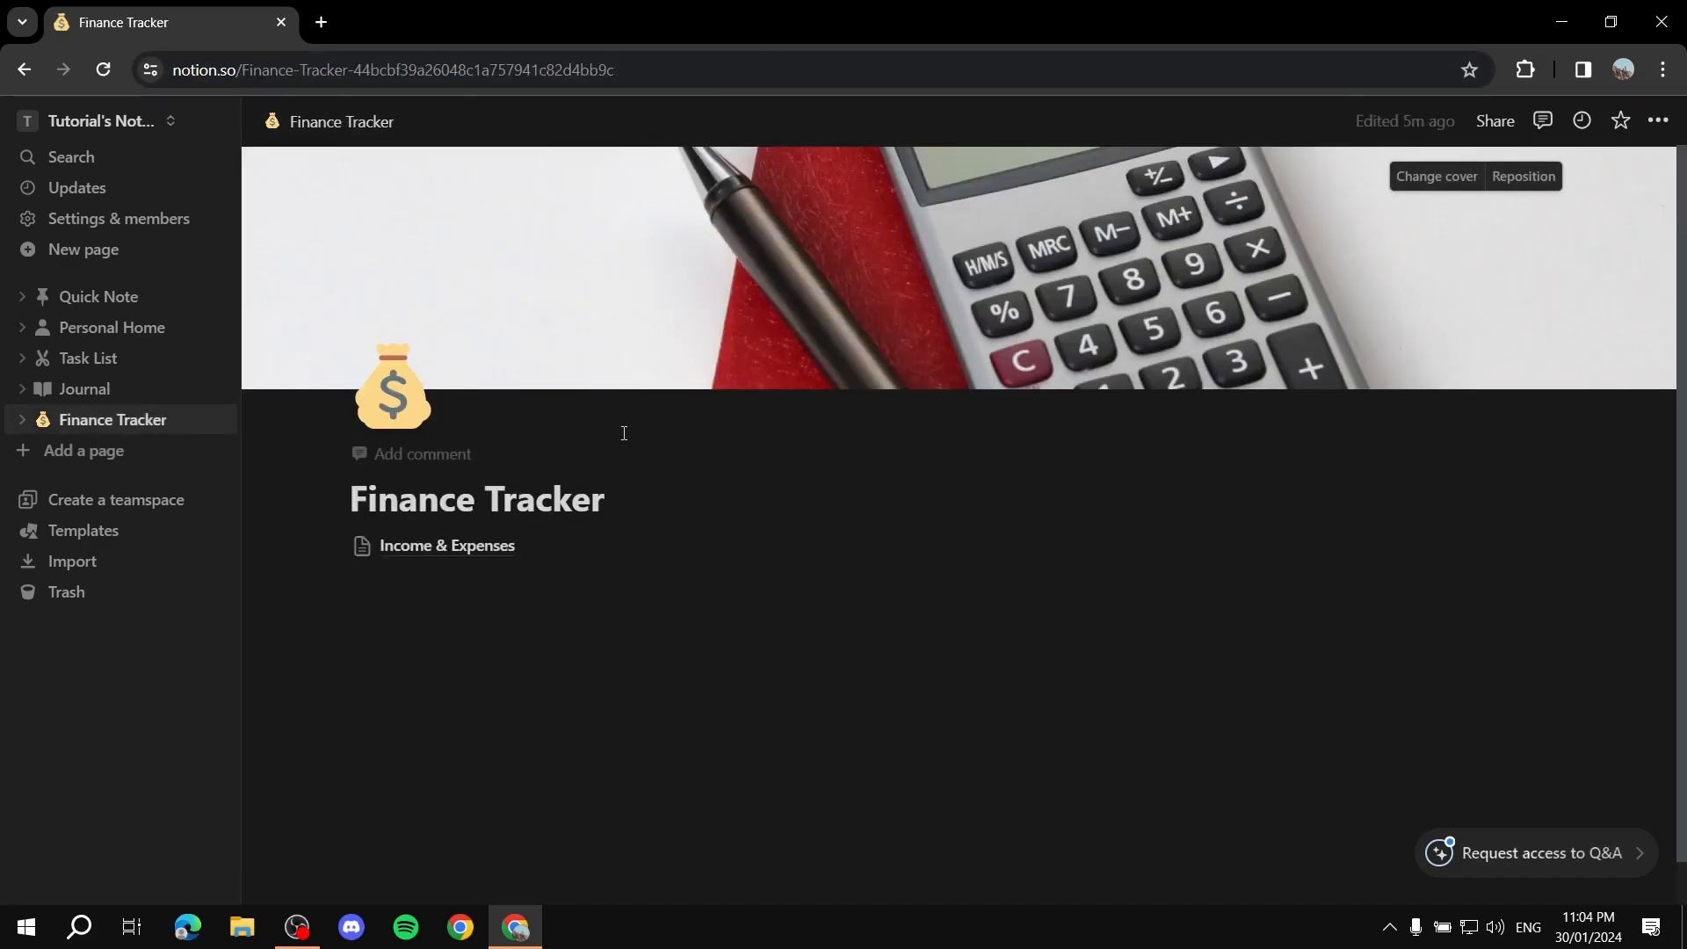
click(484, 554)
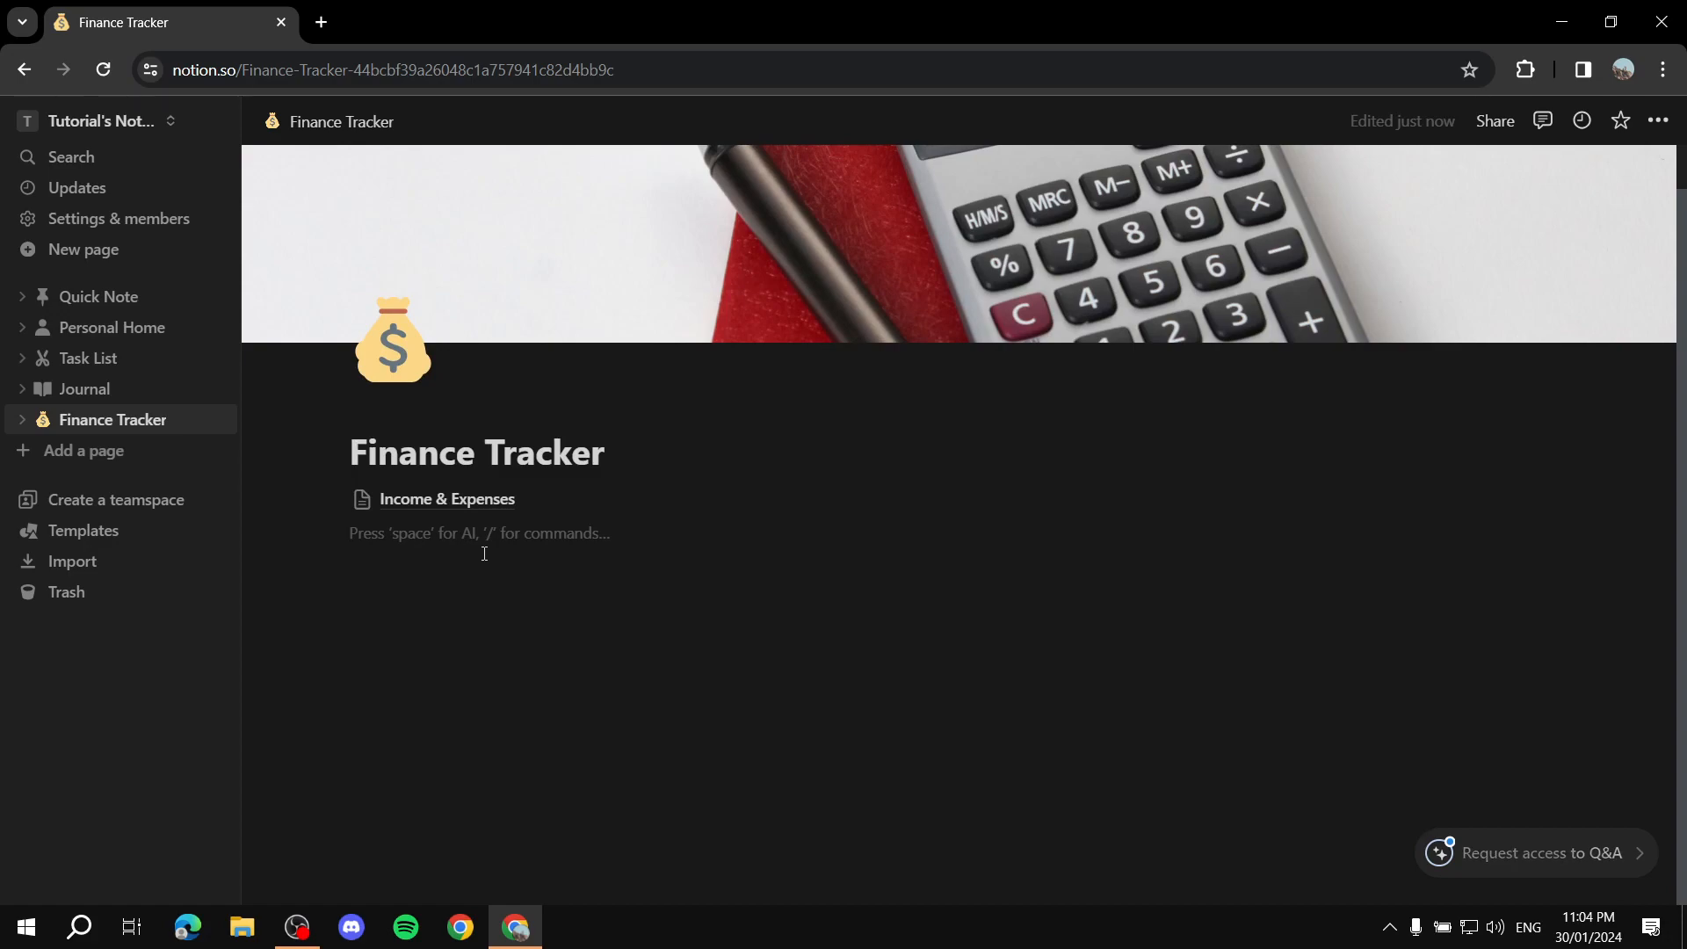
text(/Database)
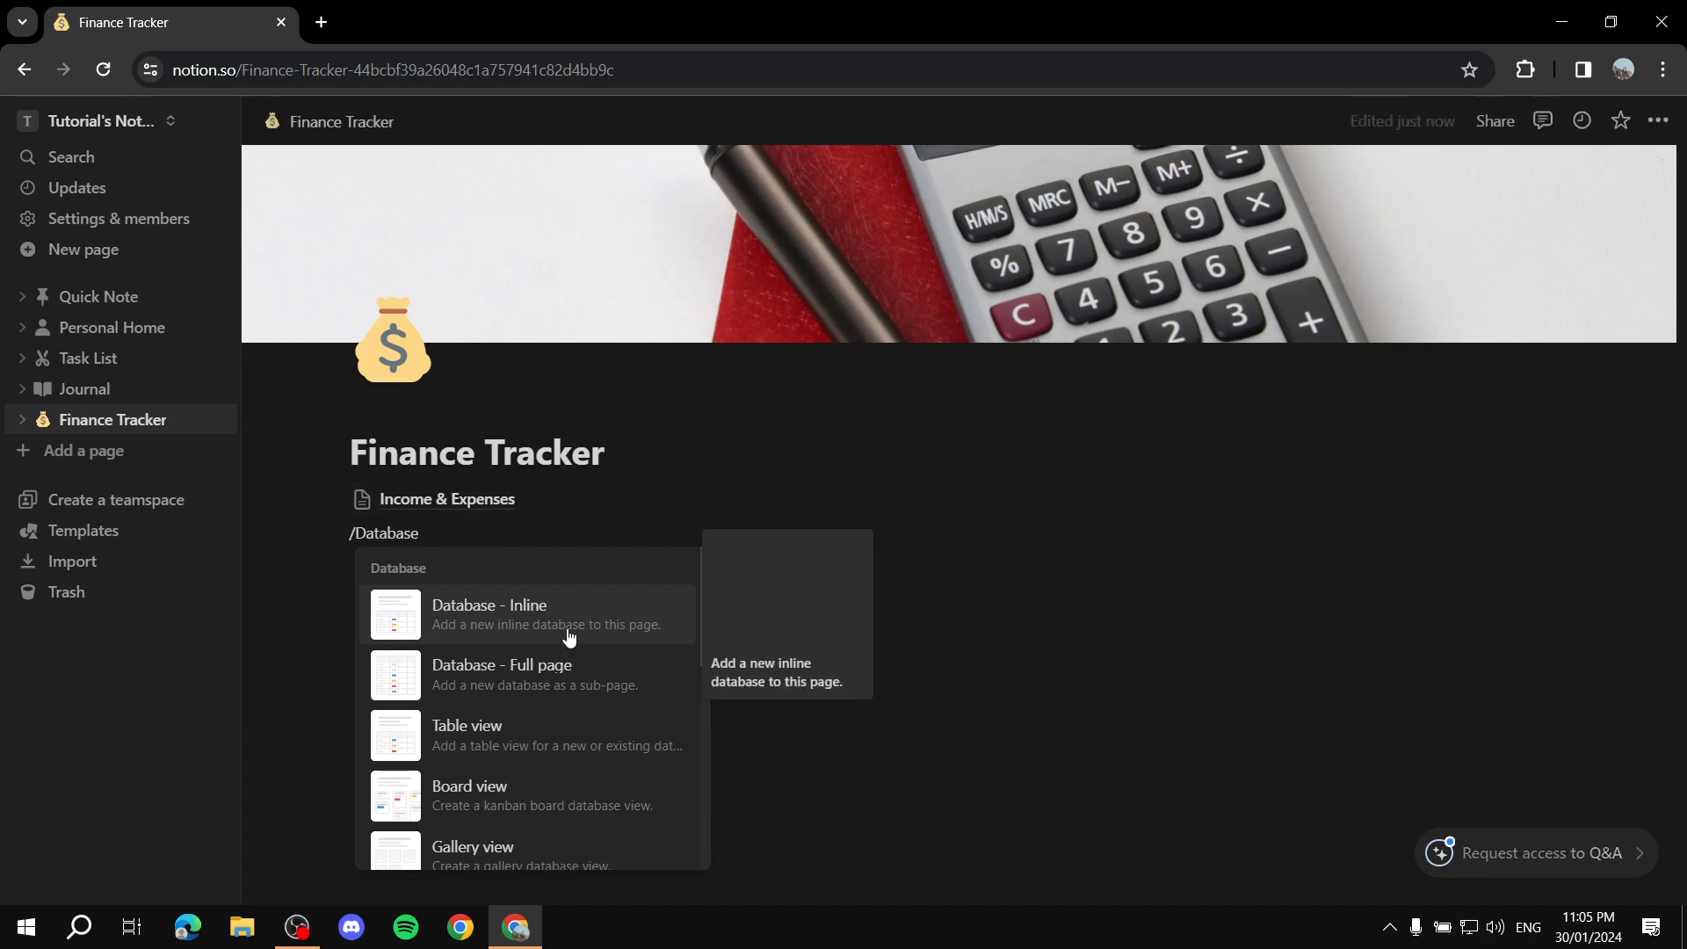
click(584, 682)
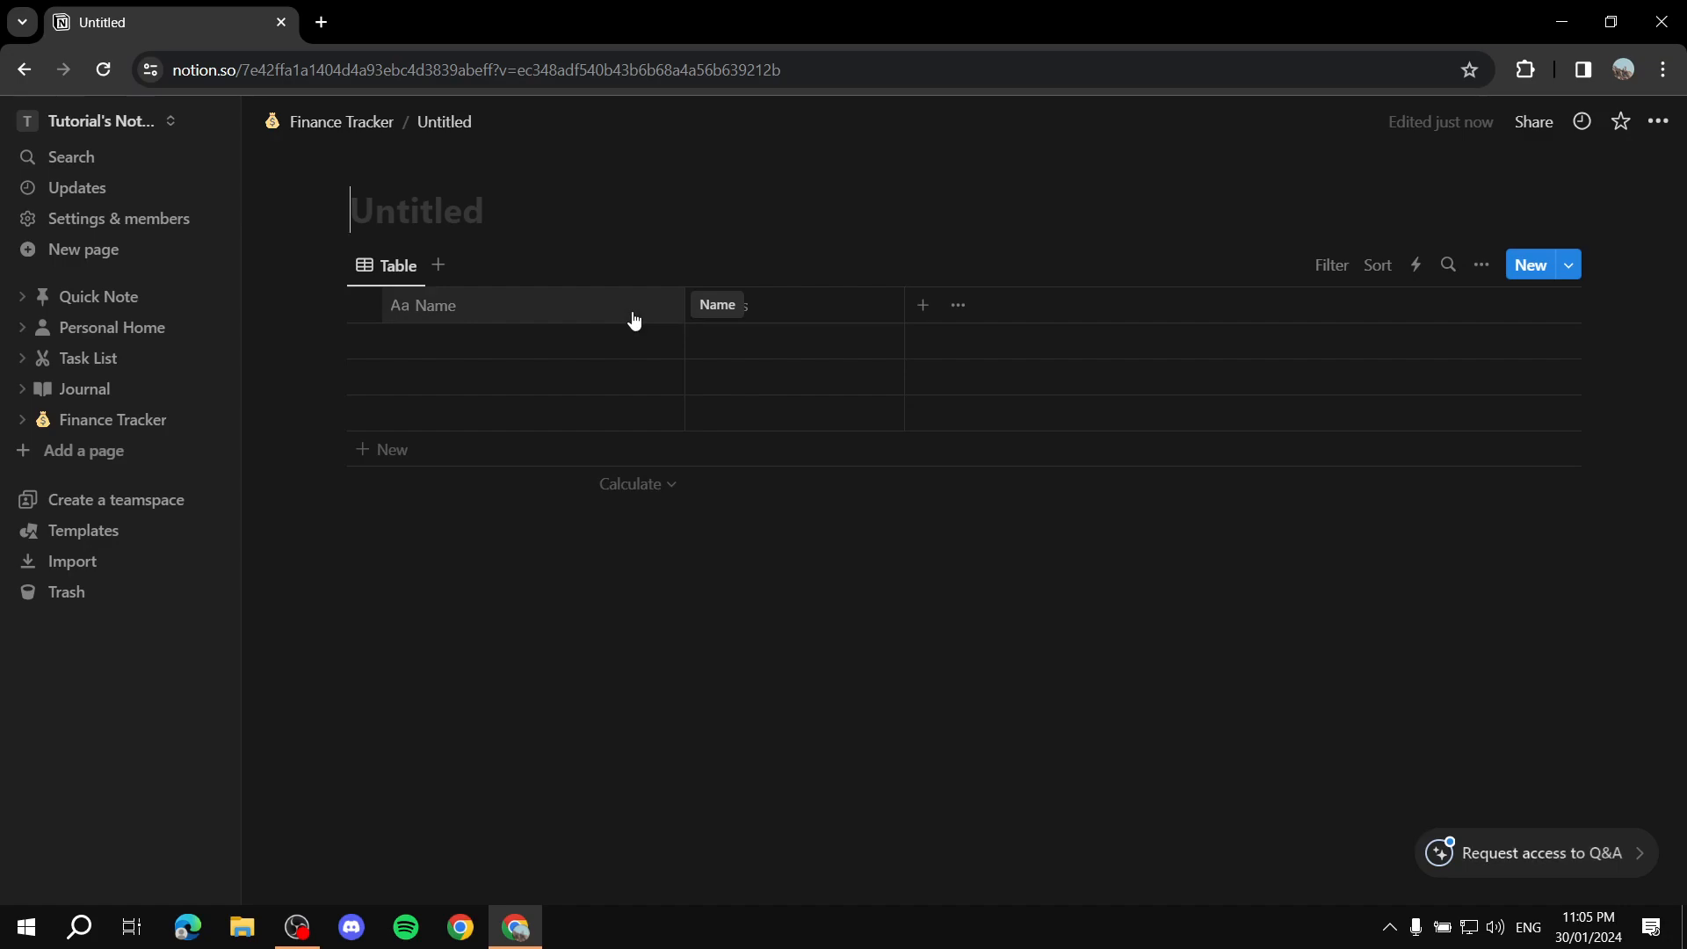
text(Expense )
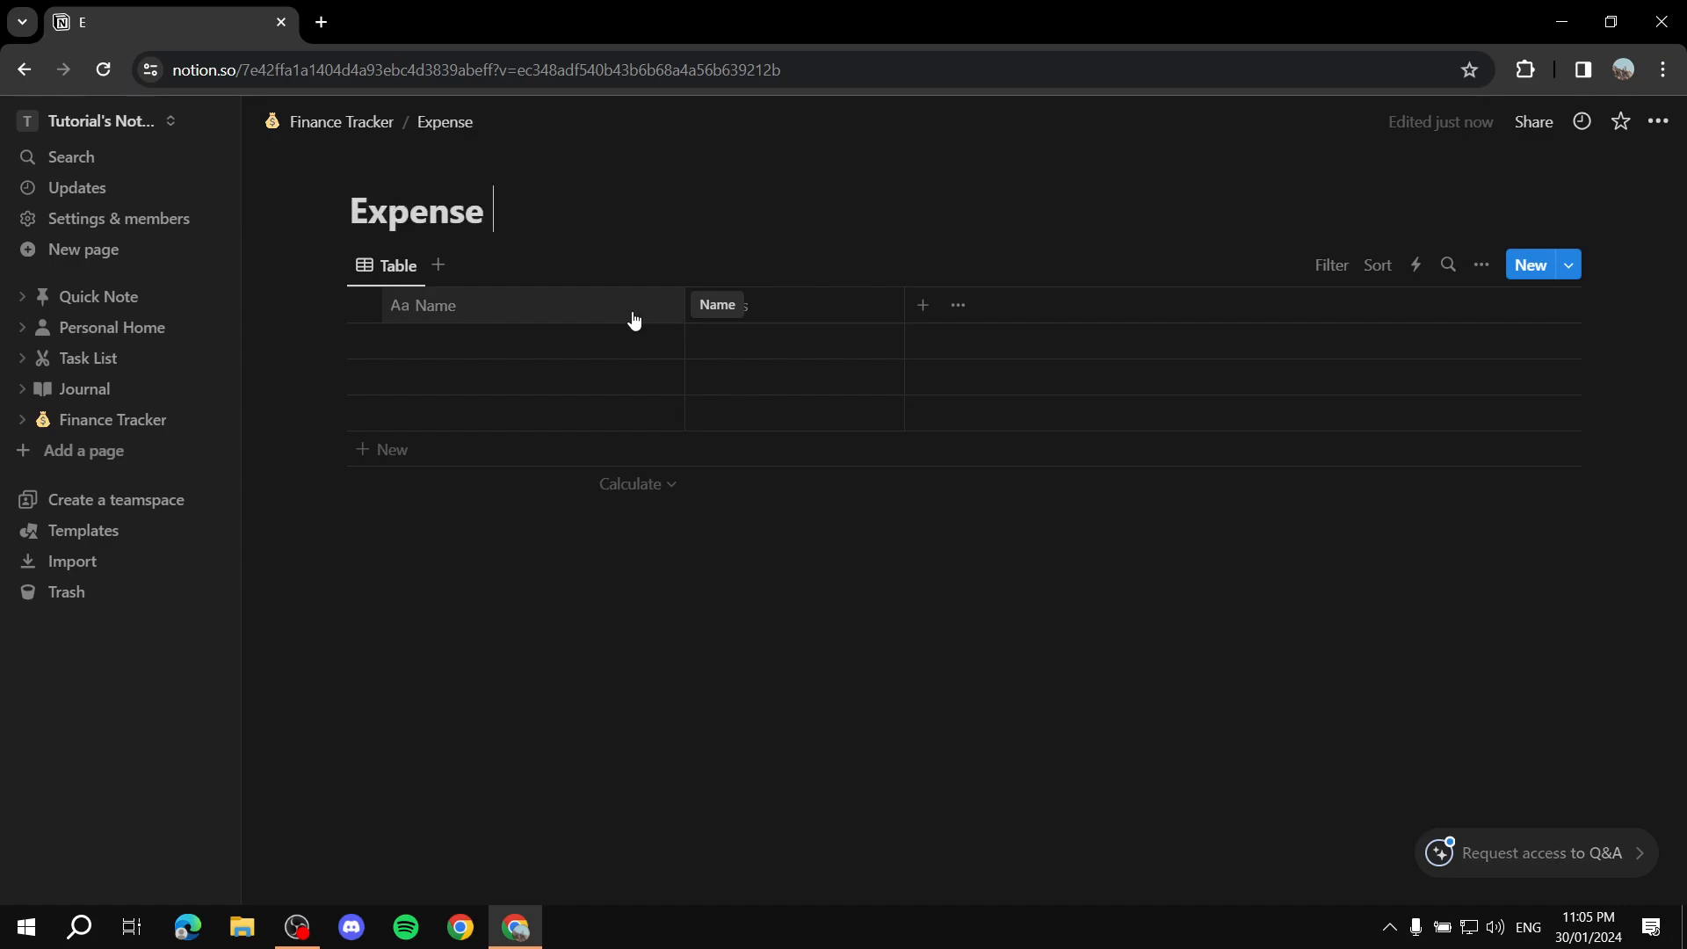
text(Categories)
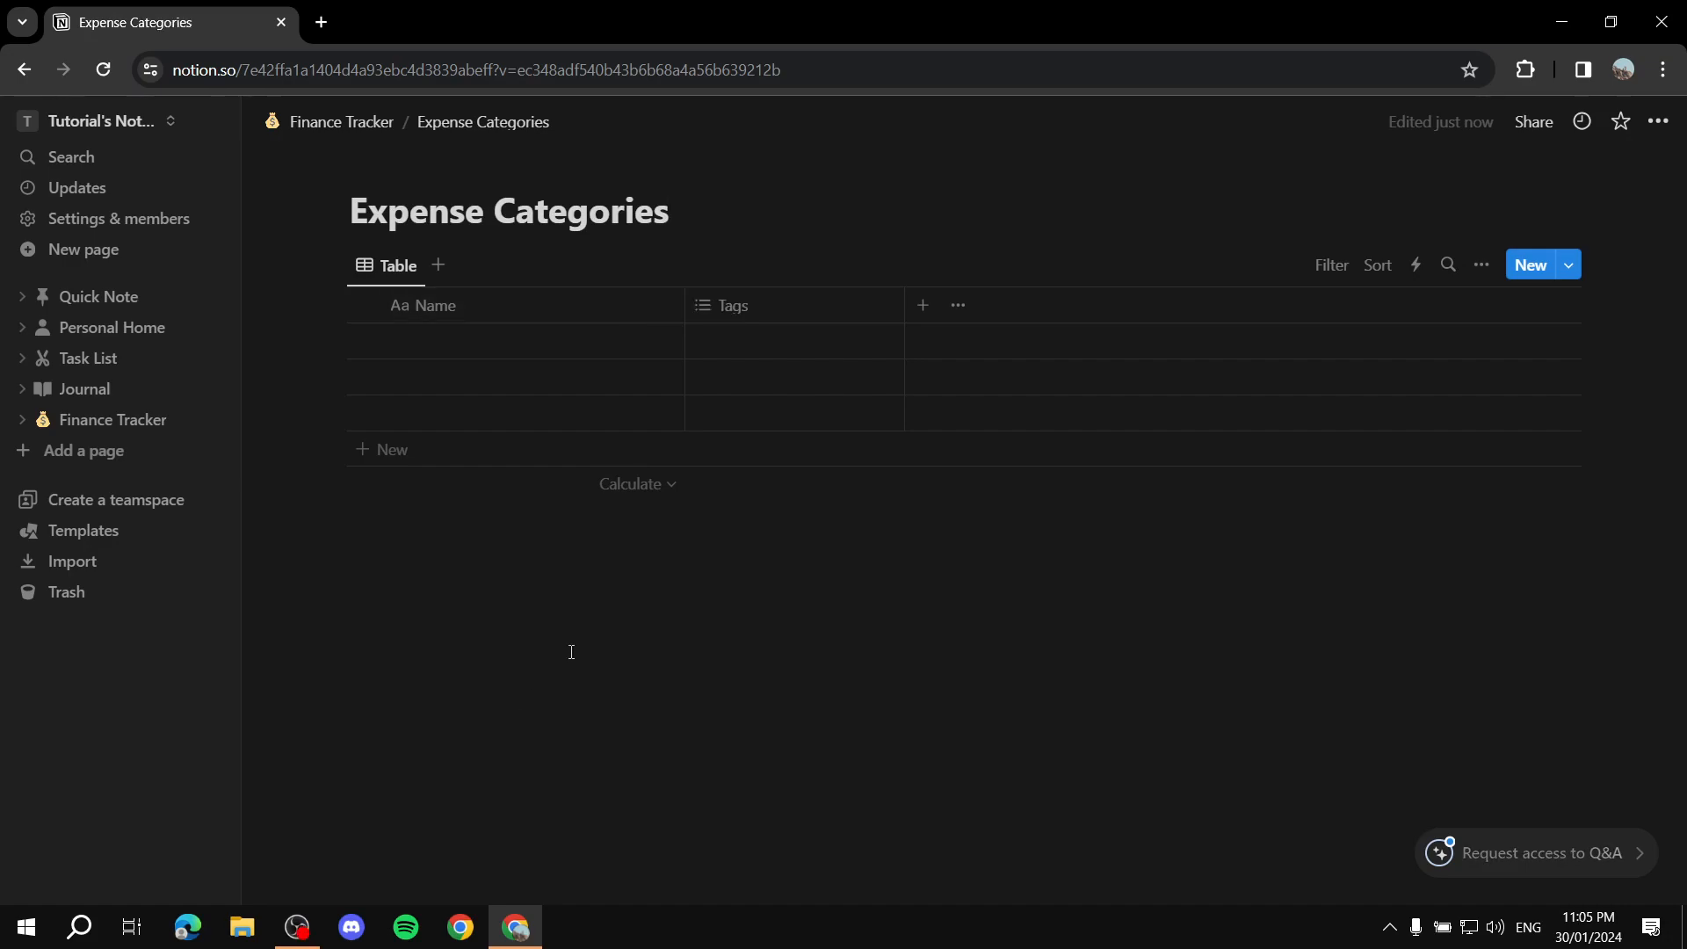
Delete the Tags property from the Expense Categories database
click(801, 309)
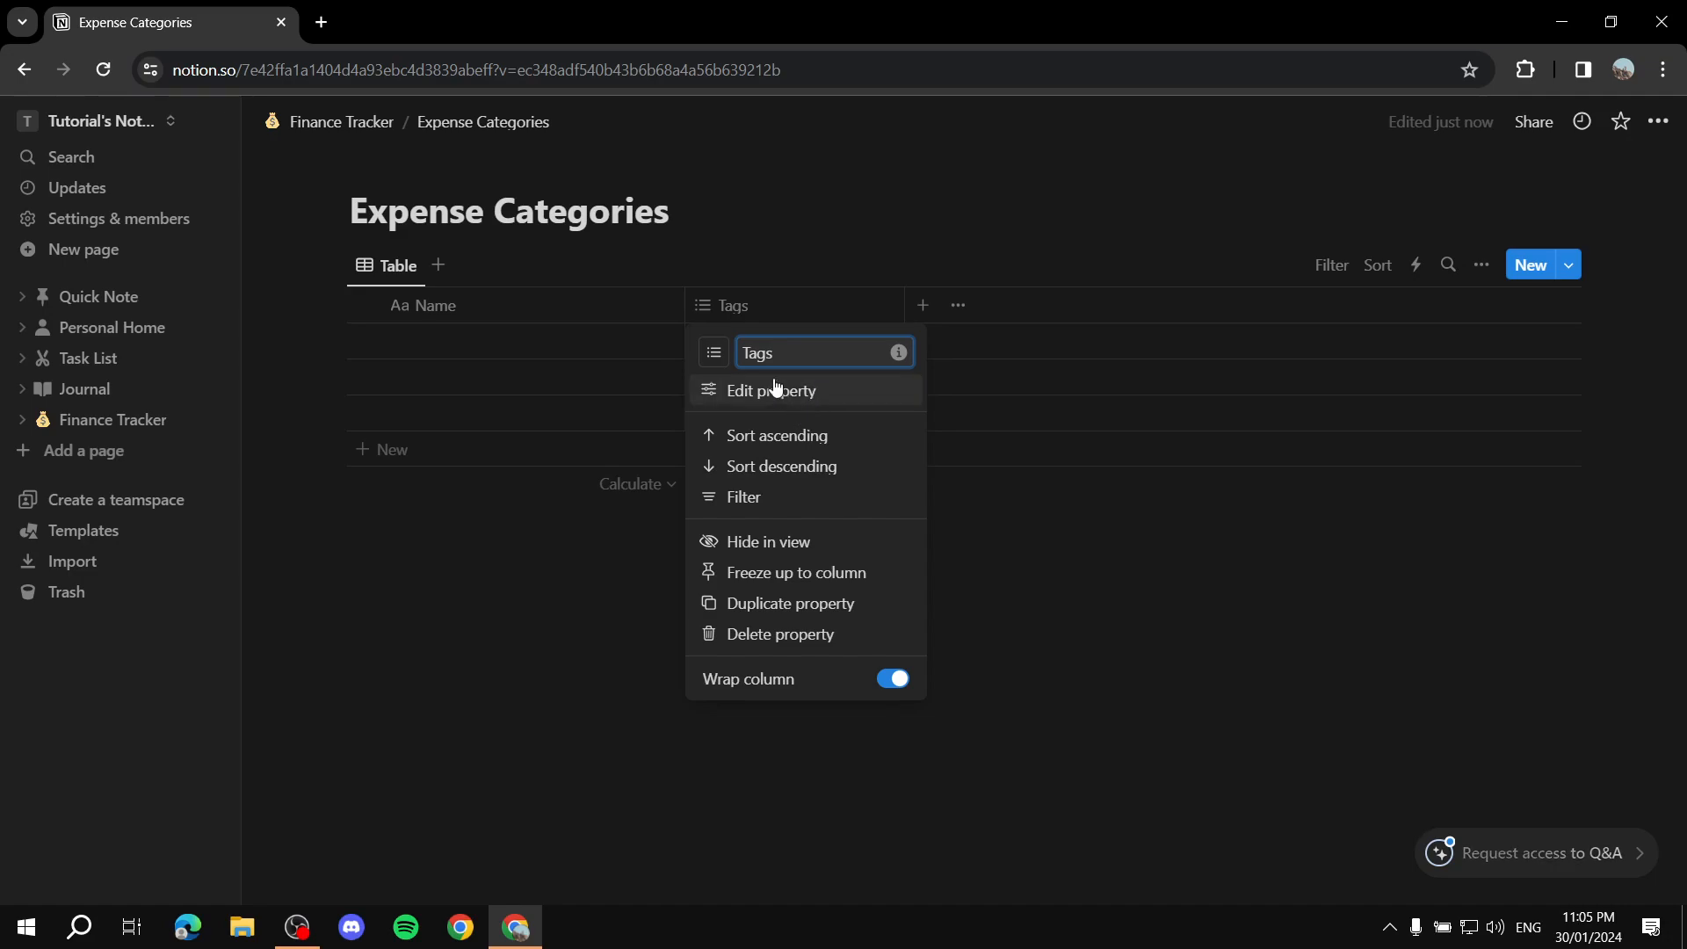
click(799, 634)
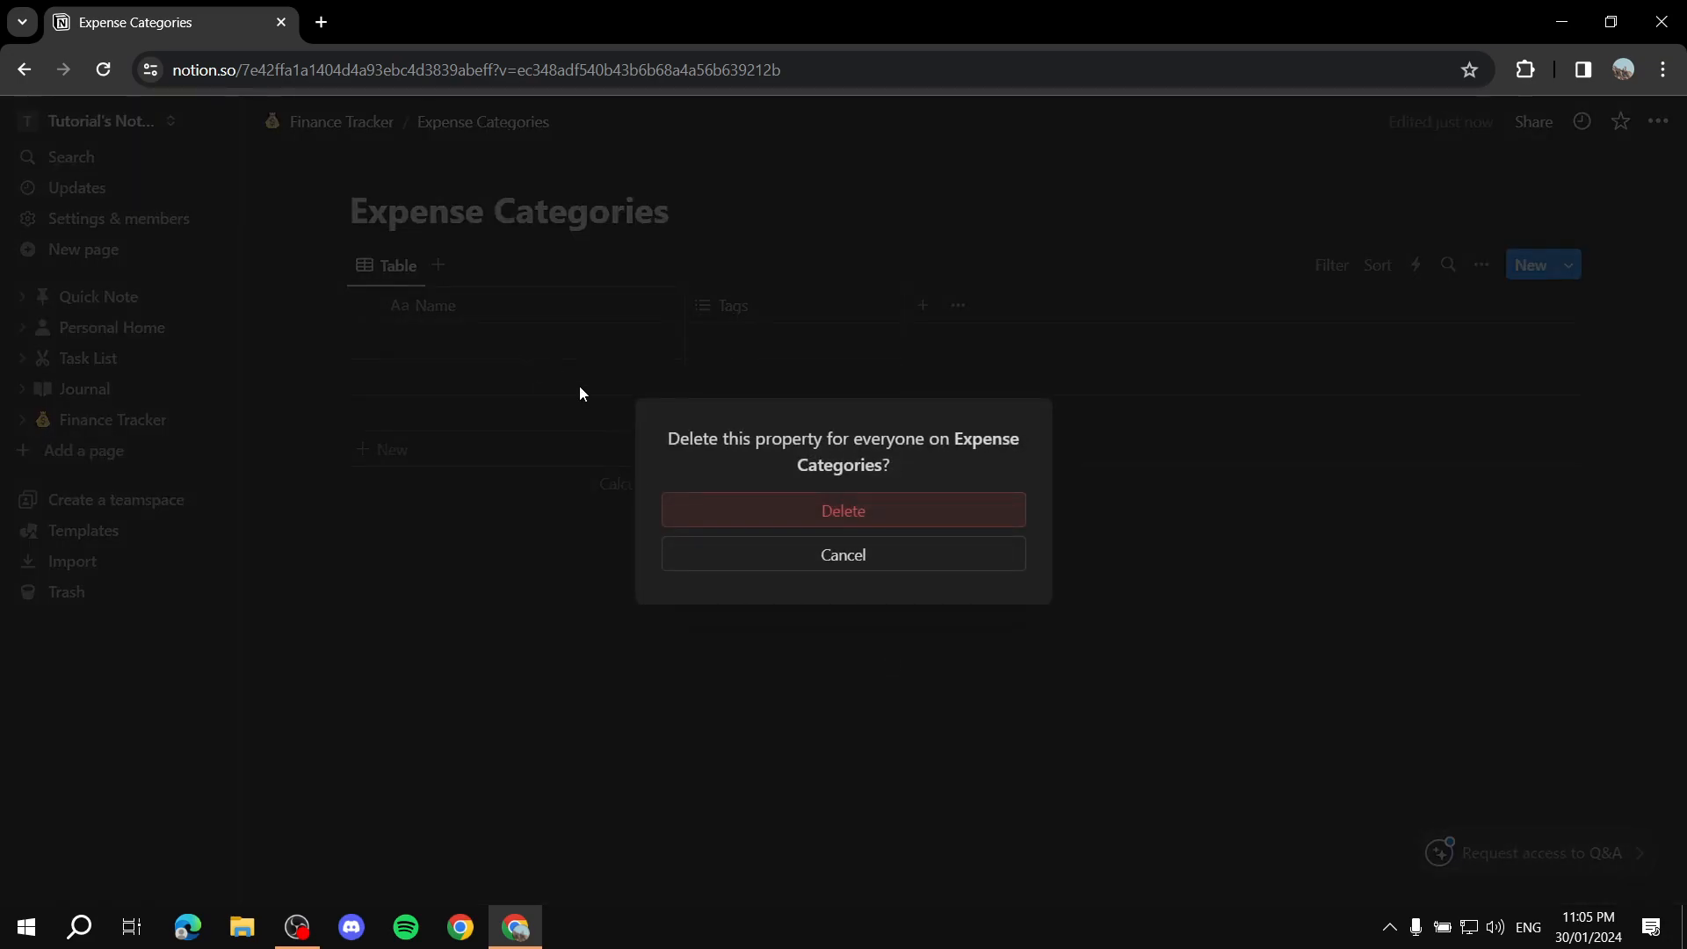
click(862, 524)
Name the three rows of the Expense Categories table Tech, Food and Housing
click(487, 342)
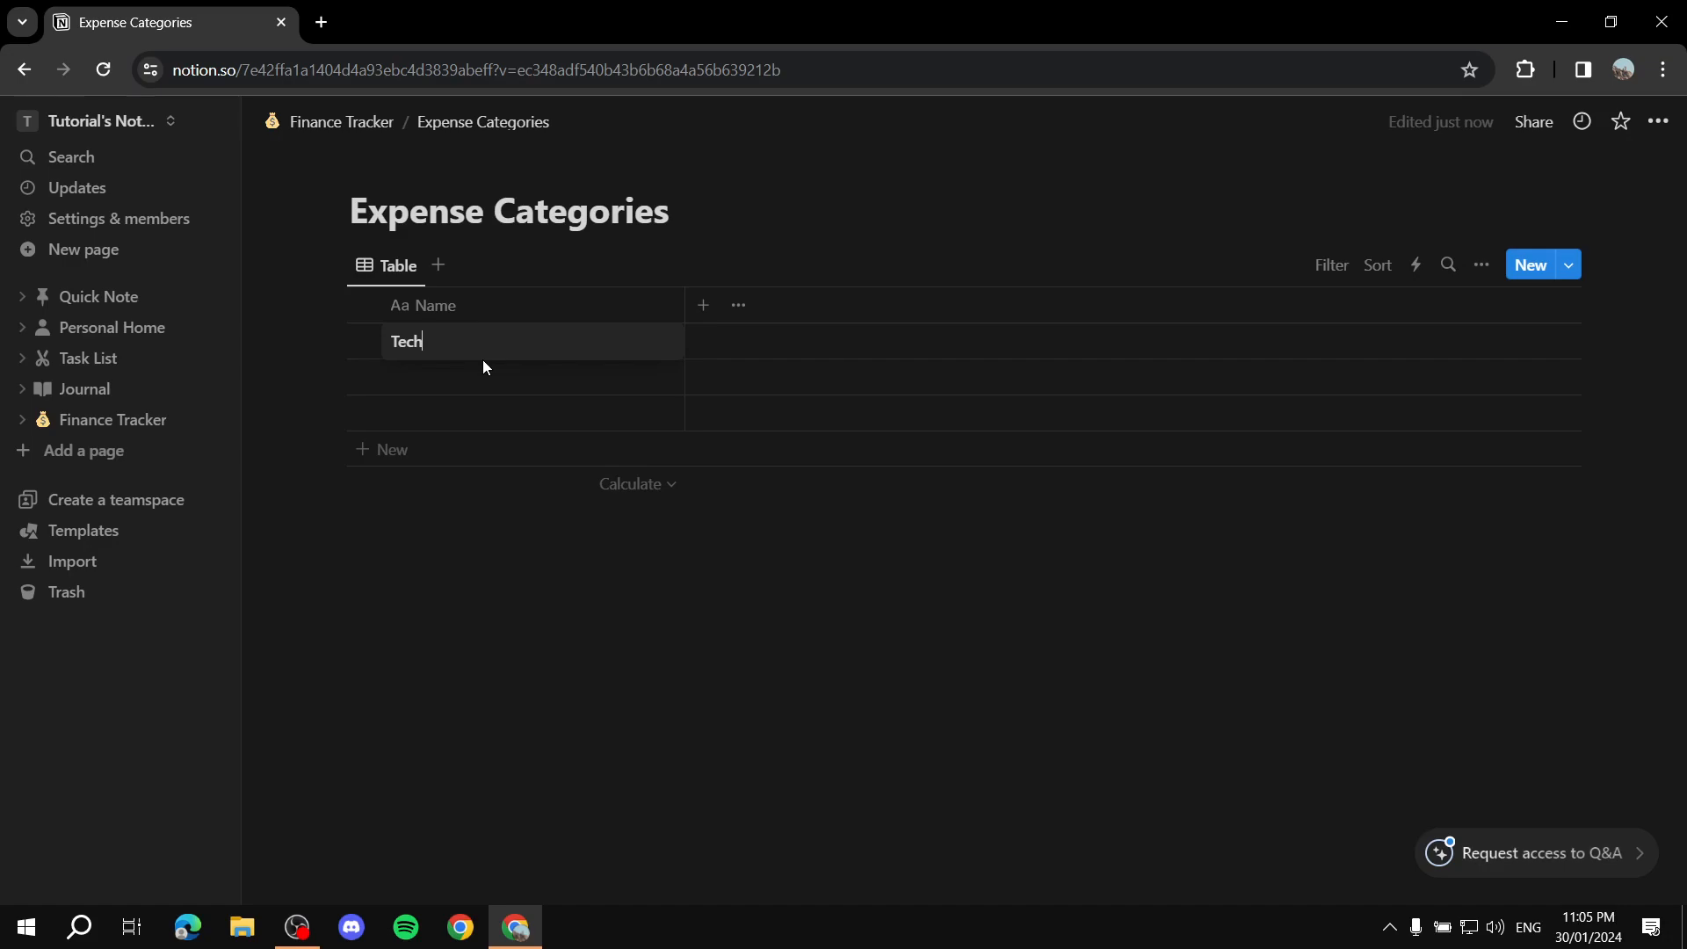
click(468, 376)
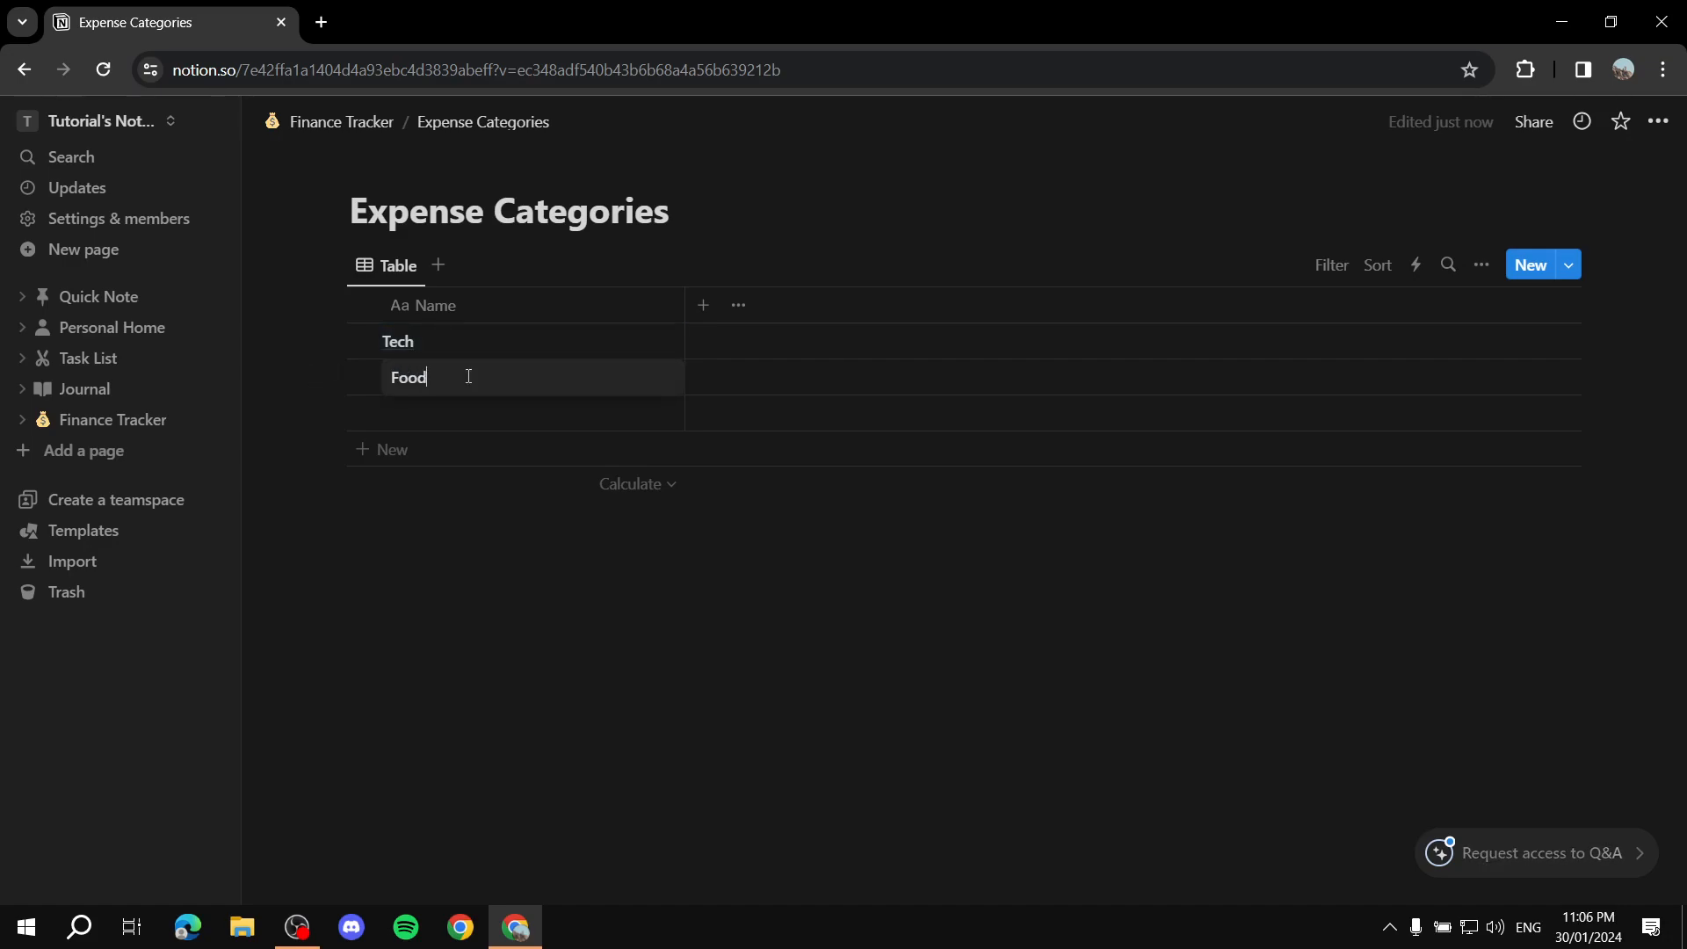
text(Food)
key(Return)
click(464, 413)
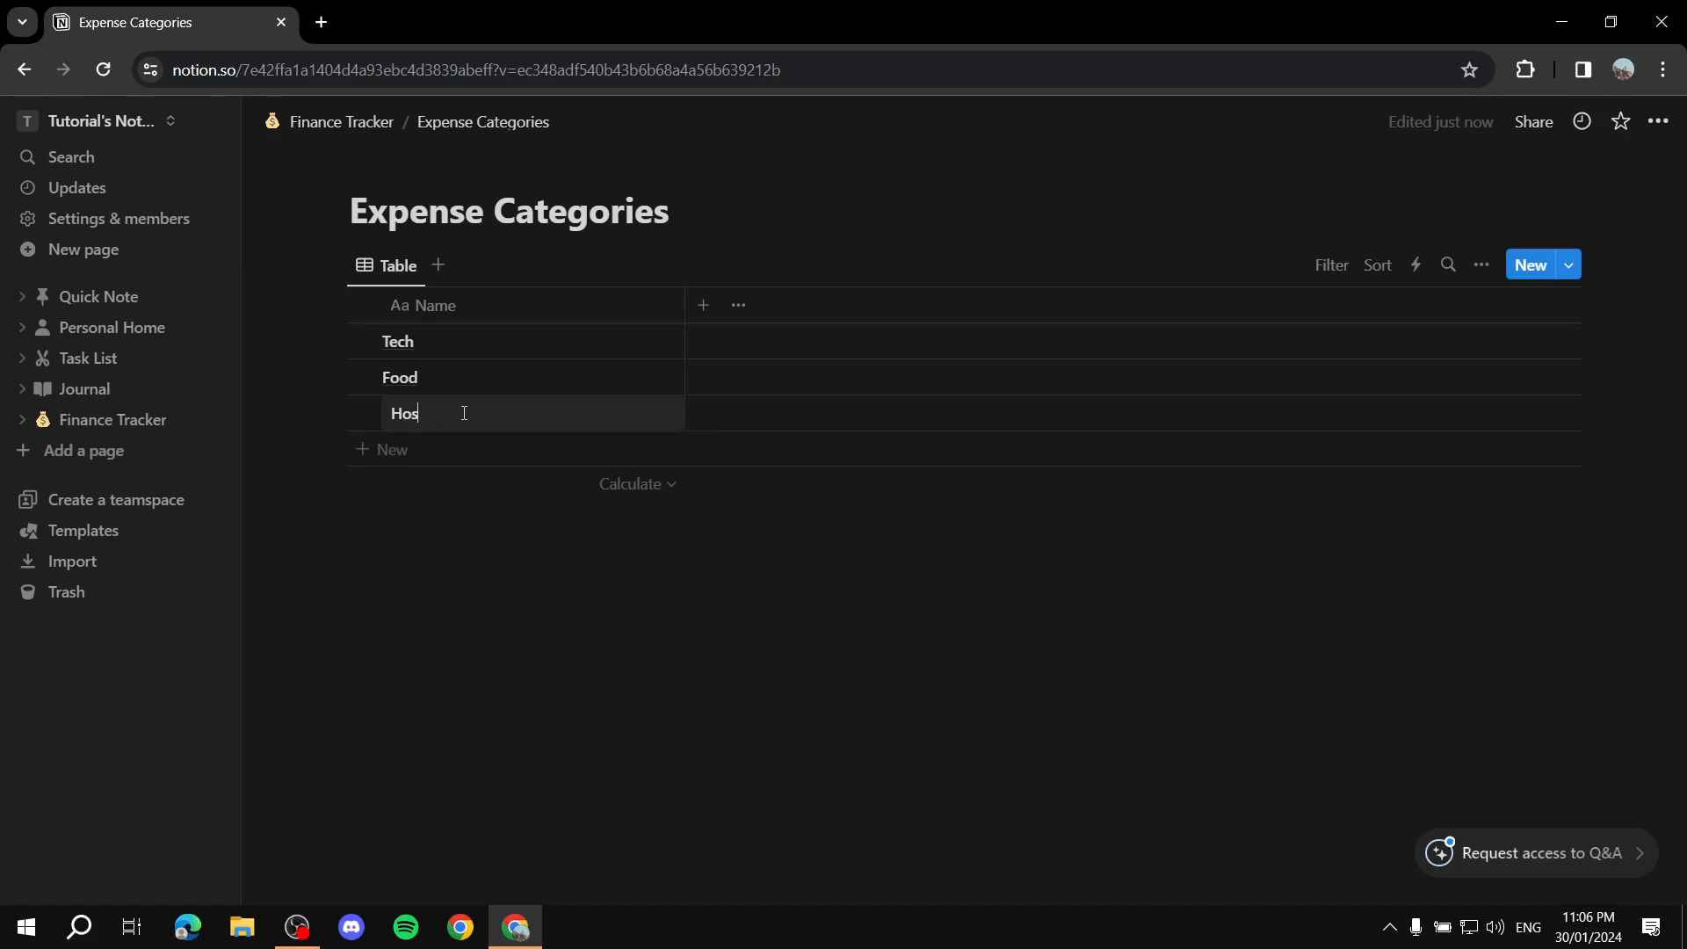
key(Escape)
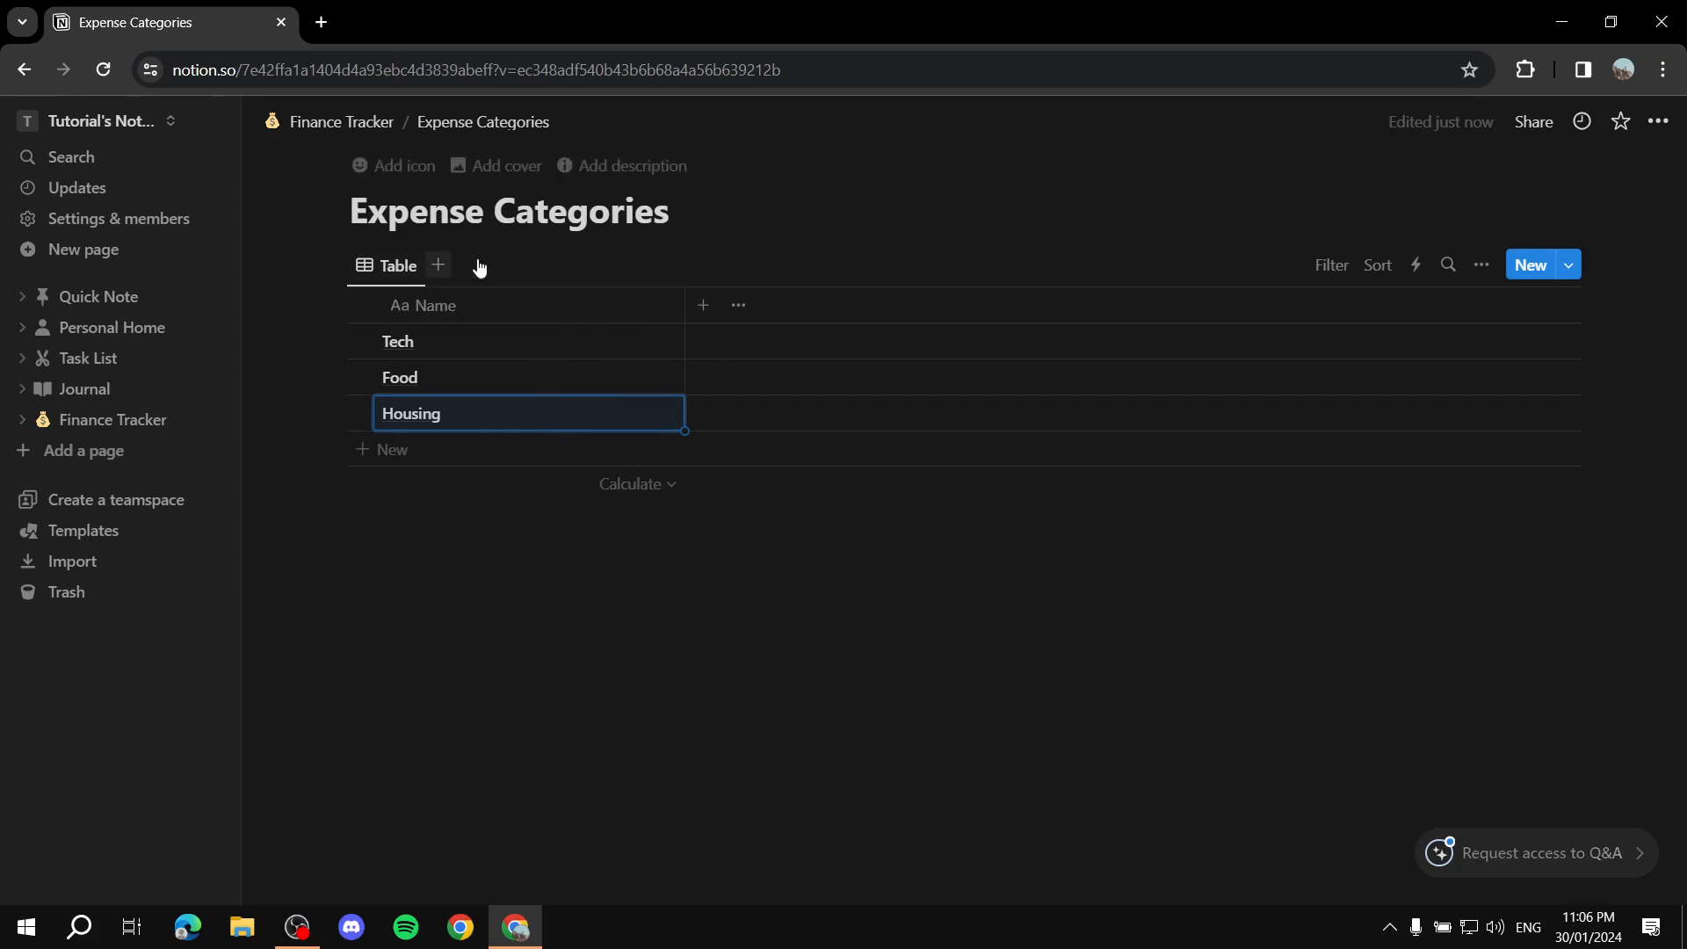
Add a relation property linking Expense Categories to the Income & Expenses database, also shown on Income & Expenses
click(702, 306)
text(Relat)
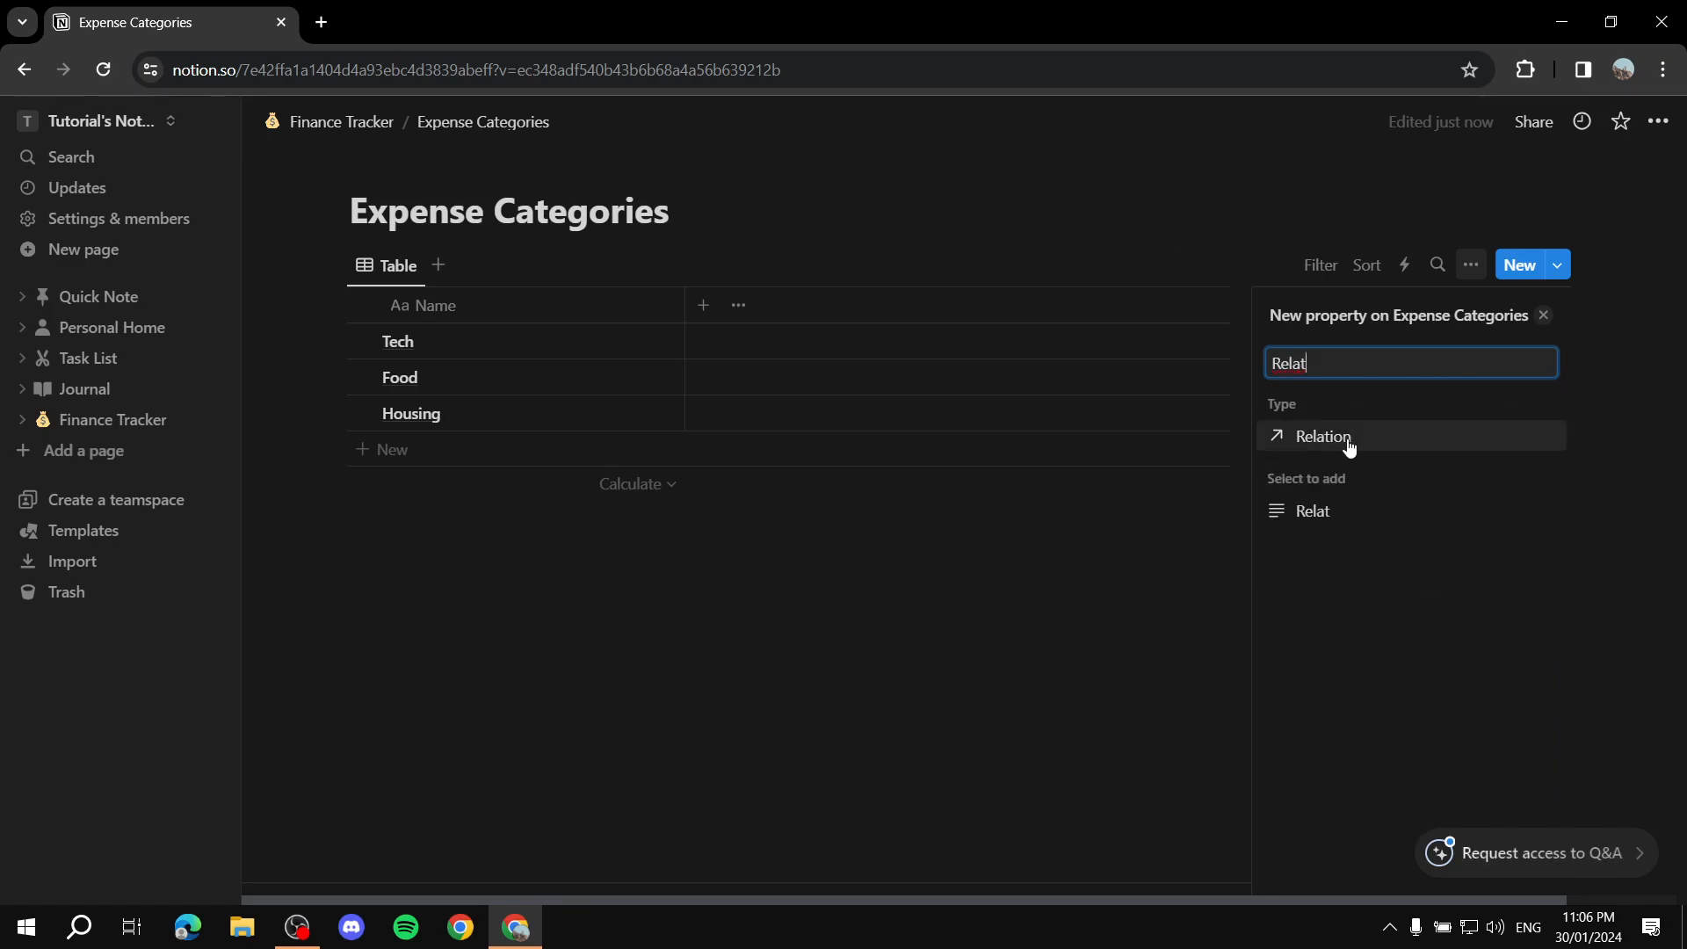
click(1349, 439)
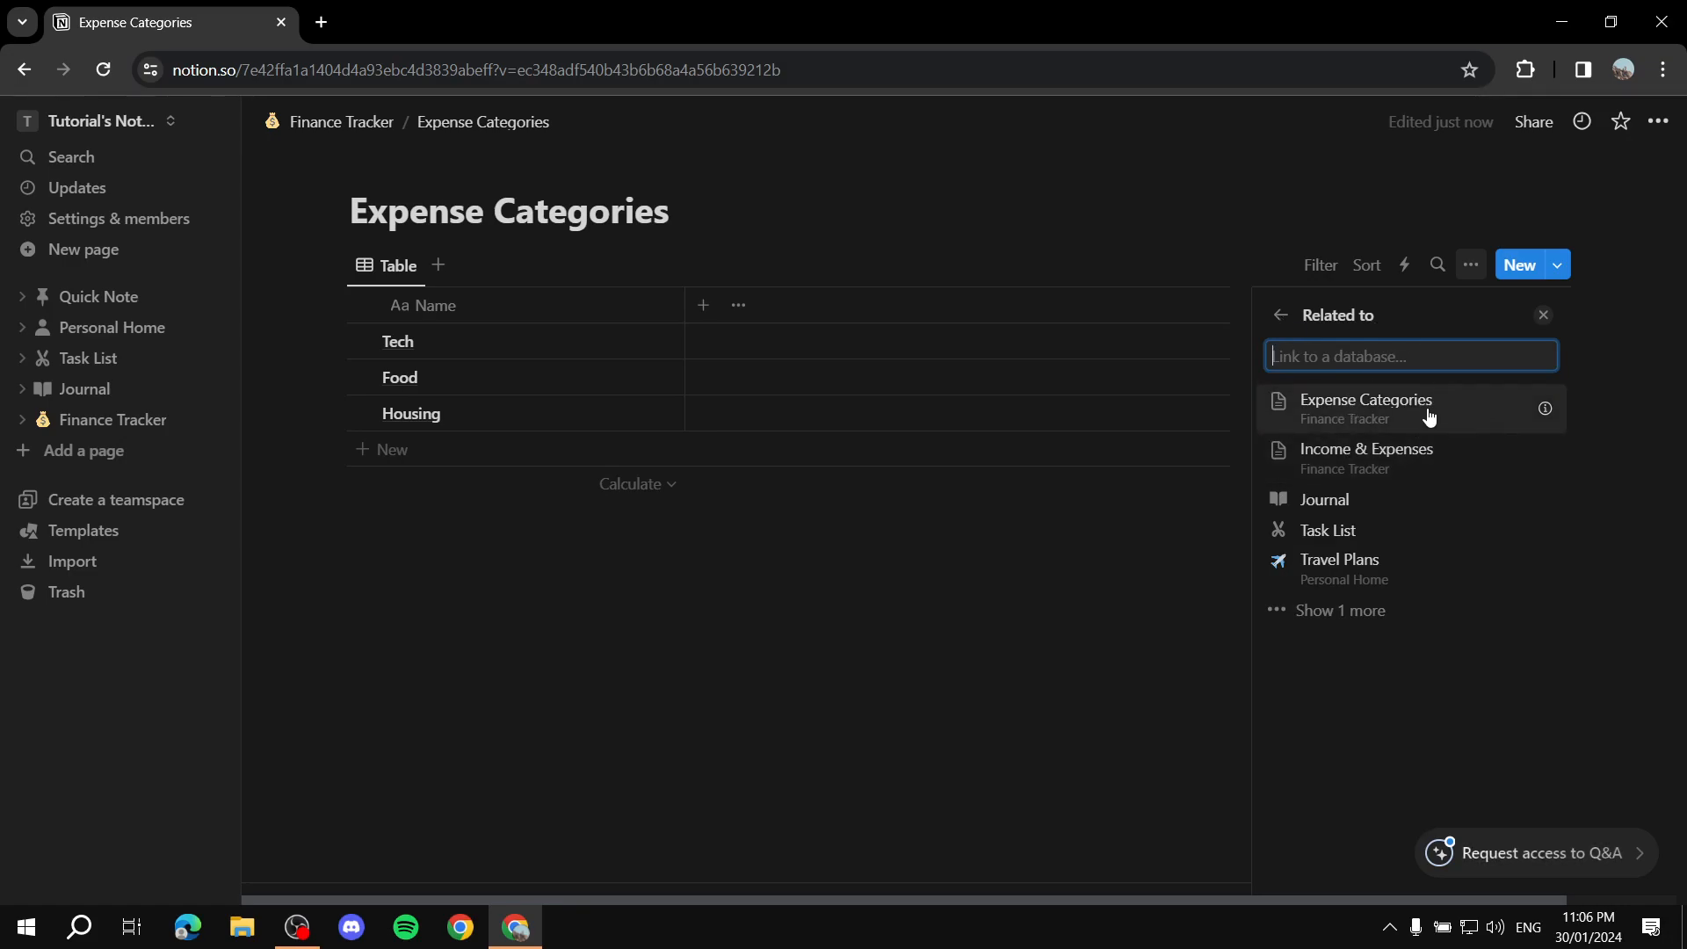
click(1380, 460)
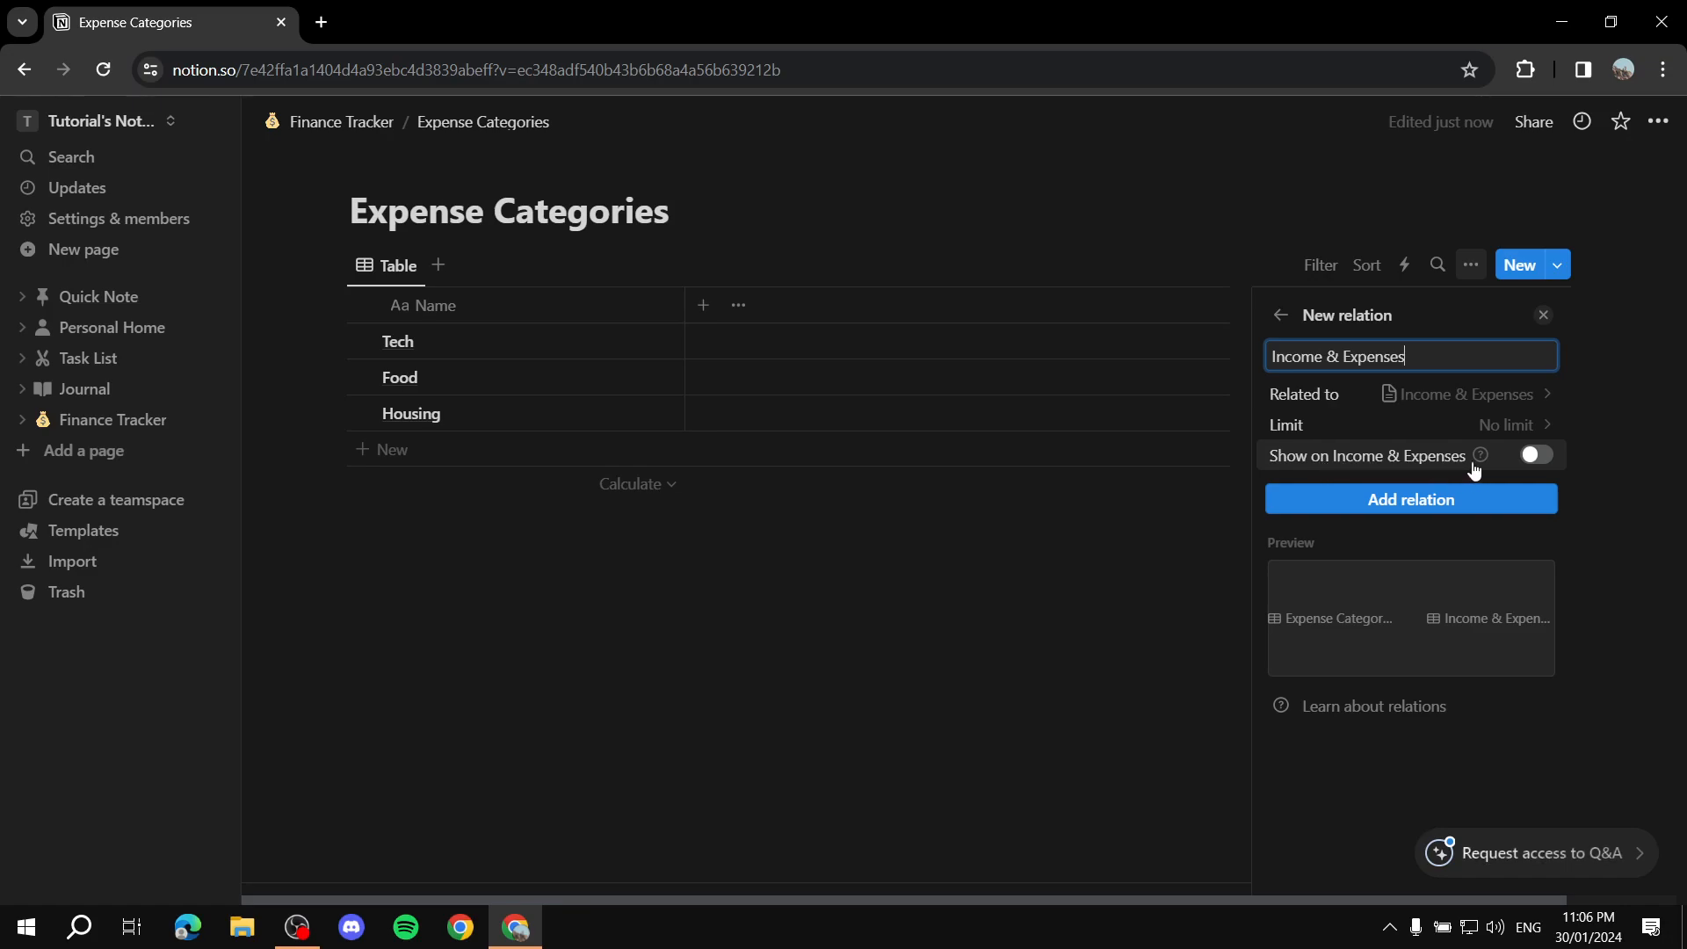
click(1529, 458)
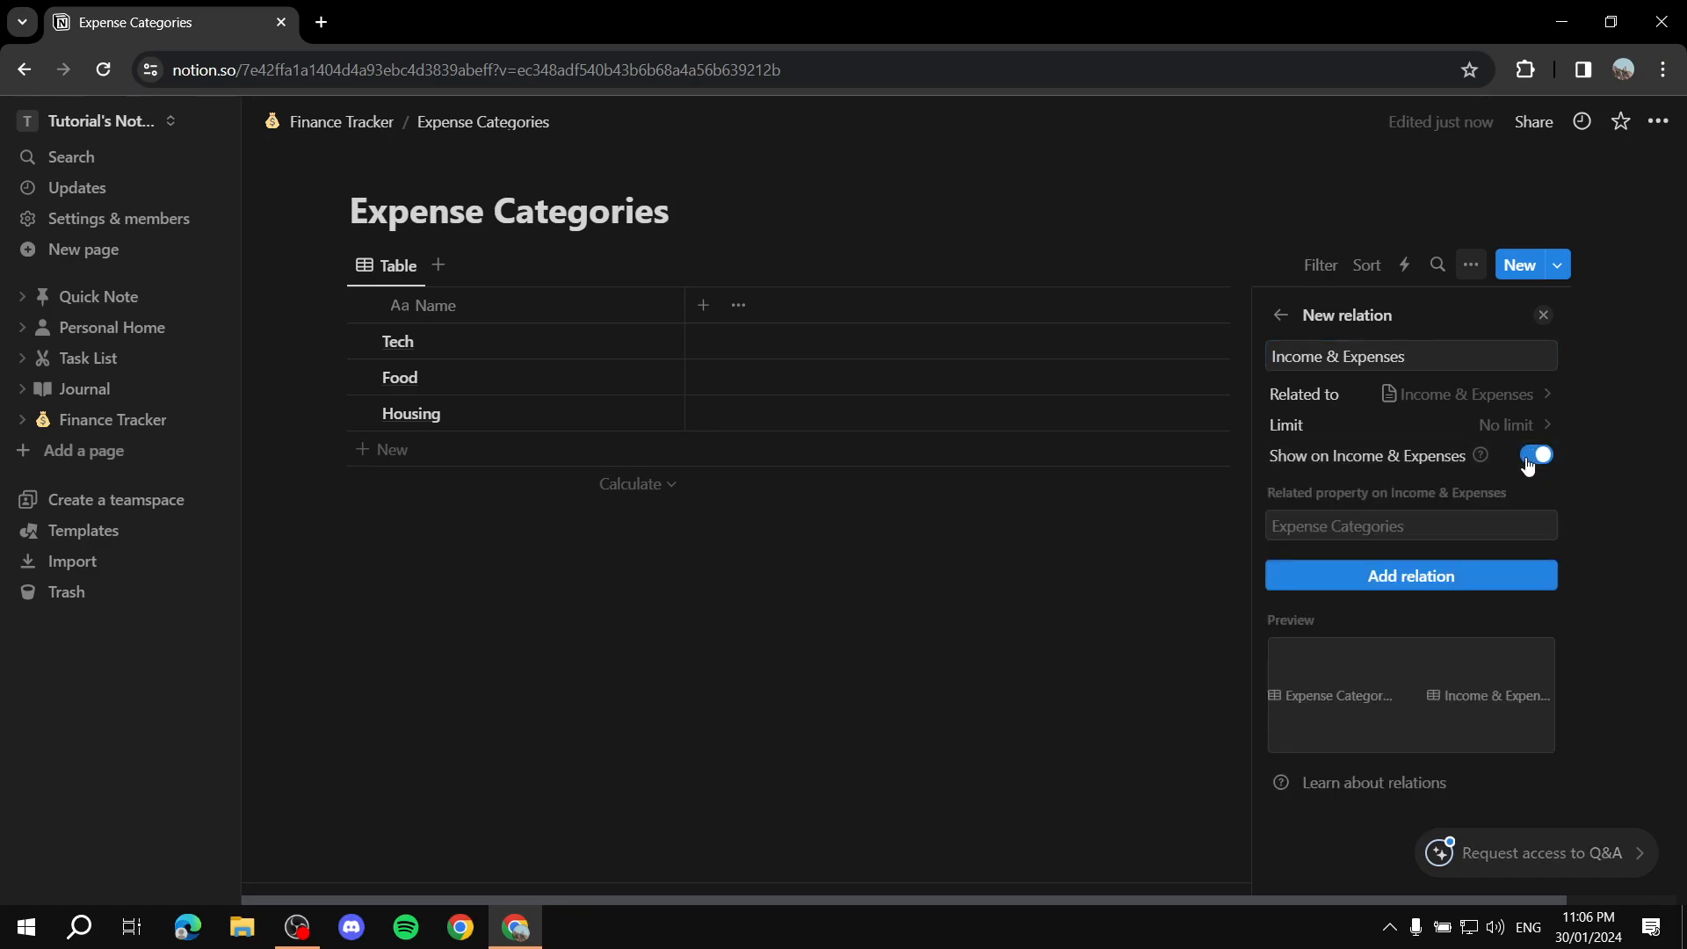
click(1412, 578)
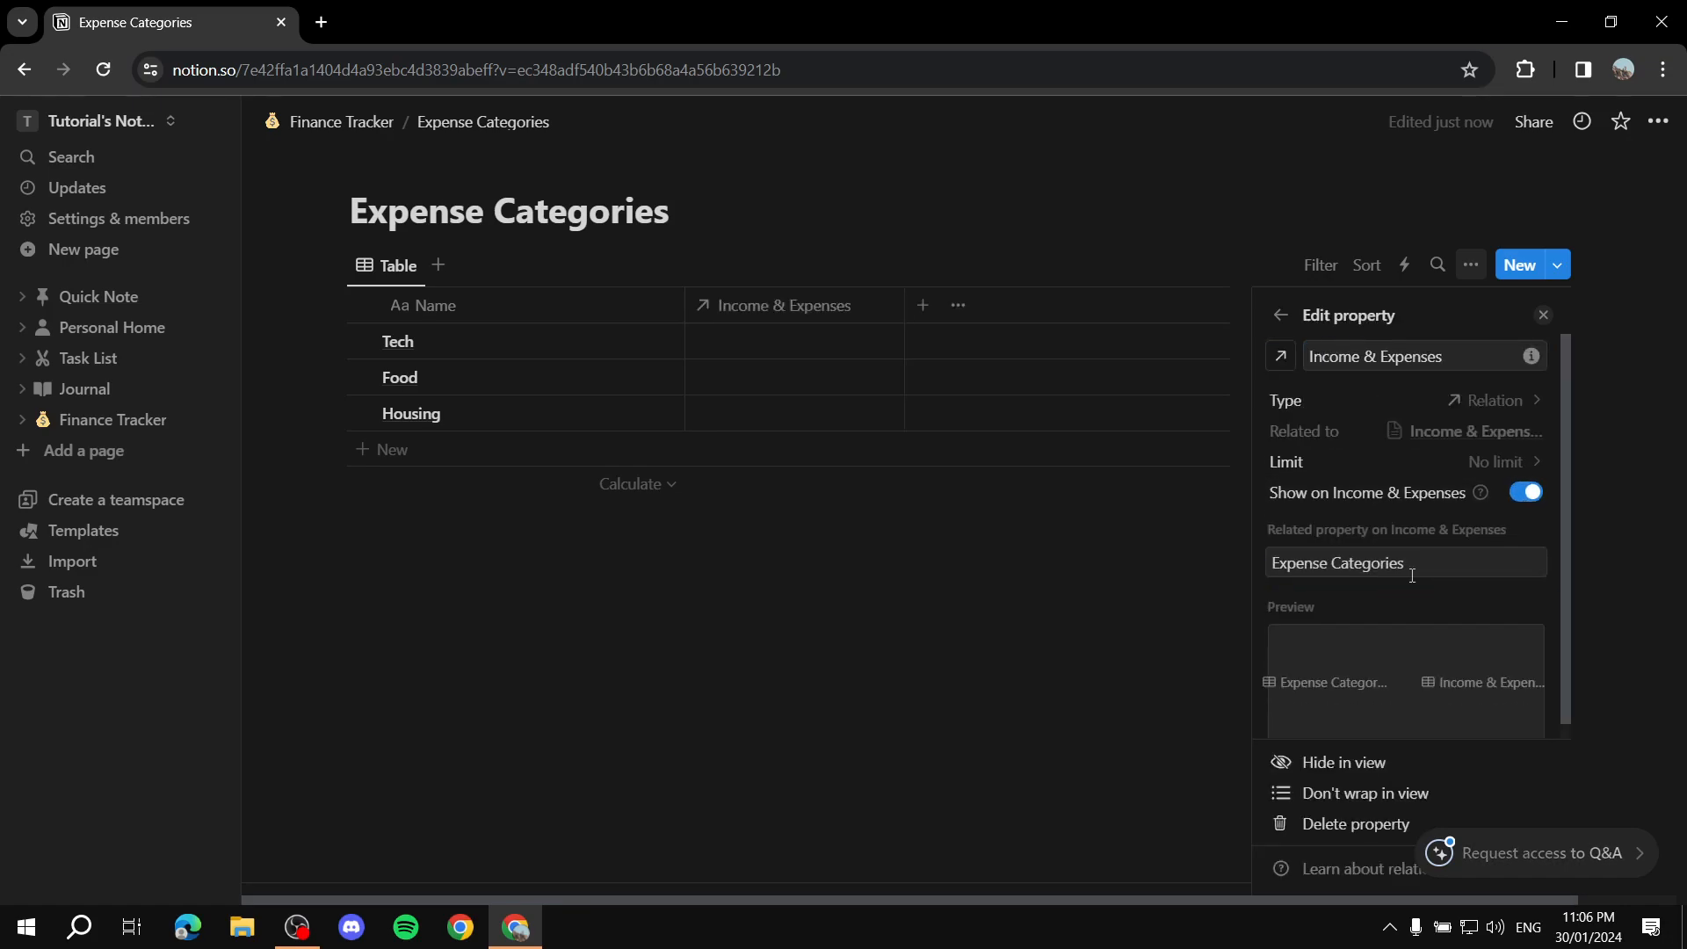
click(970, 671)
click(922, 307)
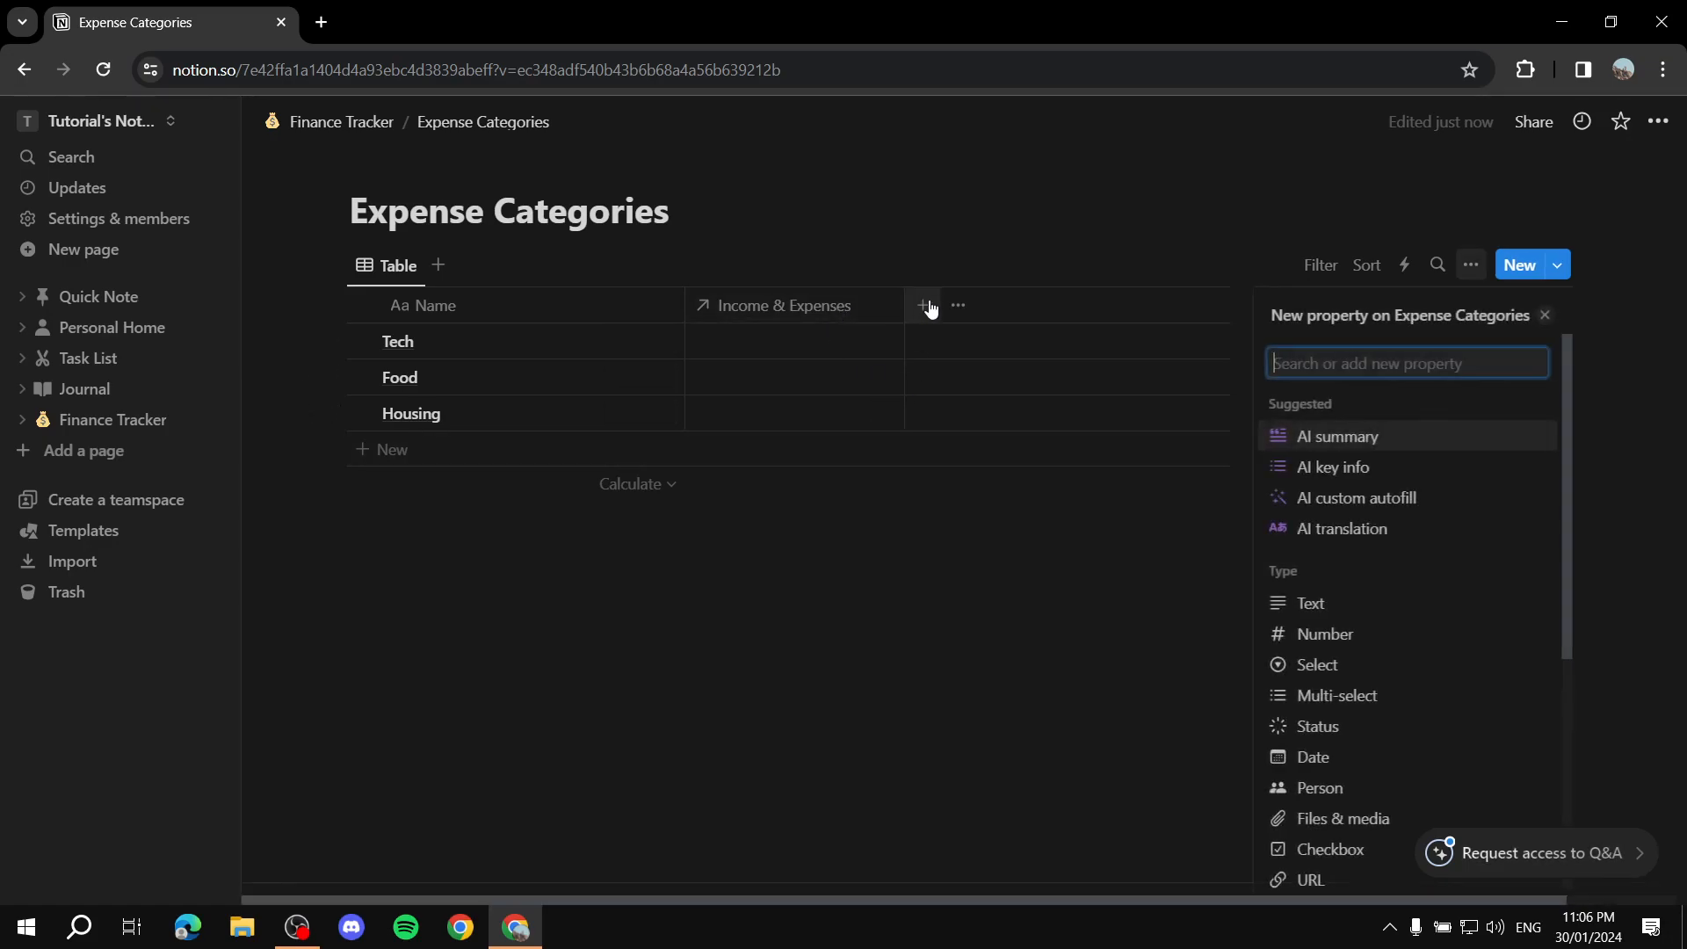
text(rollu)
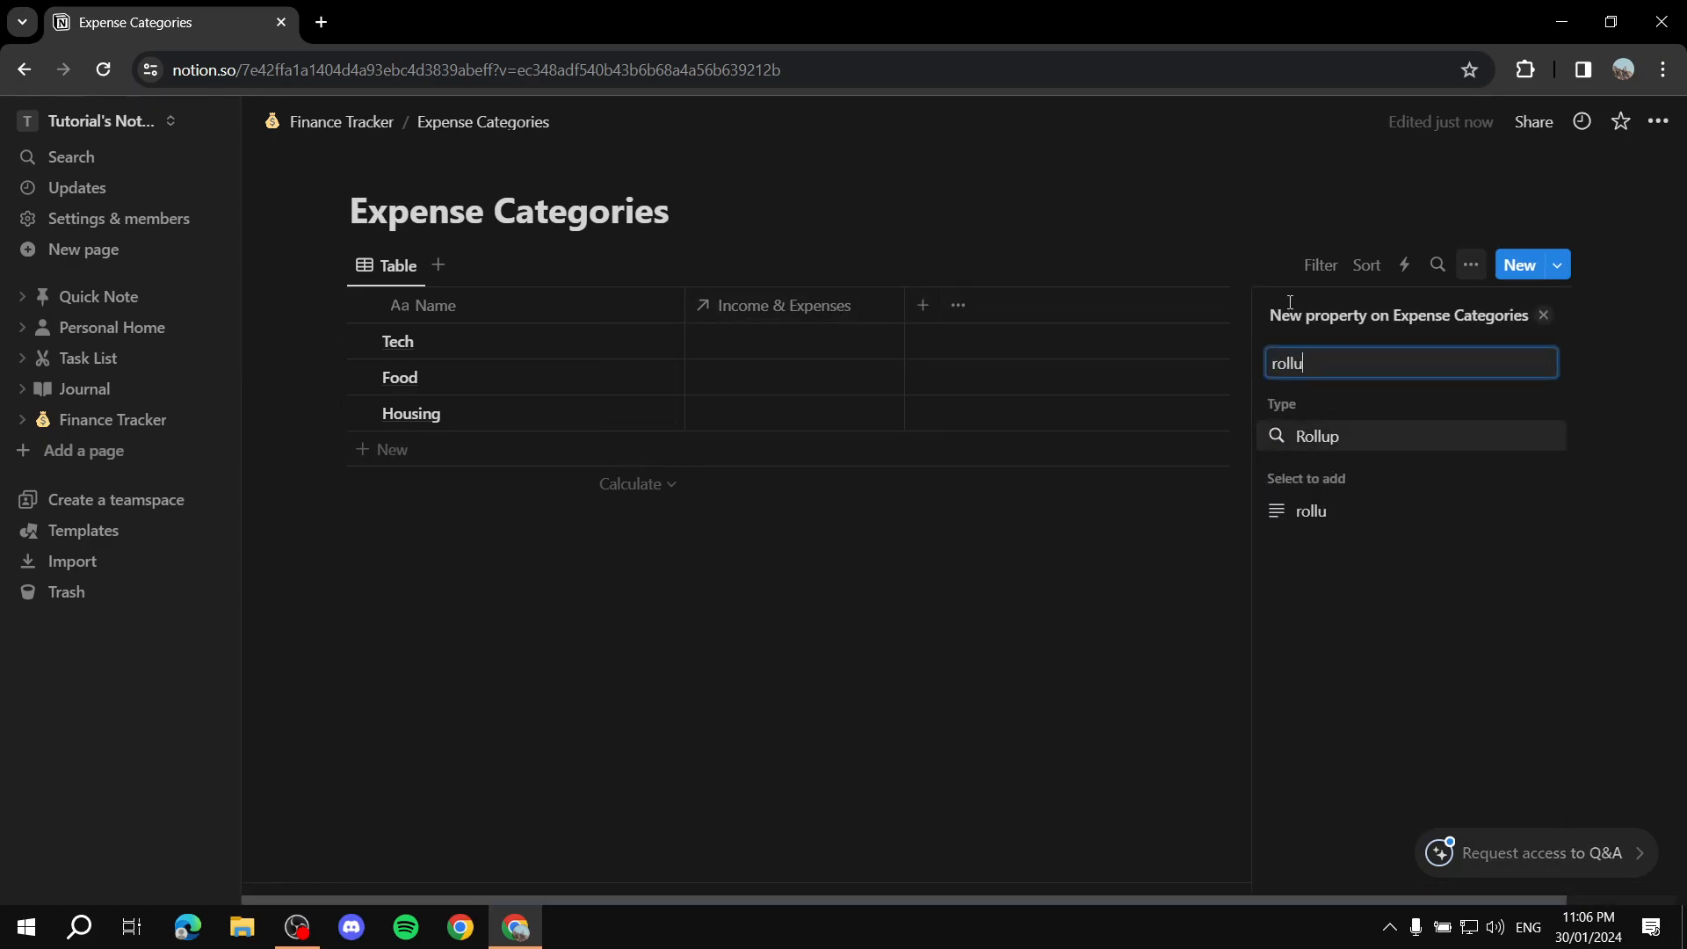
click(933, 666)
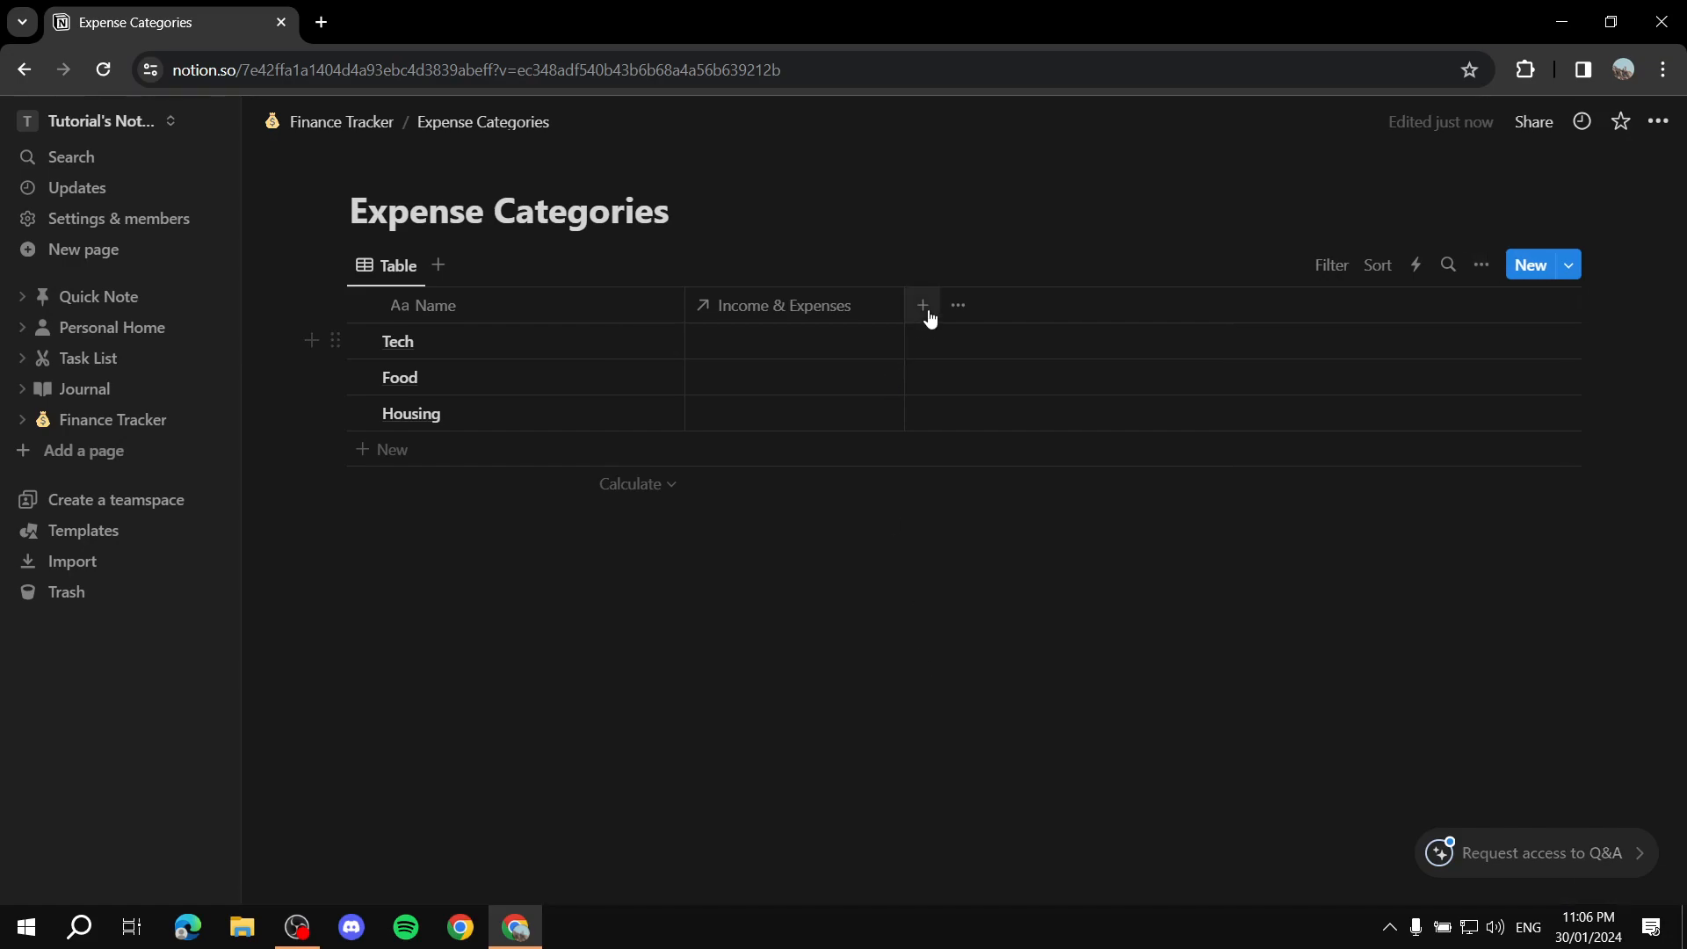
Add a rollup property named "Expense Amount" to the Expense Categories database
click(923, 305)
text(rollup)
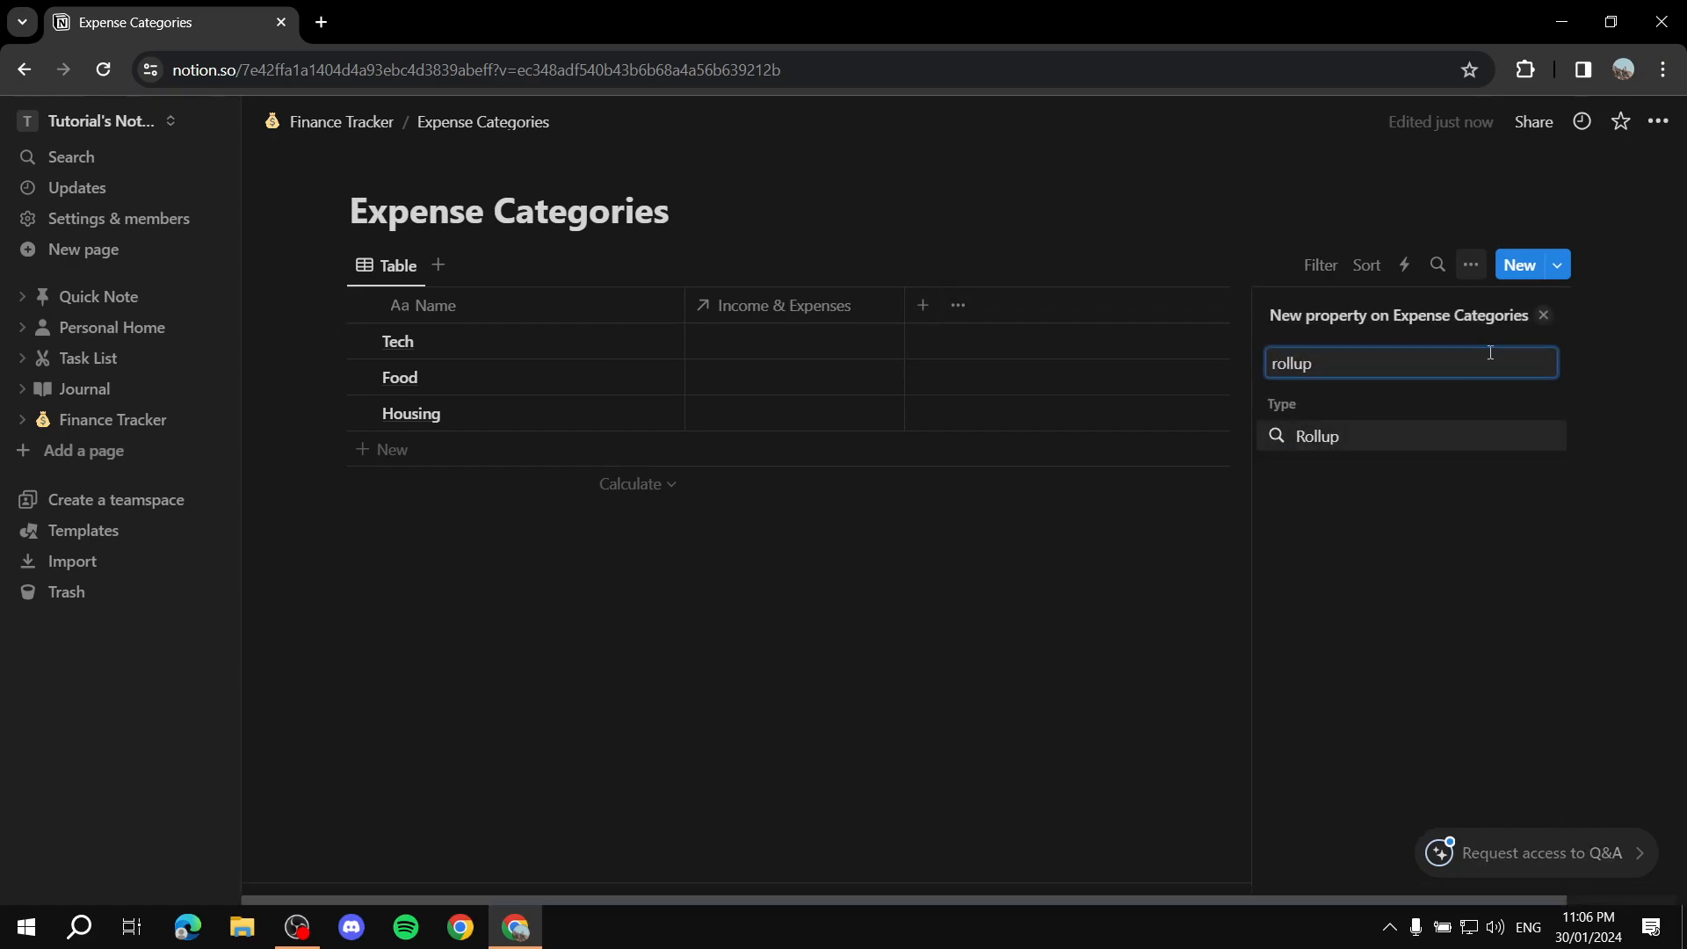
key(Return)
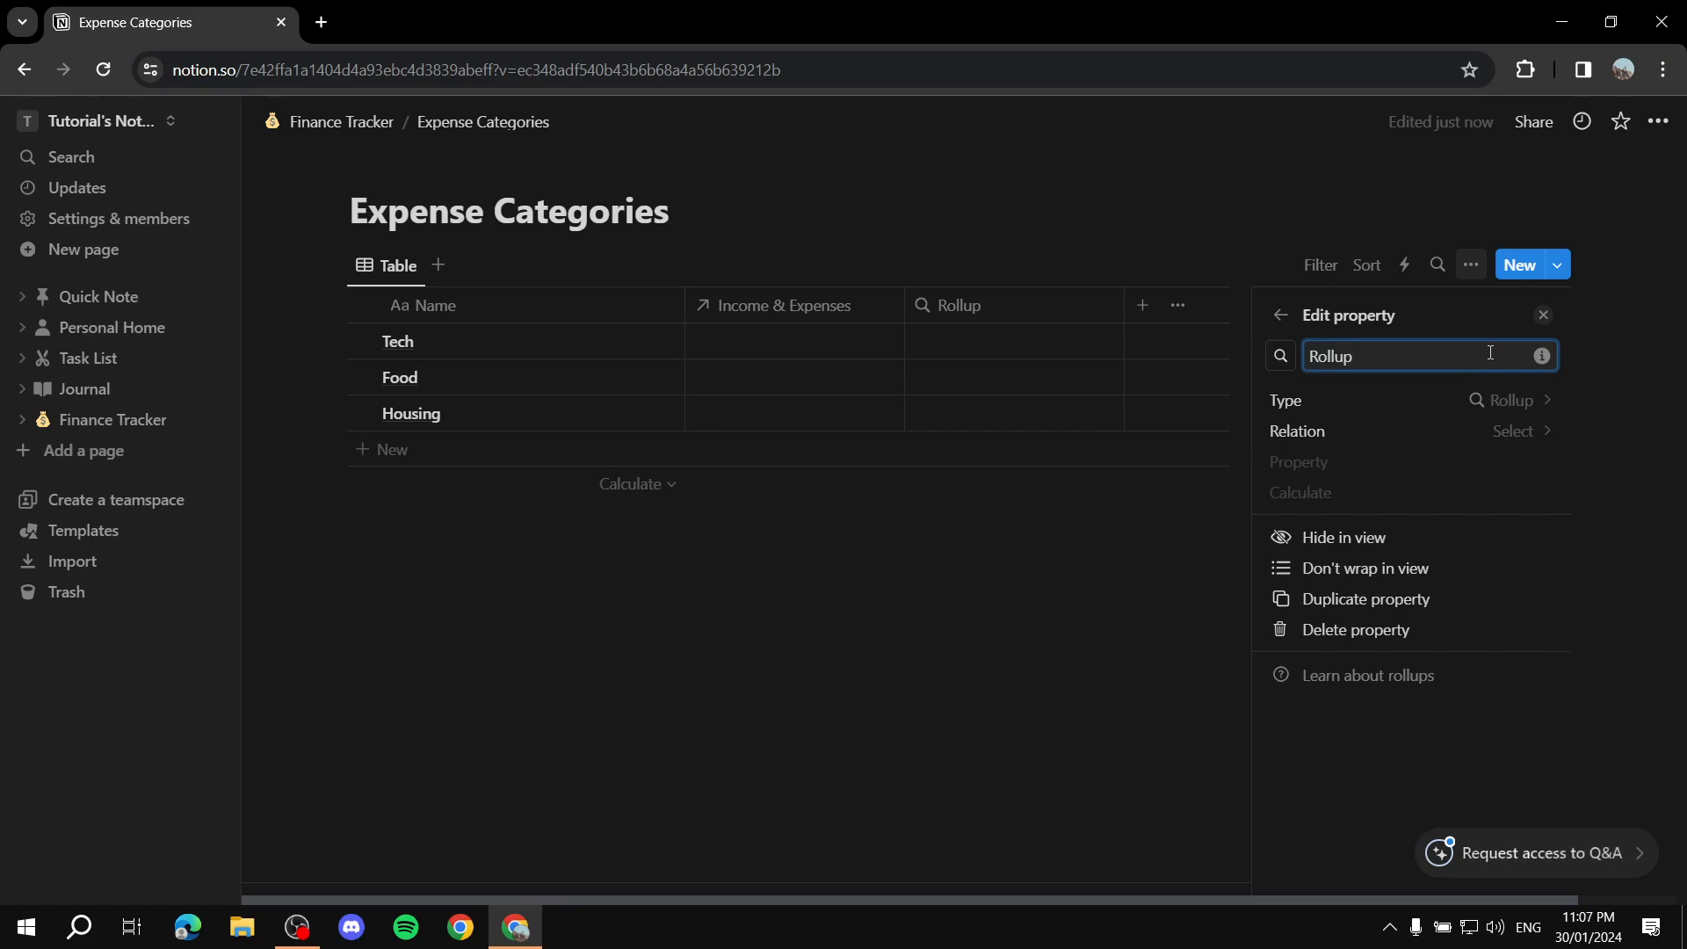
key(BackSpace)
key(BackSpace)
key(BackSpace)
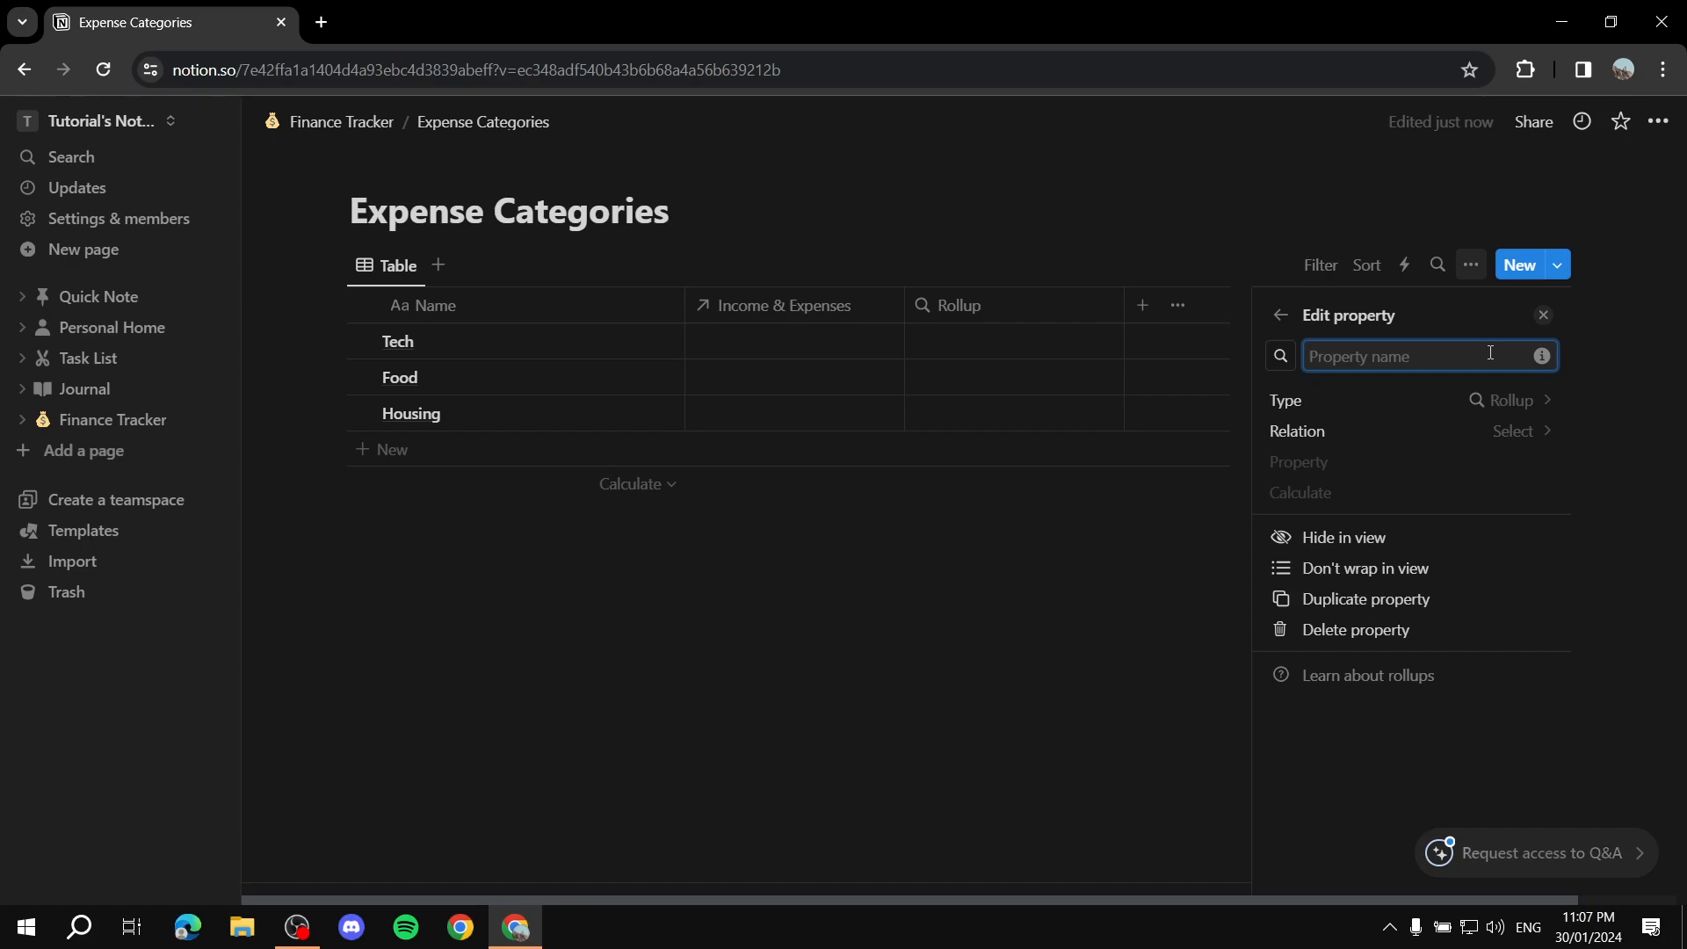
text(Expense Amount)
Configure the Expense Amount rollup to use the Income & Expenses relation, its Expense Amount property and the Sum calculation
click(1525, 427)
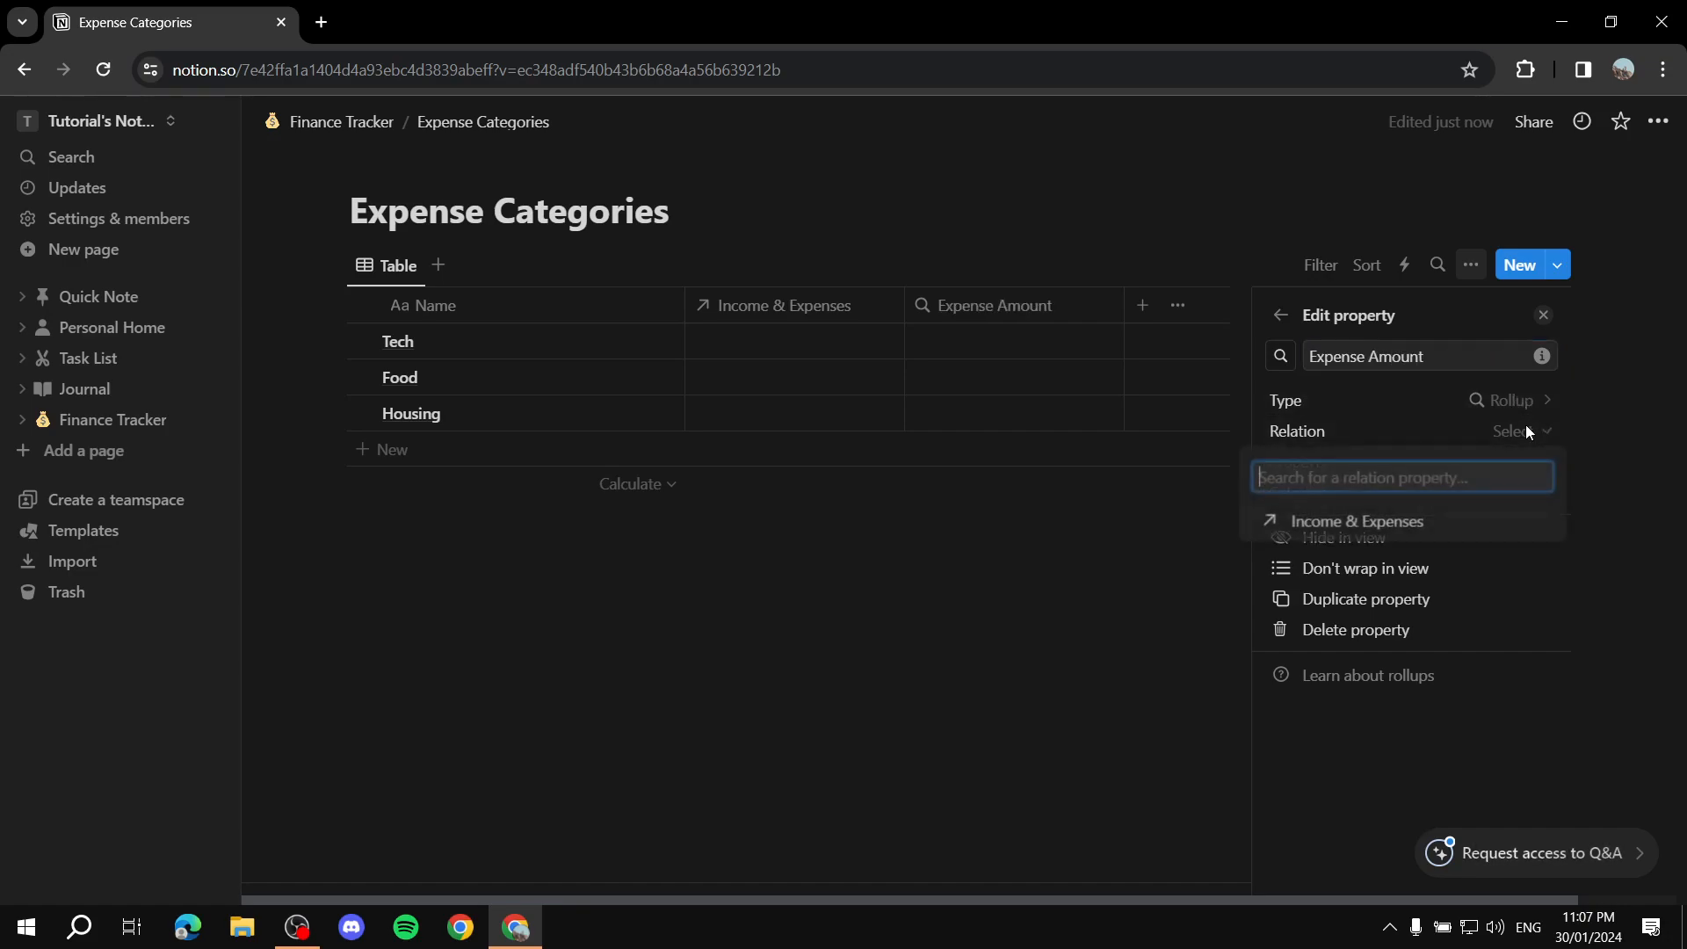
click(1424, 528)
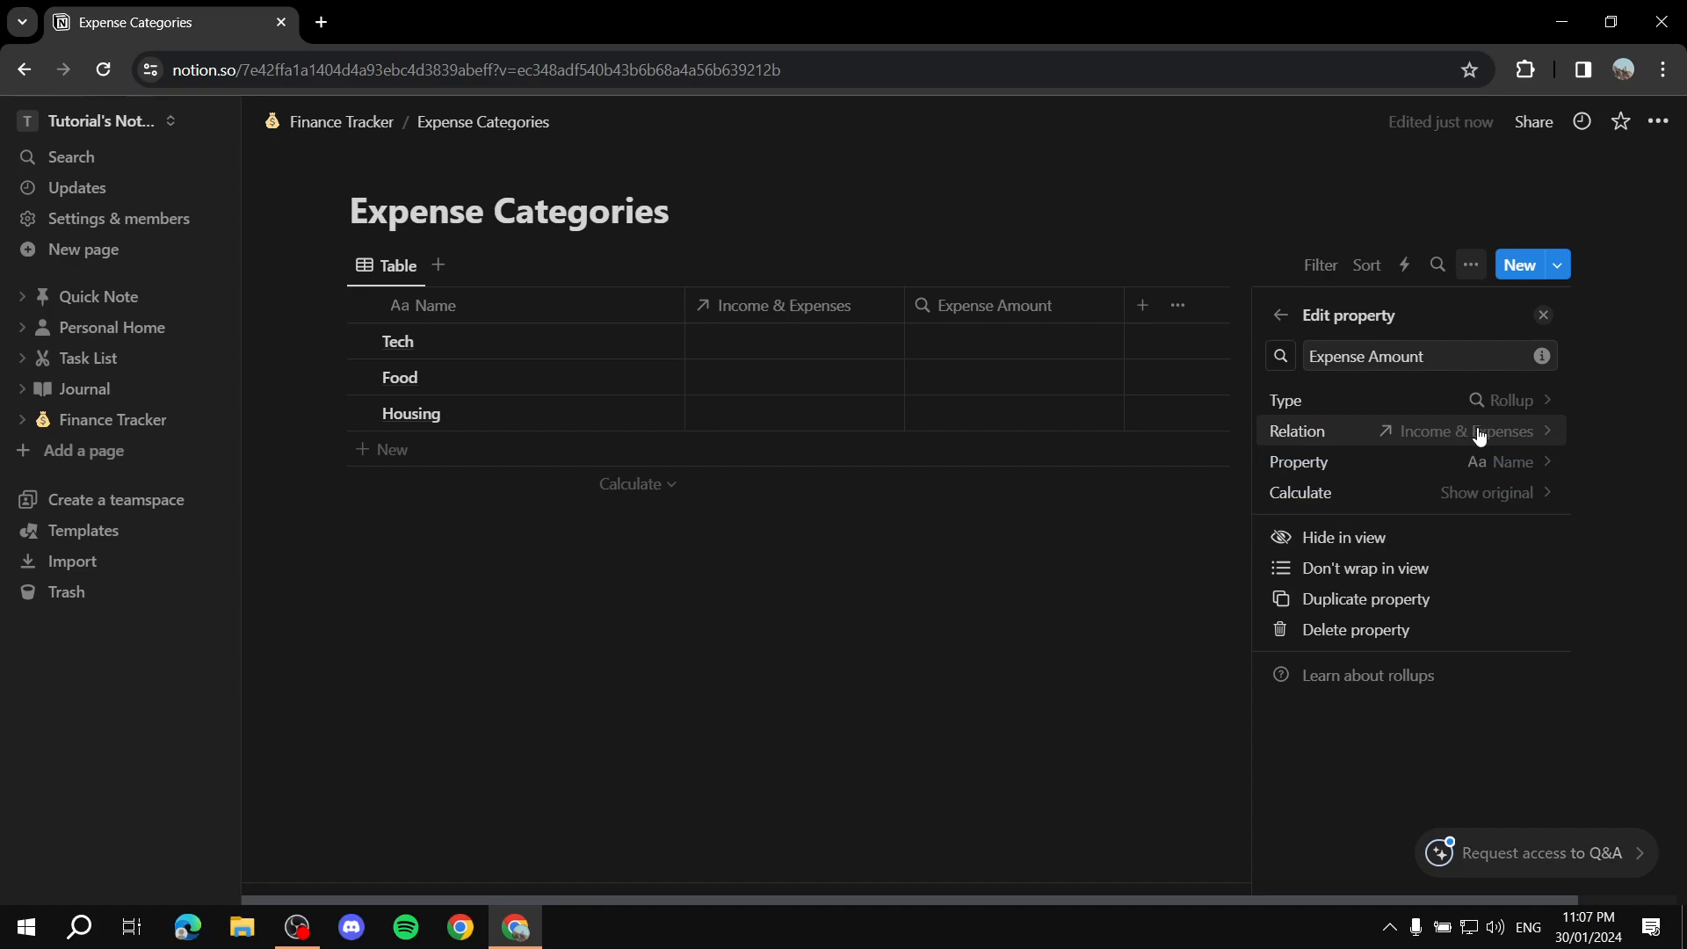
click(1448, 465)
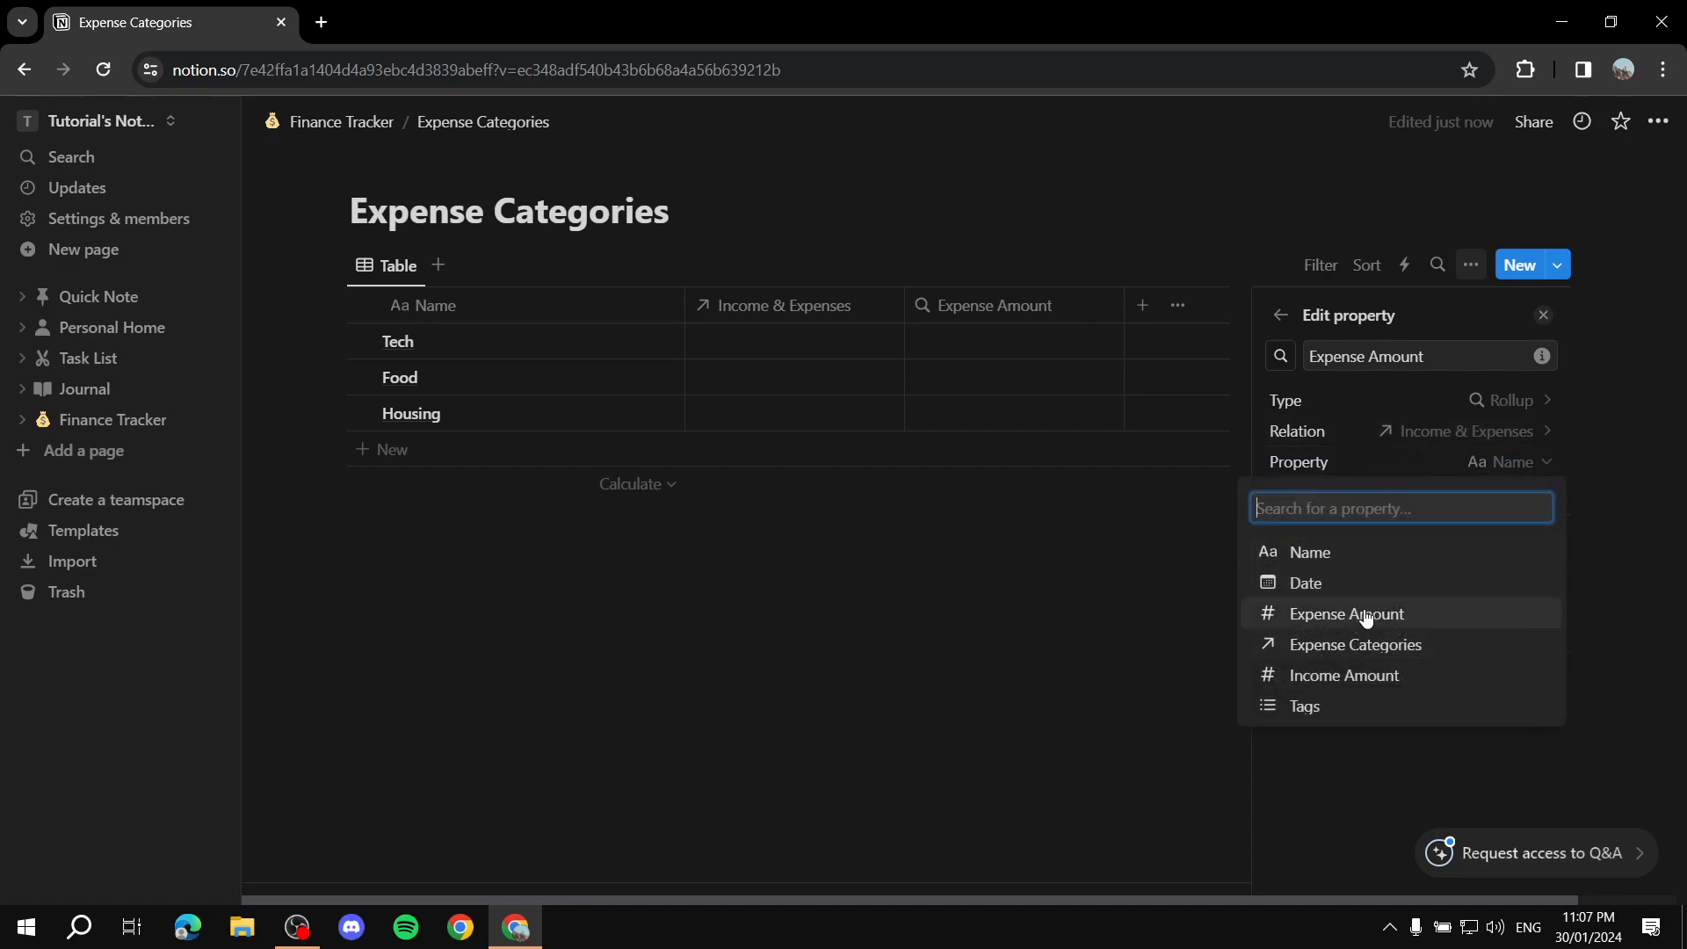
click(1363, 613)
click(1404, 503)
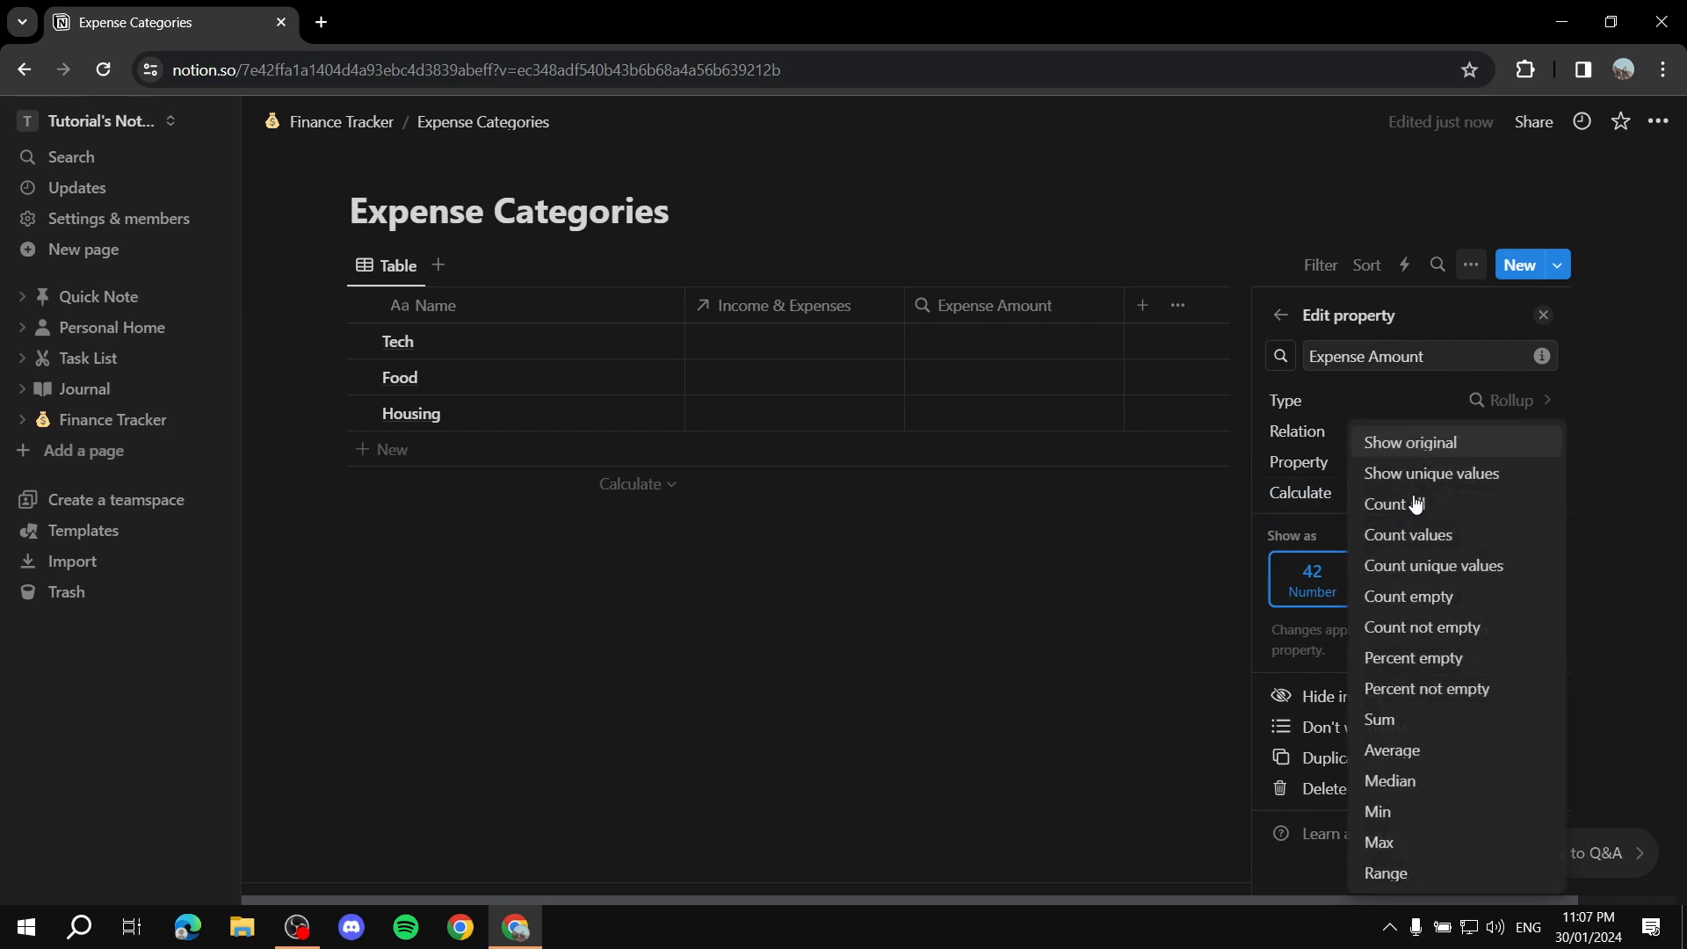
click(1415, 722)
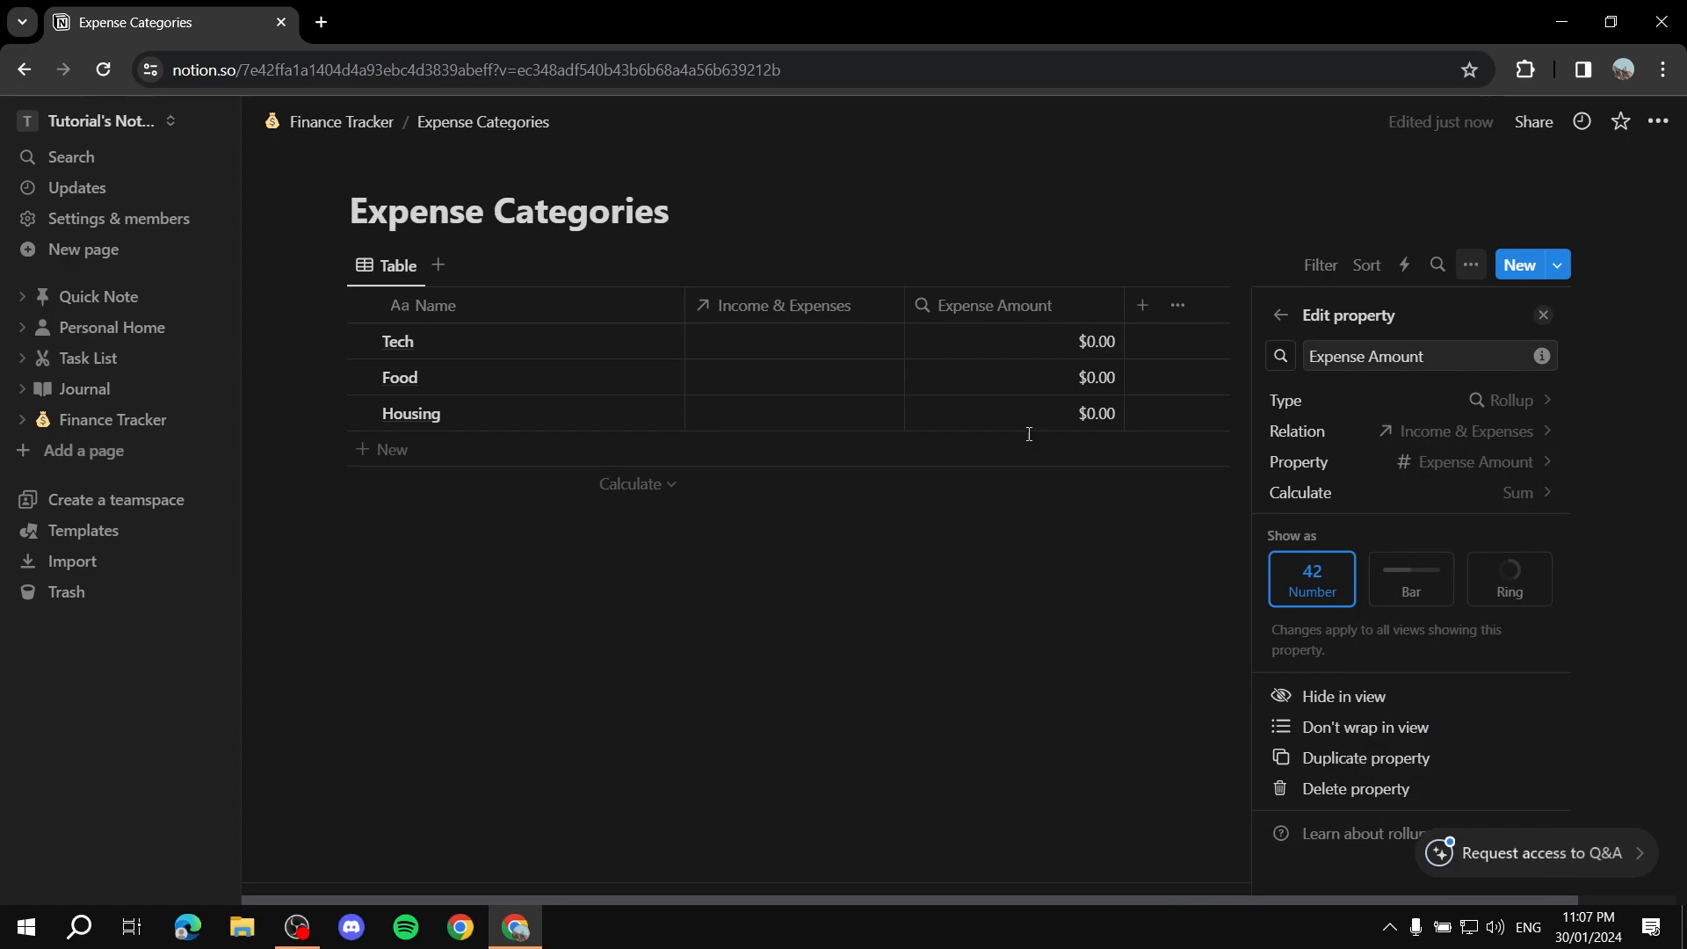
click(1125, 687)
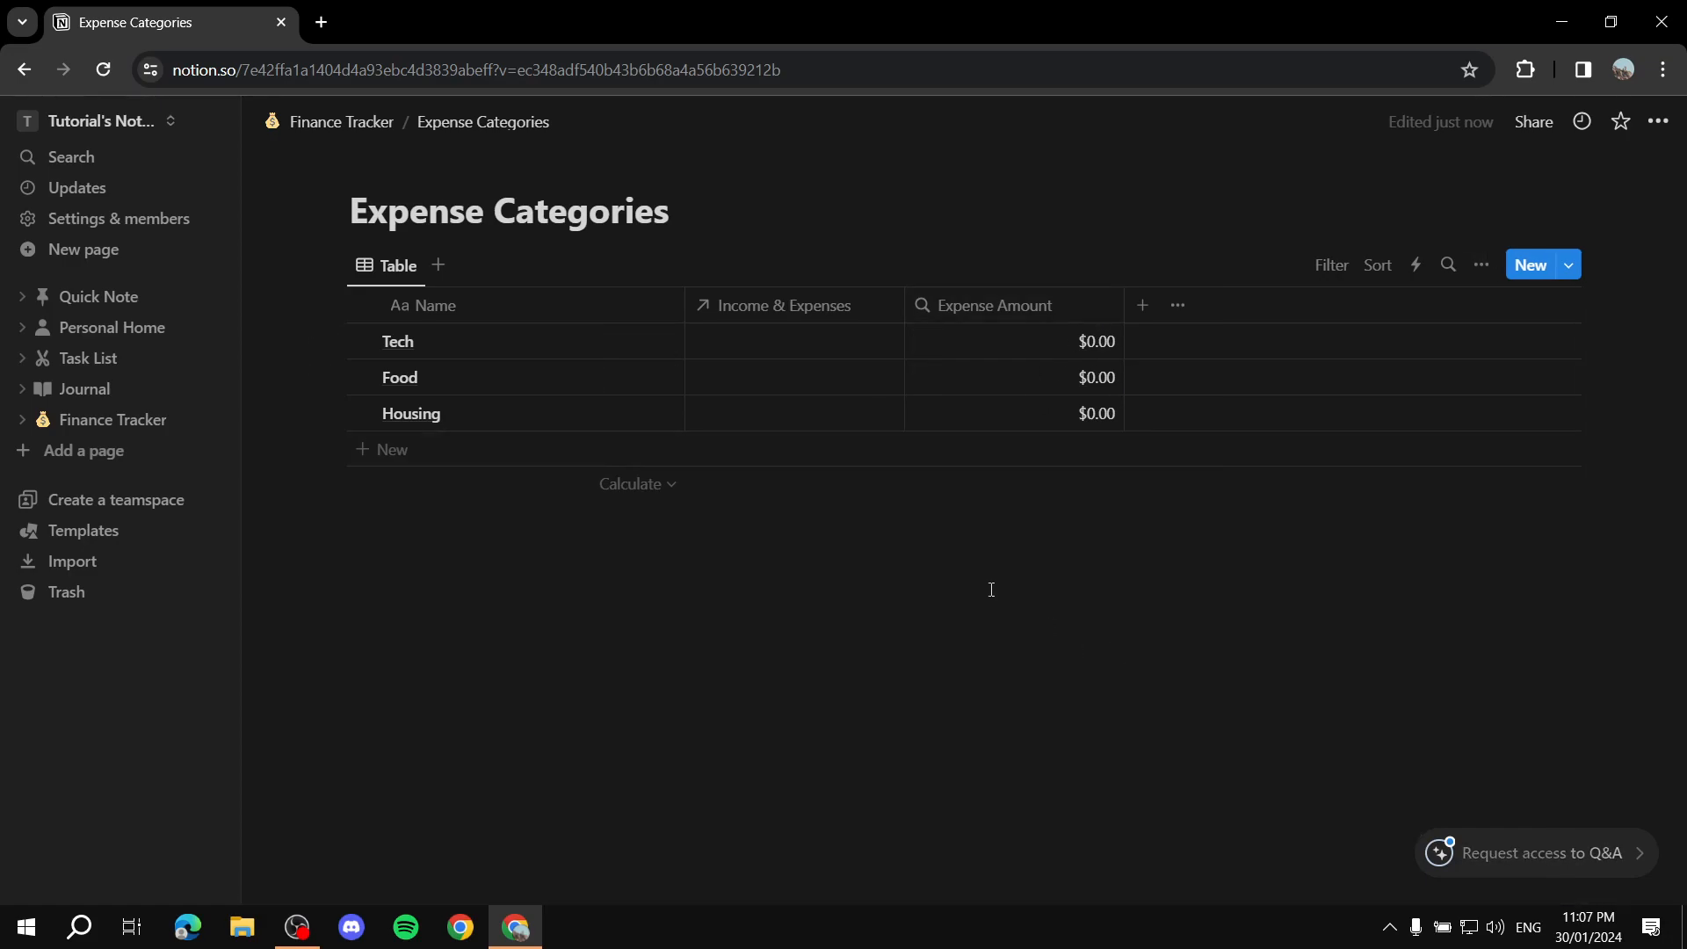
Show the hidden Expense Categories property in the Expense view of the Income & Expenses database
click(356, 123)
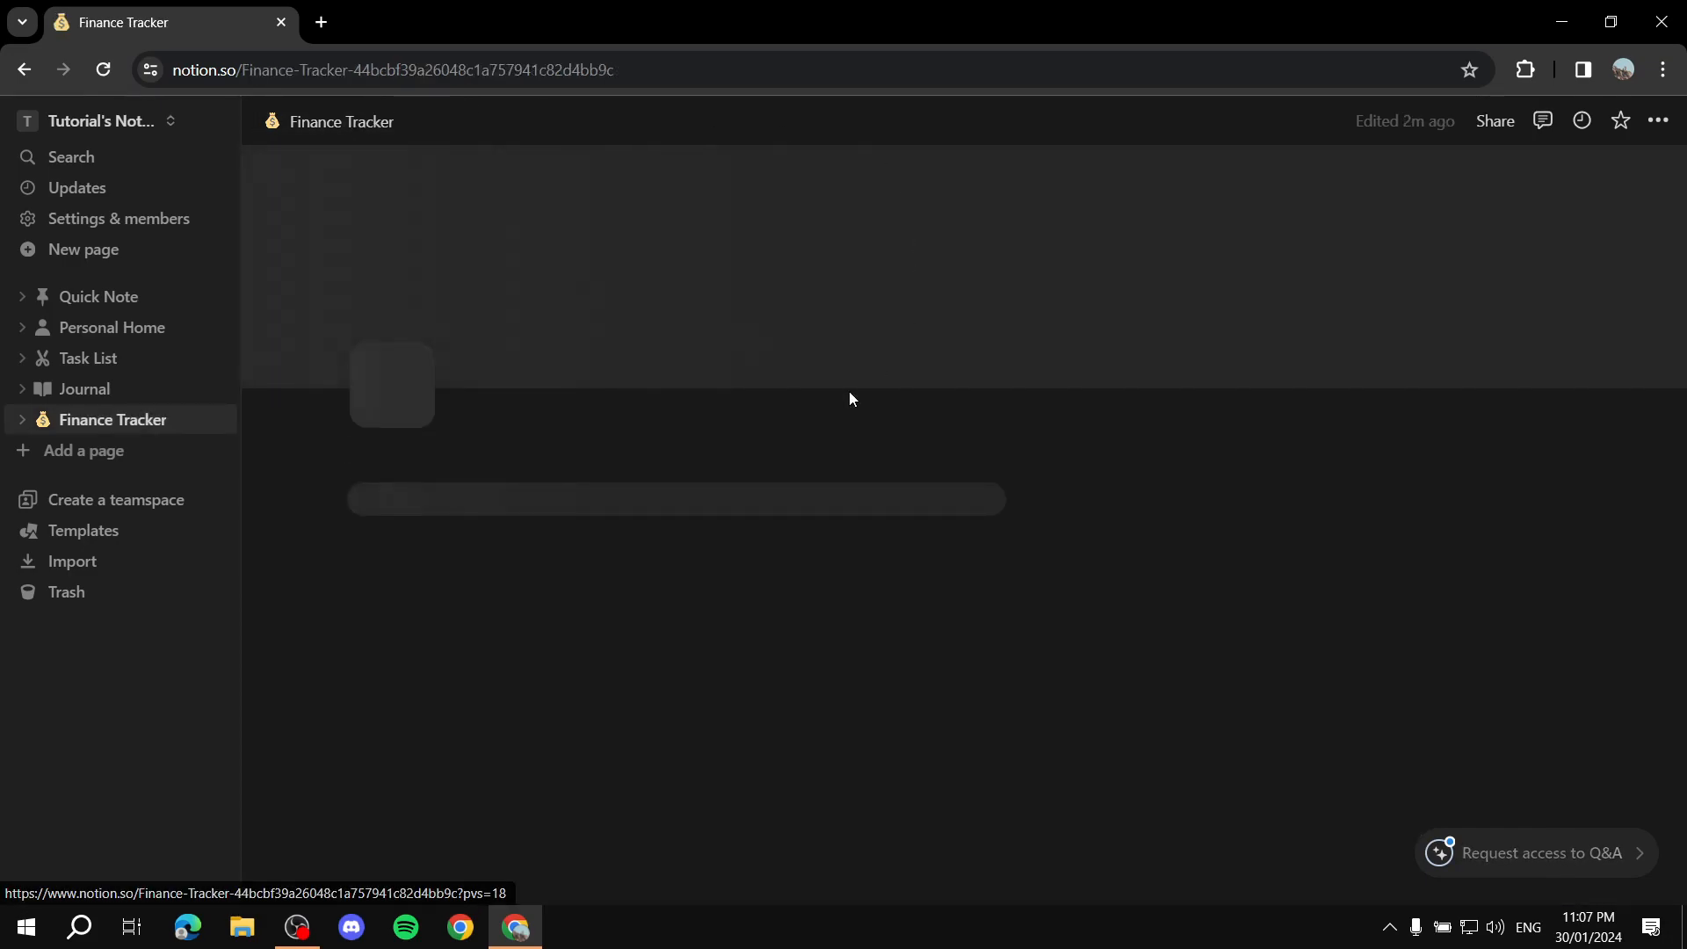
click(445, 546)
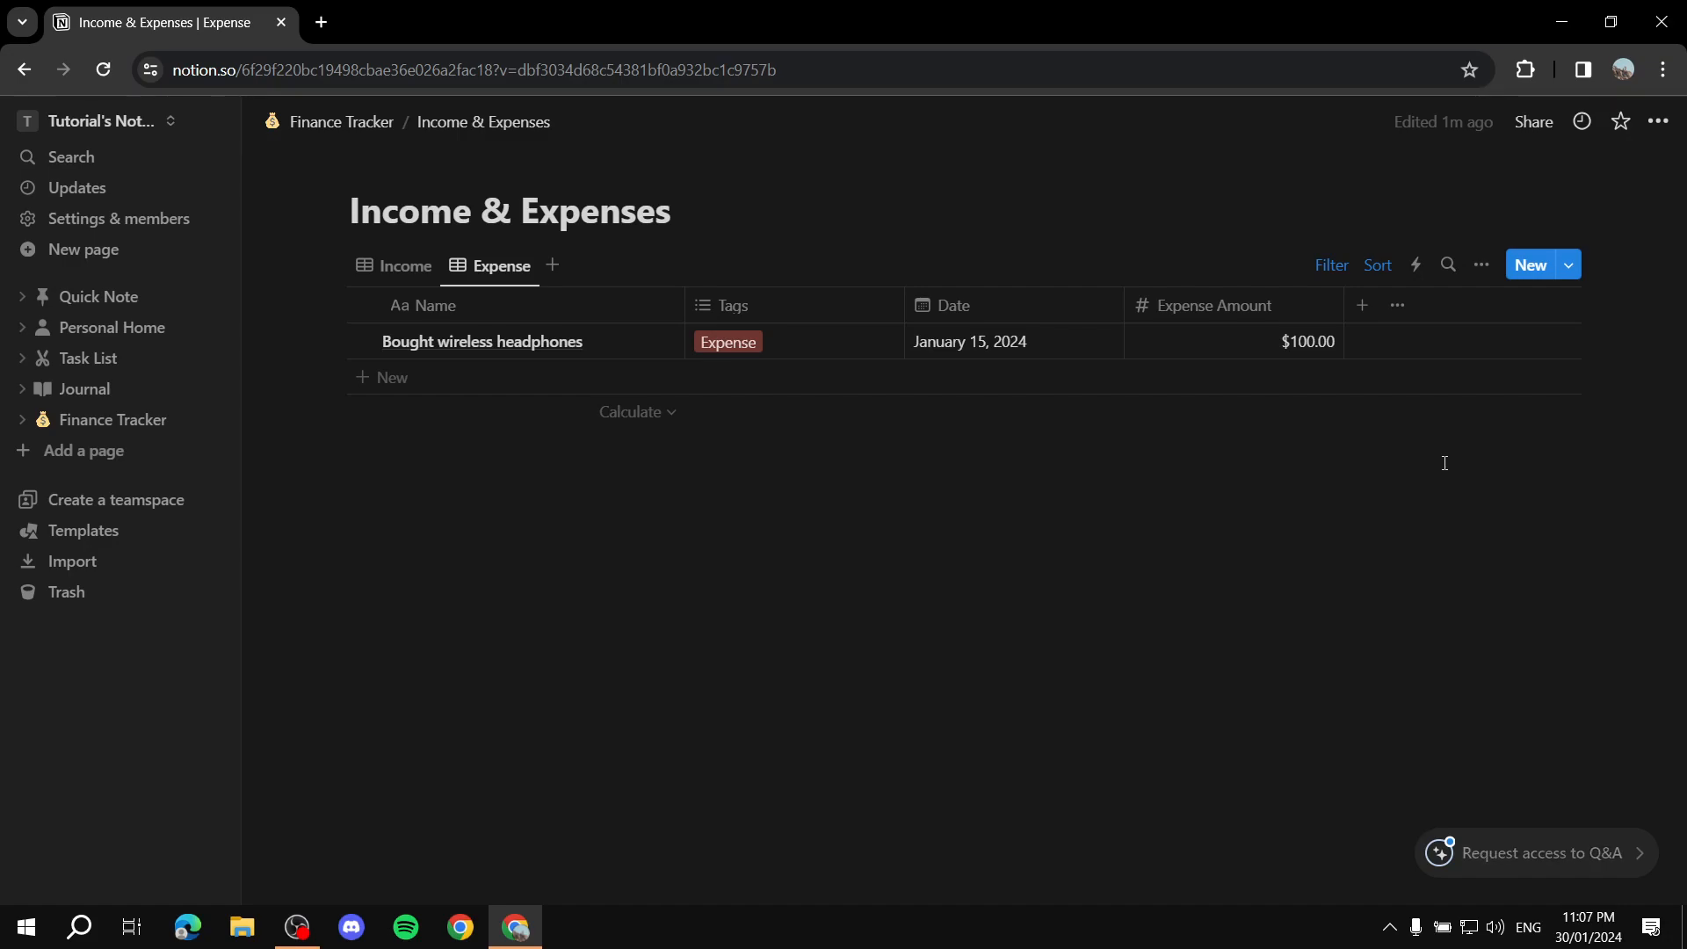
click(1399, 308)
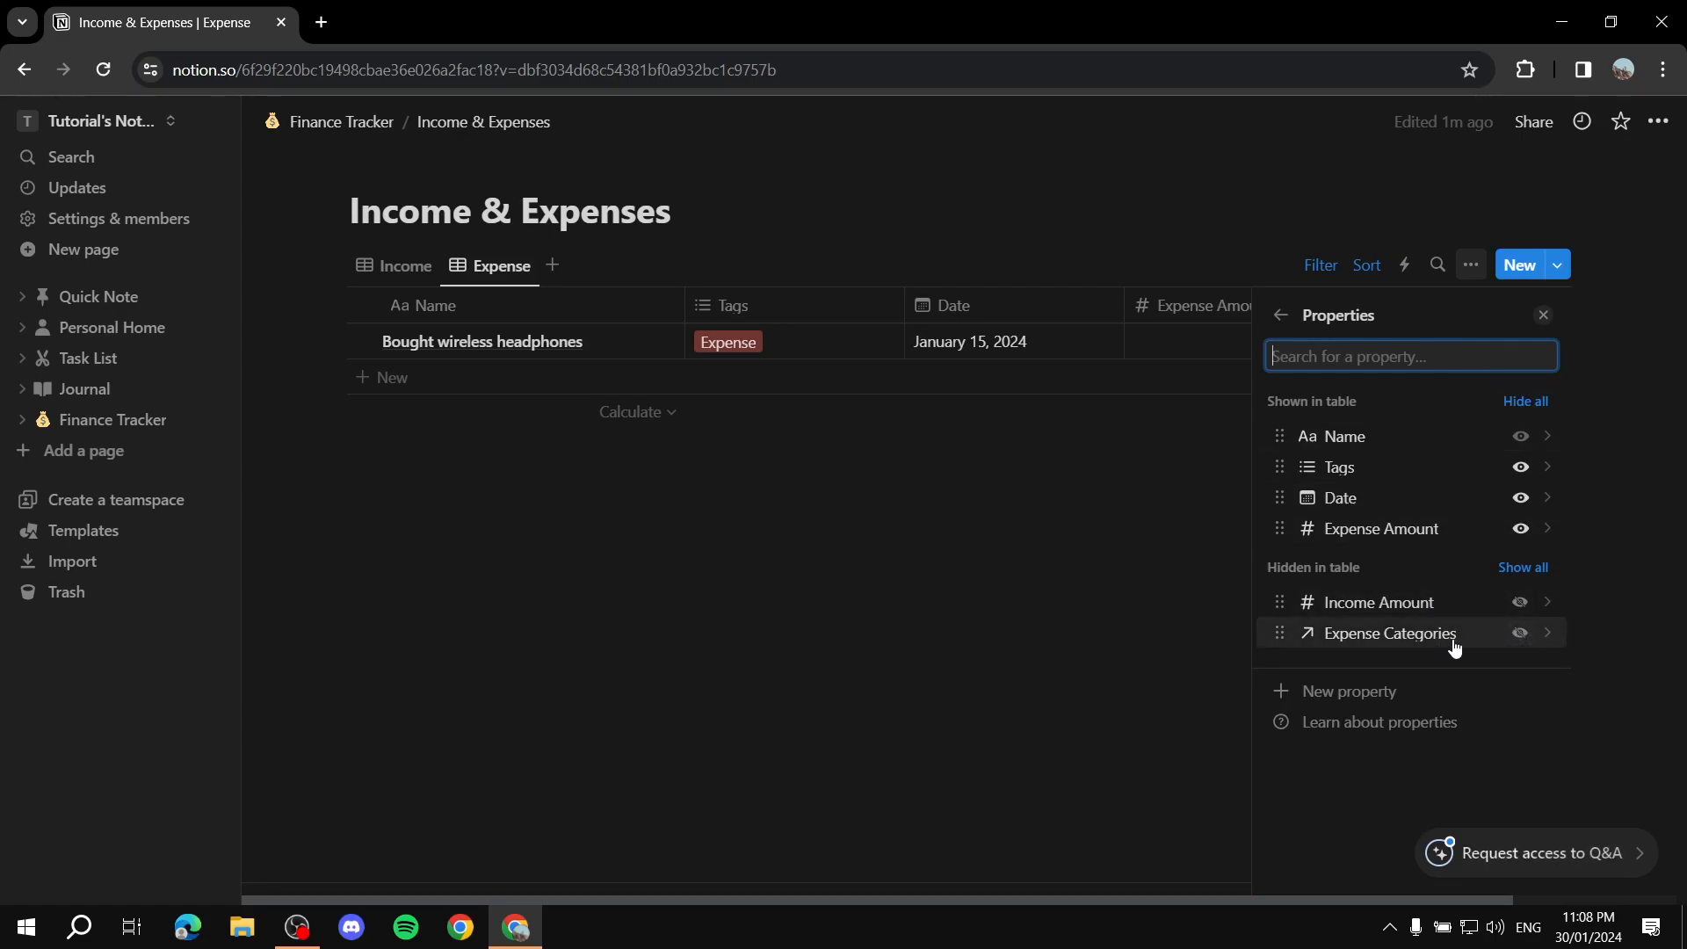
click(1521, 633)
click(1035, 682)
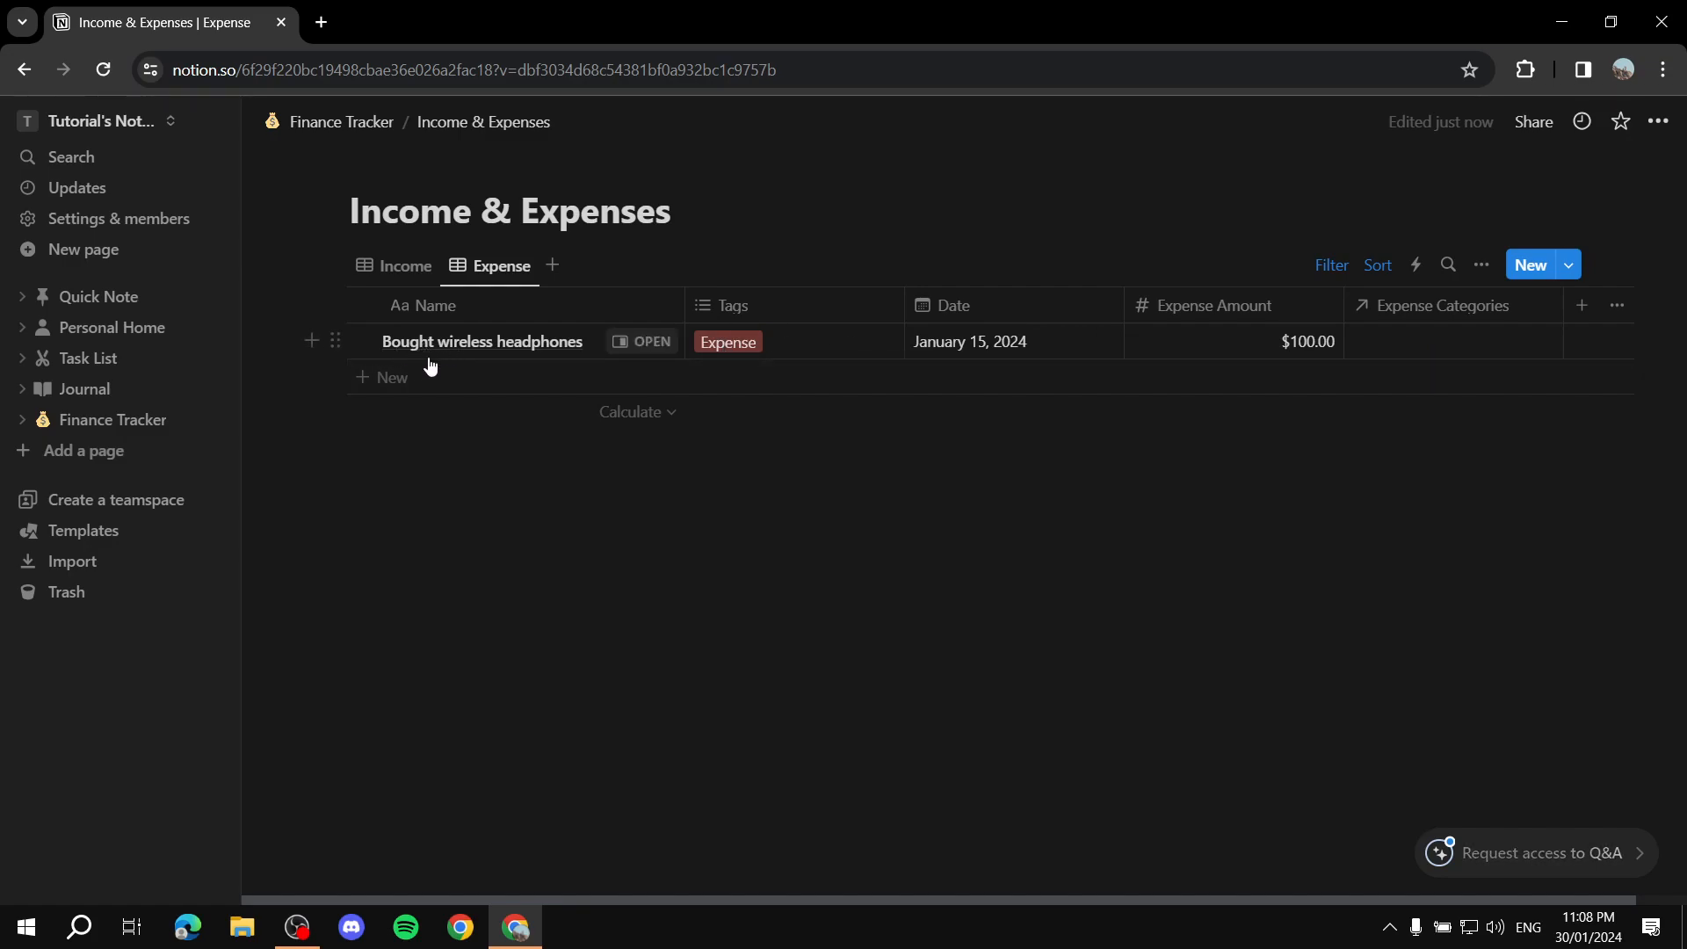
Link the "Bought wireless headphones" entry to the Tech expense category
click(1404, 332)
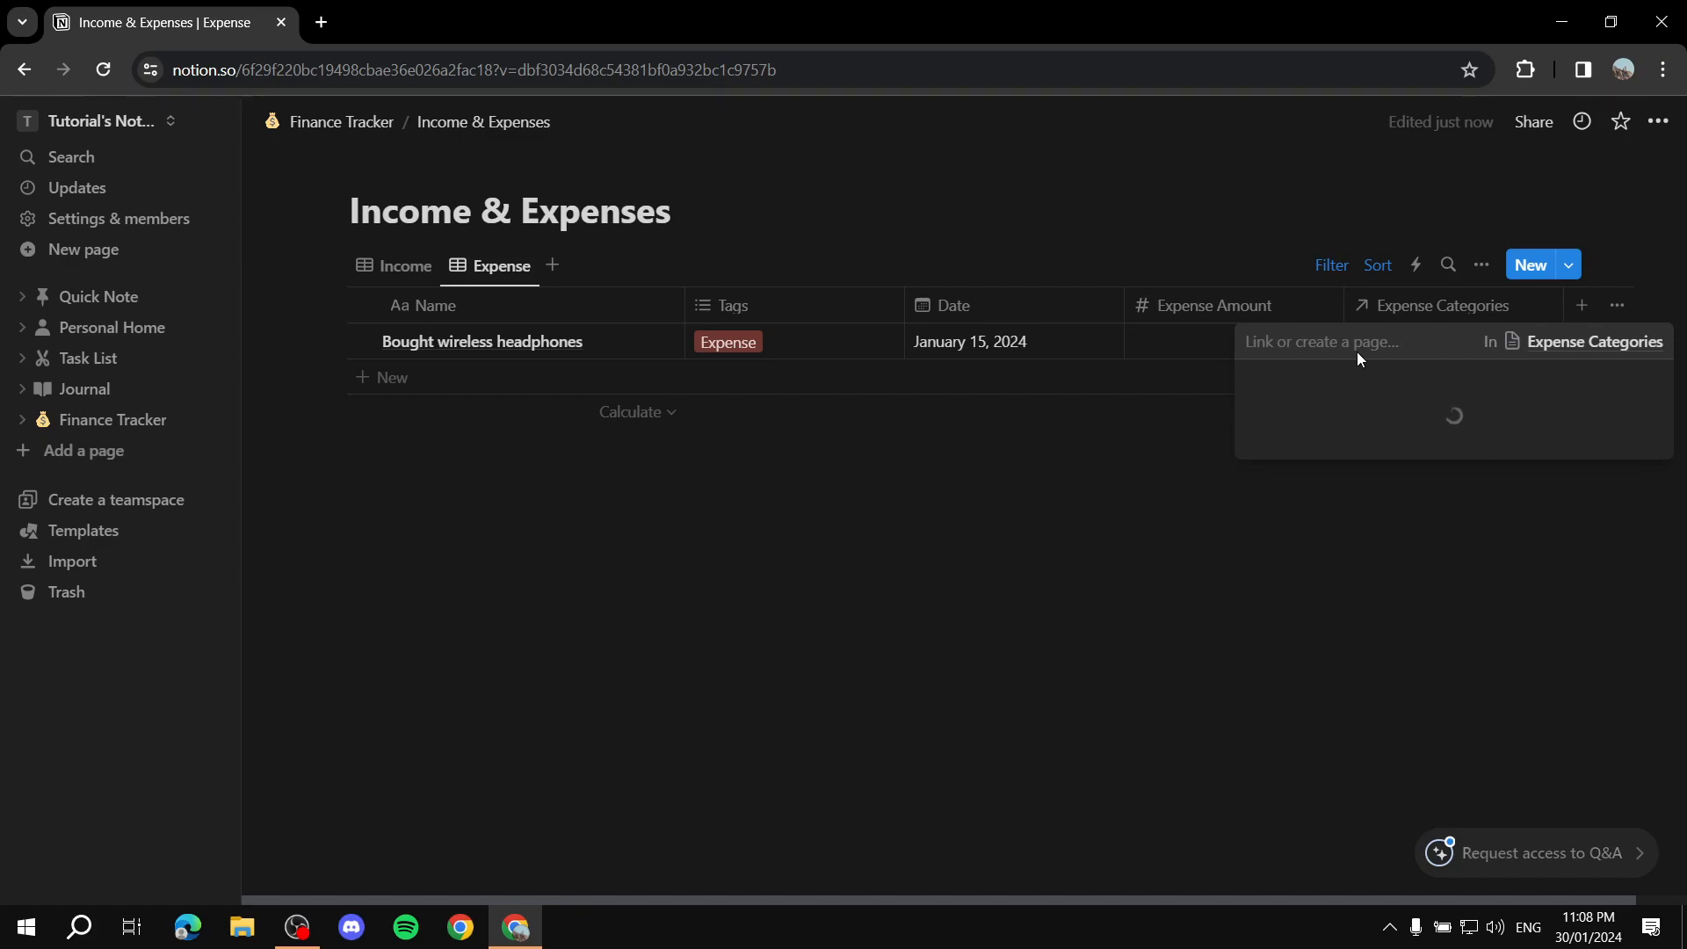
key(Escape)
click(1443, 347)
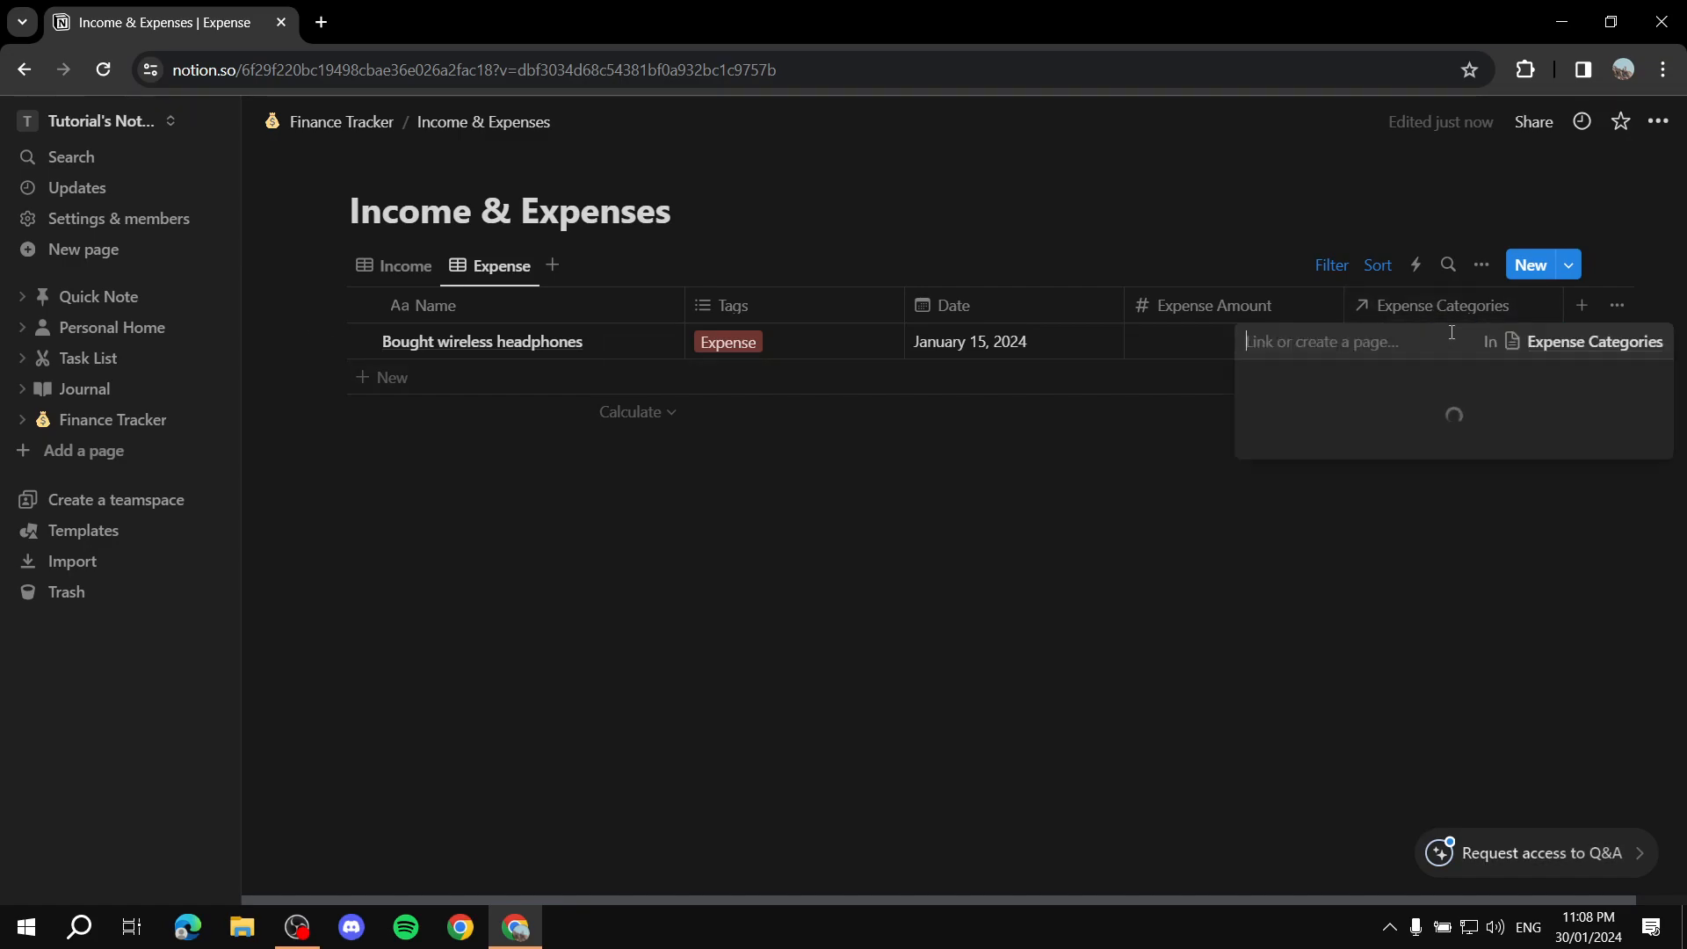
click(1318, 418)
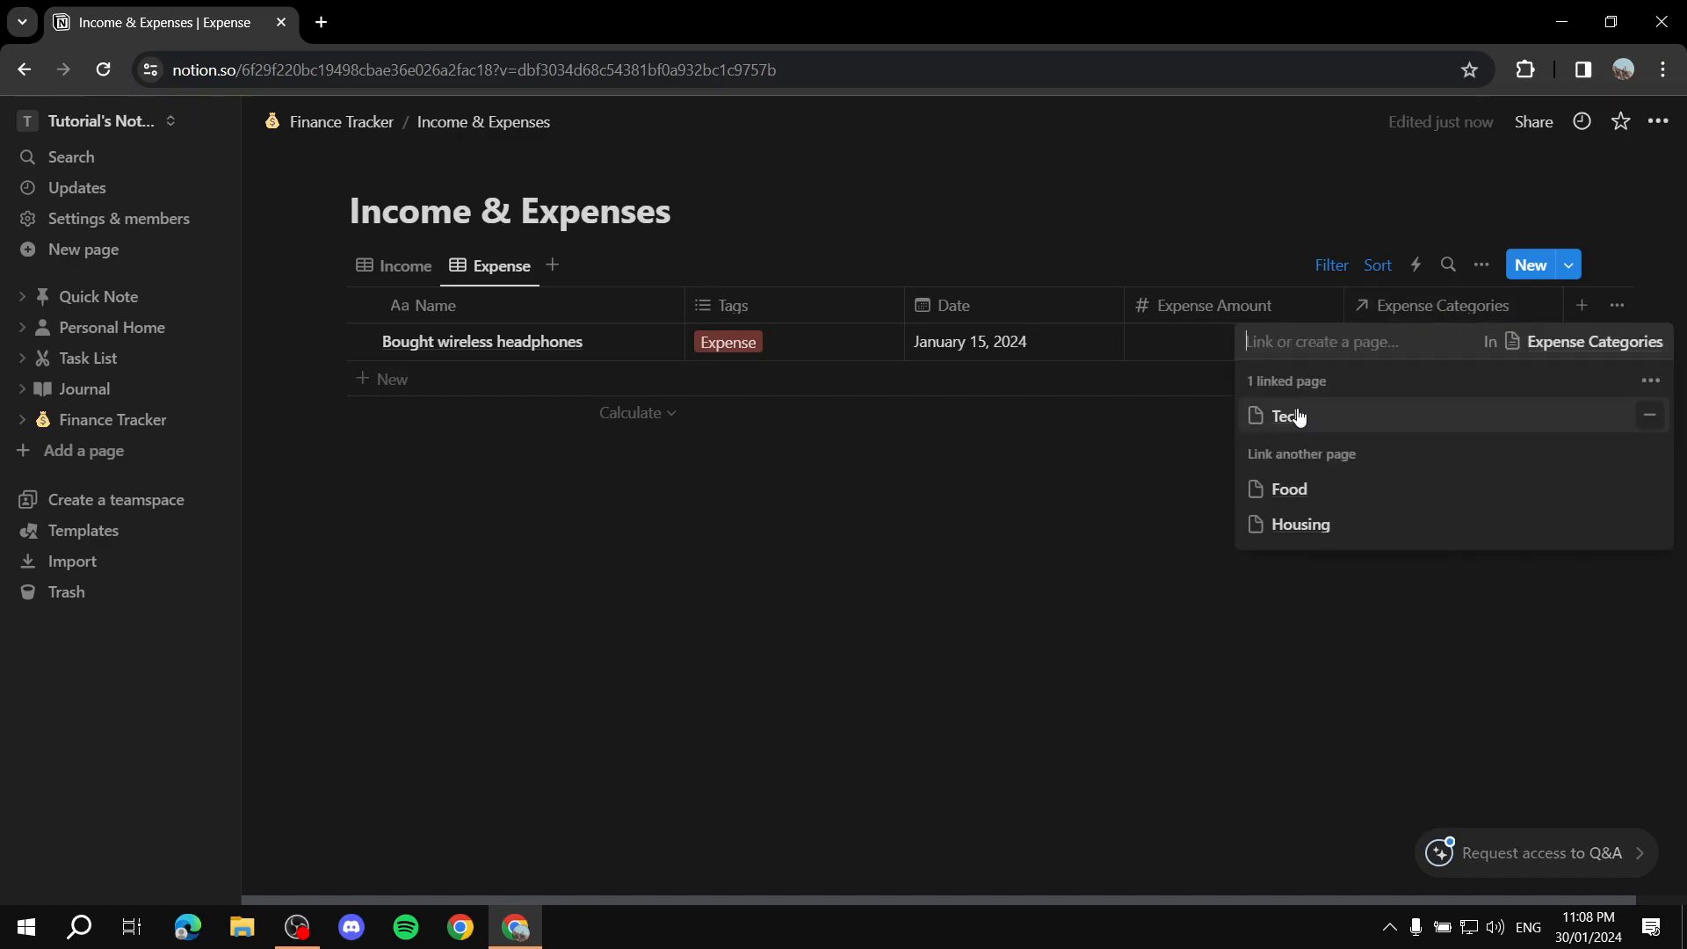
key(Escape)
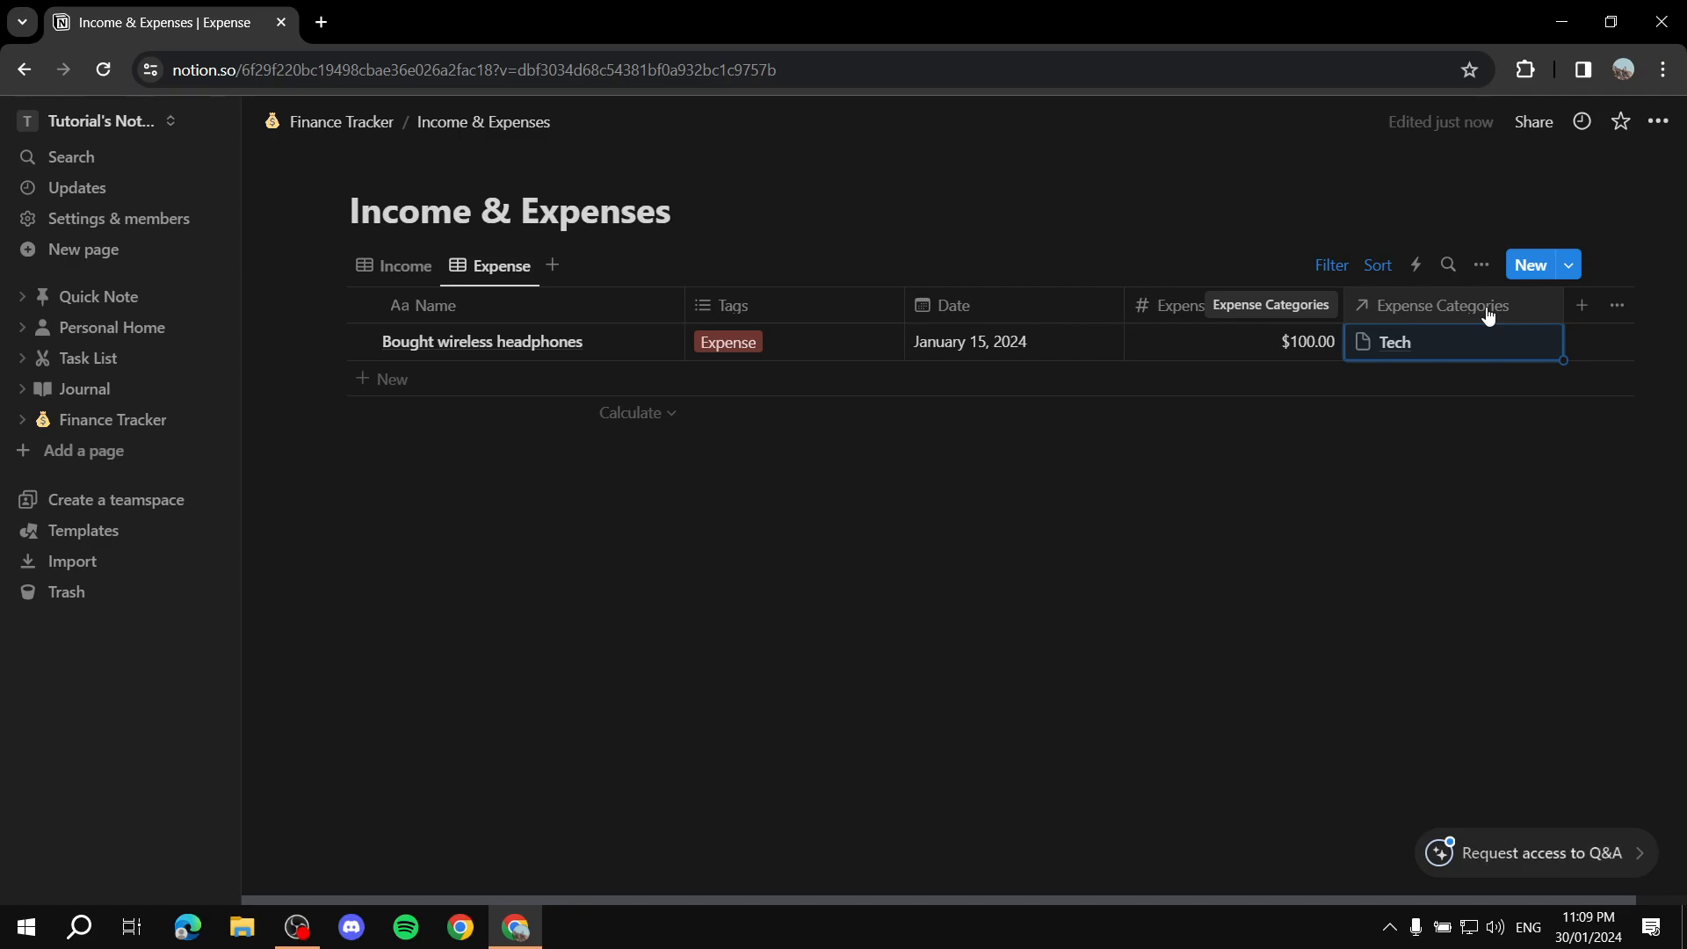
Add a Gallery view to the Expense Categories database with its card preview set to None
click(322, 127)
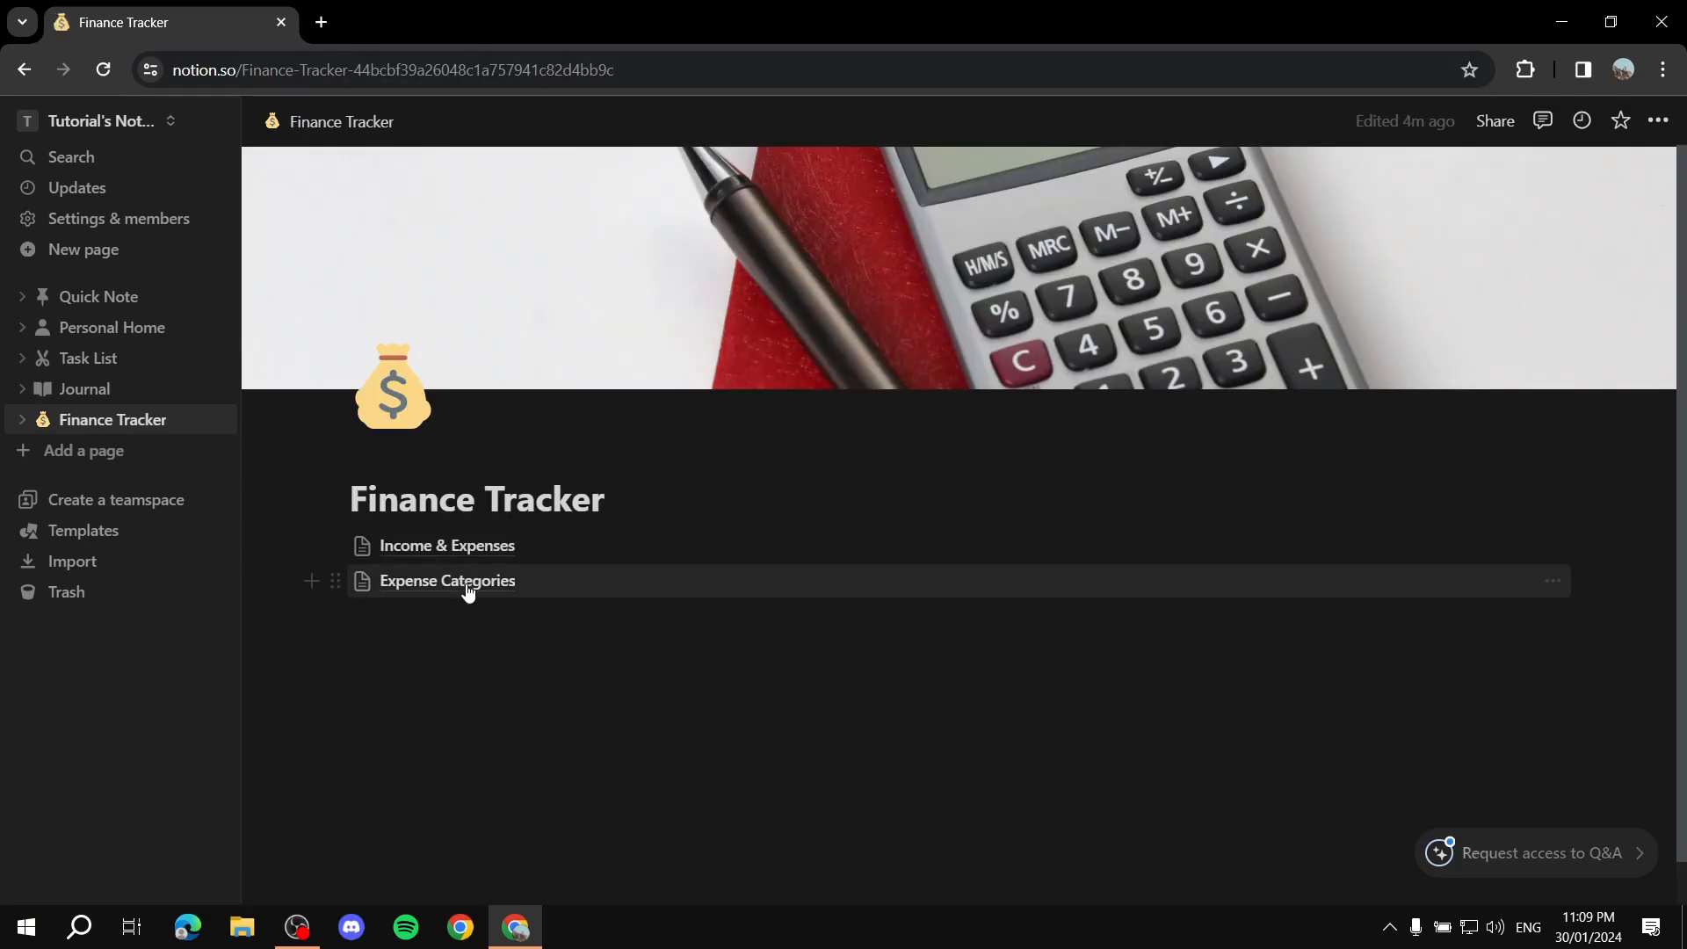
click(464, 581)
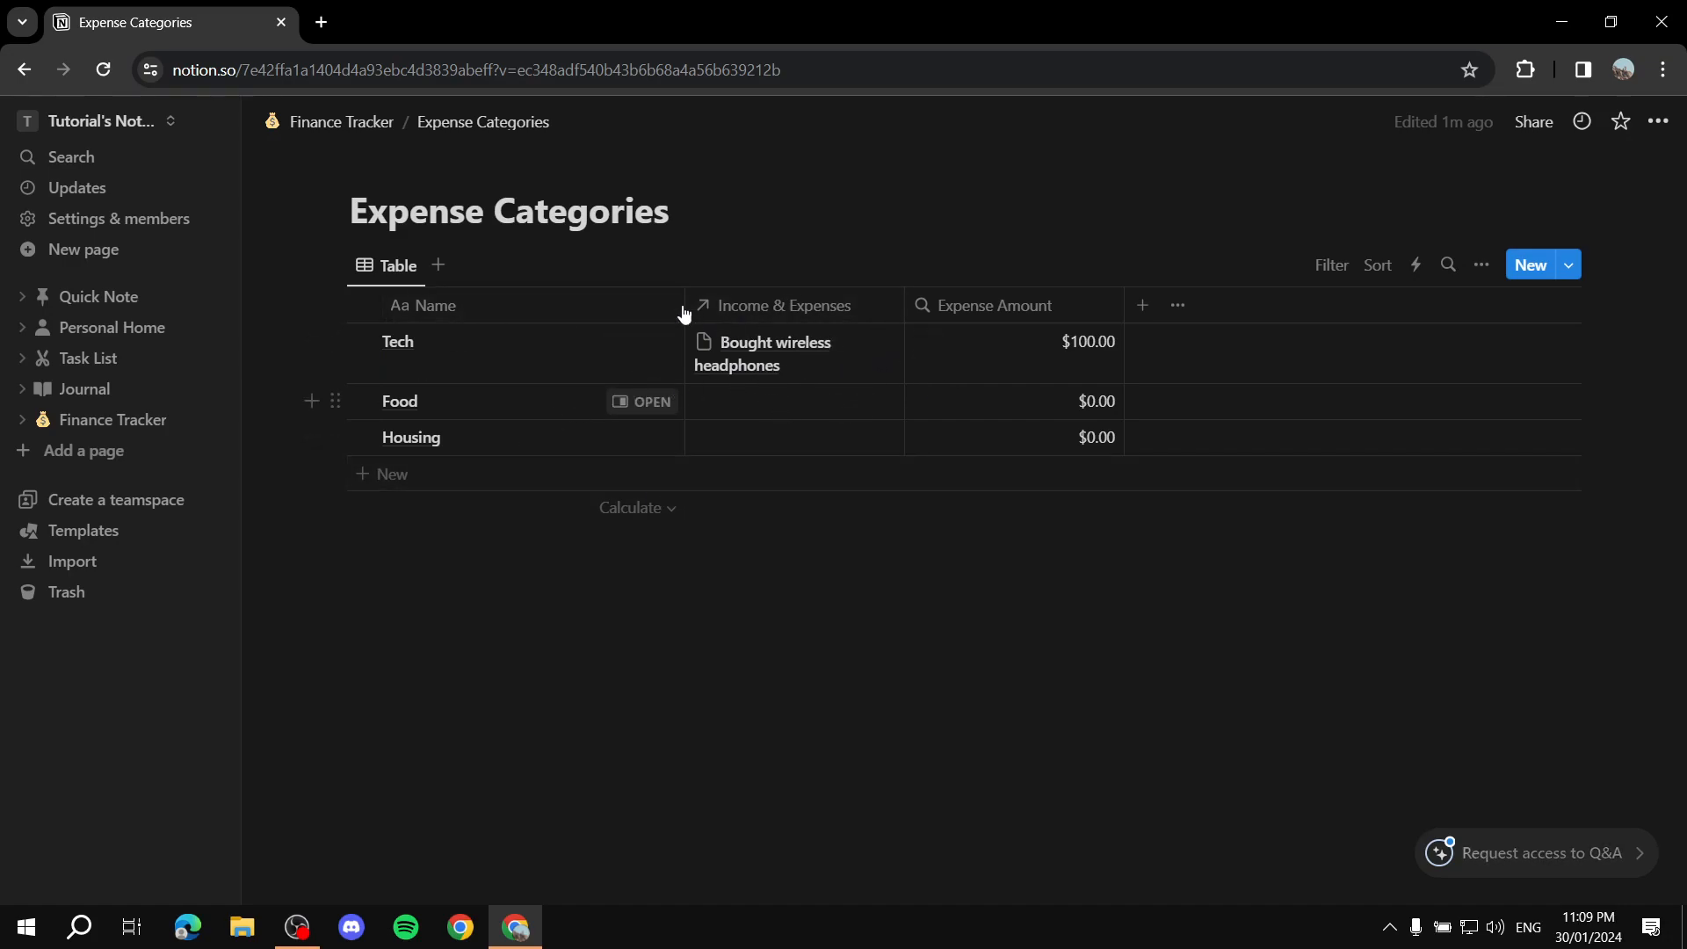
click(437, 266)
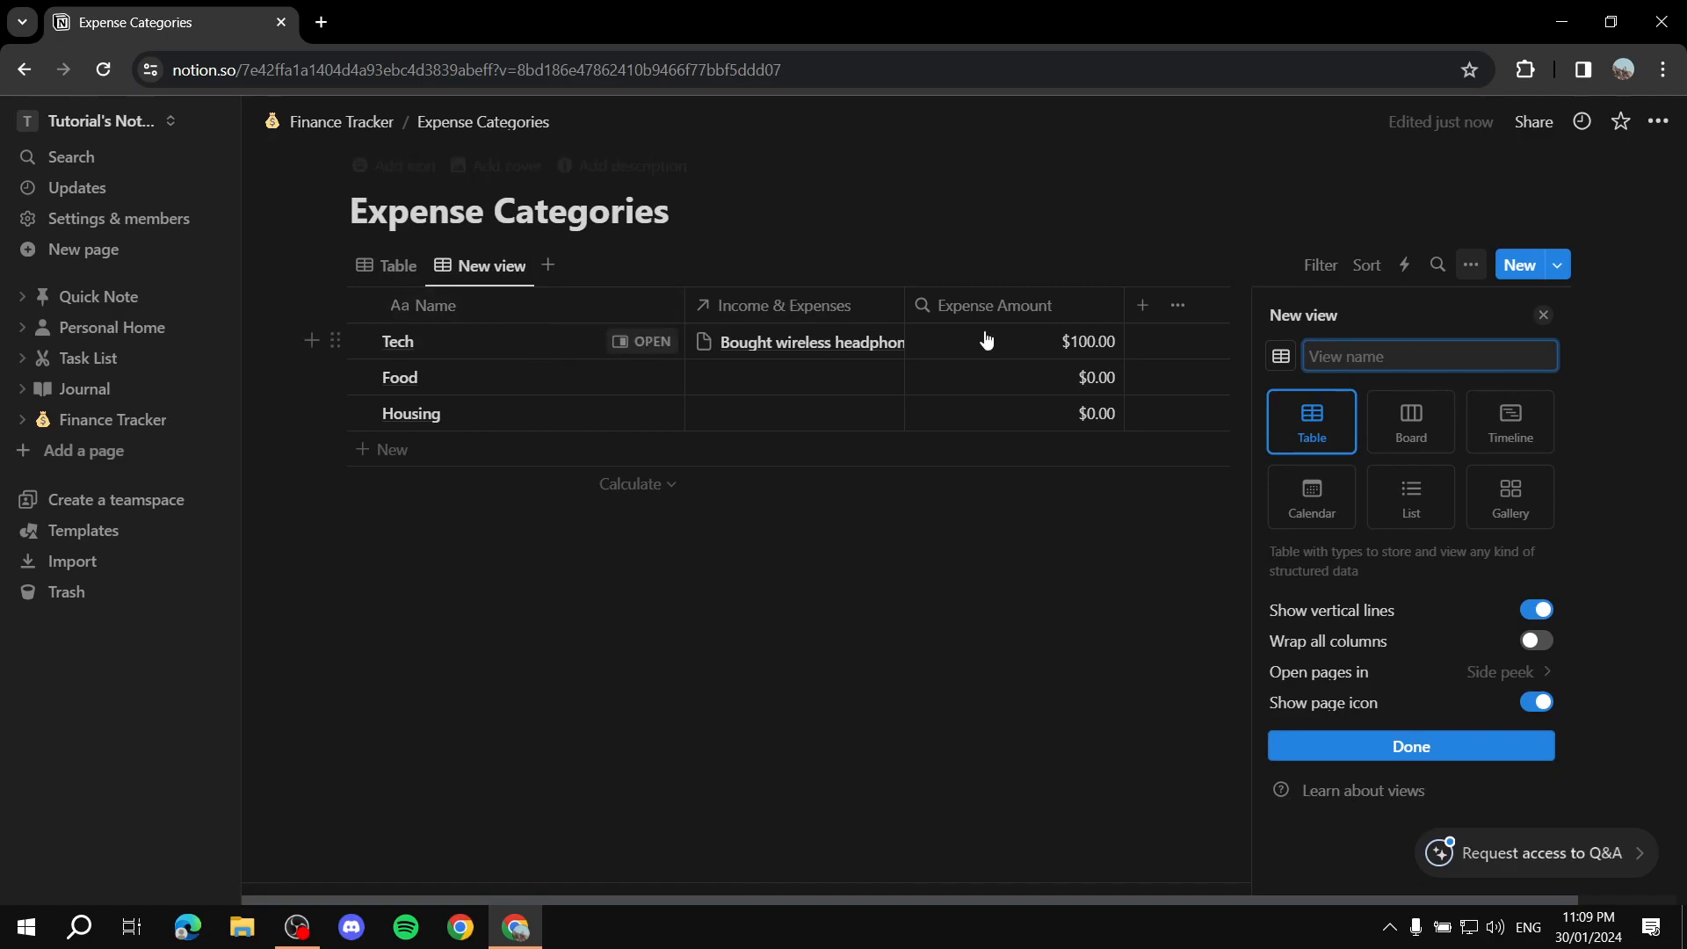
click(1523, 508)
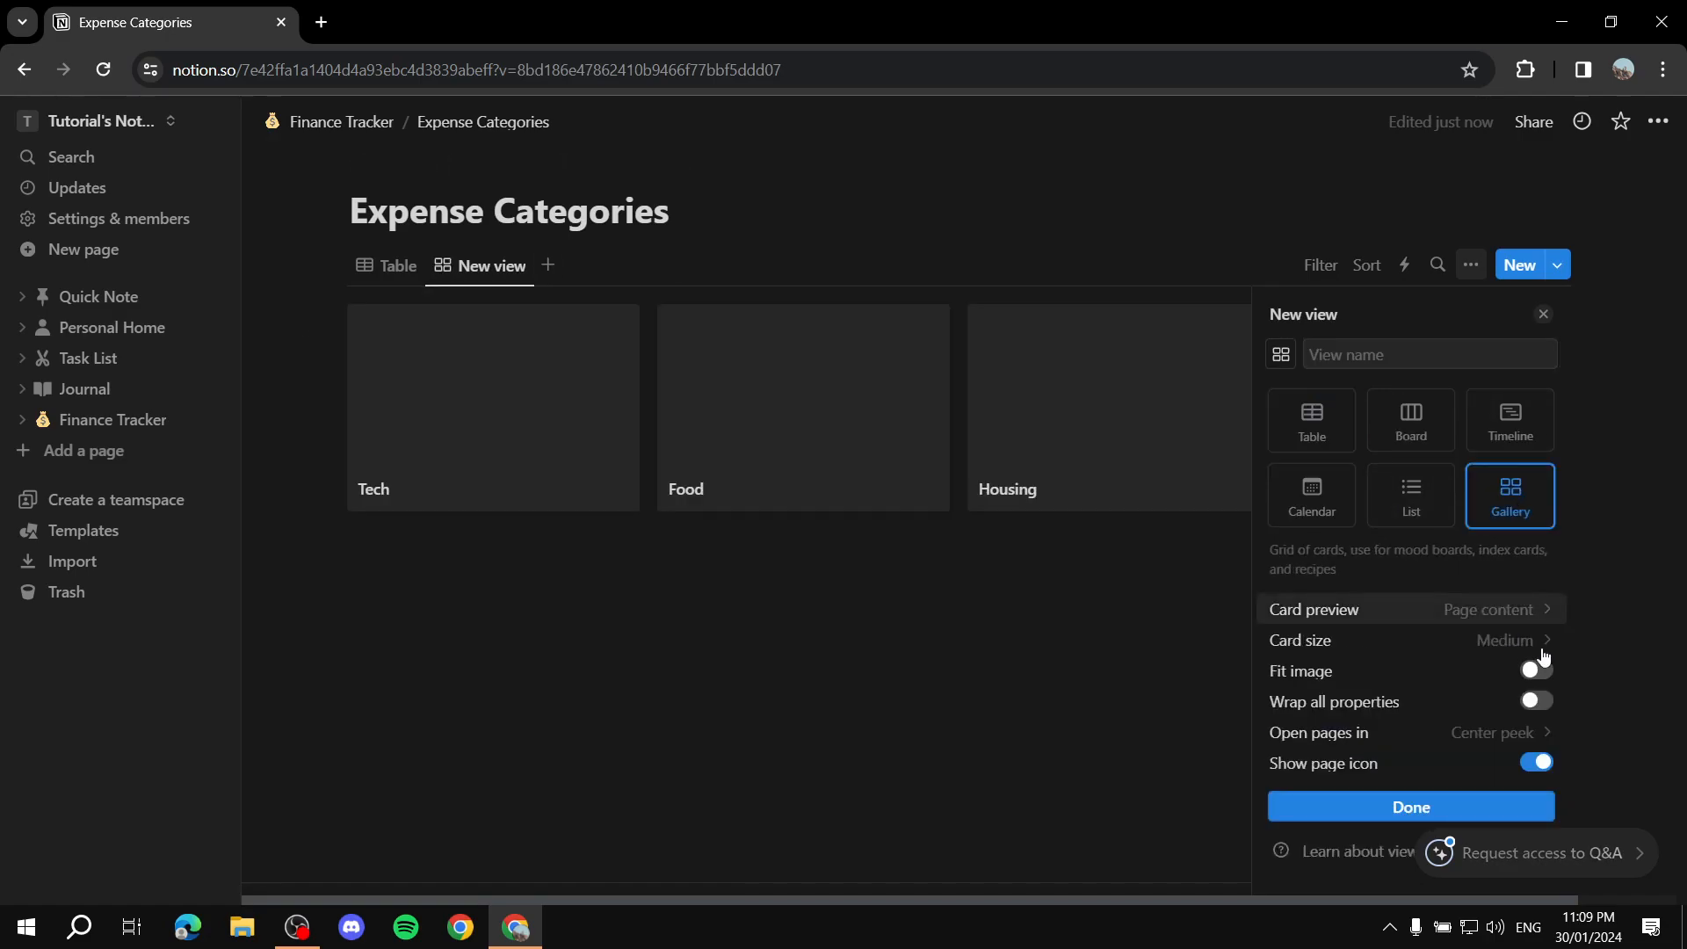
click(1510, 610)
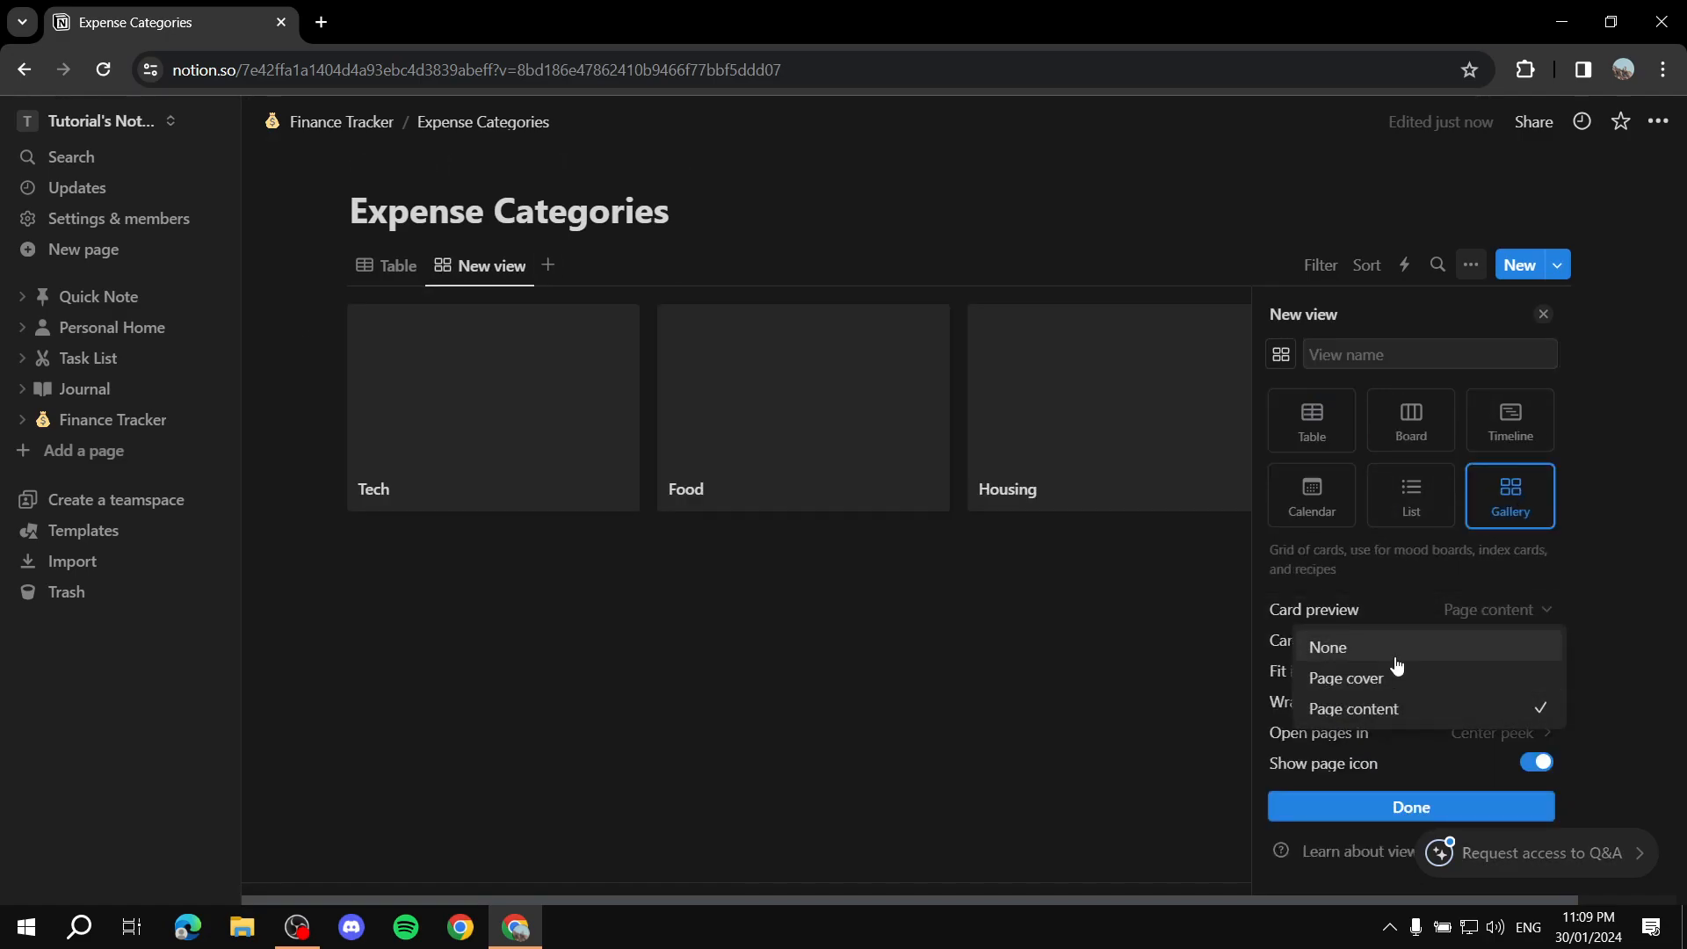
click(1394, 657)
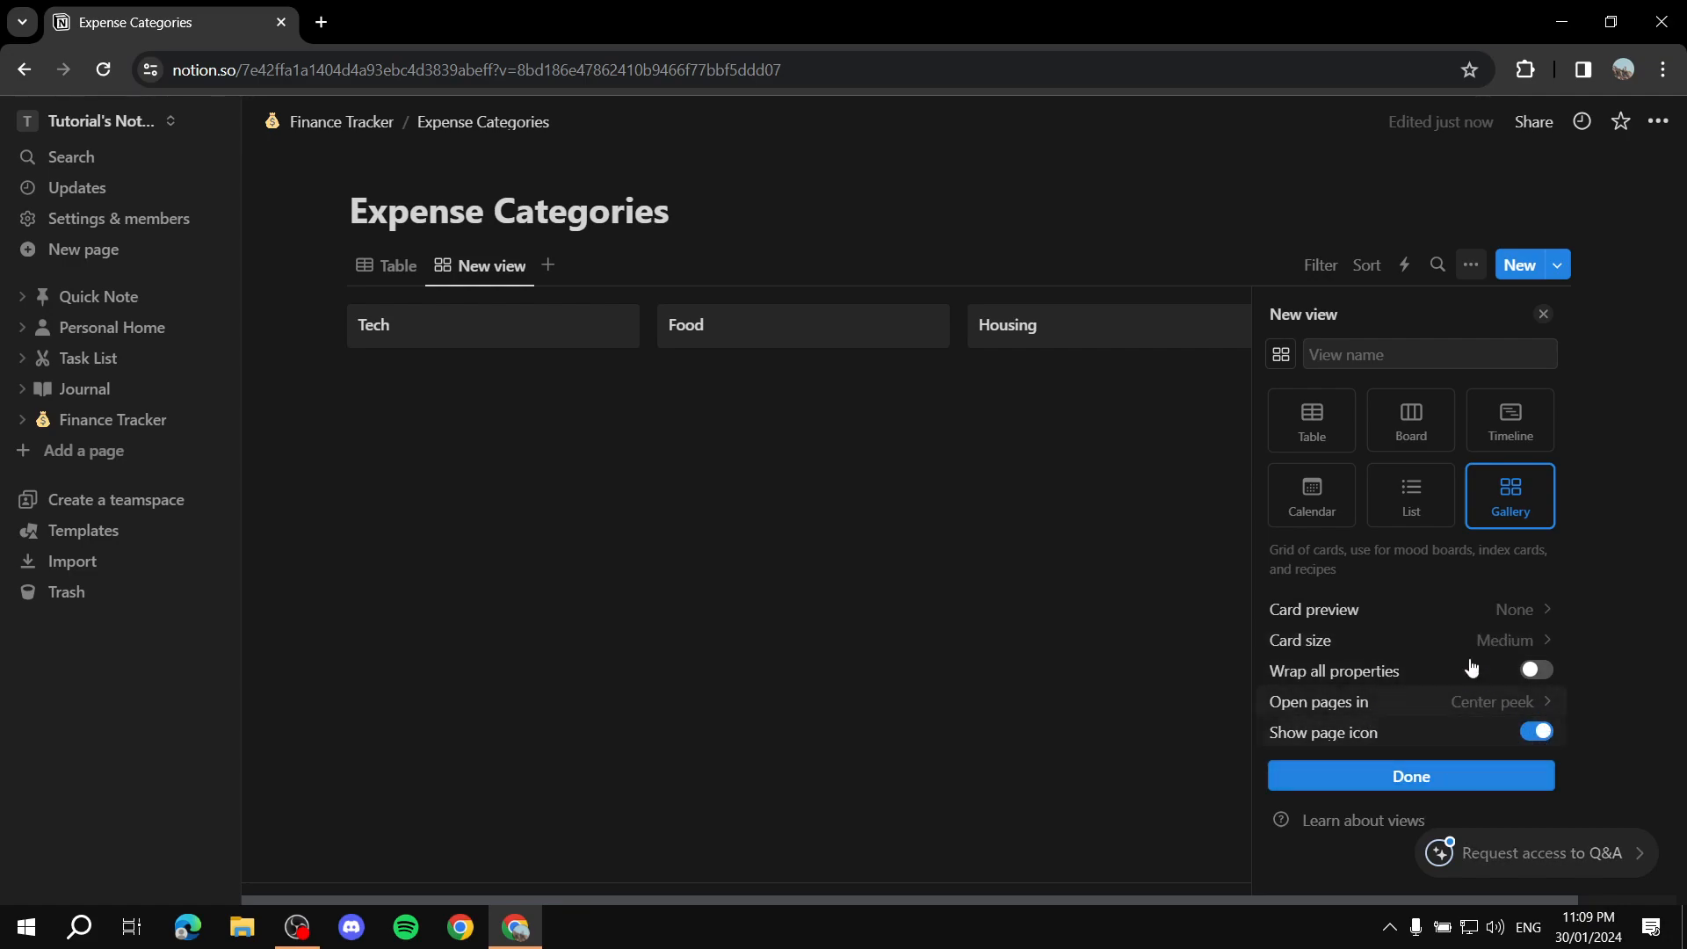
click(1415, 776)
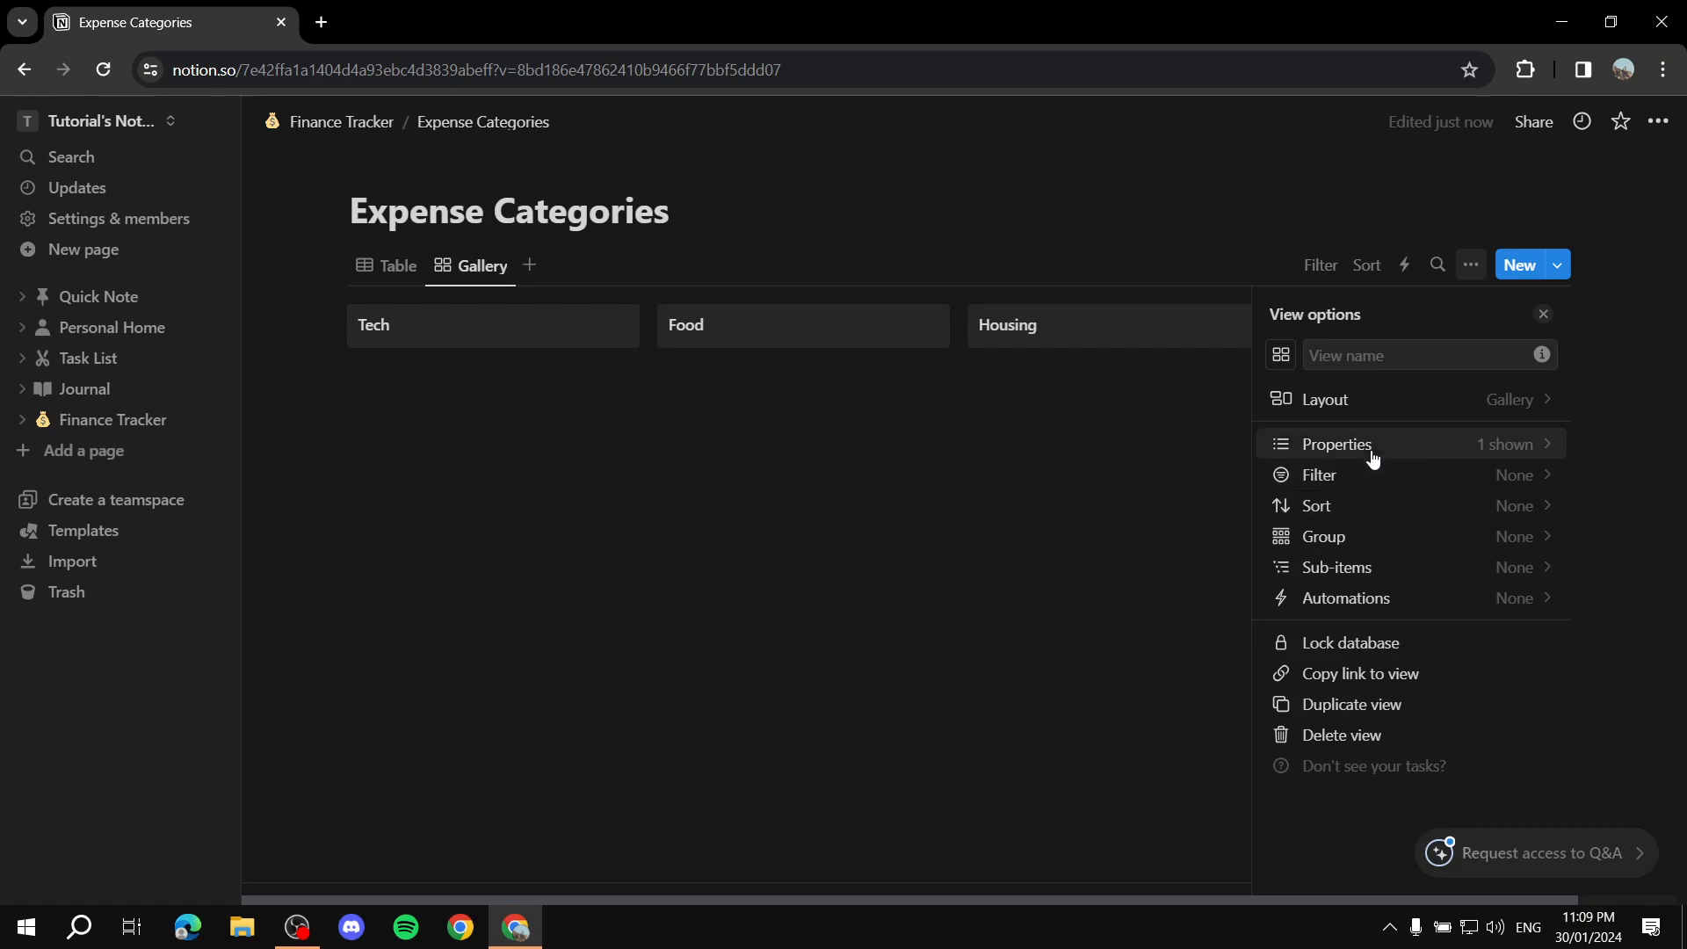
Show the Expense Amount property on the cards of the Expense Categories gallery
click(1408, 445)
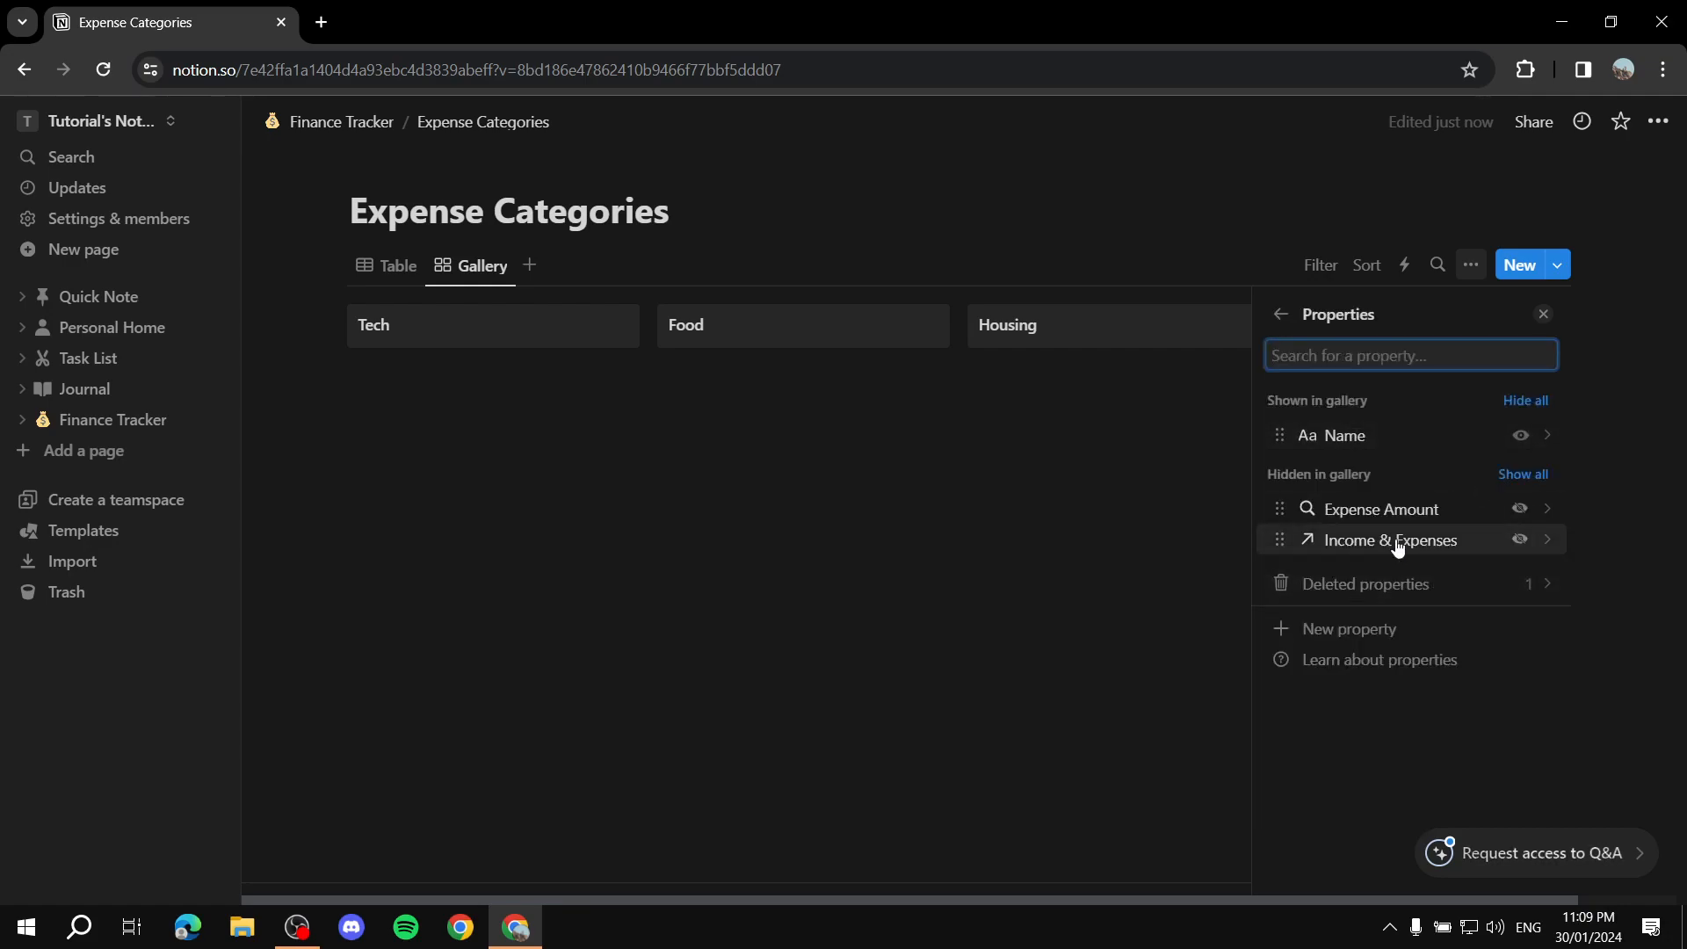
click(1519, 508)
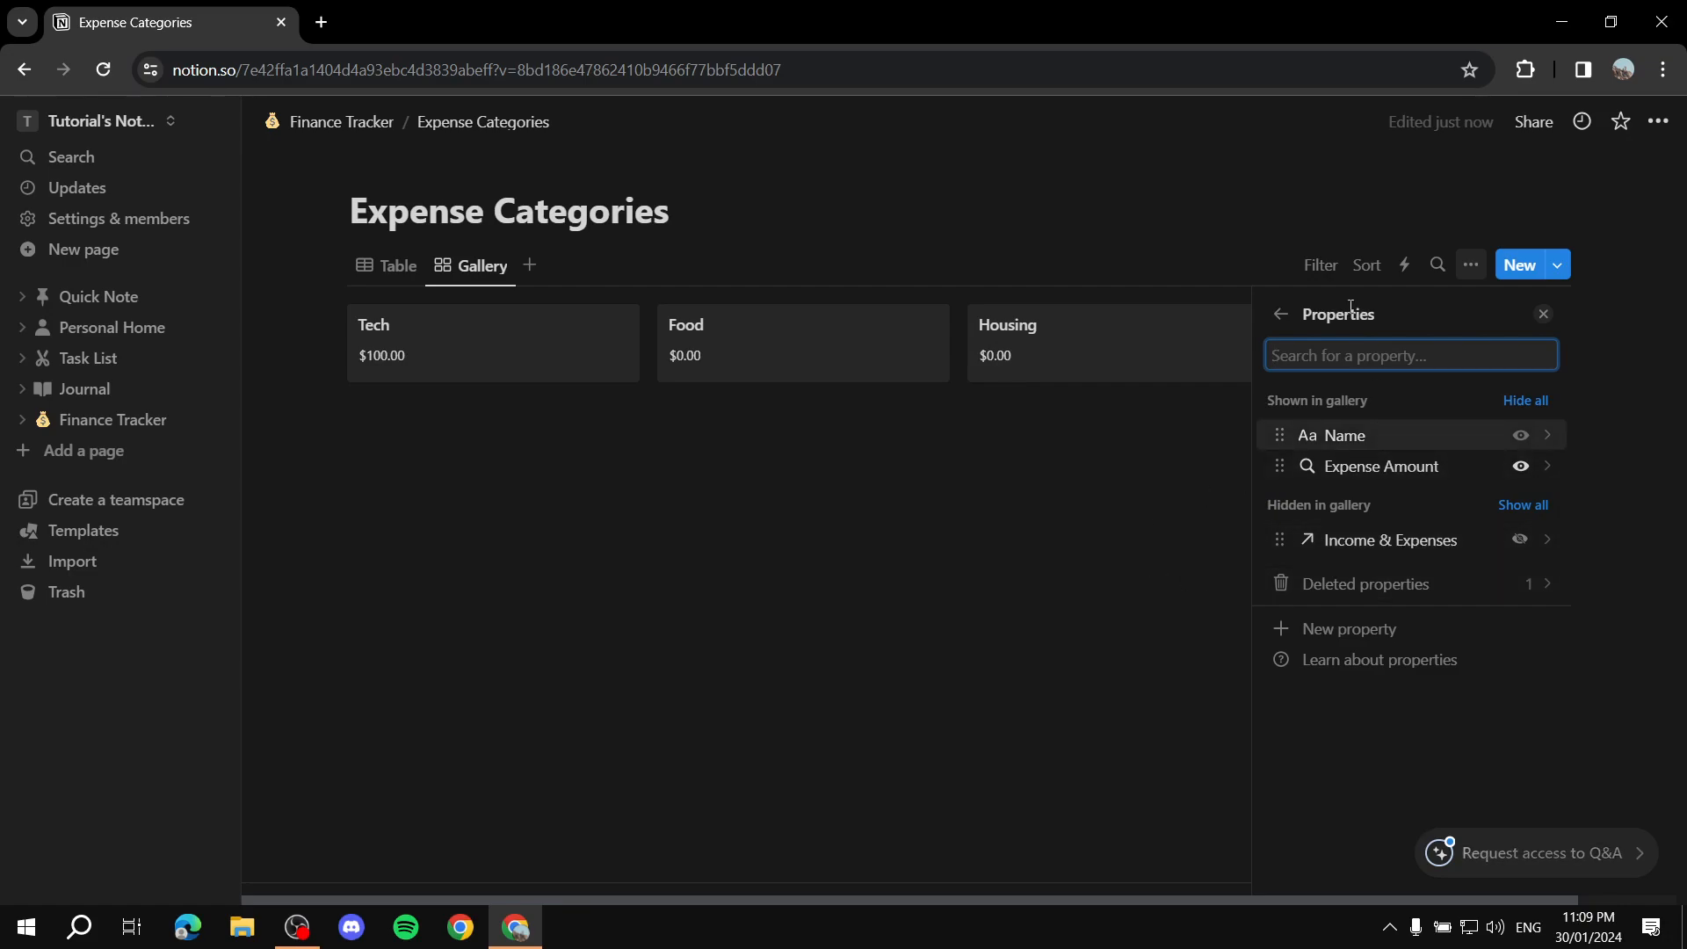
click(1280, 313)
click(979, 577)
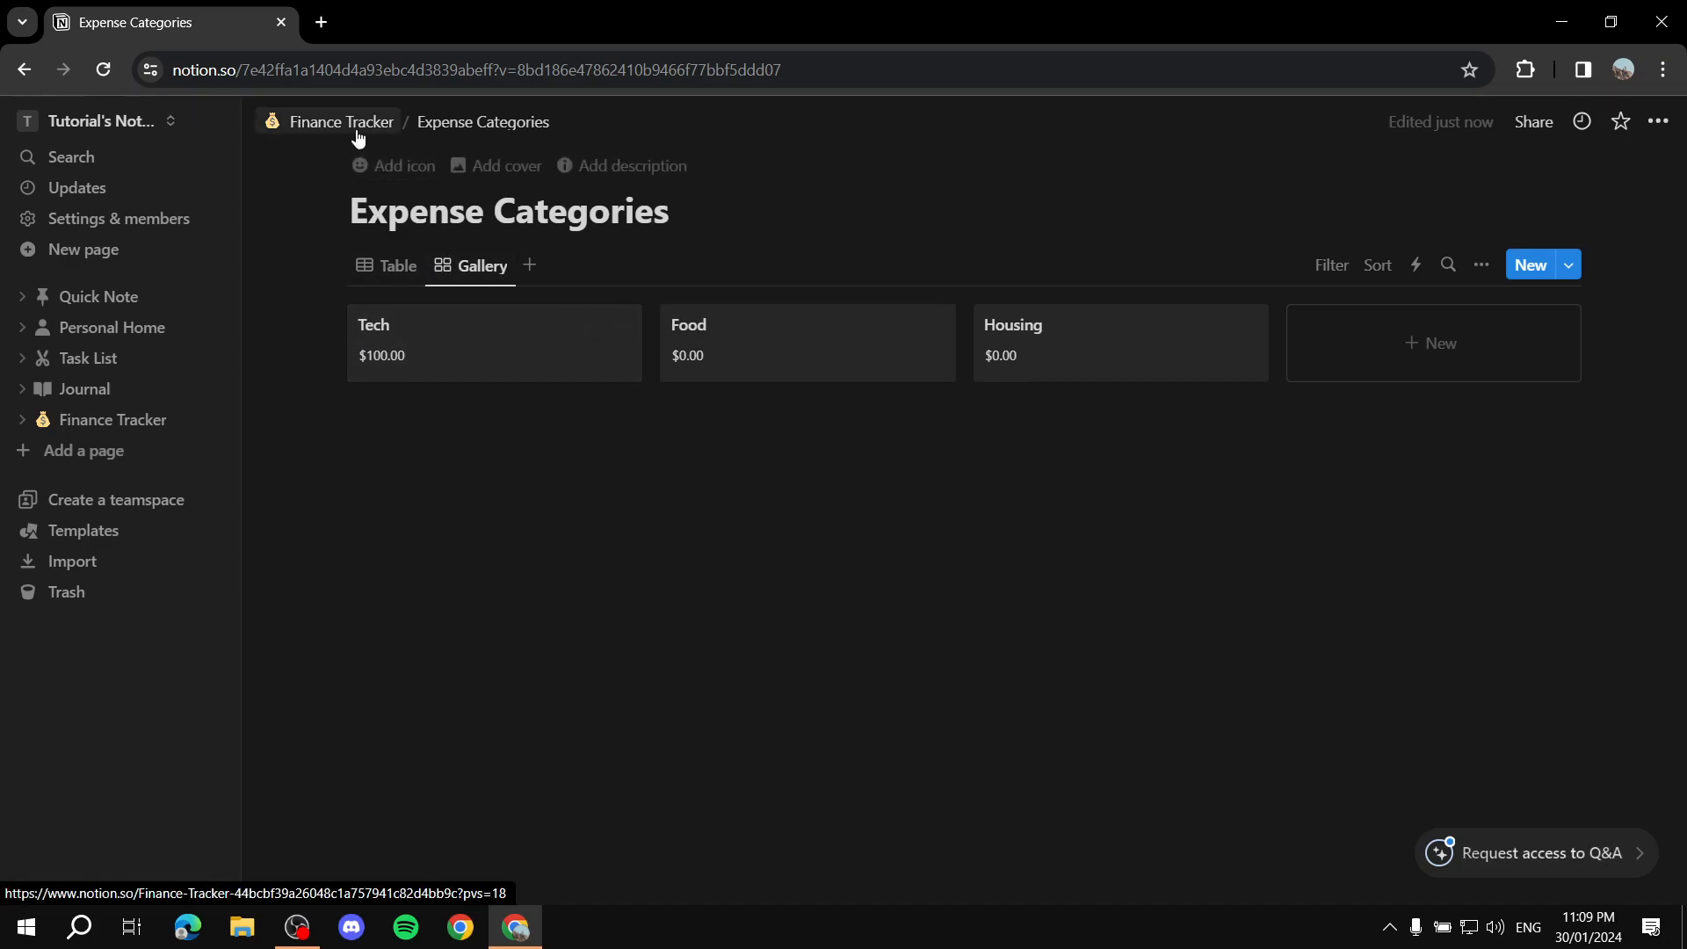
Create a full-page database named "Savings" below Expense Categories on the Finance Tracker page
click(320, 121)
click(411, 614)
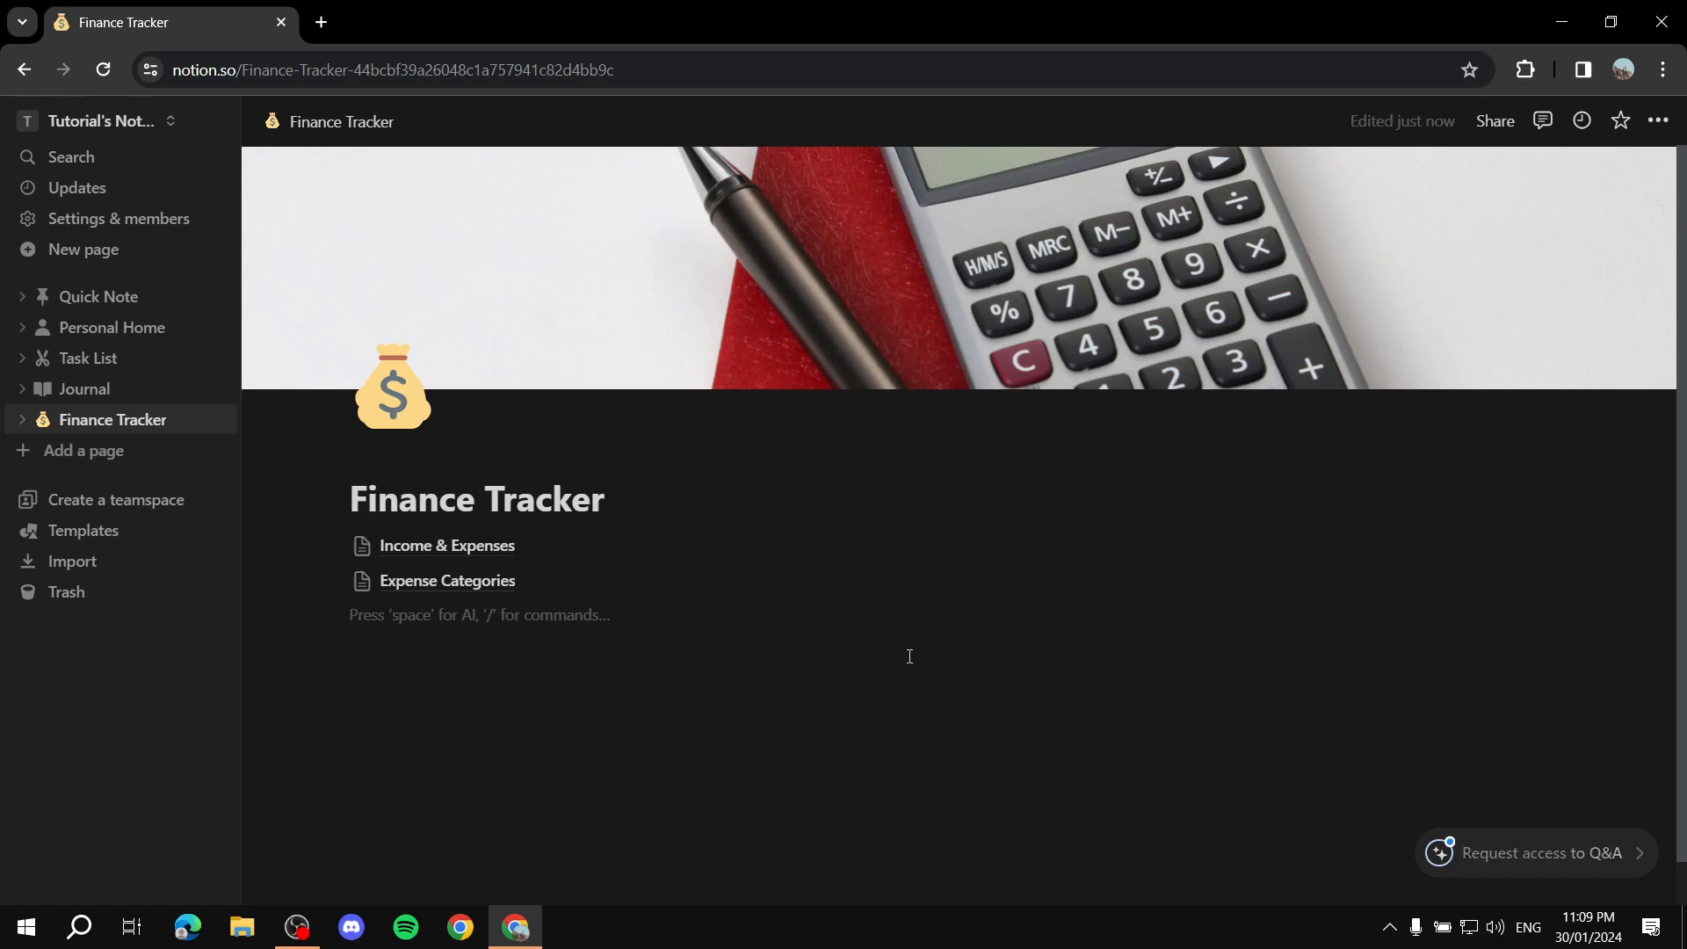
text(/data)
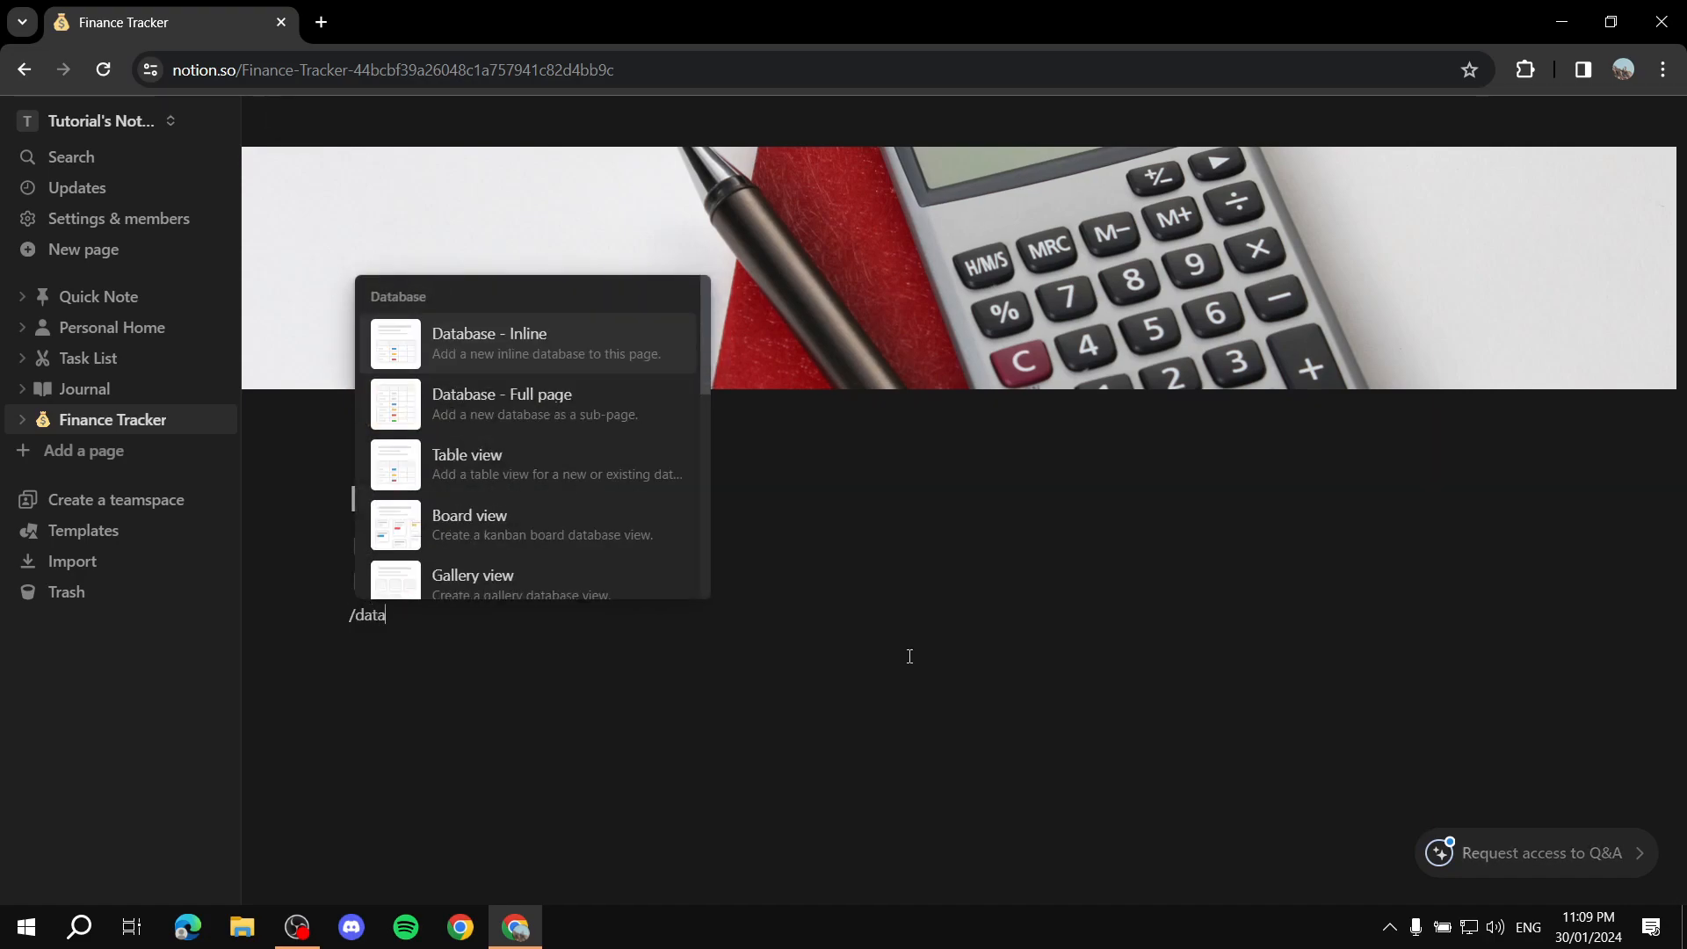
click(554, 402)
text(Savings)
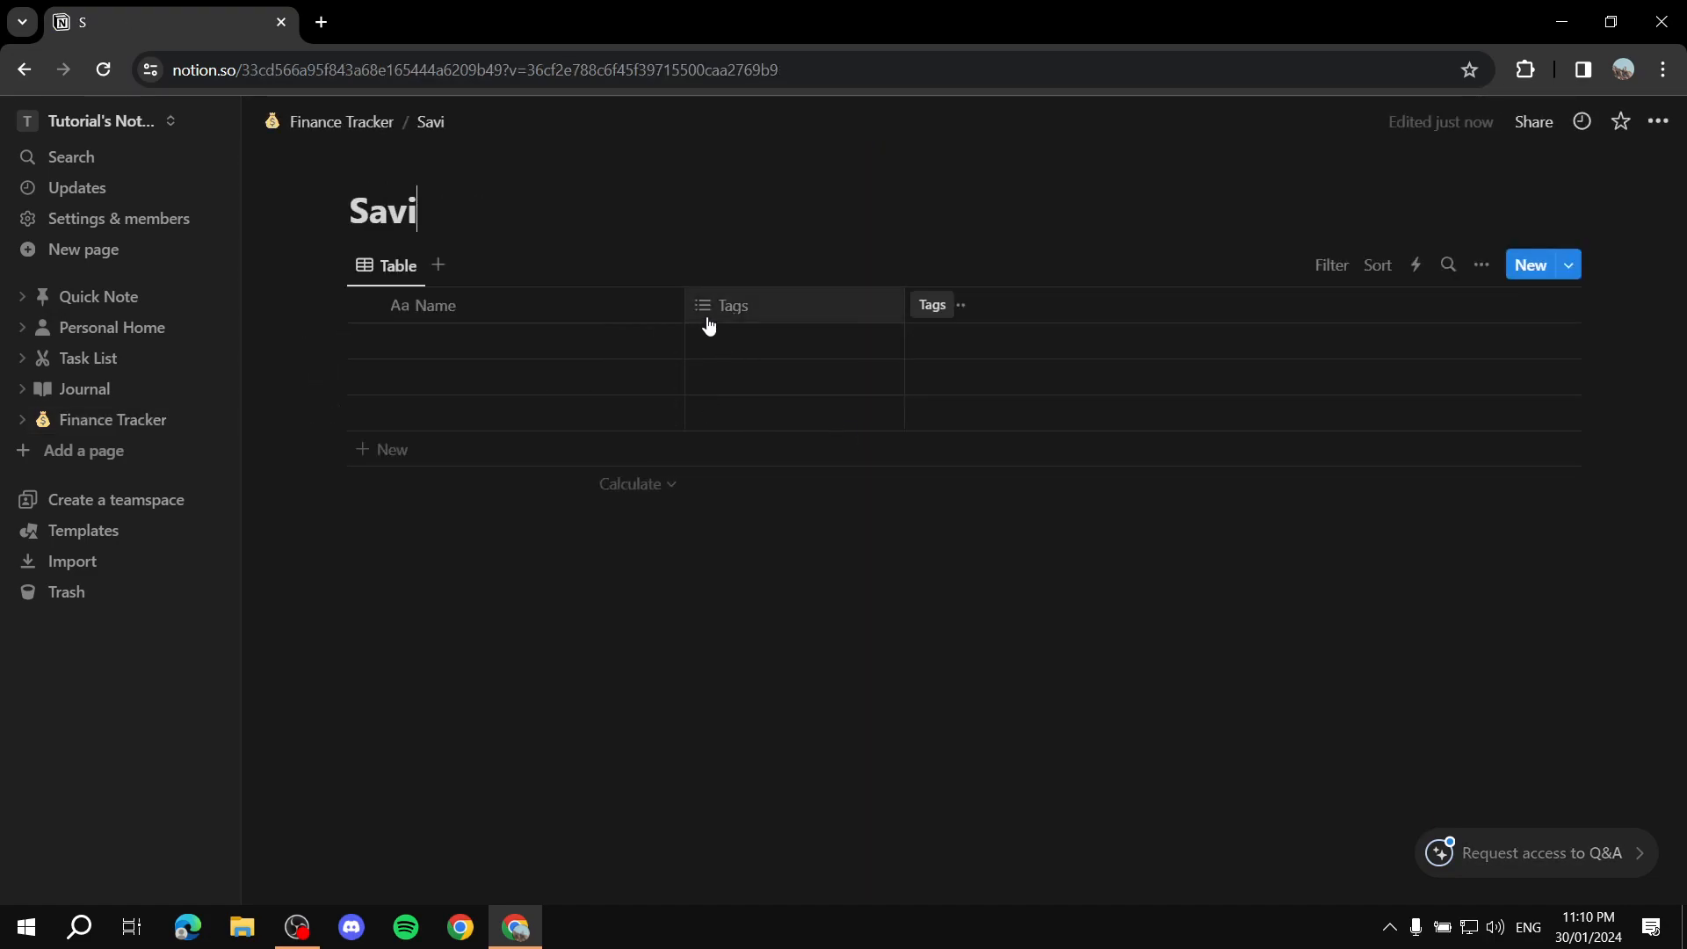
Delete the default Tags property from the Savings database
click(737, 309)
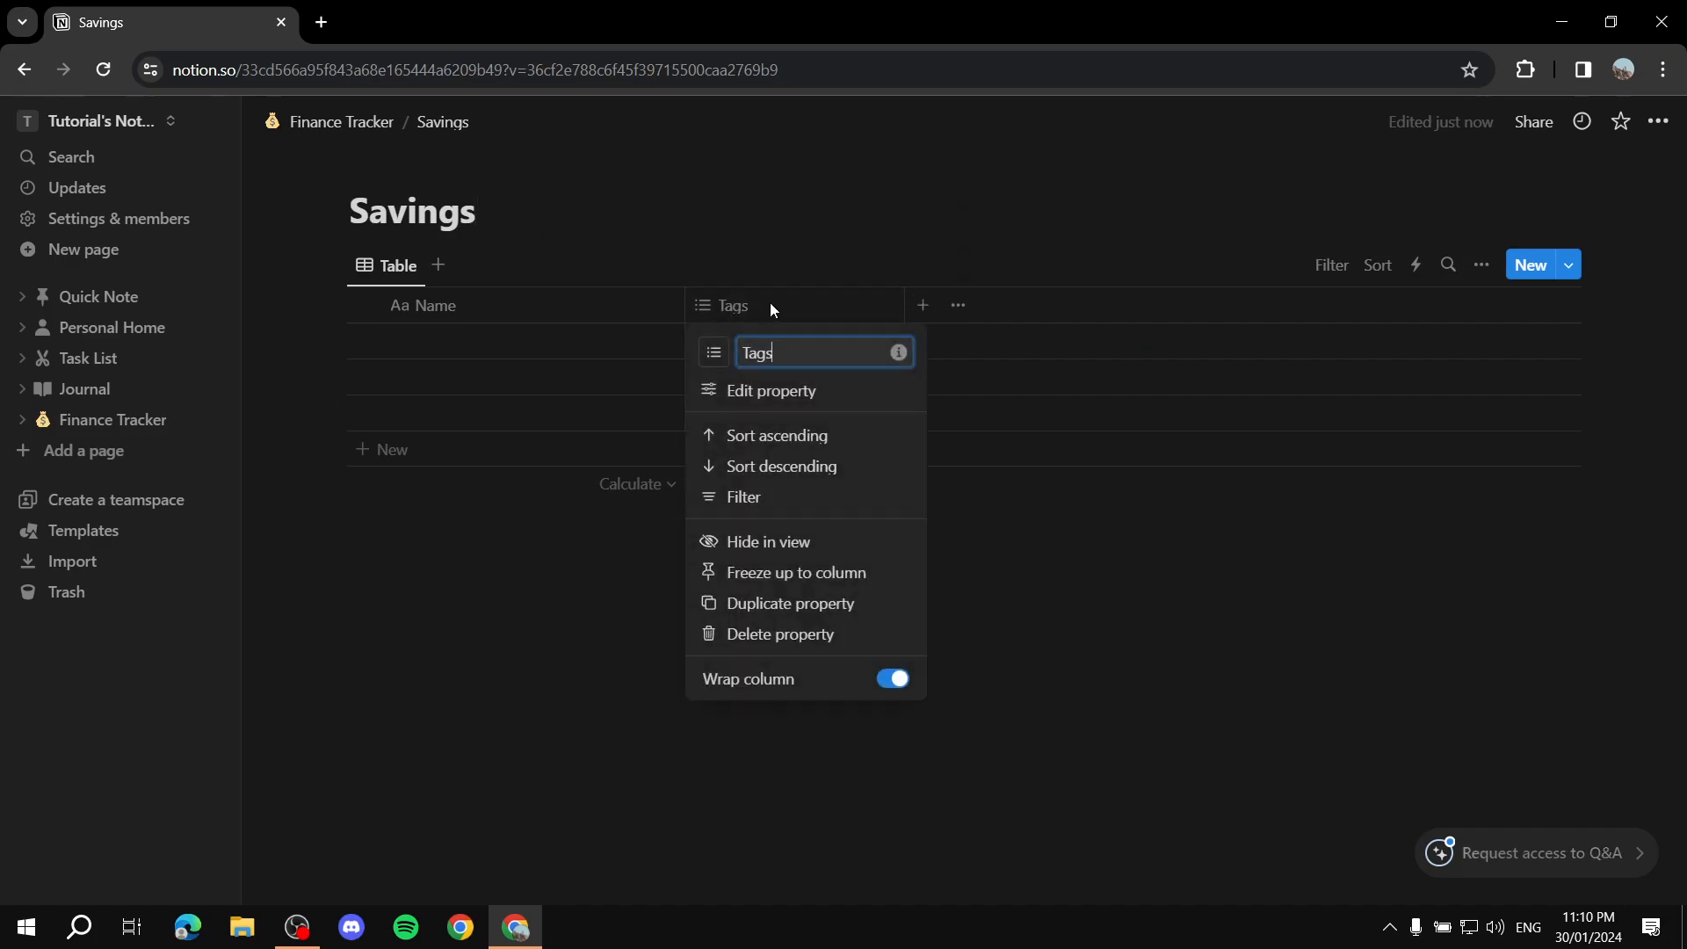
click(808, 636)
click(841, 497)
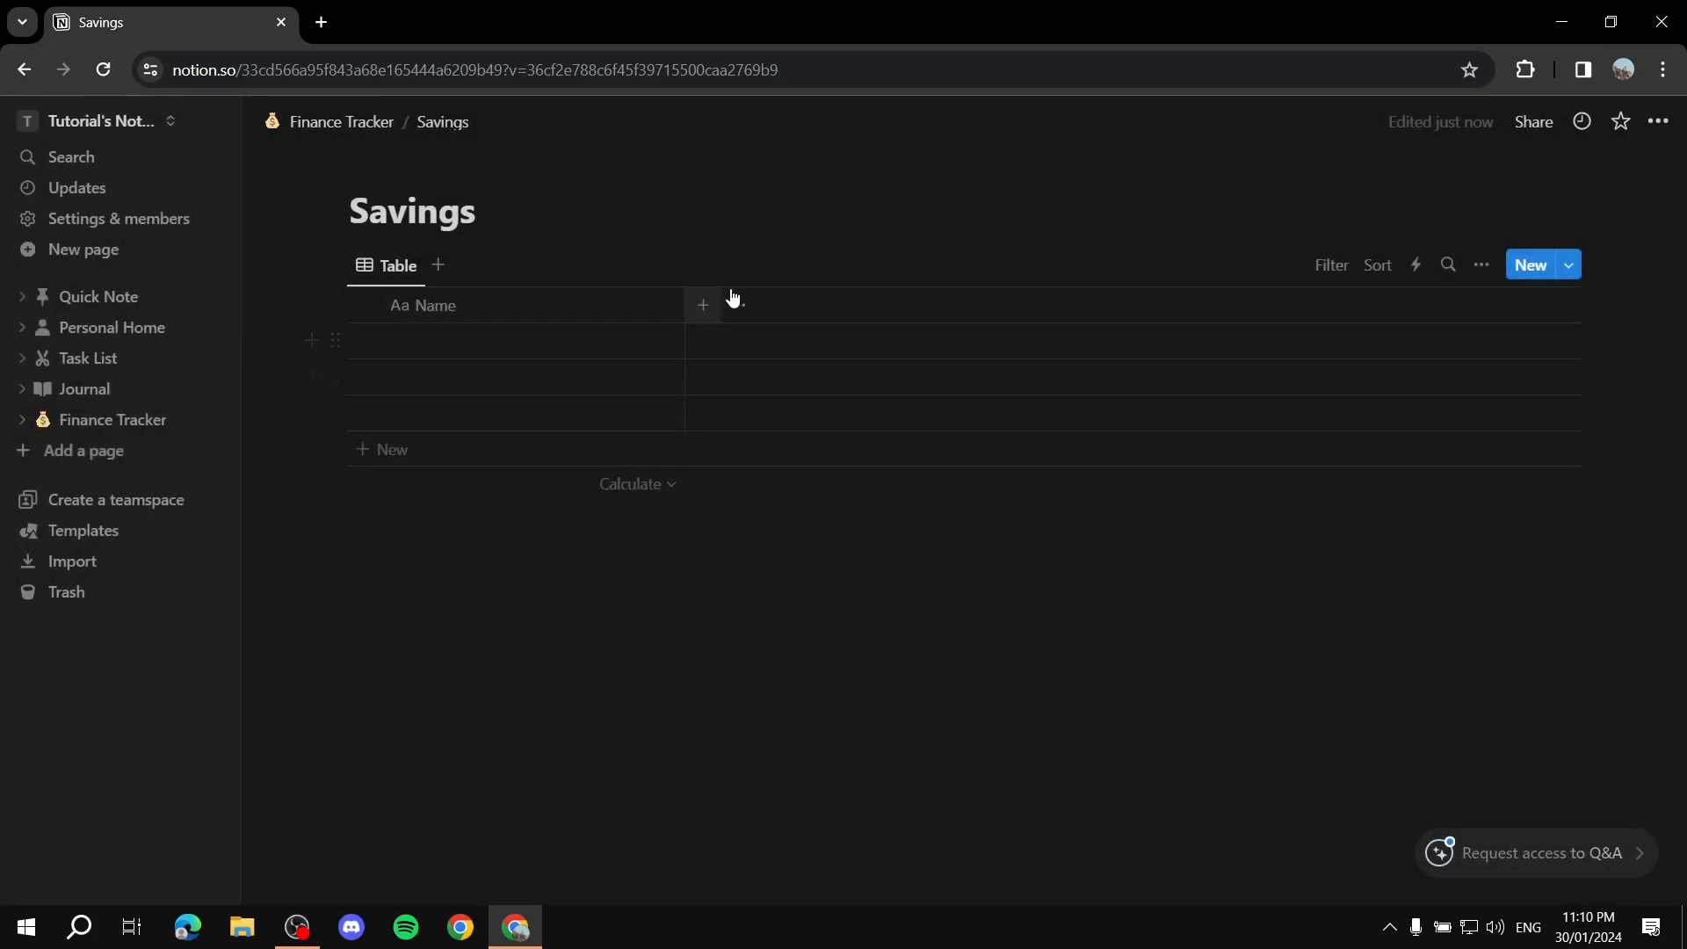
Add the entries "General Savings" and "Saving for a new Mic" to the Savings database
click(505, 348)
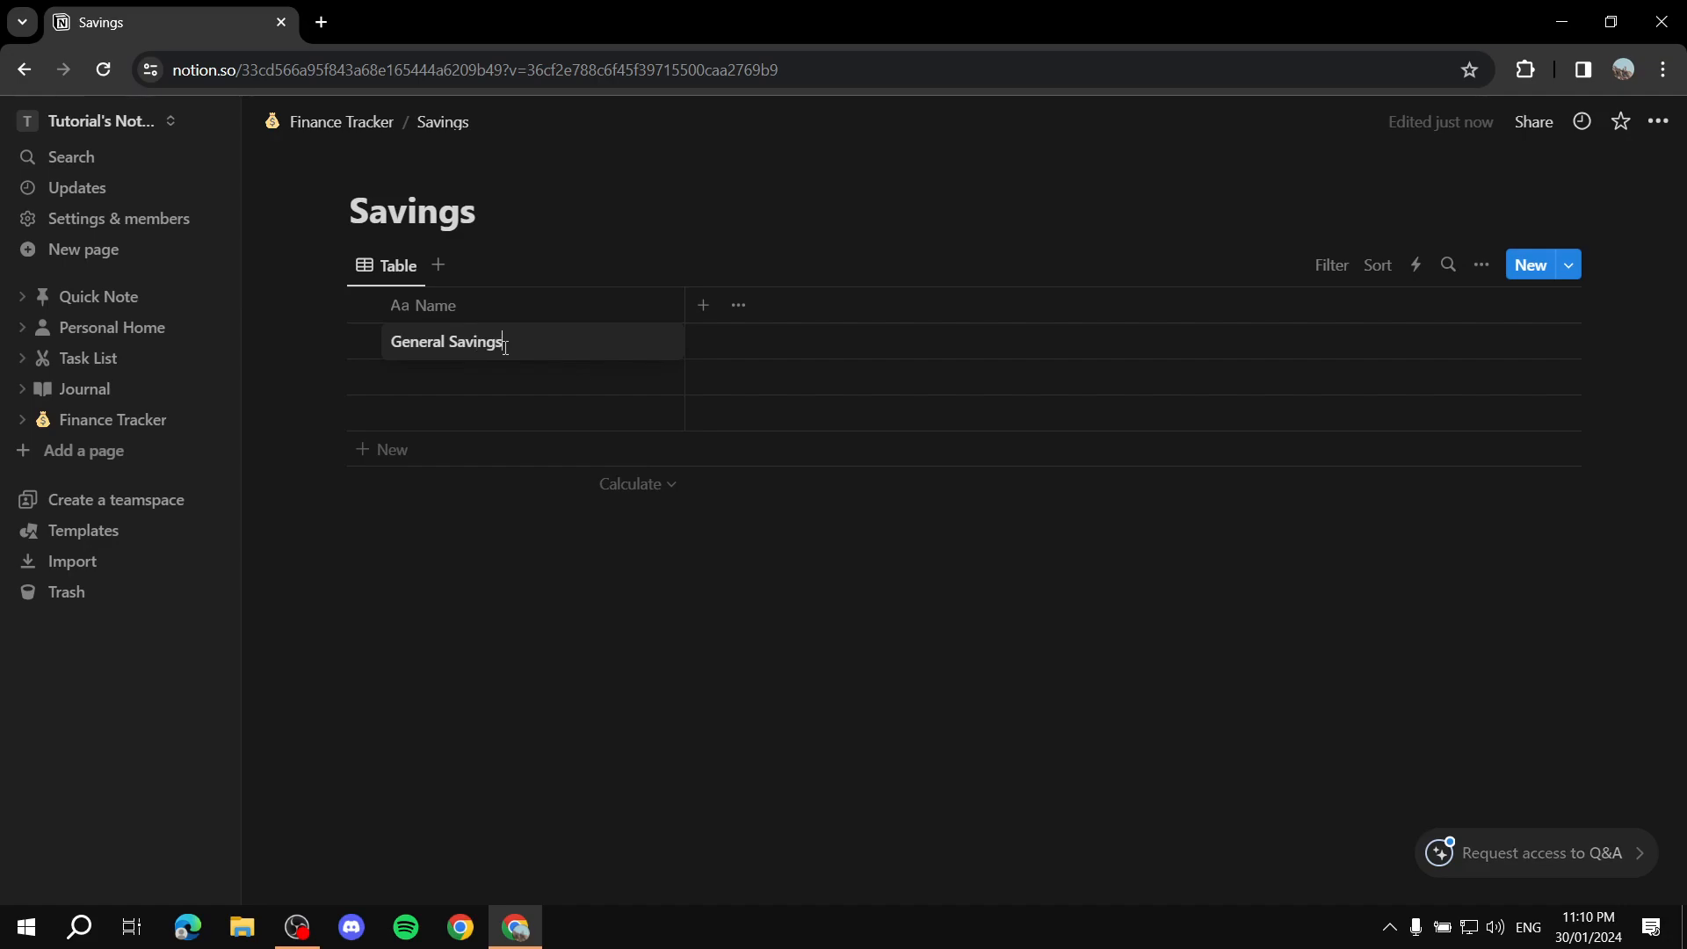
key(Return)
text(S)
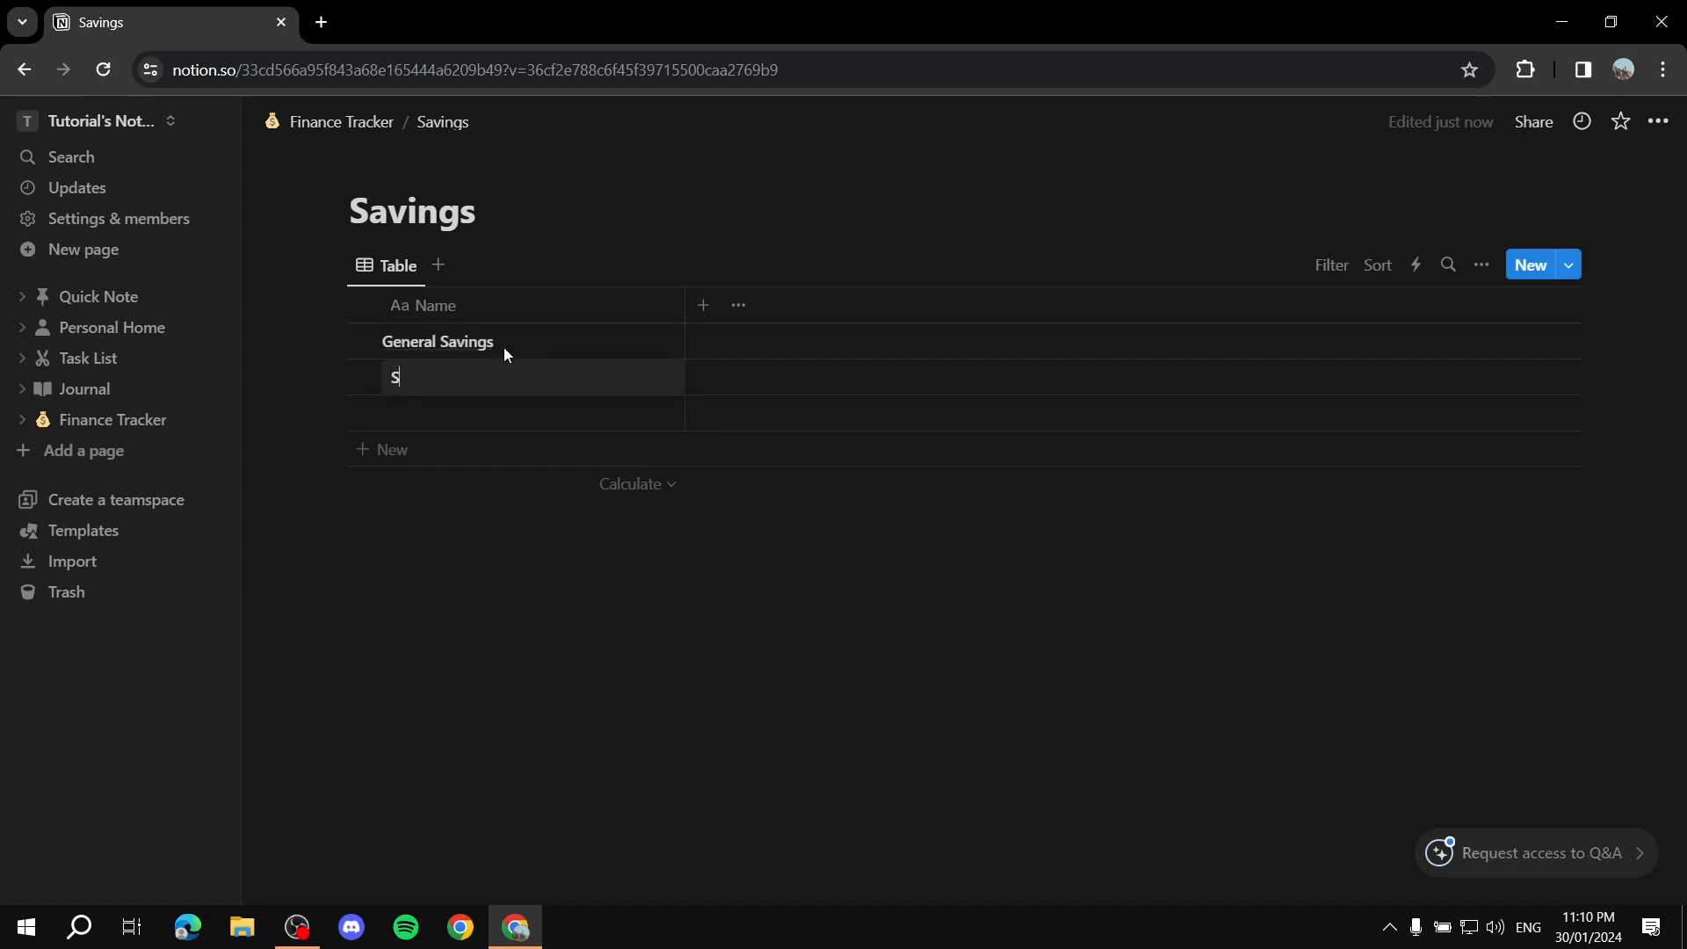
text(aving for a new Mic)
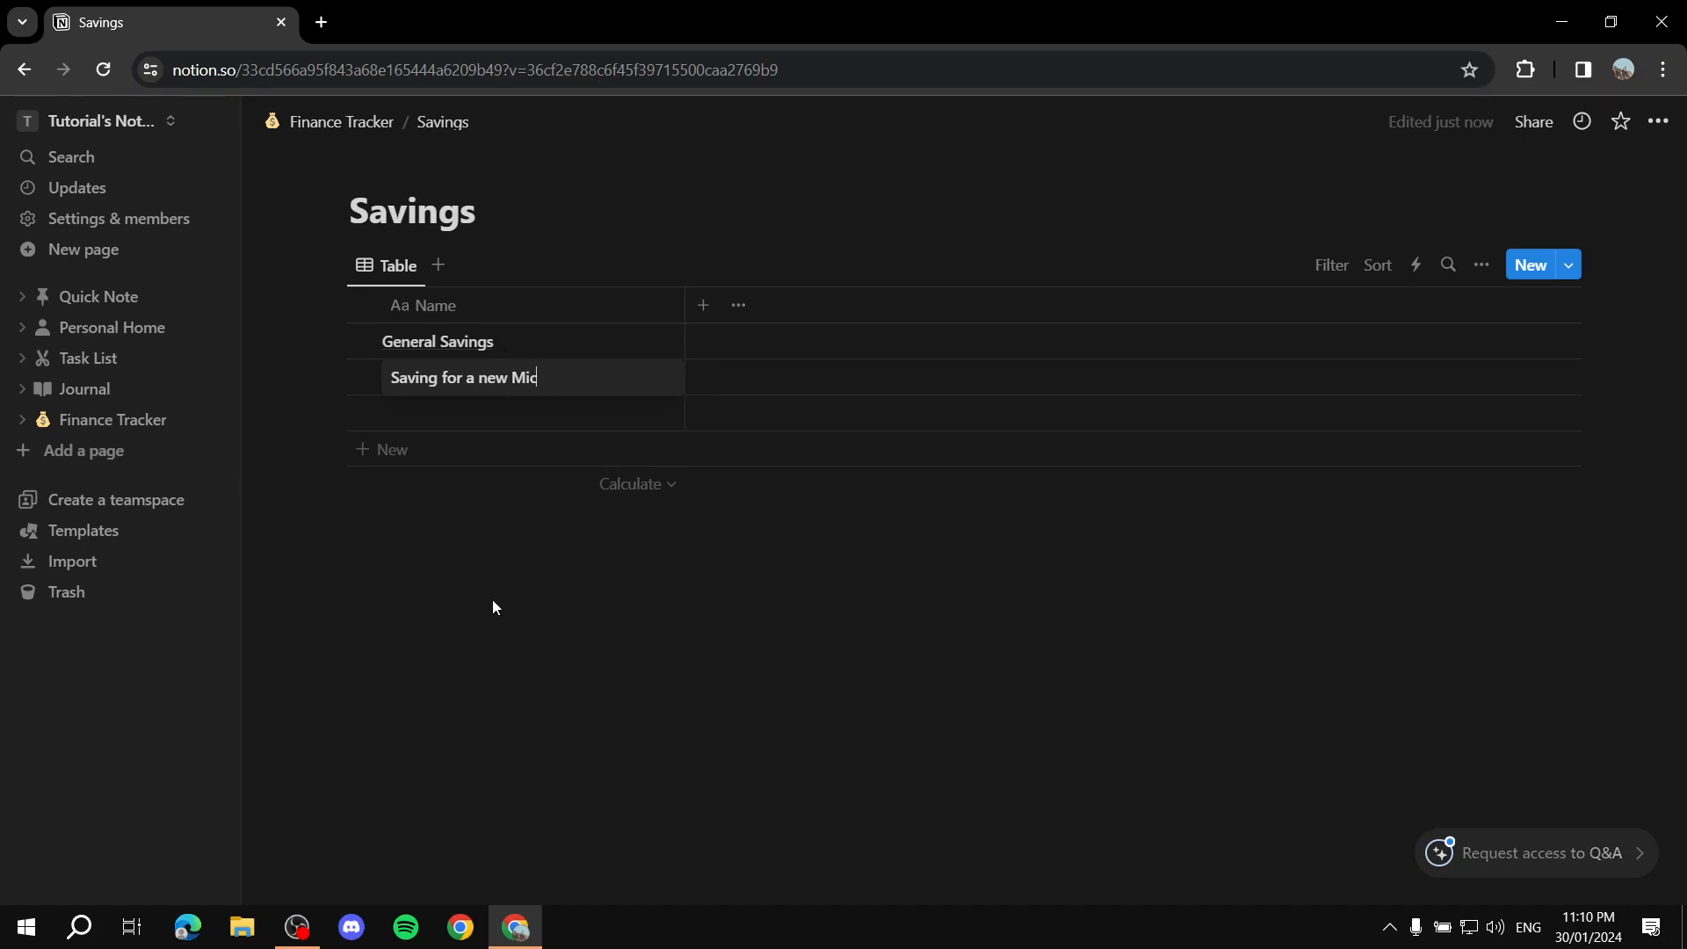
key(Escape)
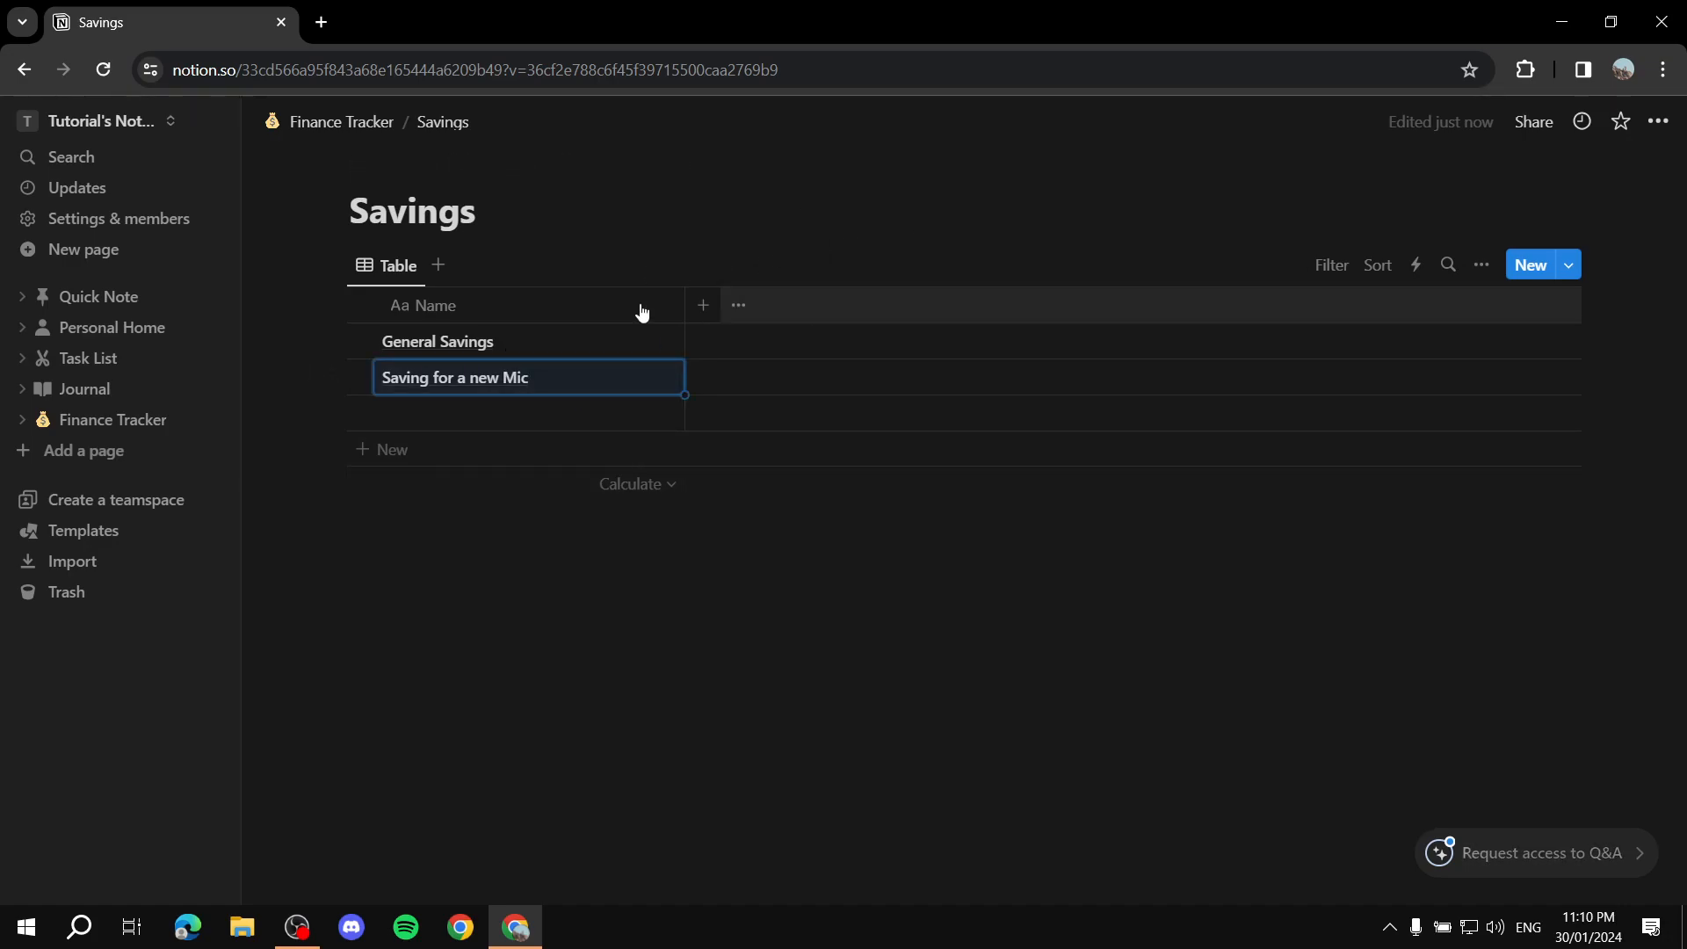
Add a Date property to the Savings database, keeping its default name
click(701, 303)
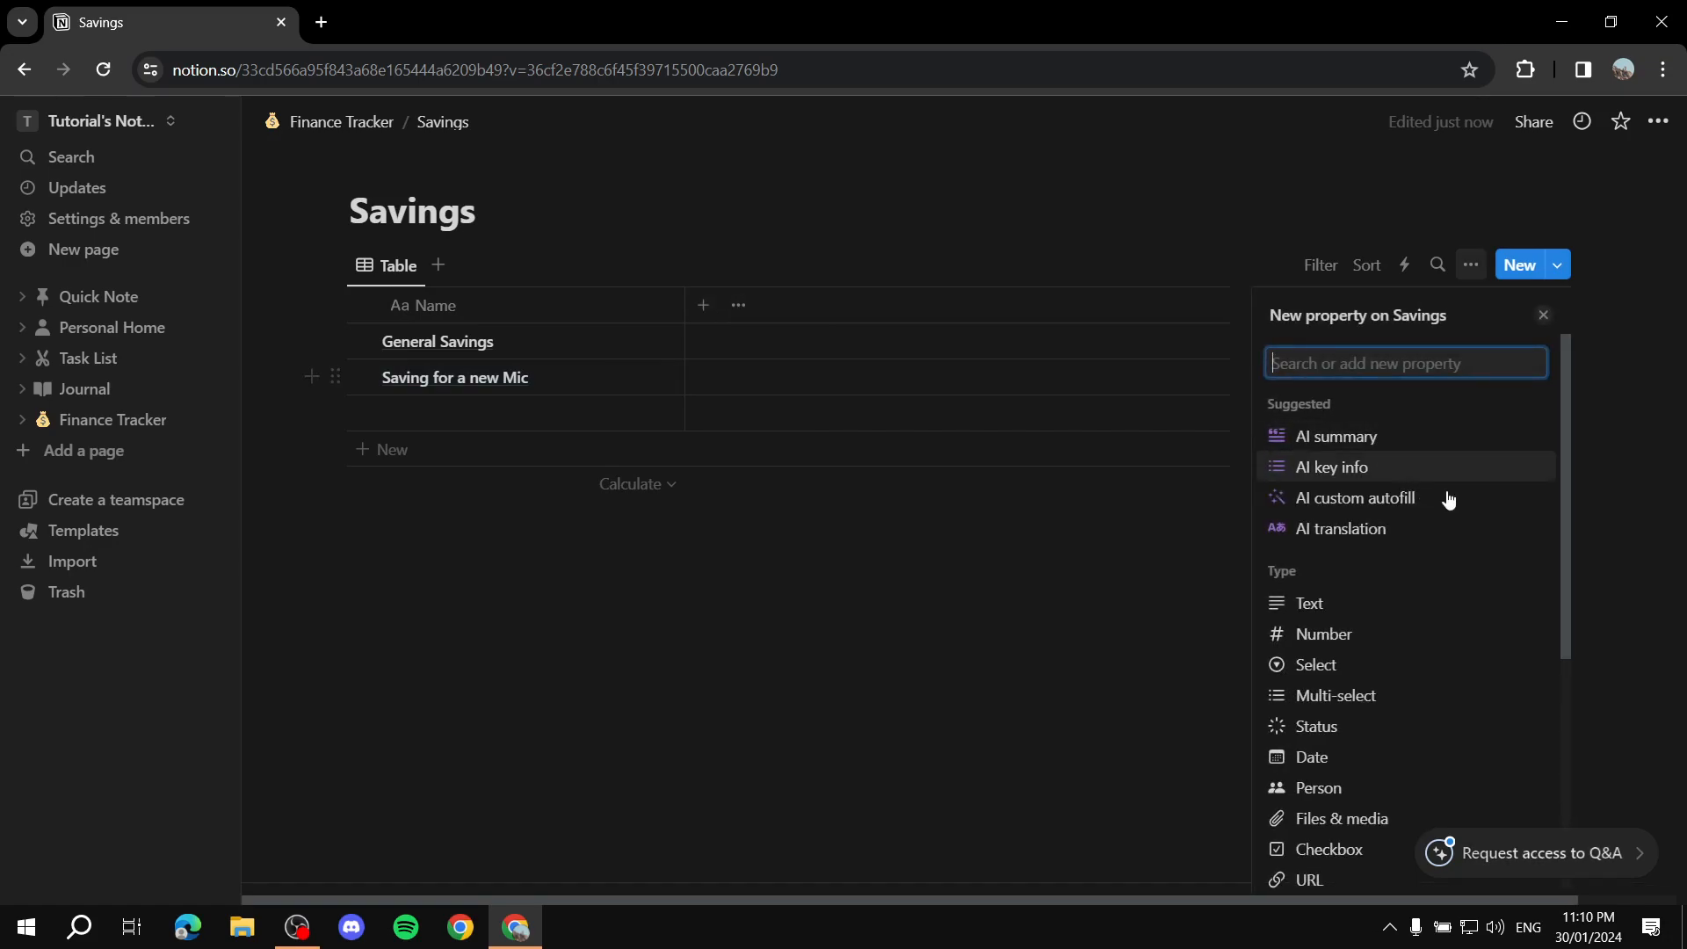
click(1336, 756)
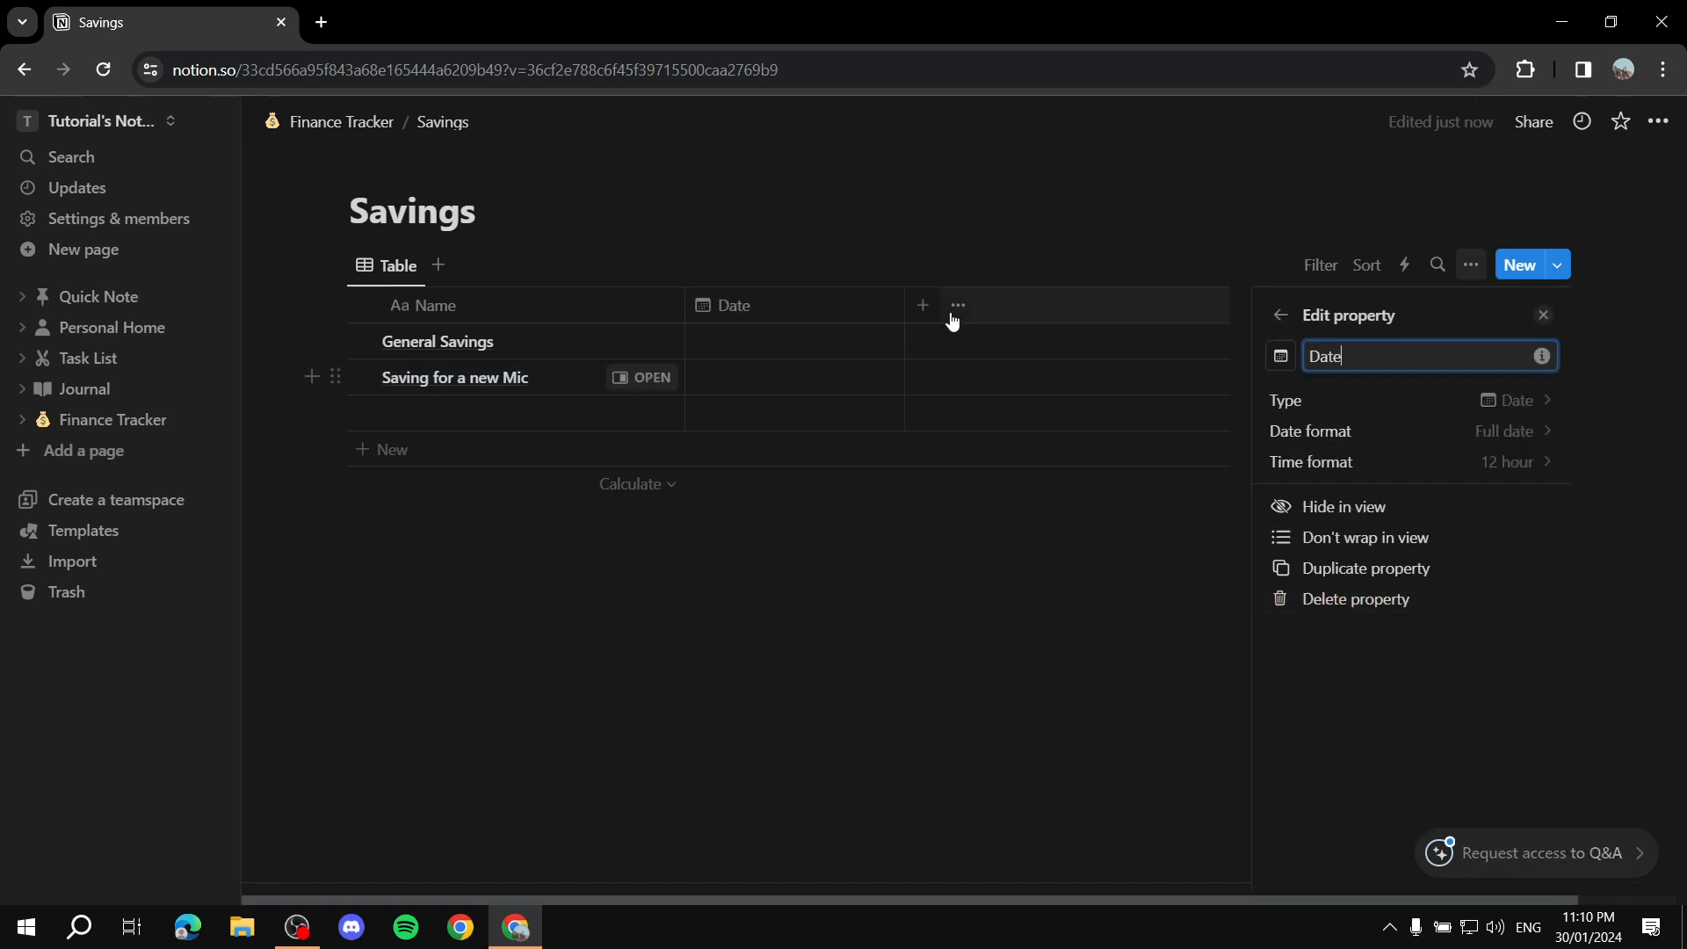
key(Escape)
Add a Number property formatted as US Dollar to the Savings database
click(922, 305)
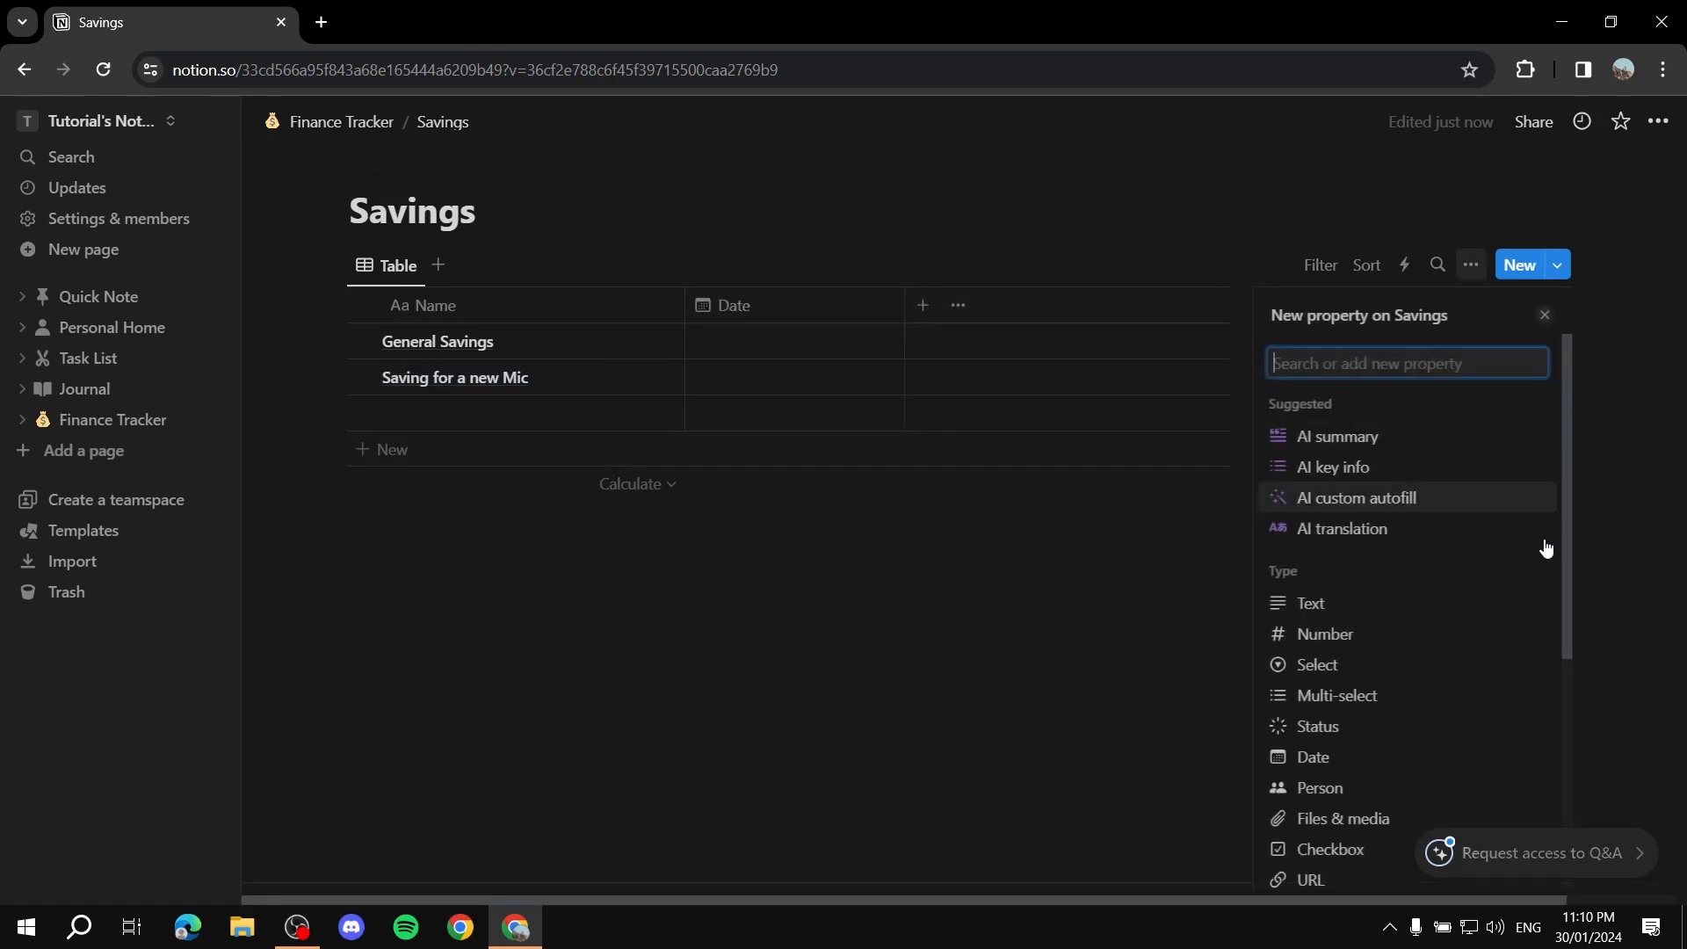
scroll(1395, 677, down, 1)
scroll(1393, 690, down, 1)
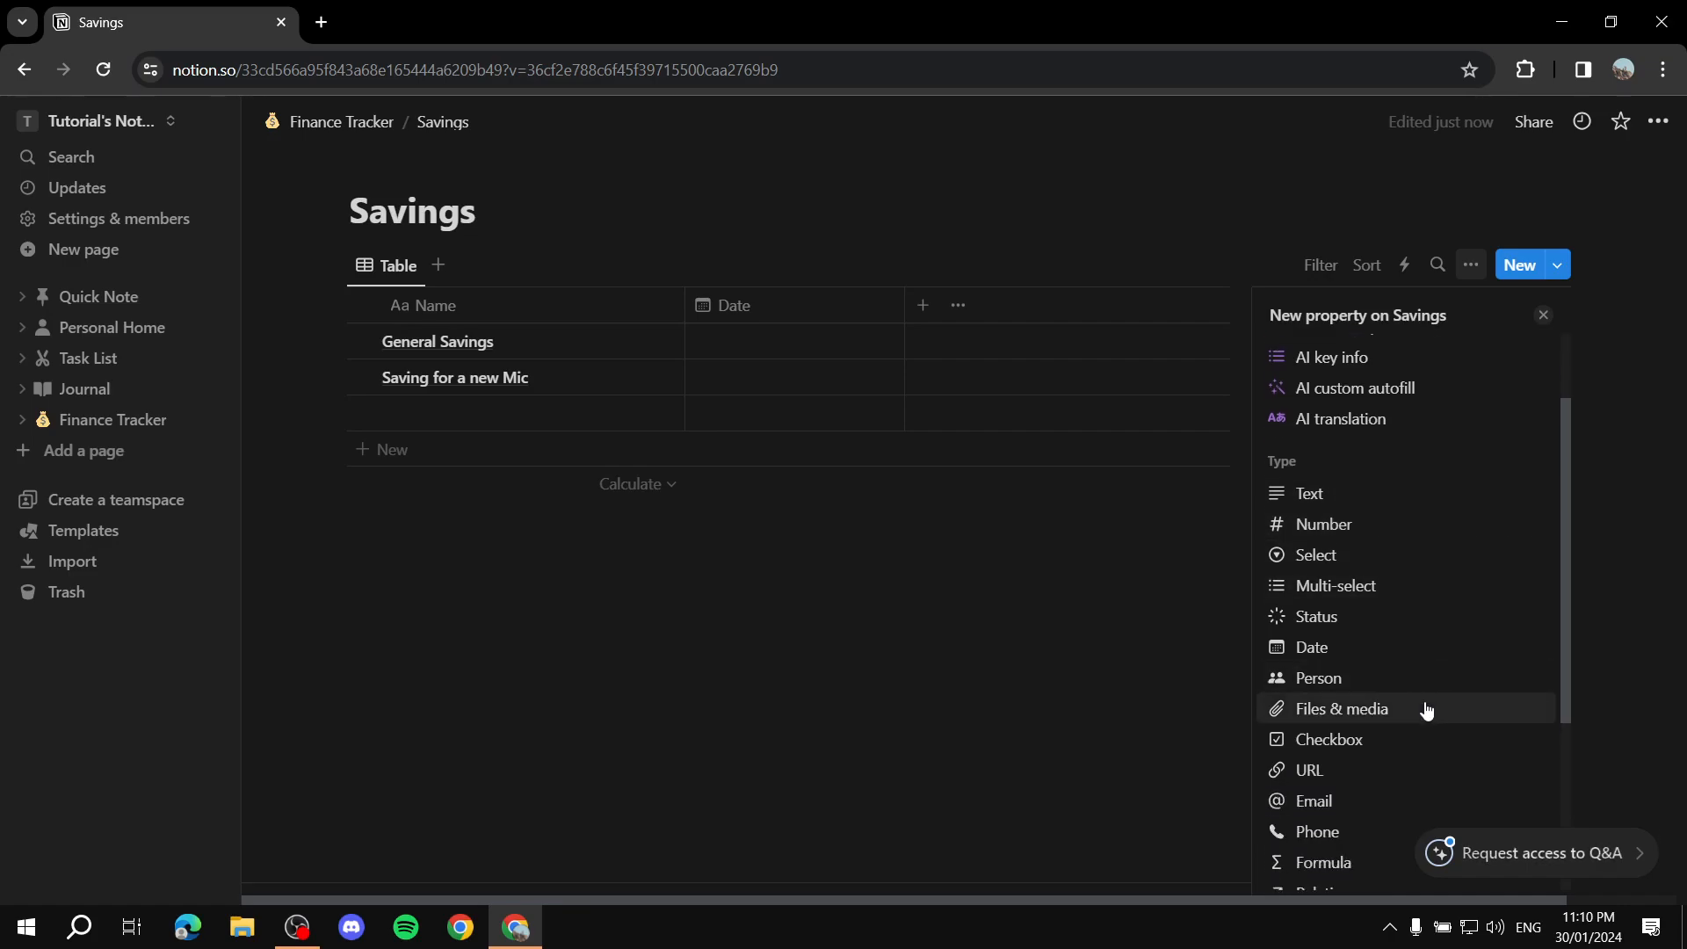
click(1399, 525)
click(1412, 439)
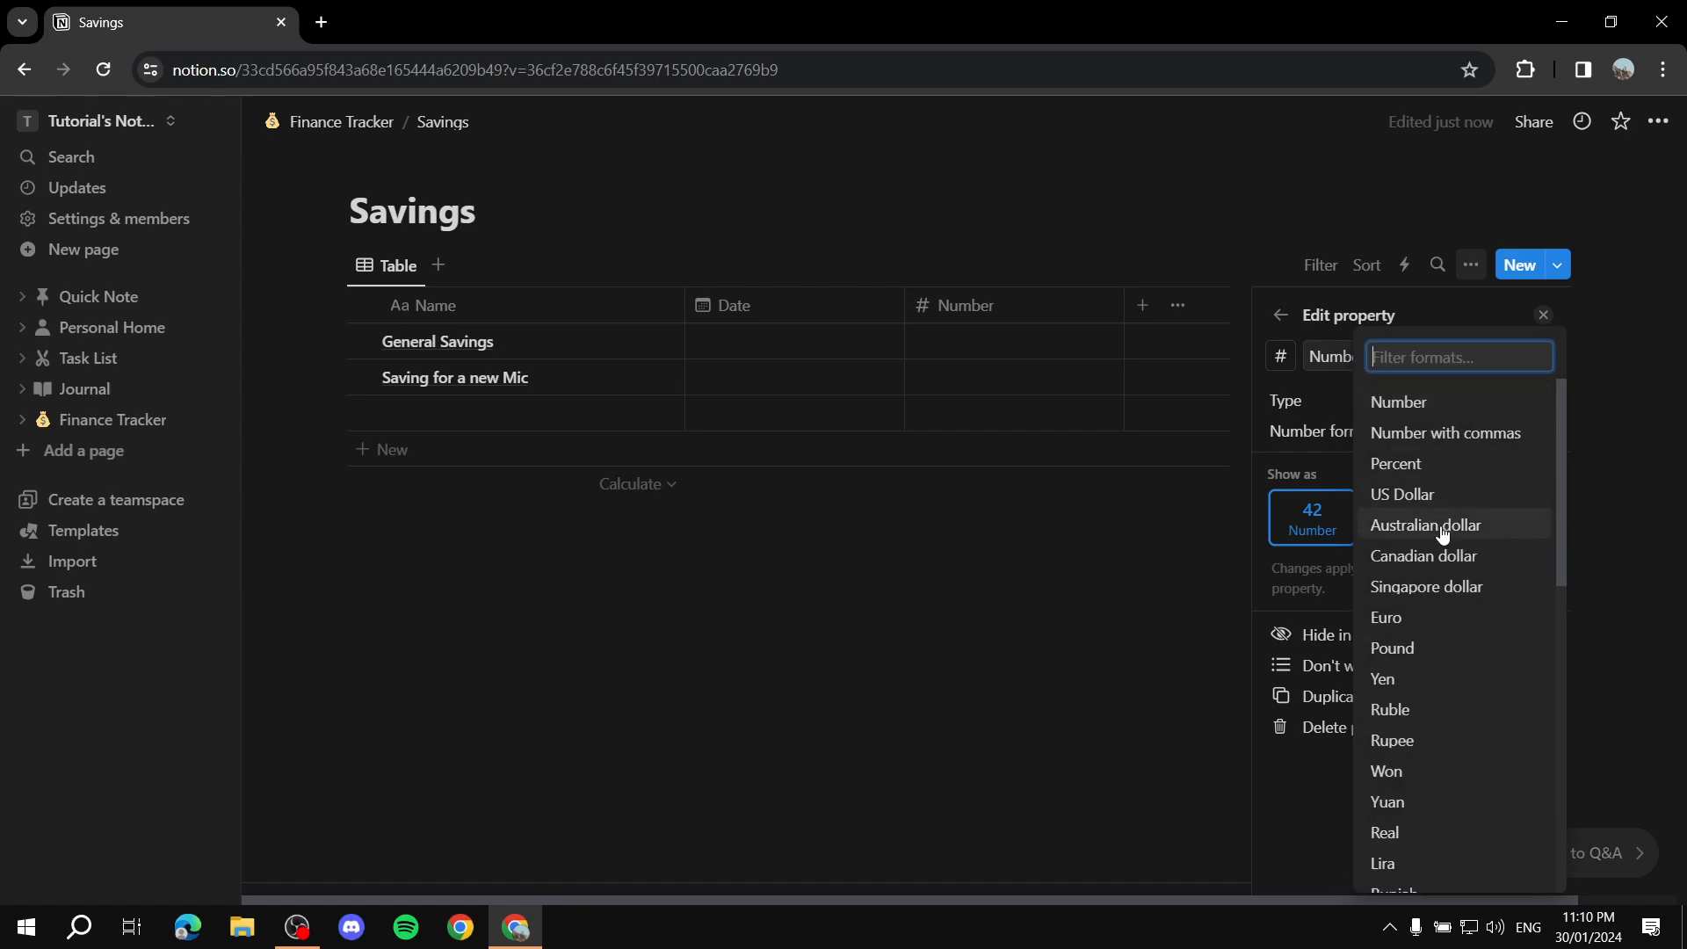
click(1430, 497)
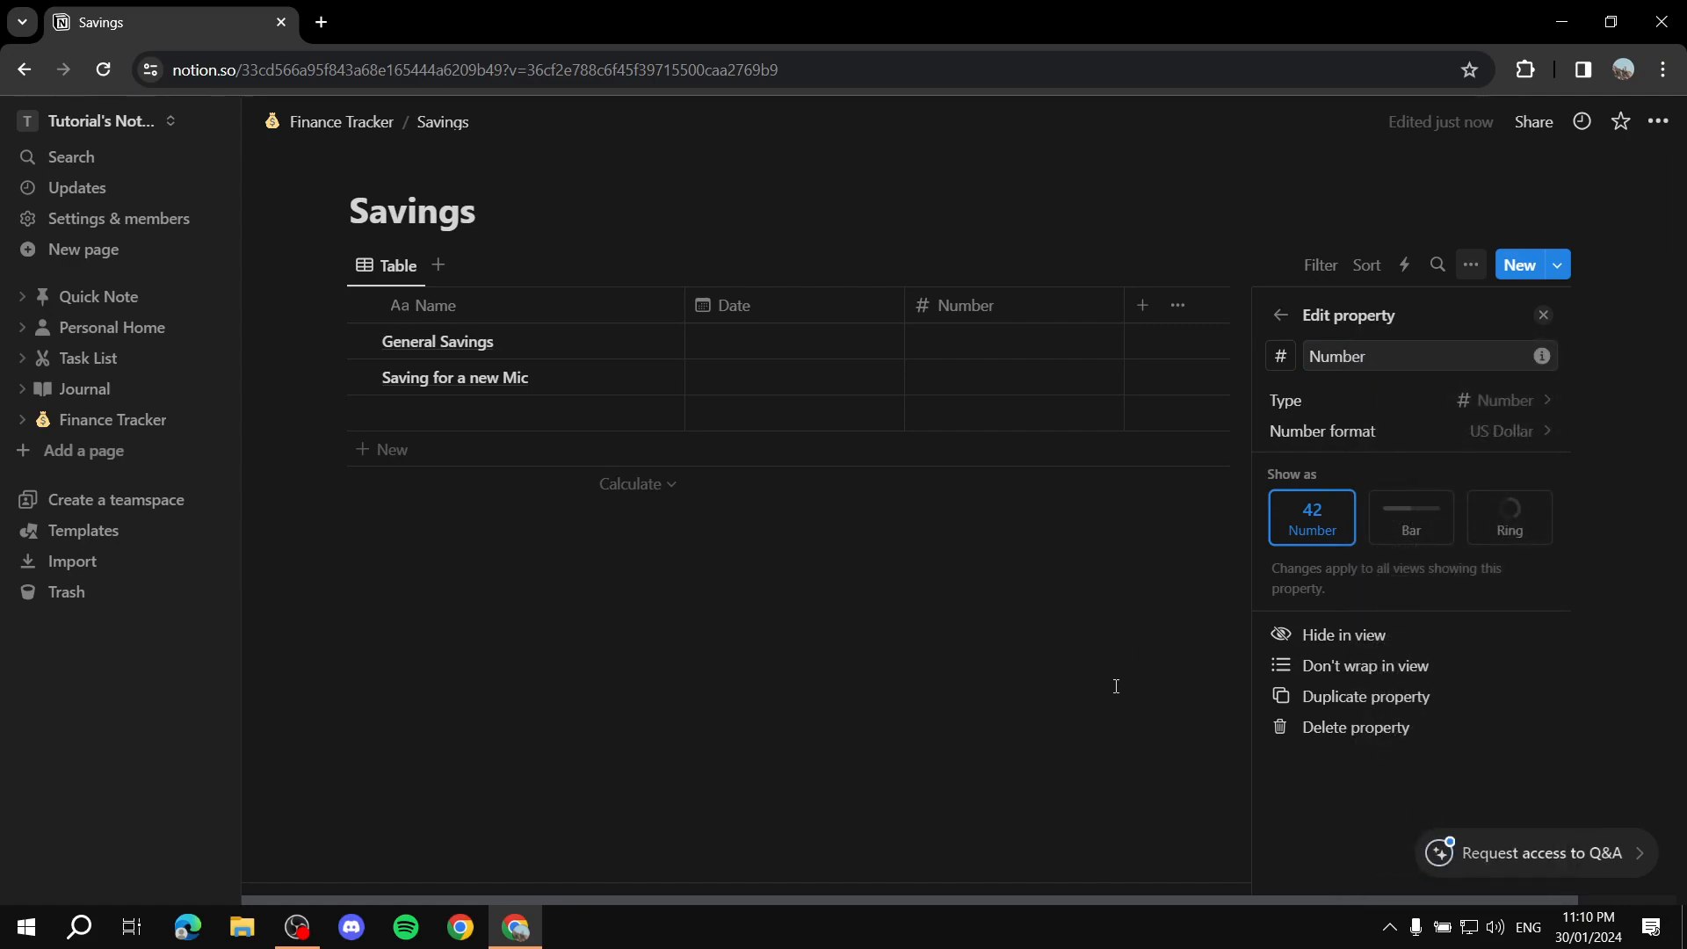
Give the General Savings entry the date January 11, 2022 and an amount of 1500
click(768, 328)
click(768, 328)
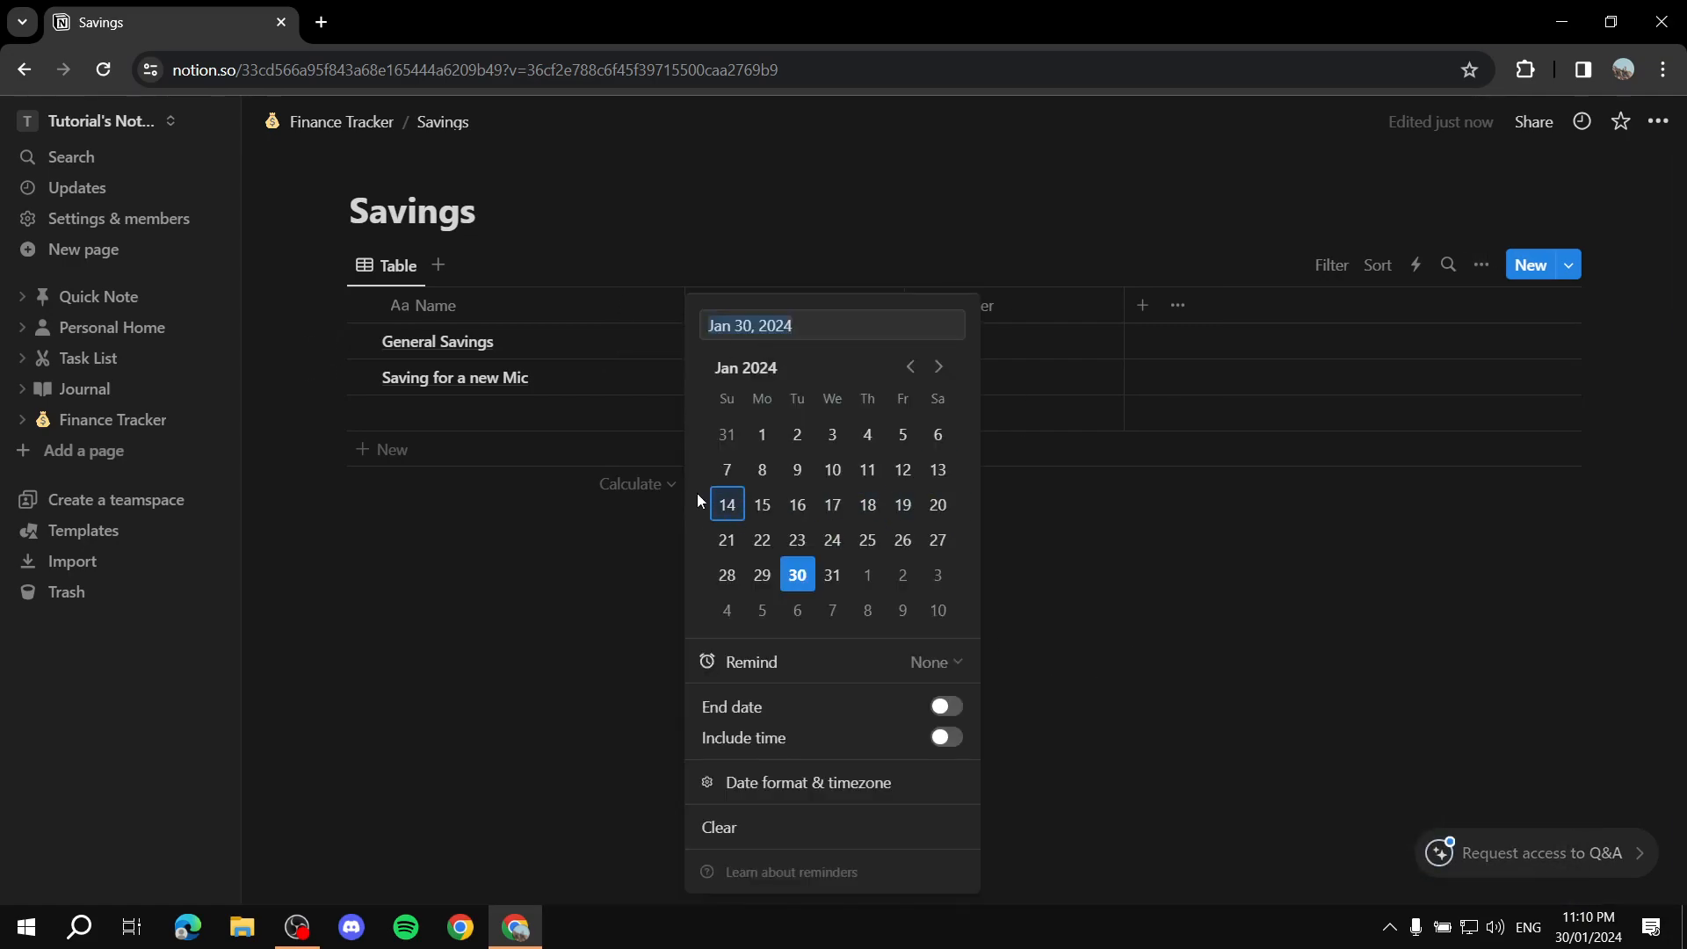
click(871, 328)
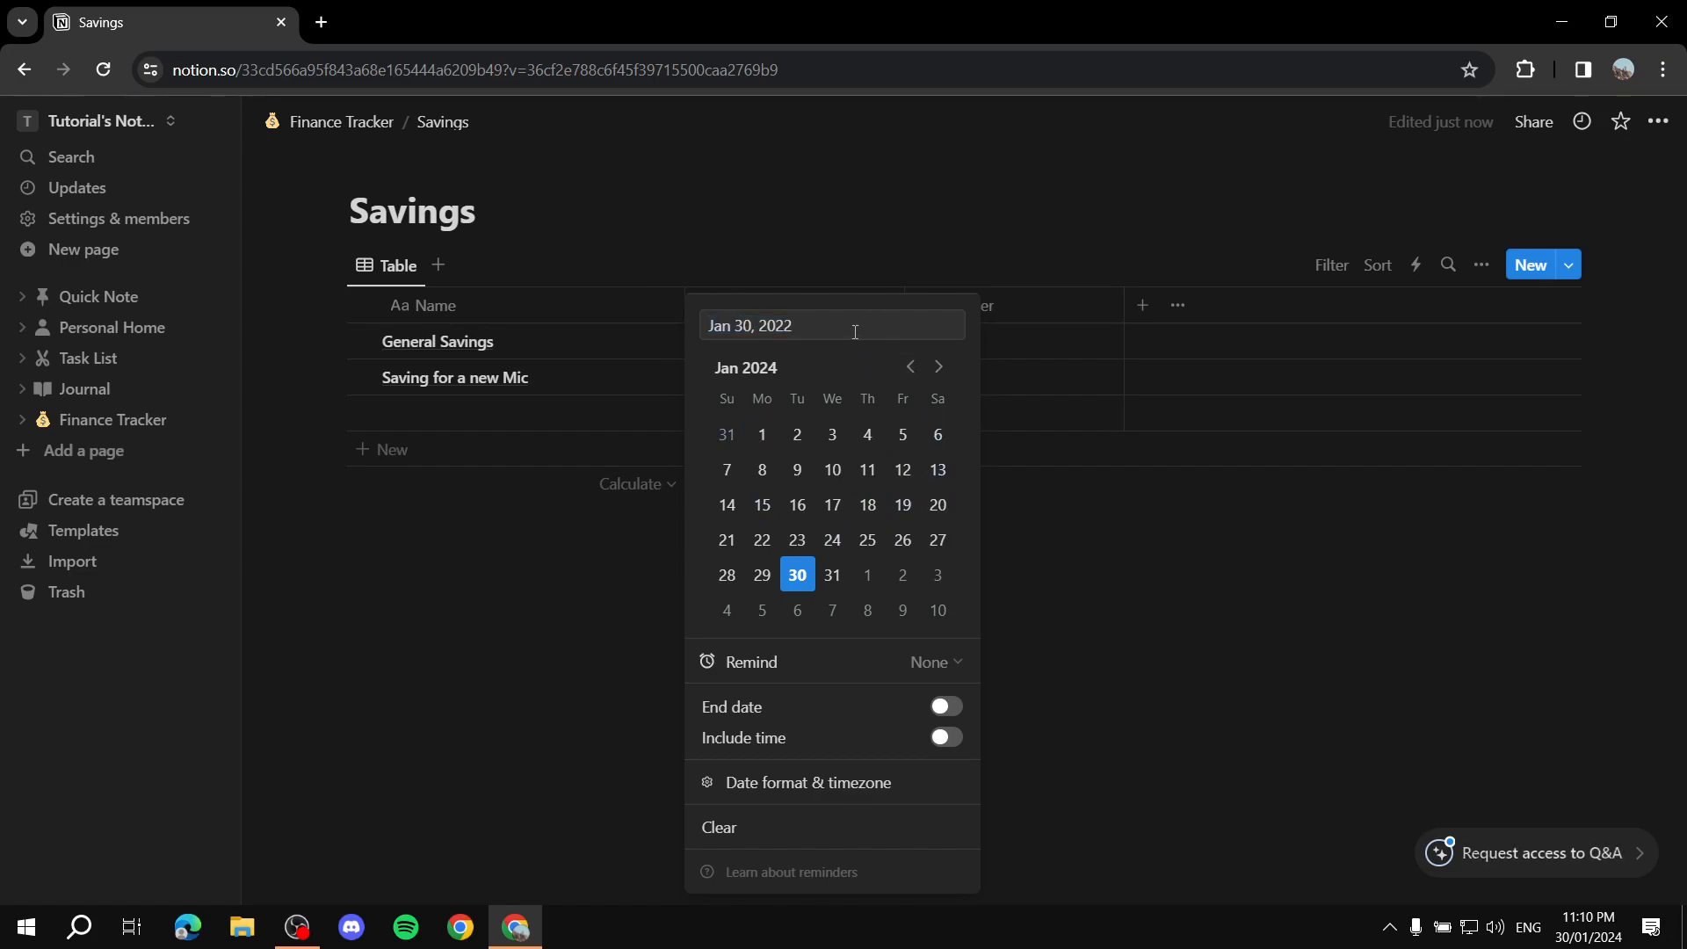
click(797, 505)
key(Escape)
click(960, 342)
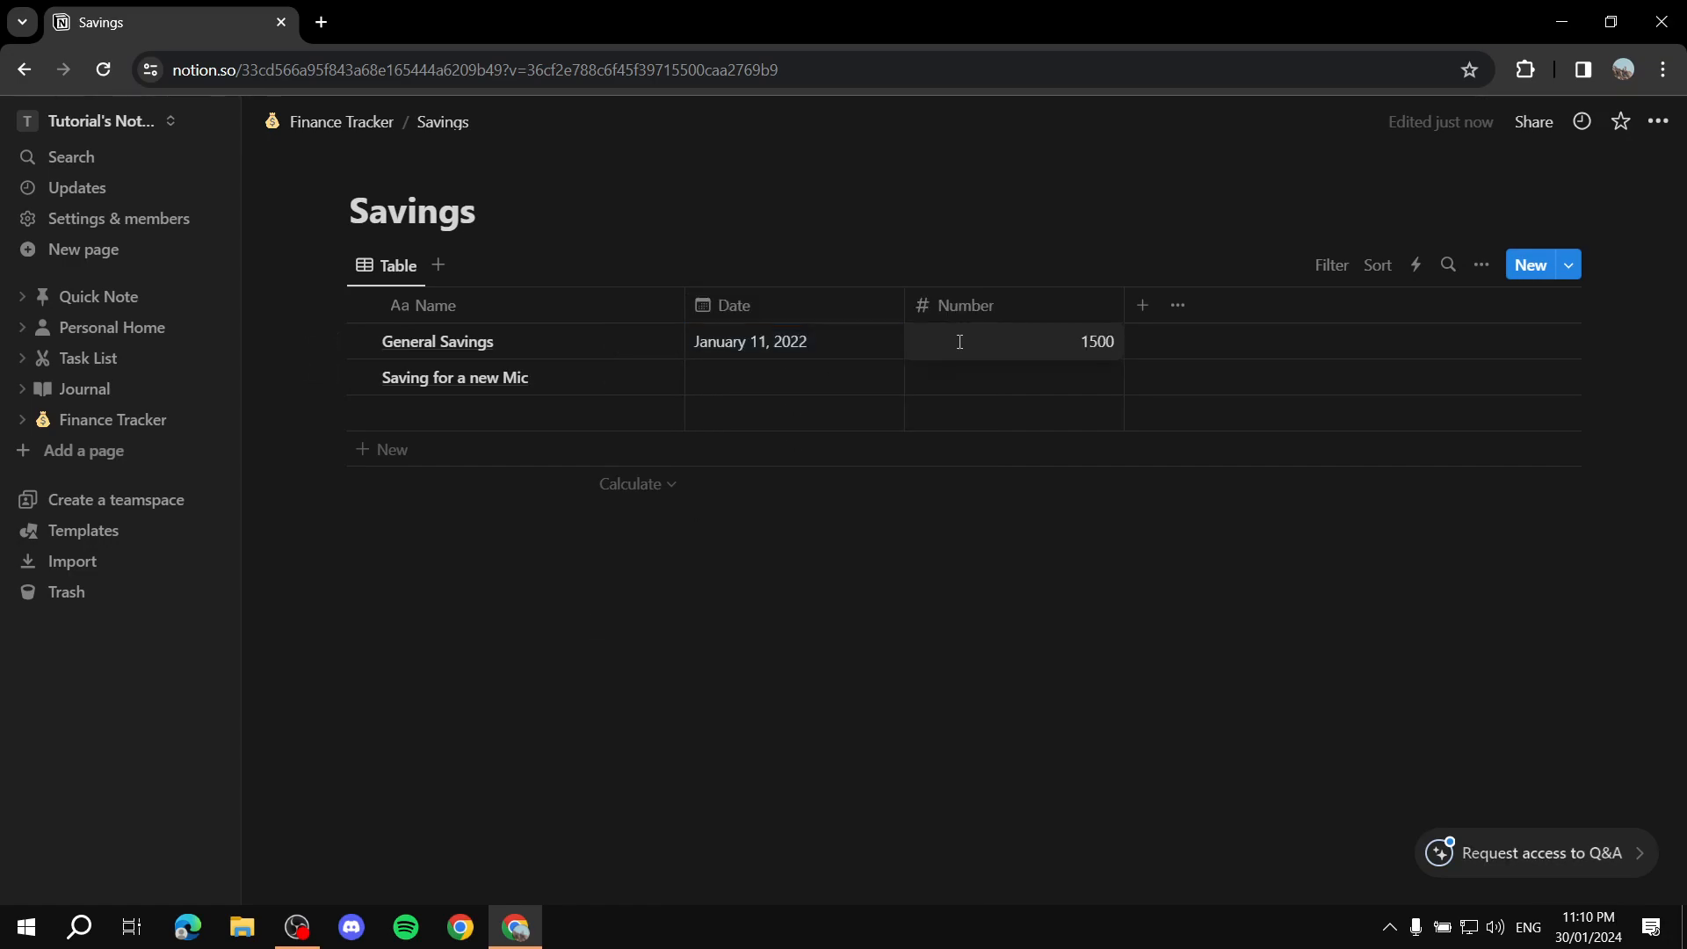
key(Escape)
Give the "Saving for a new Mic" entry the date January 28, 2024 and an amount of $20
click(750, 377)
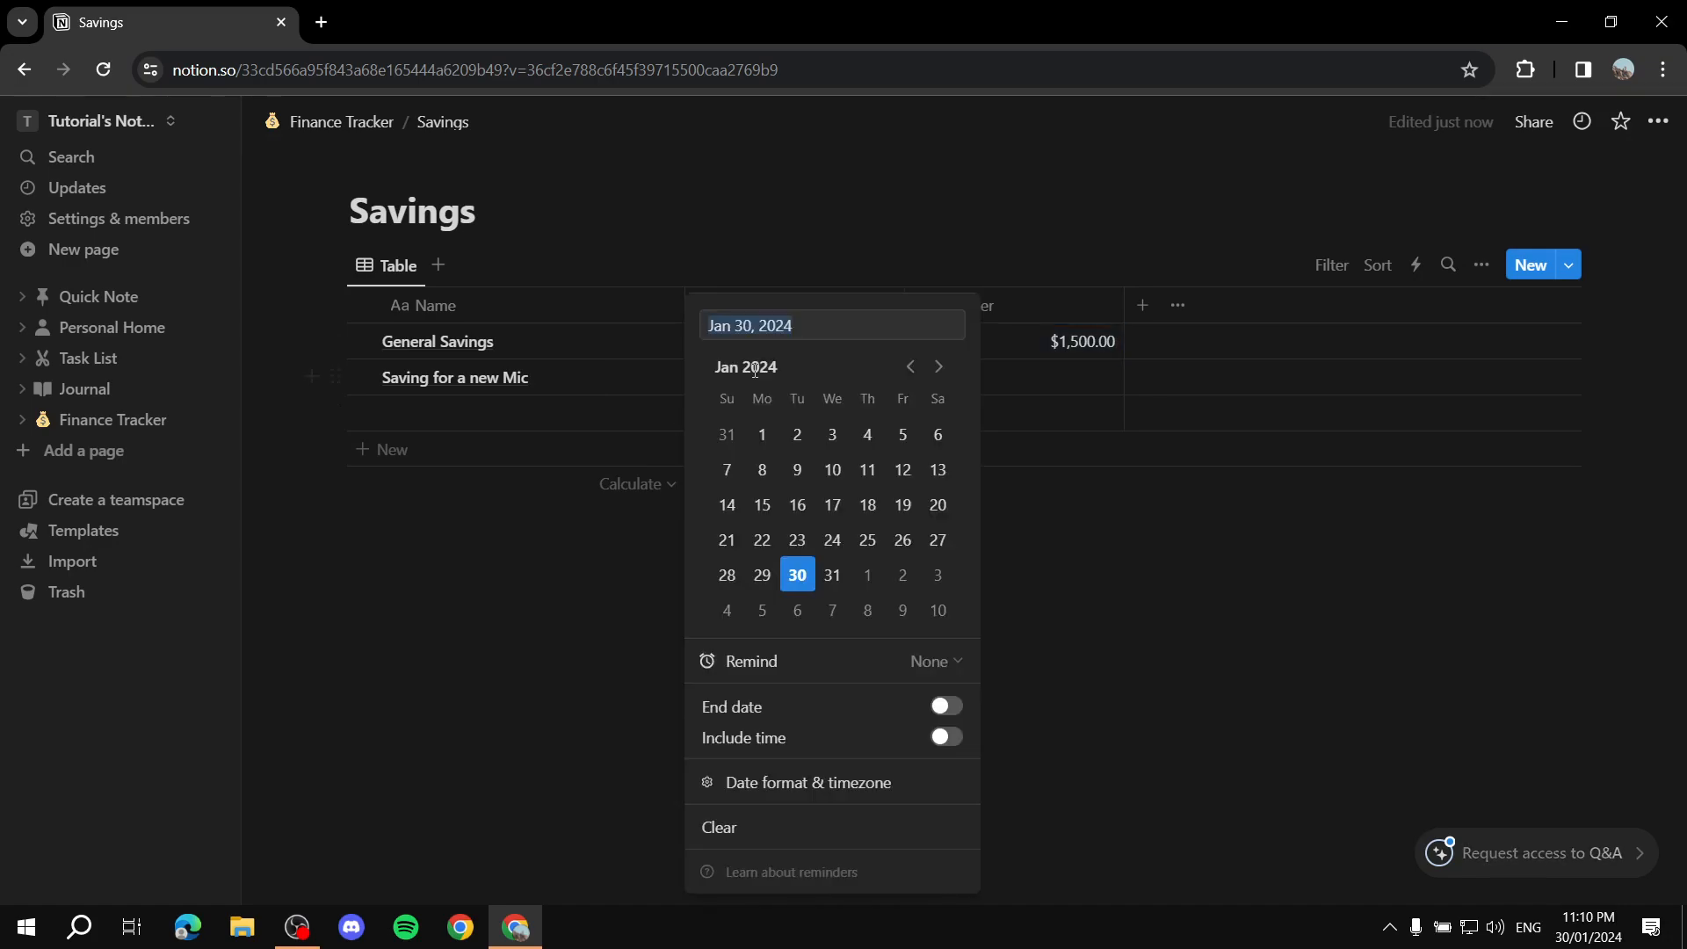
click(727, 575)
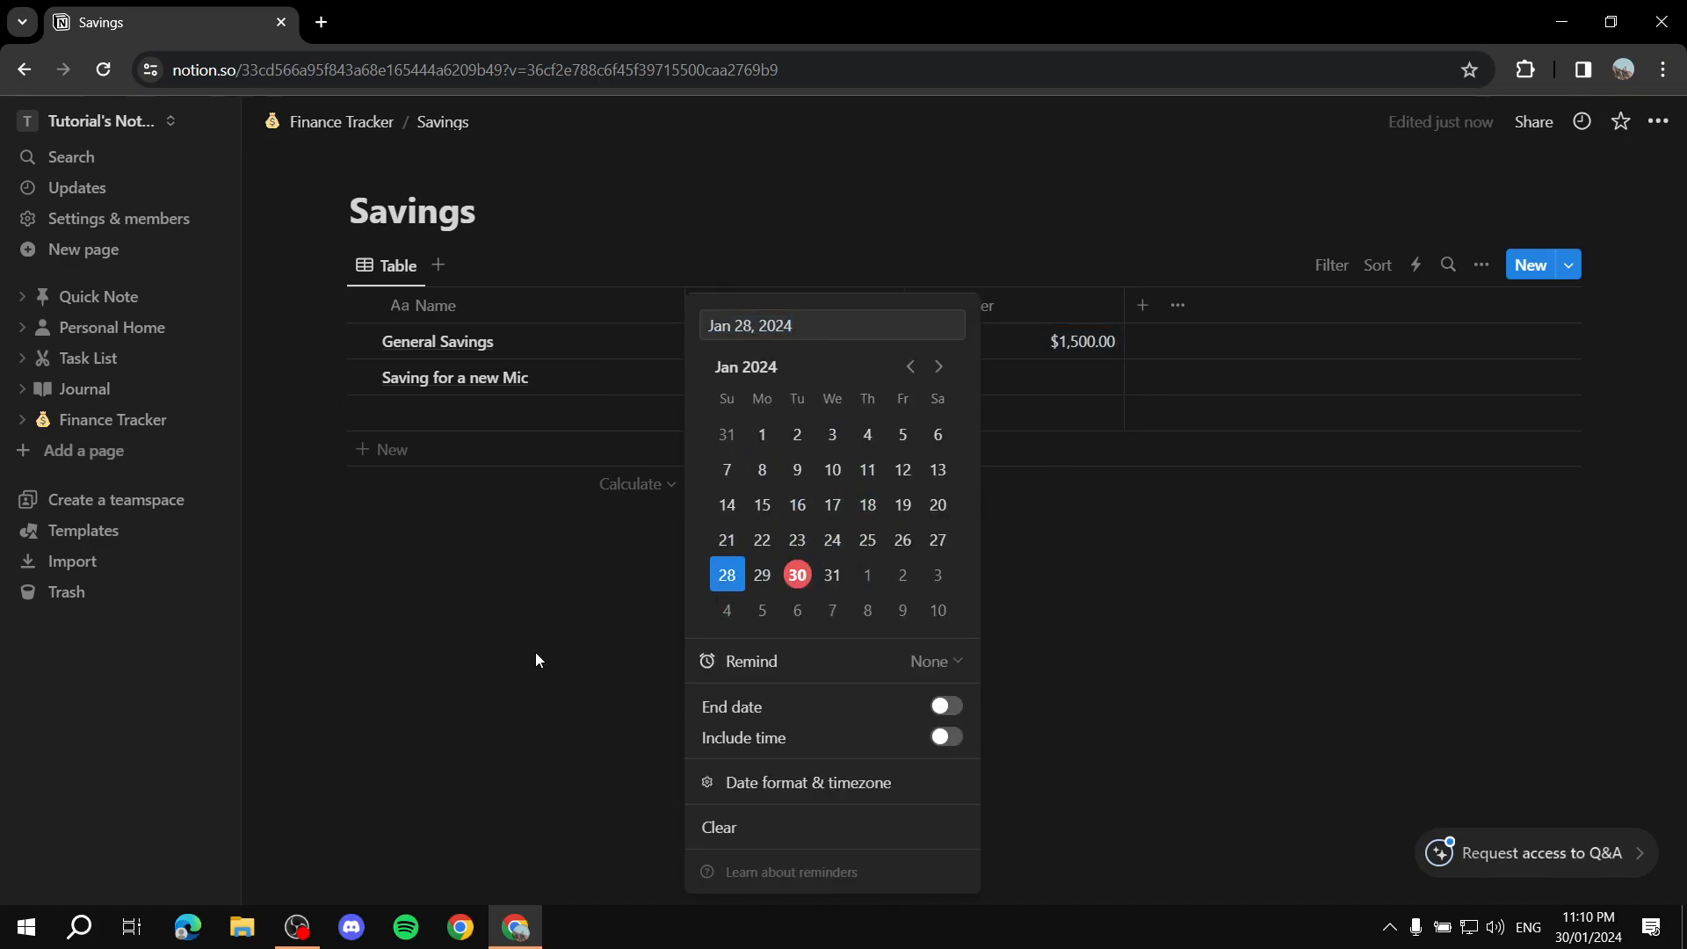
key(Escape)
click(1020, 377)
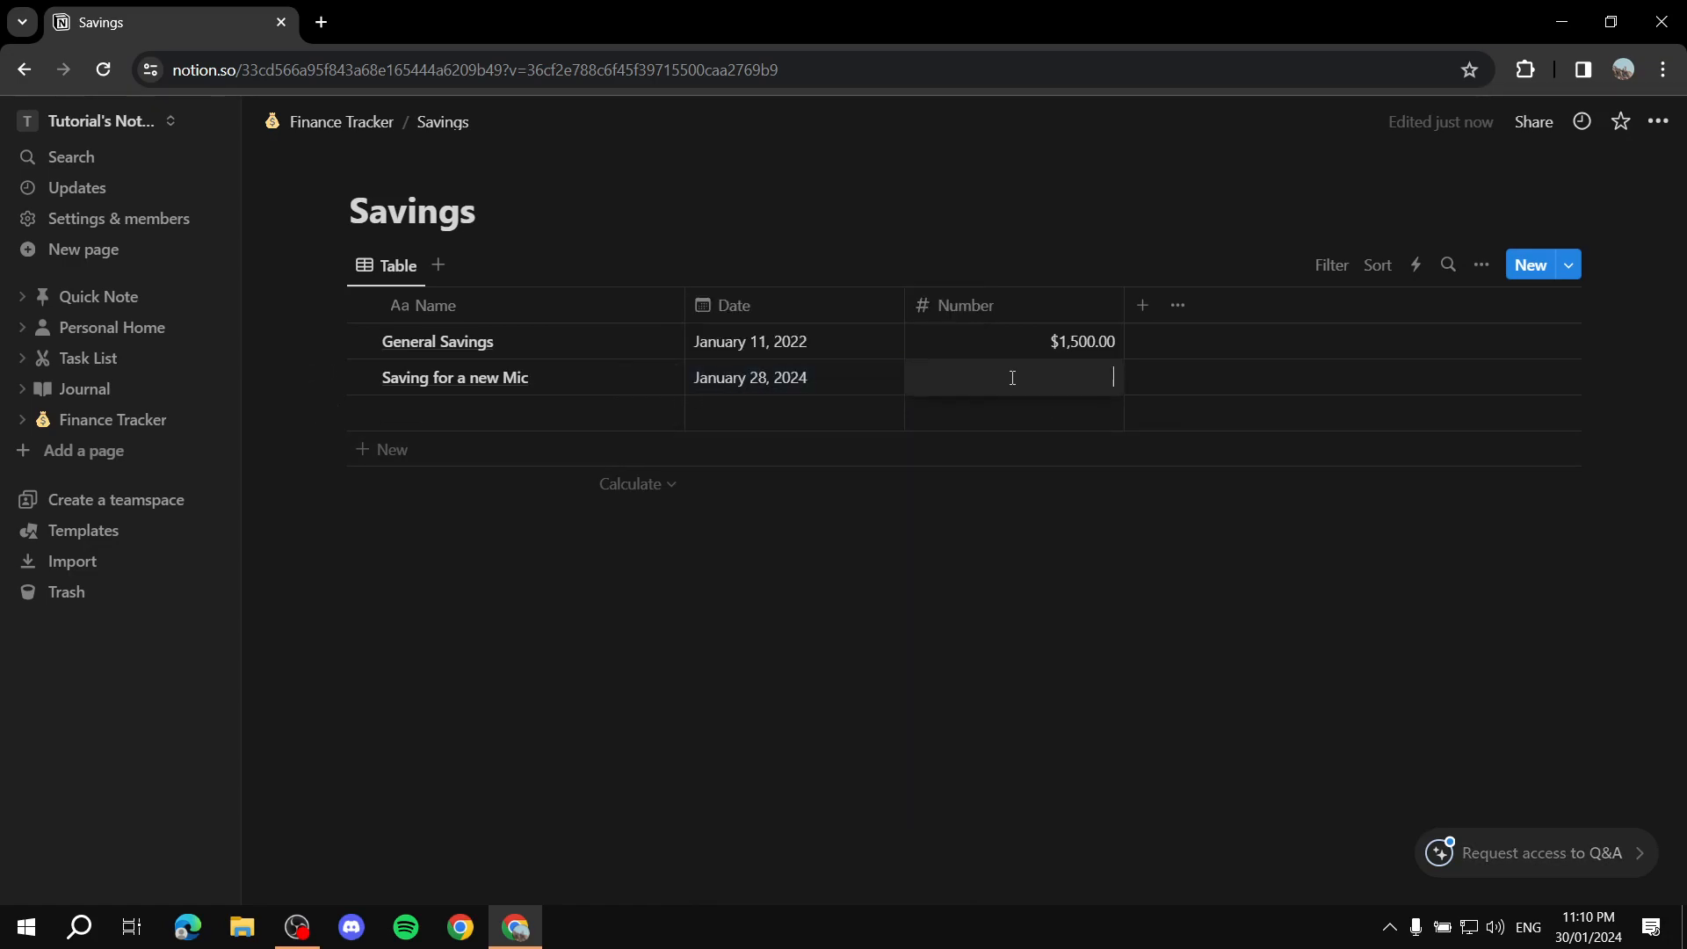
key(Return)
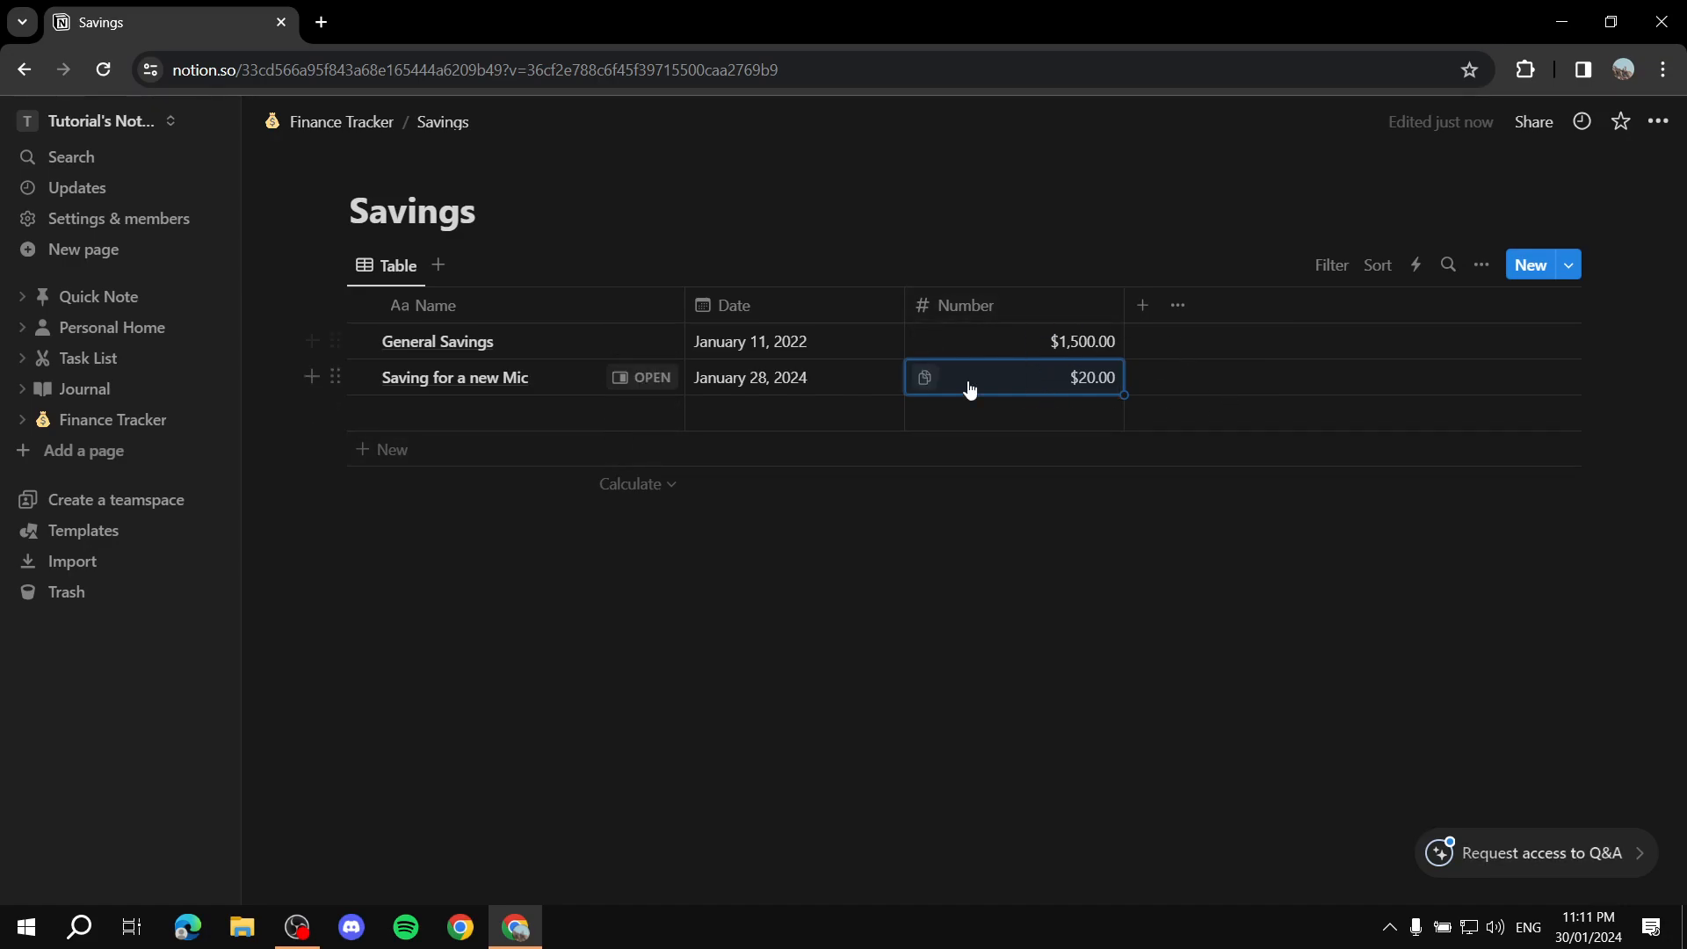
Rename the Number property of the Savings database to "Saving amount" and return to the Finance Tracker page
click(1028, 312)
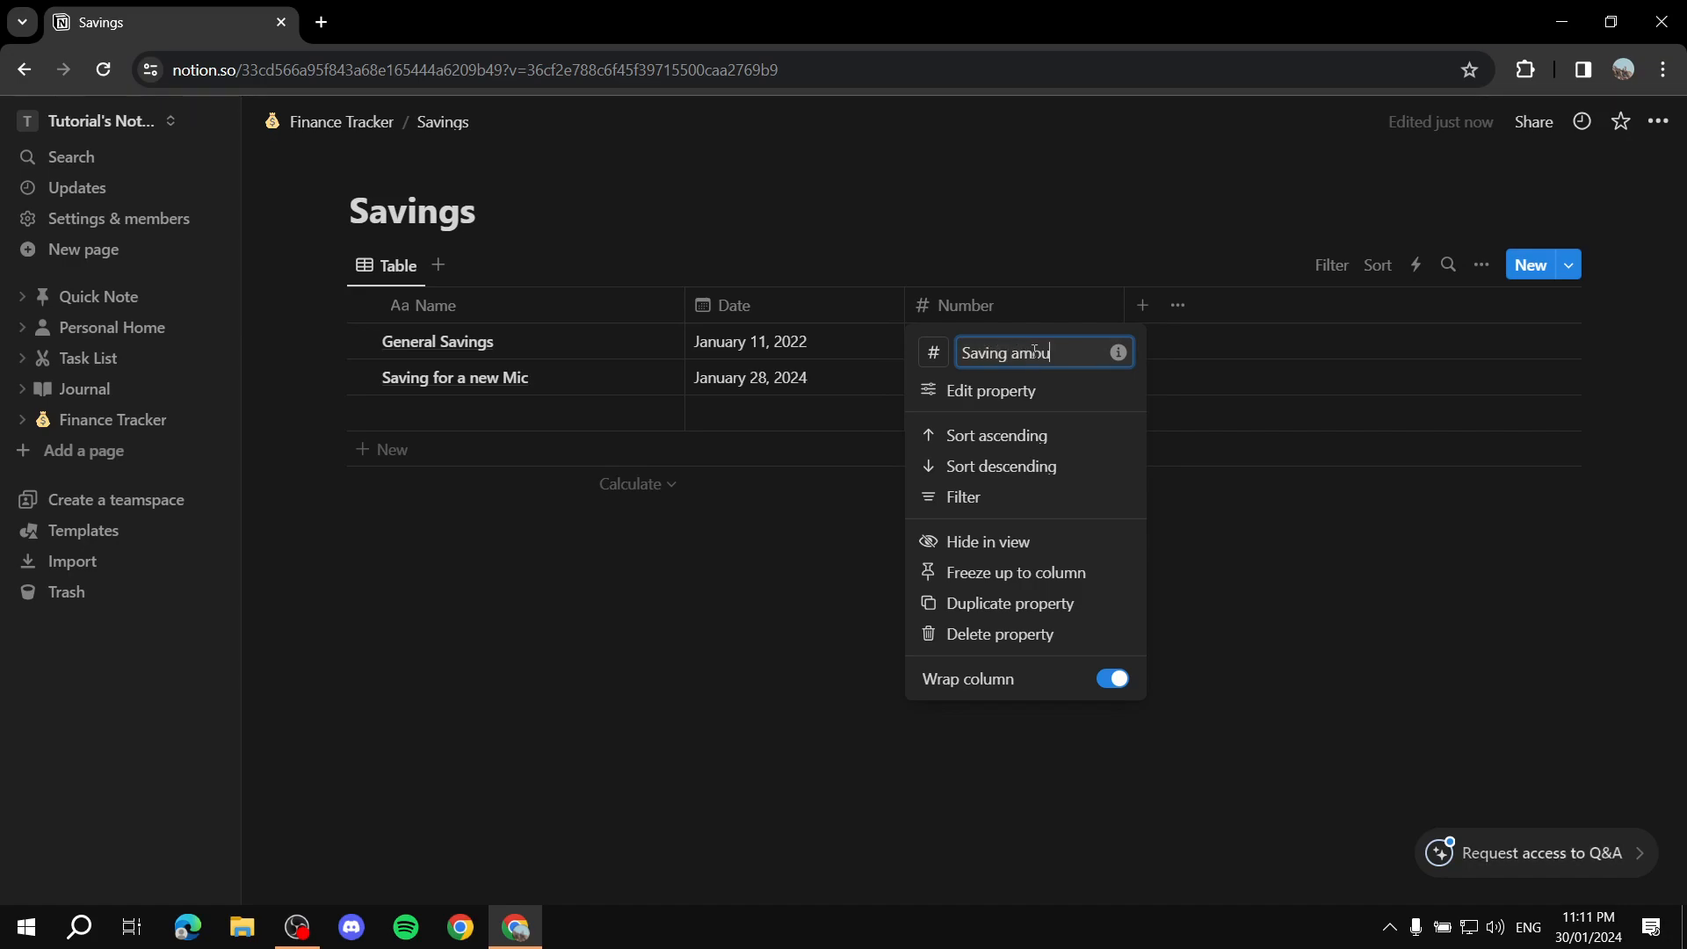
click(753, 727)
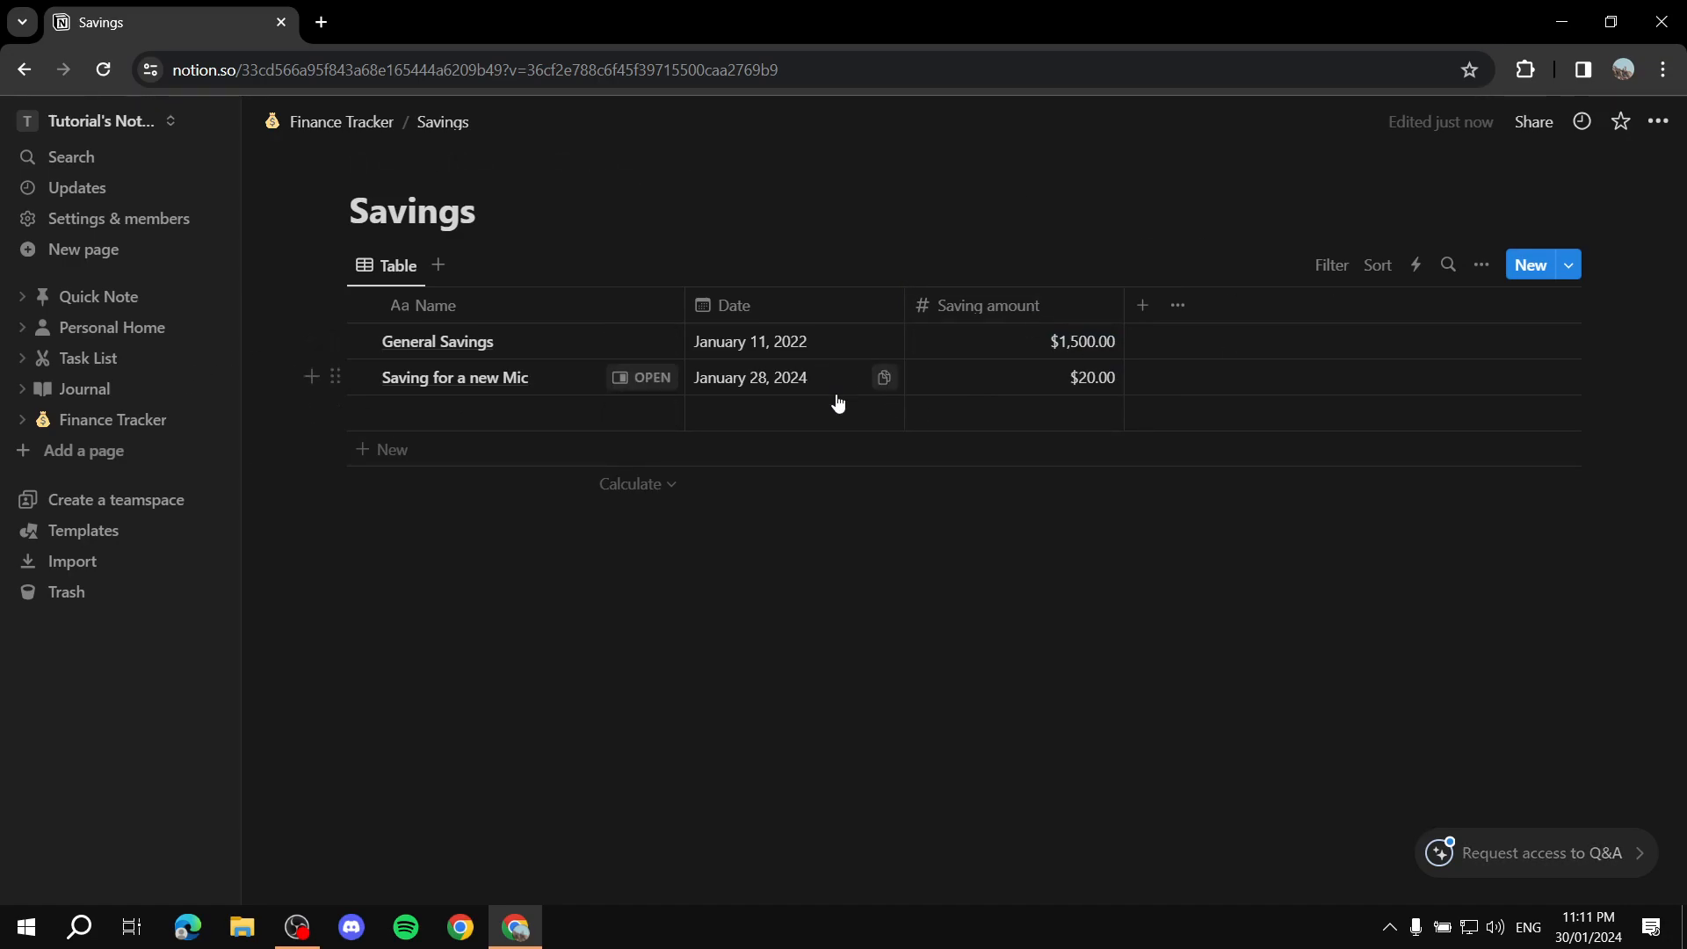
click(354, 126)
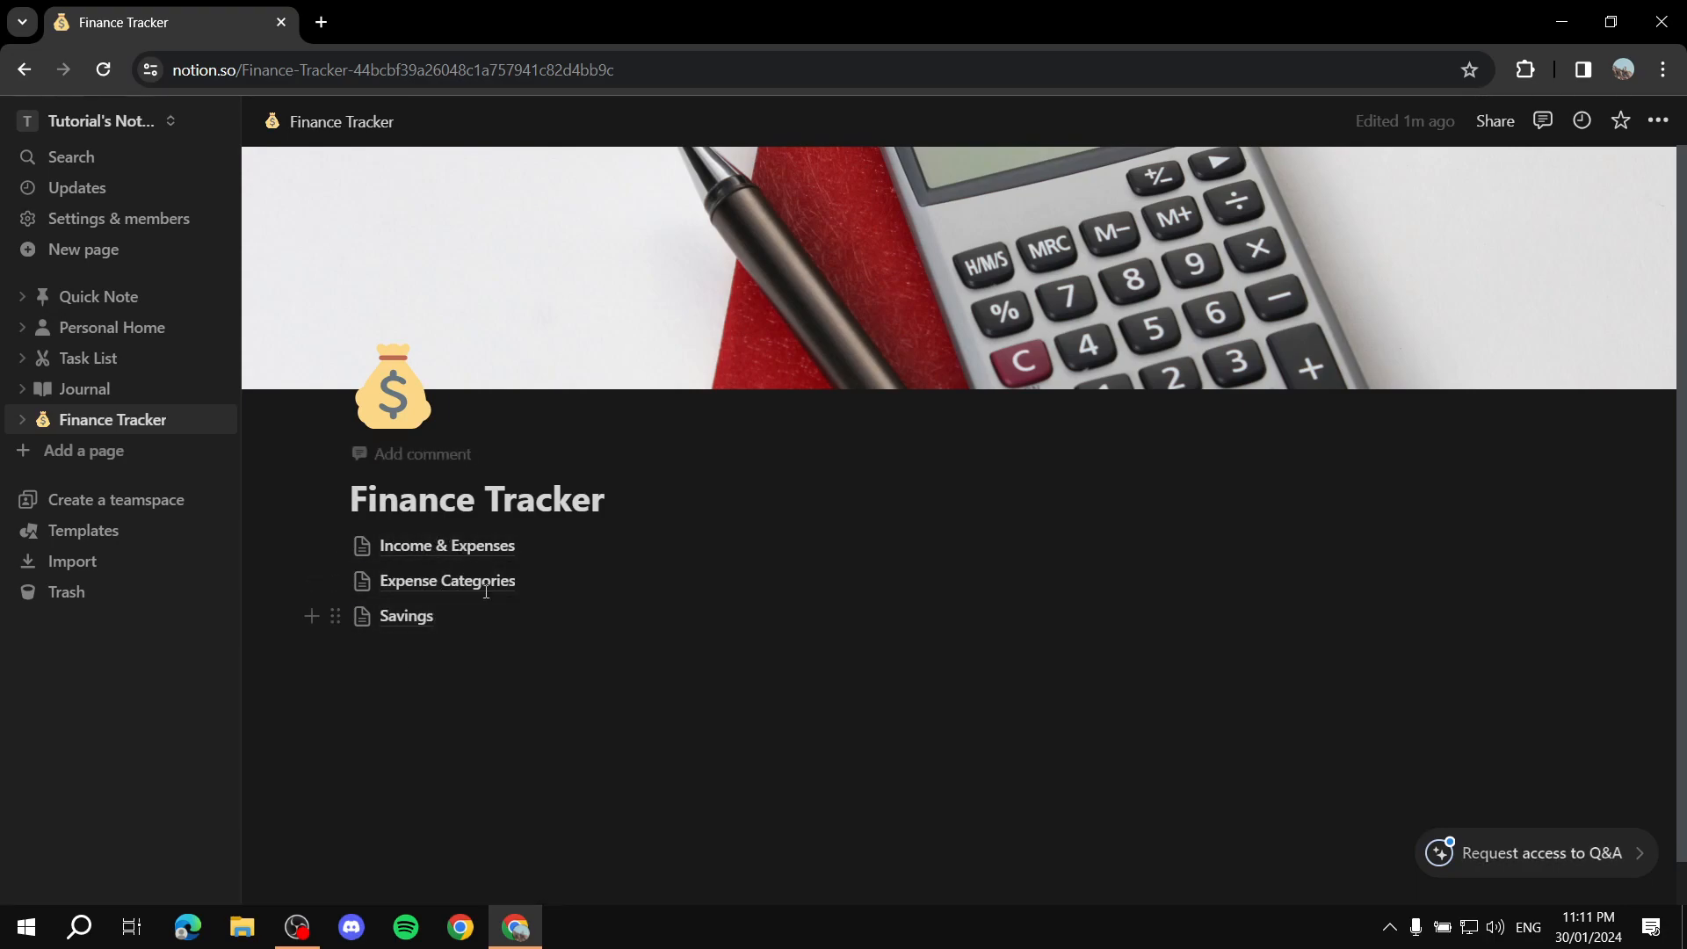
Add a toggle list below the page links and move Income & Expenses, Expense Categories and Savings into it, leaving it collapsed
click(404, 644)
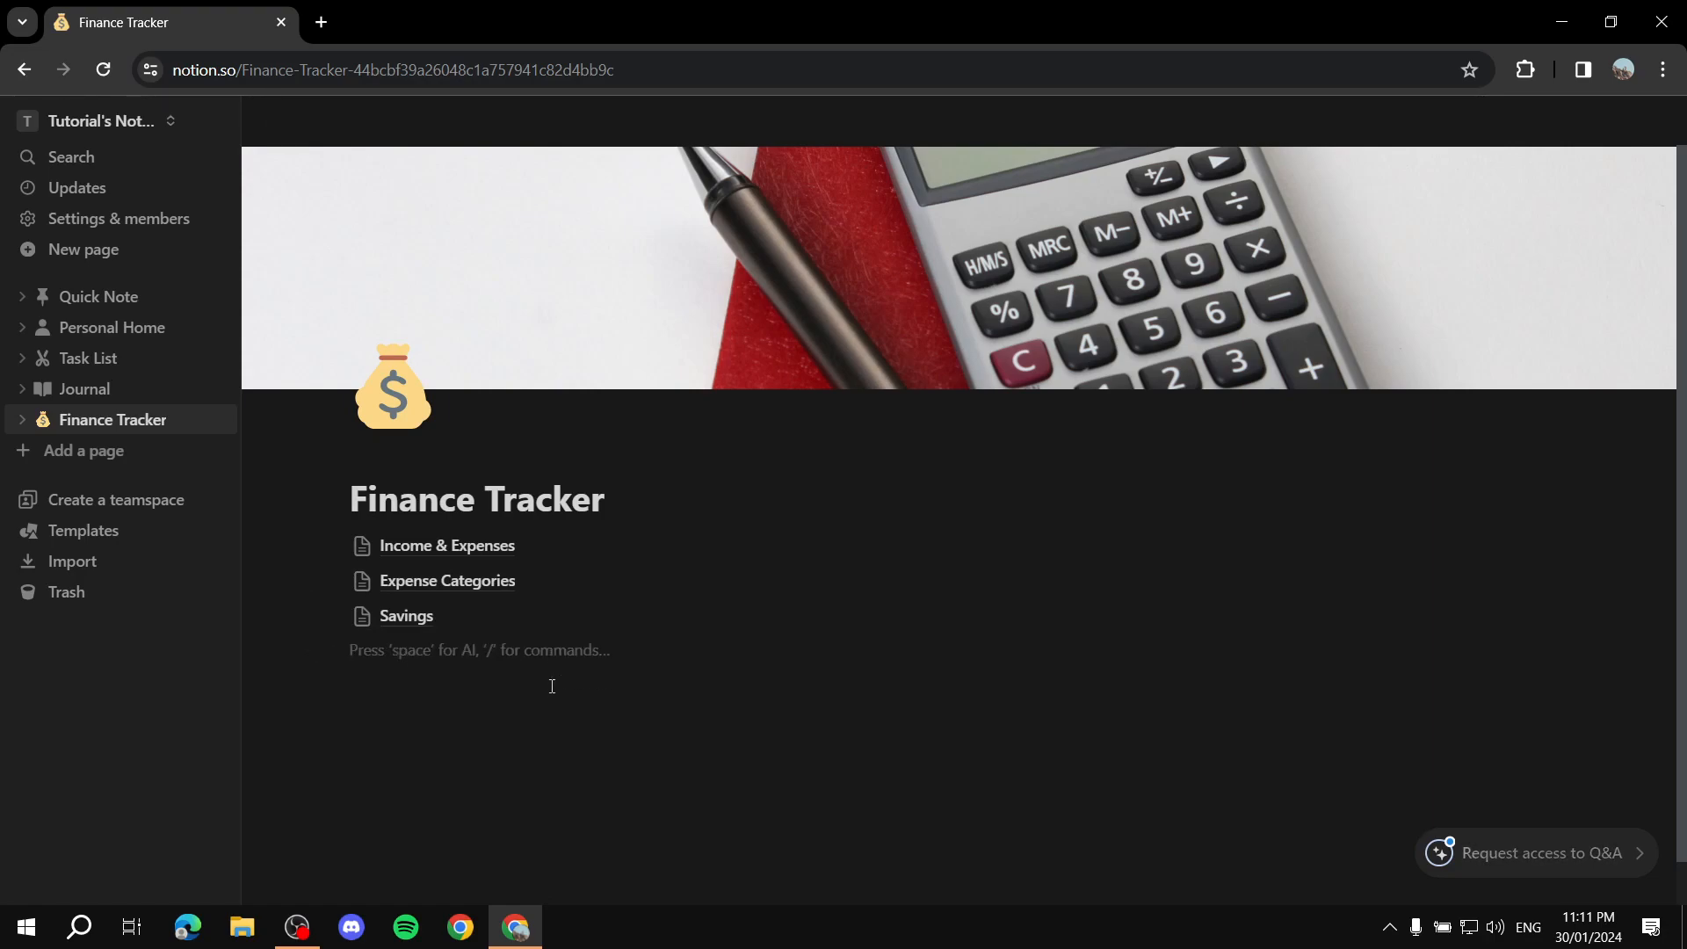
text(/toggle)
click(459, 367)
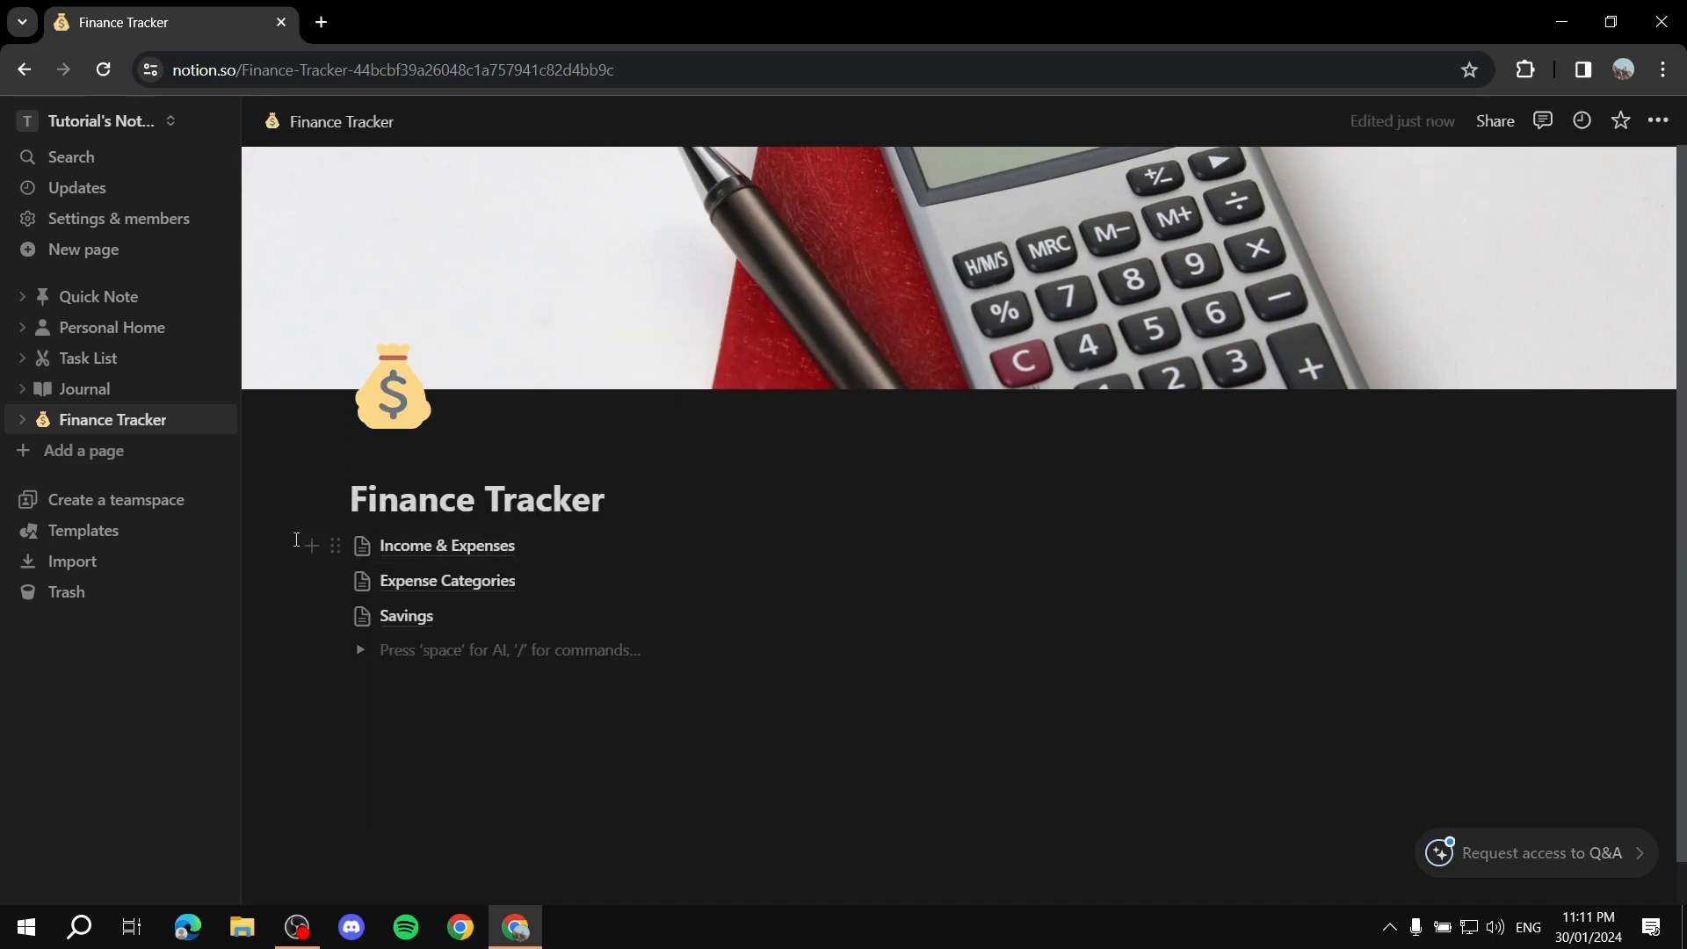
drag(273, 546, 448, 614)
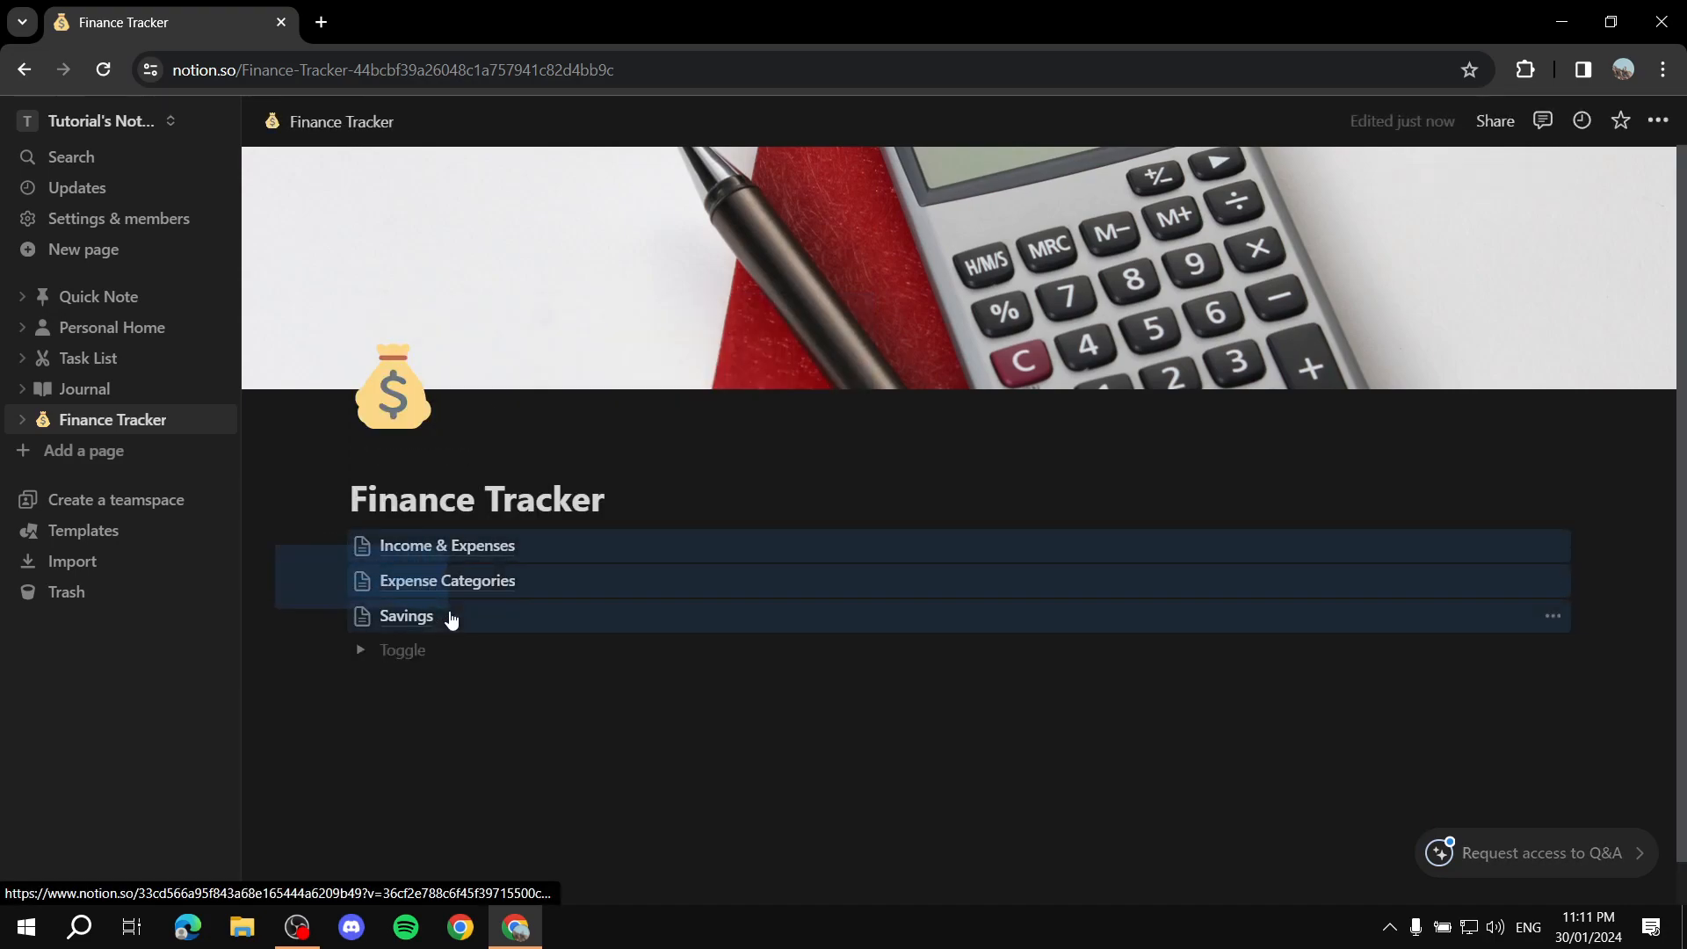
drag(427, 546, 422, 652)
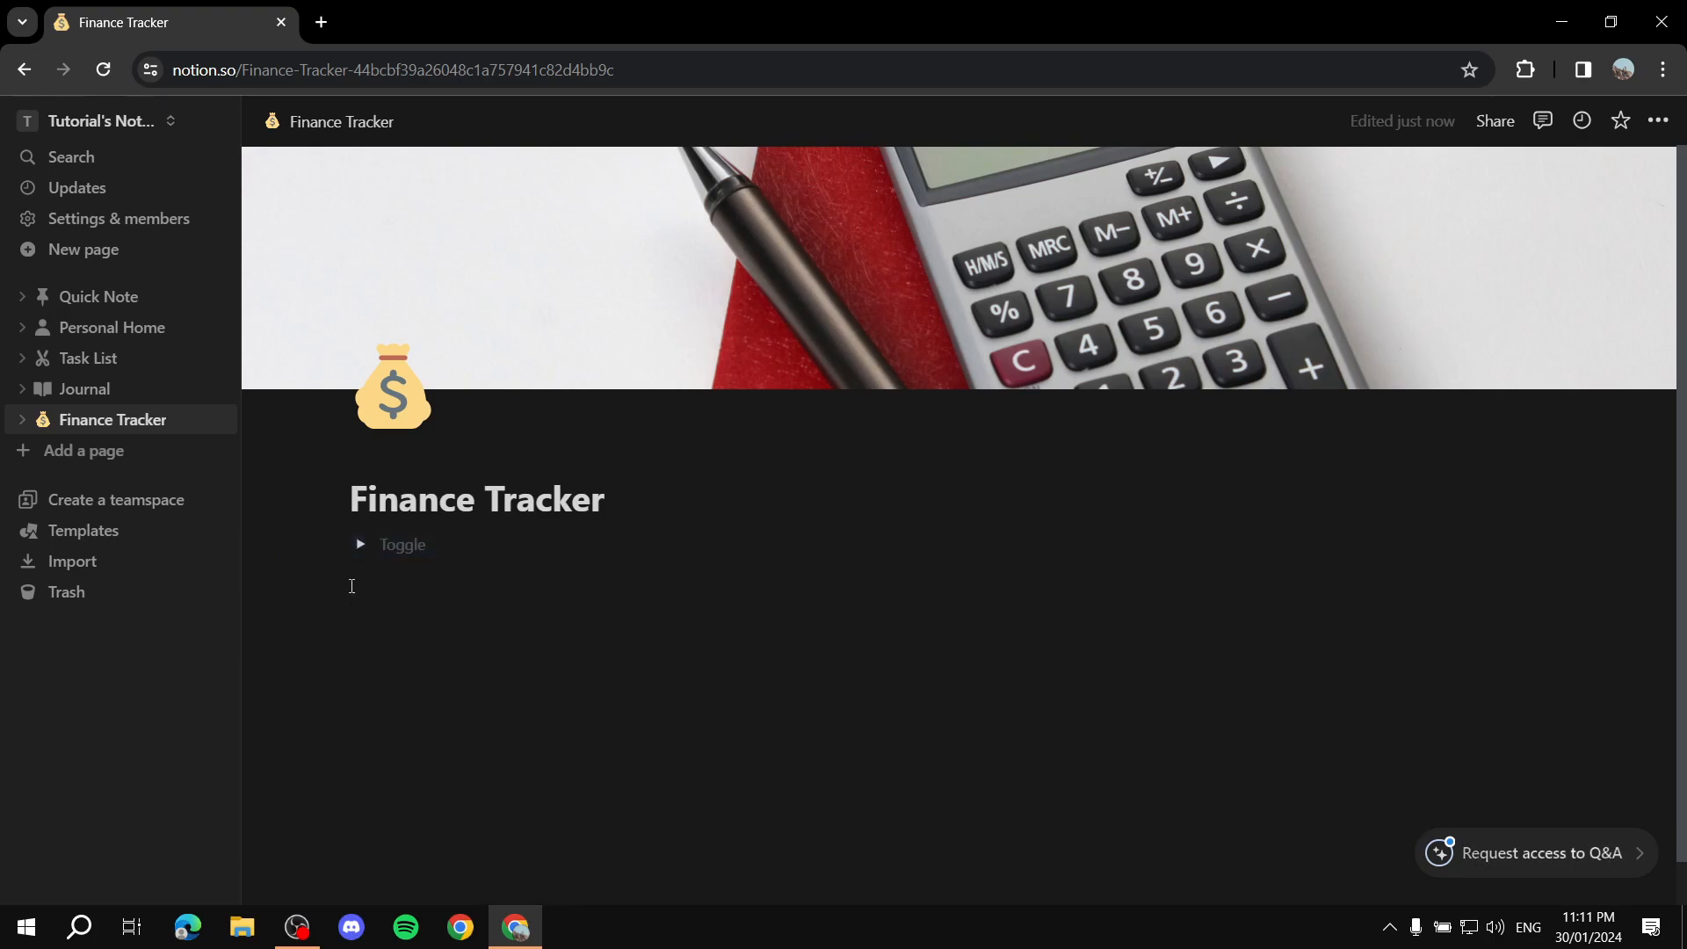
click(361, 547)
click(360, 546)
Insert a divider directly below the toggle on the Finance Tracker page
click(527, 593)
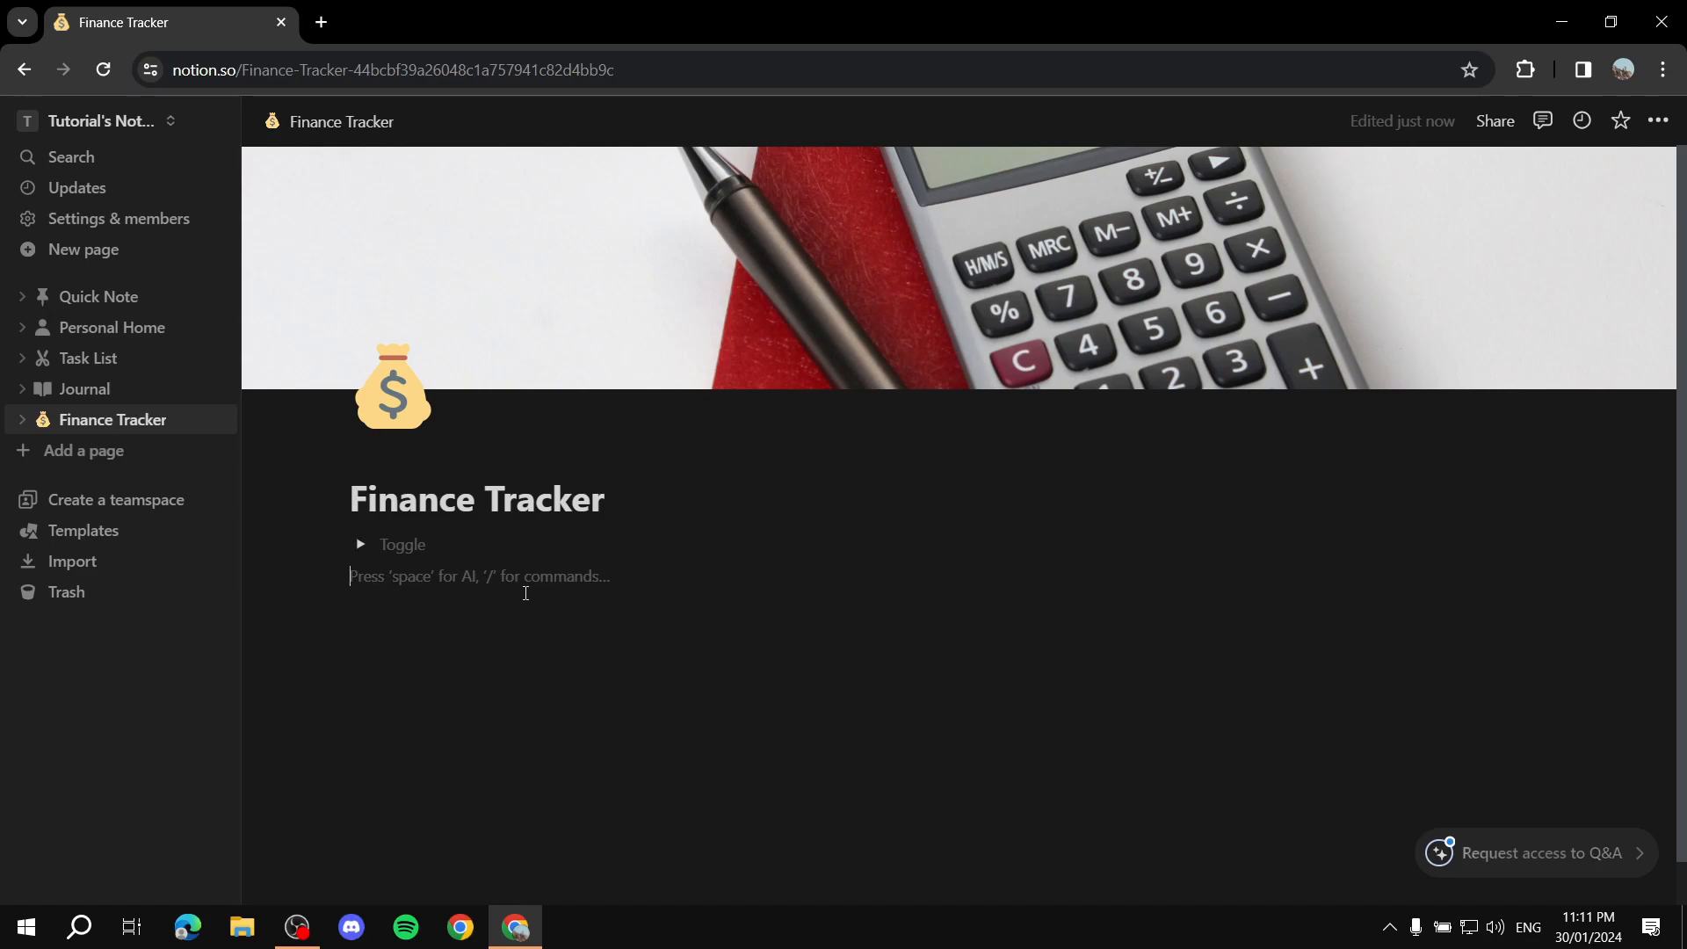
text(/div)
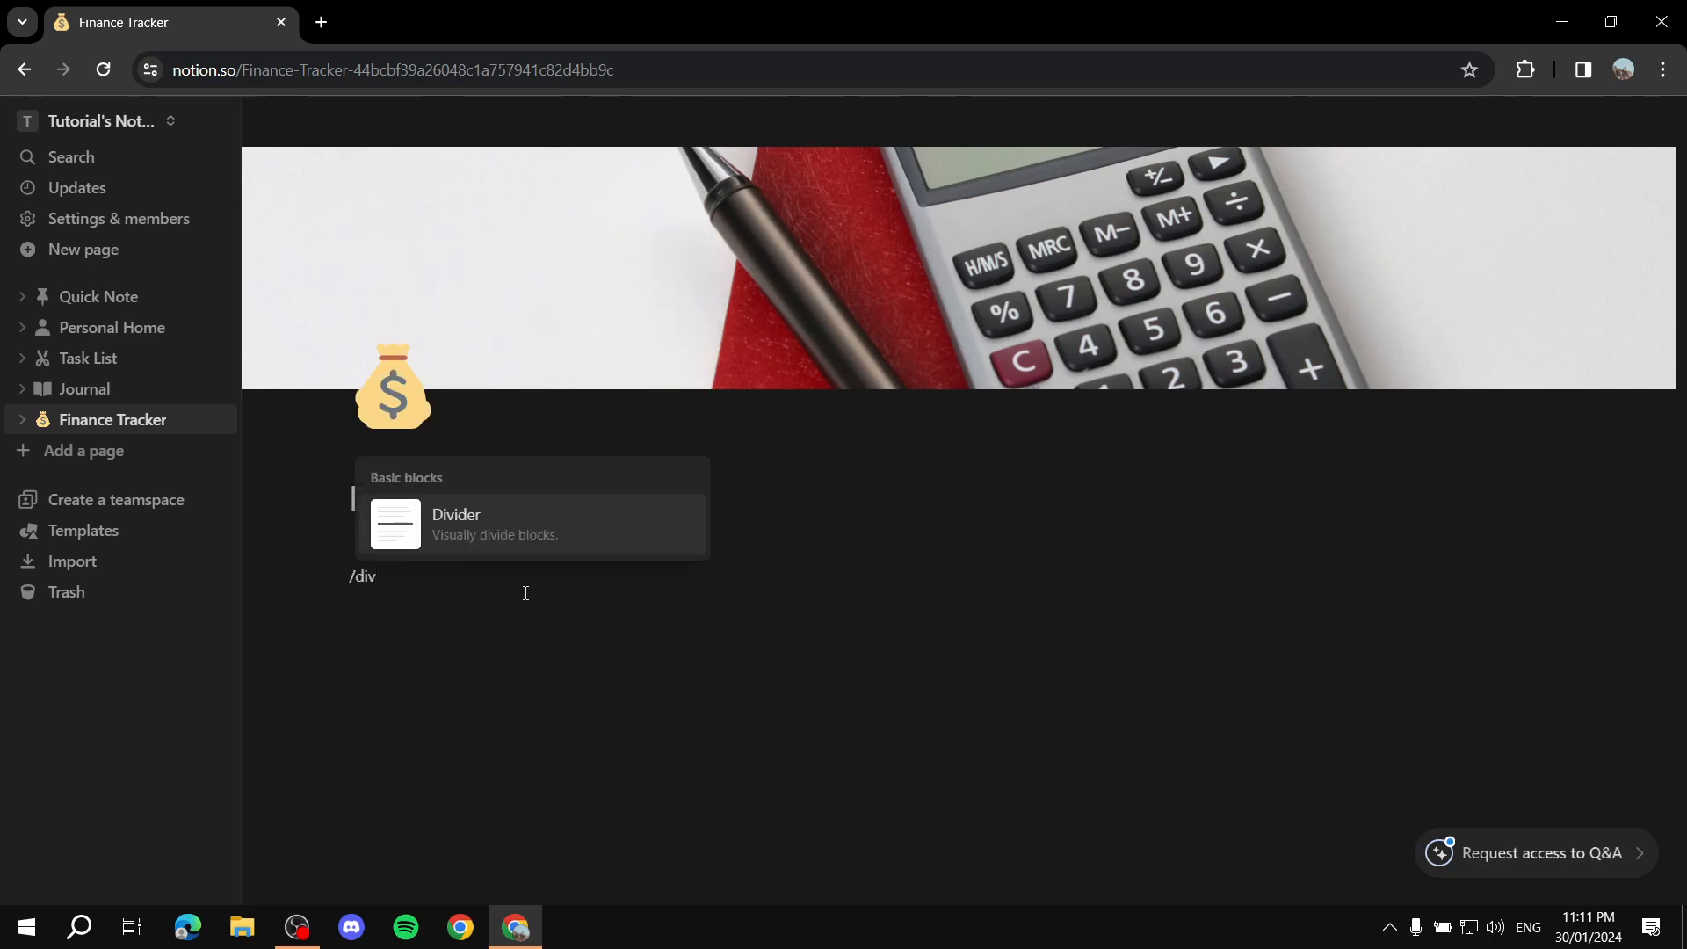
key(Return)
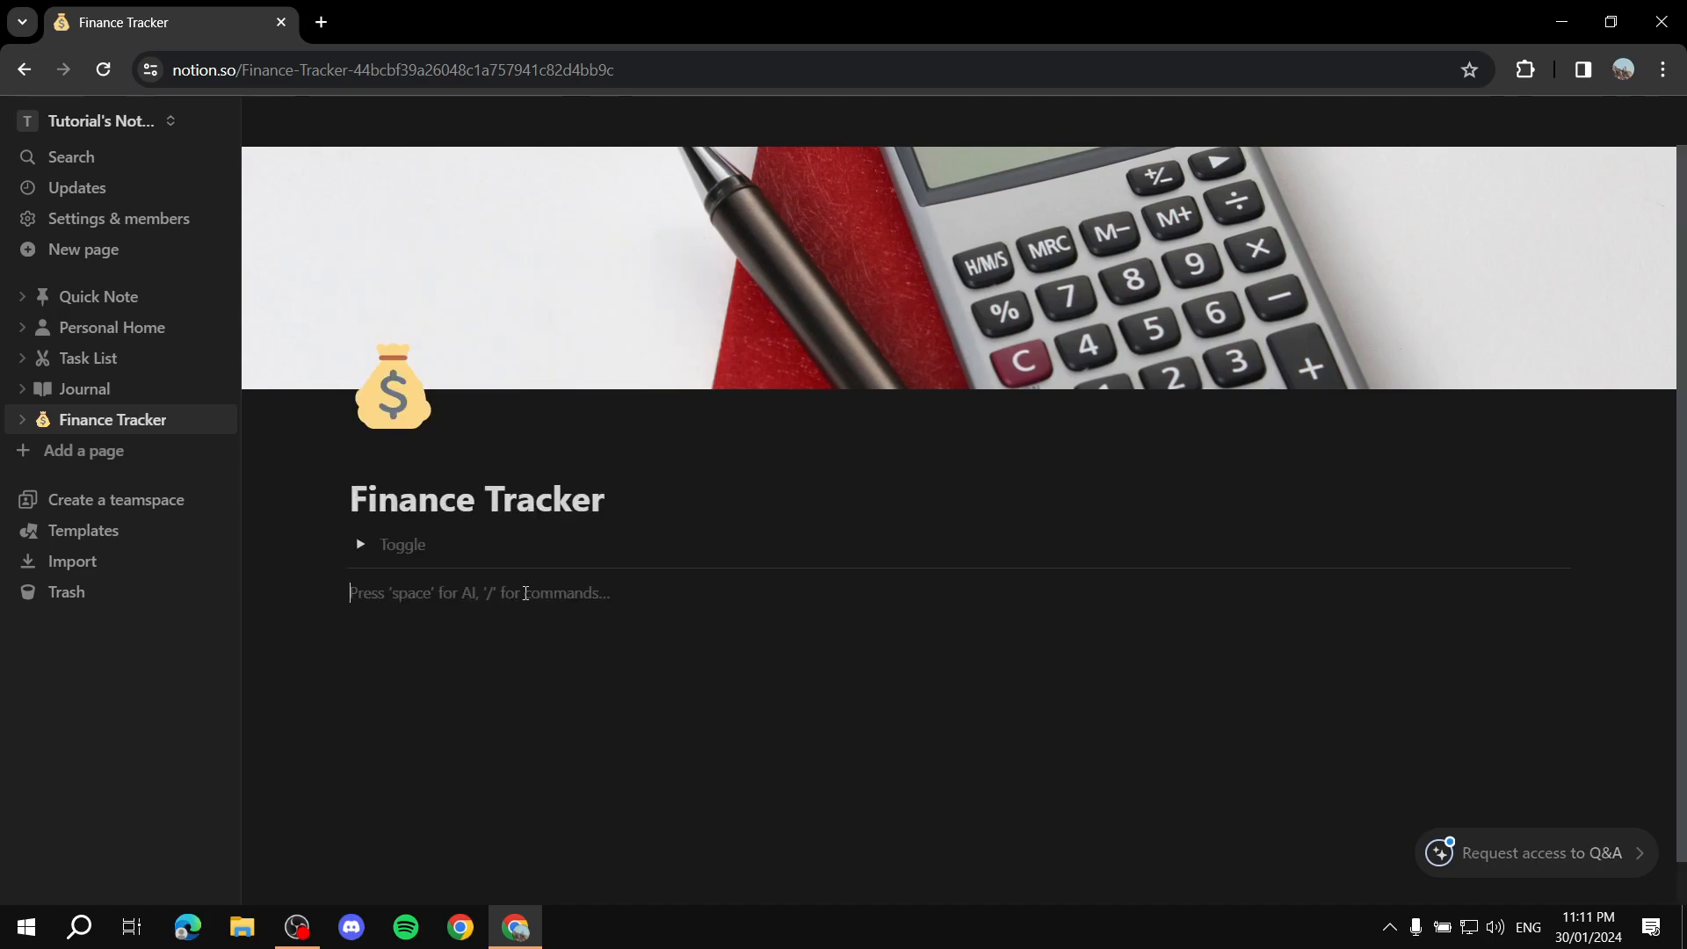
Insert a table view below the divider, linked to the Income & Expenses database and using its Income view
text(/tablee)
key(BackSpace)
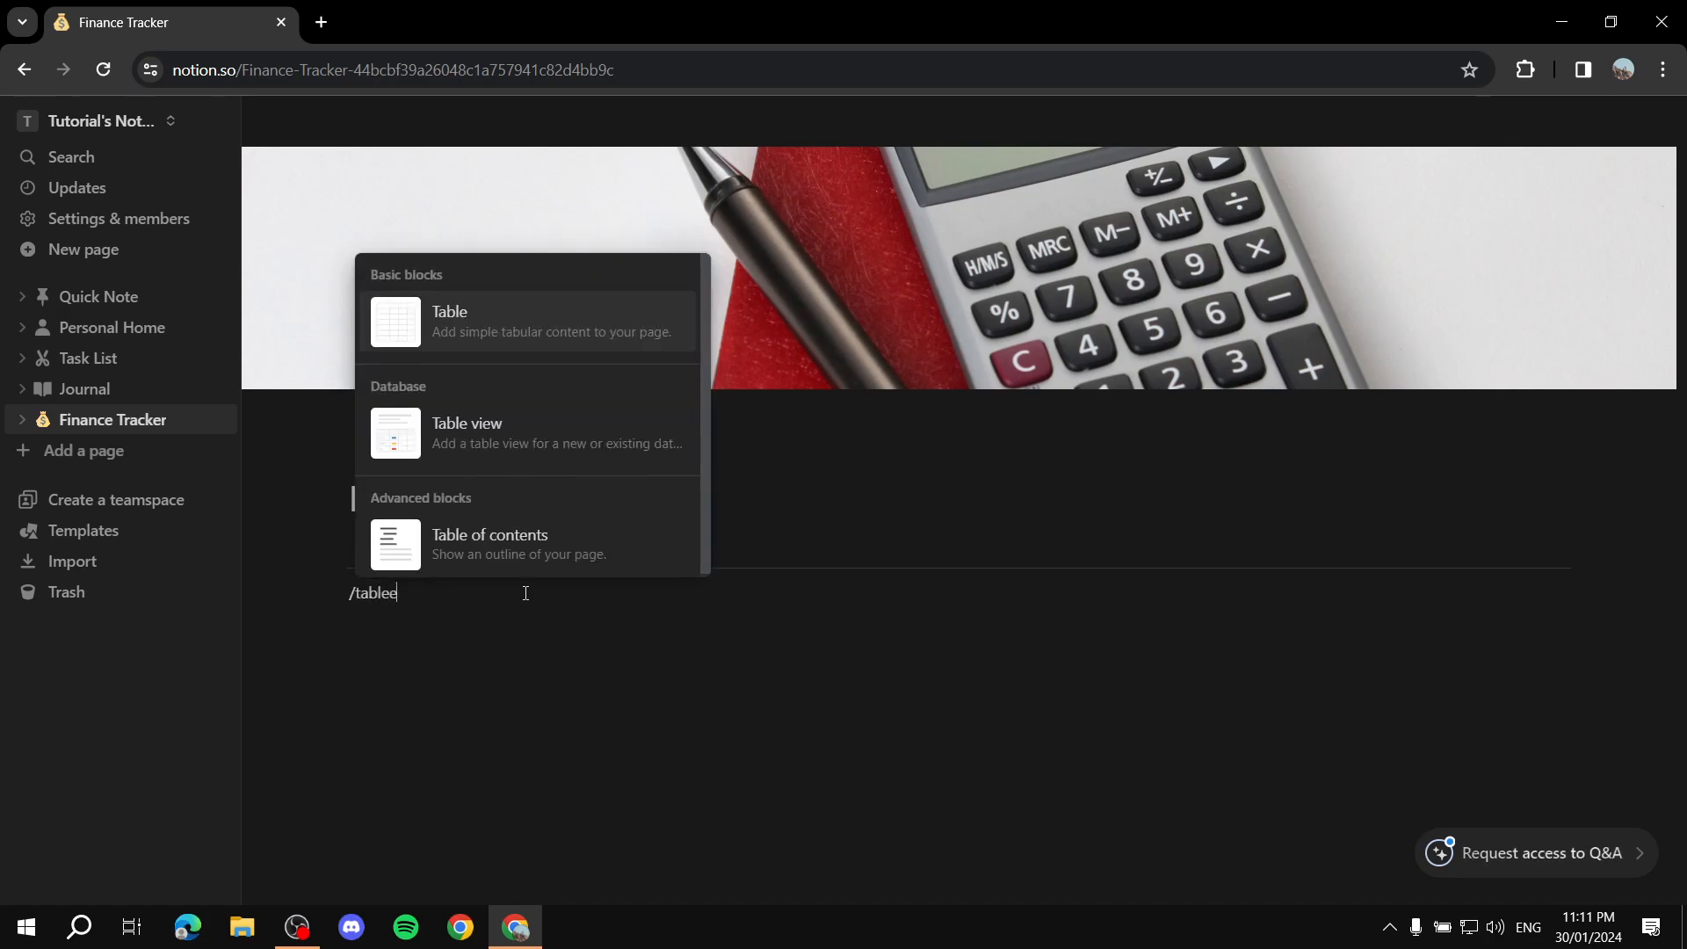
click(557, 444)
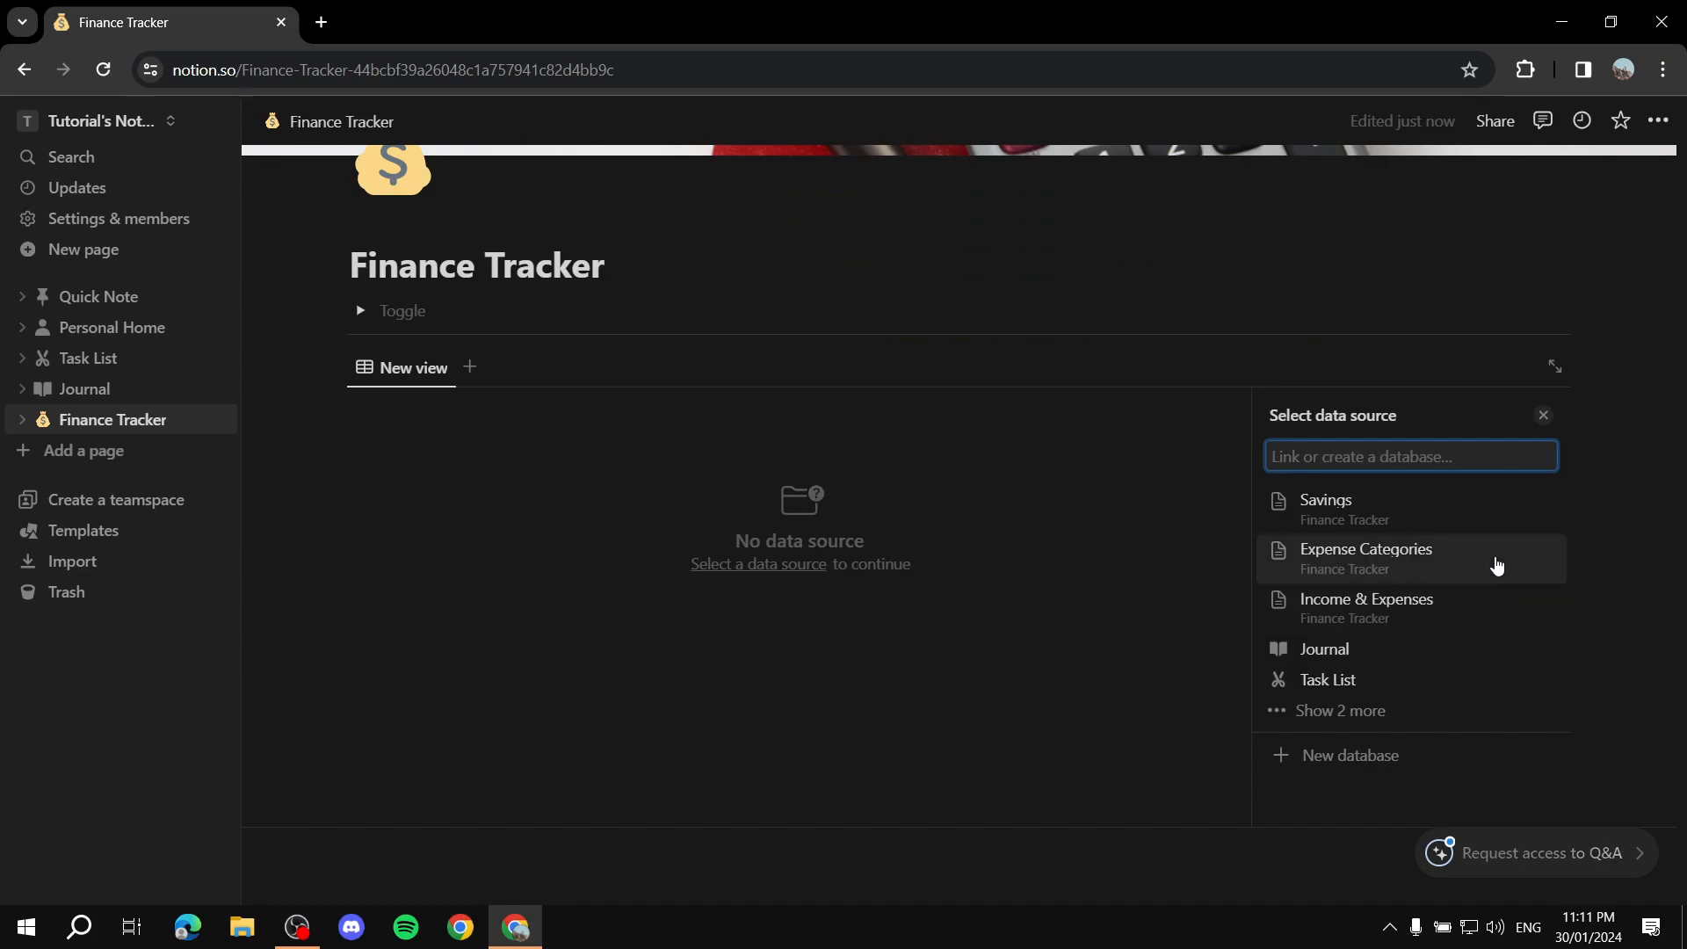
click(1454, 620)
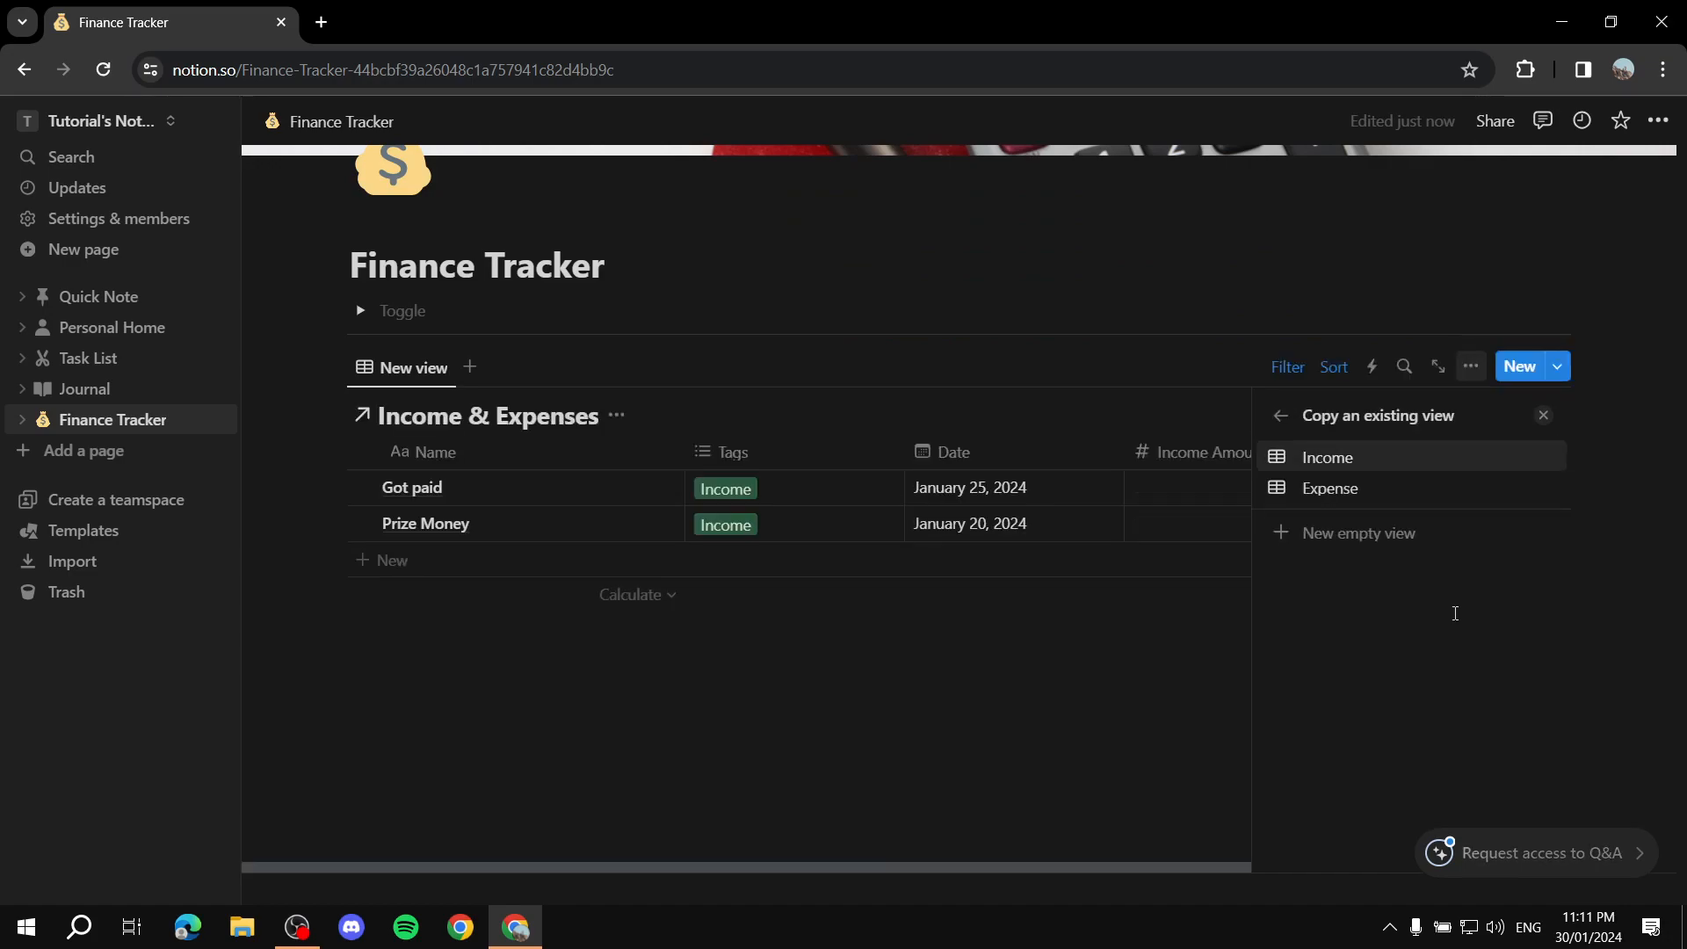
click(1069, 704)
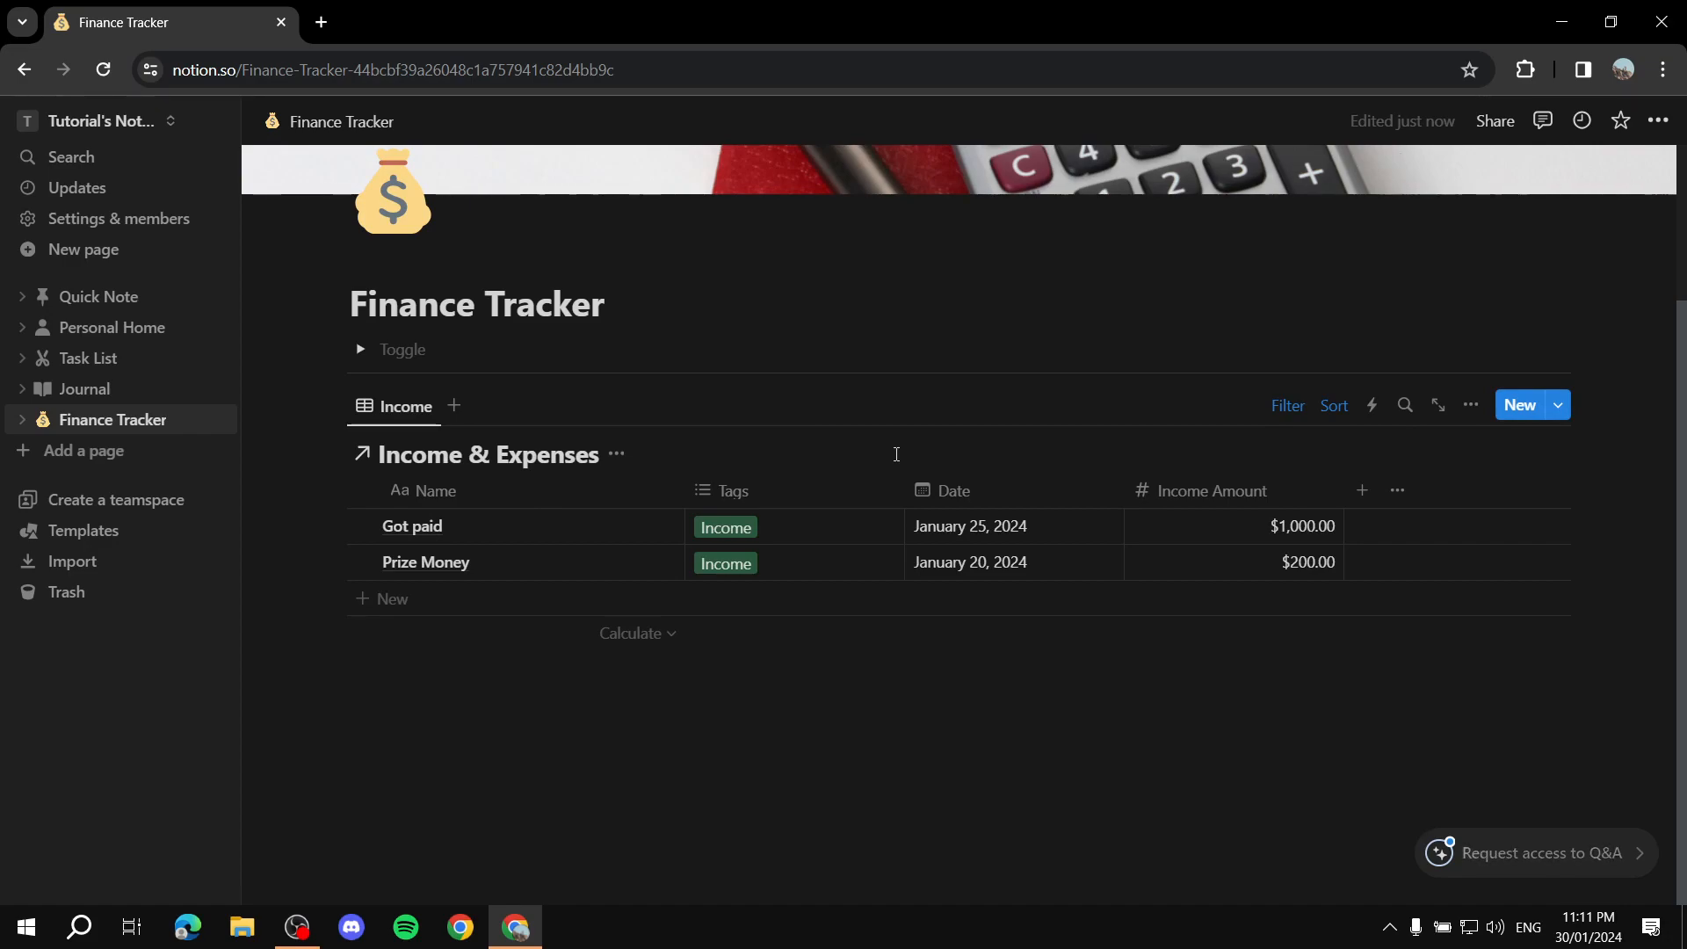
Insert a divider below the linked Income & Expenses table
click(846, 705)
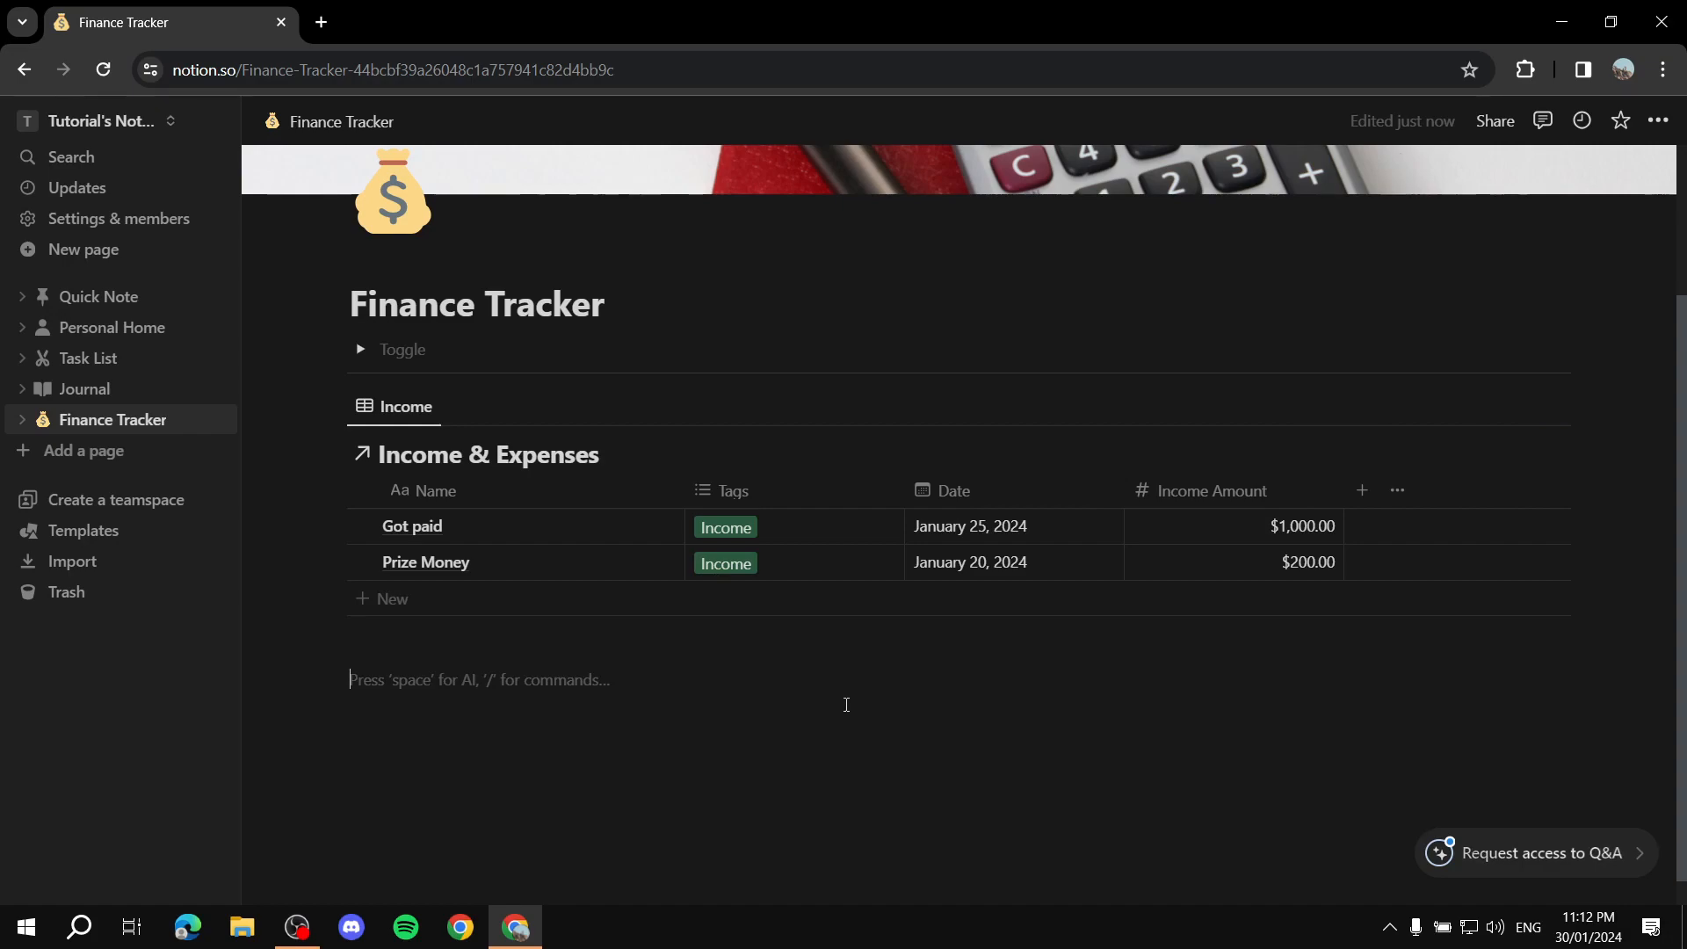
key(BackSpace)
click(846, 705)
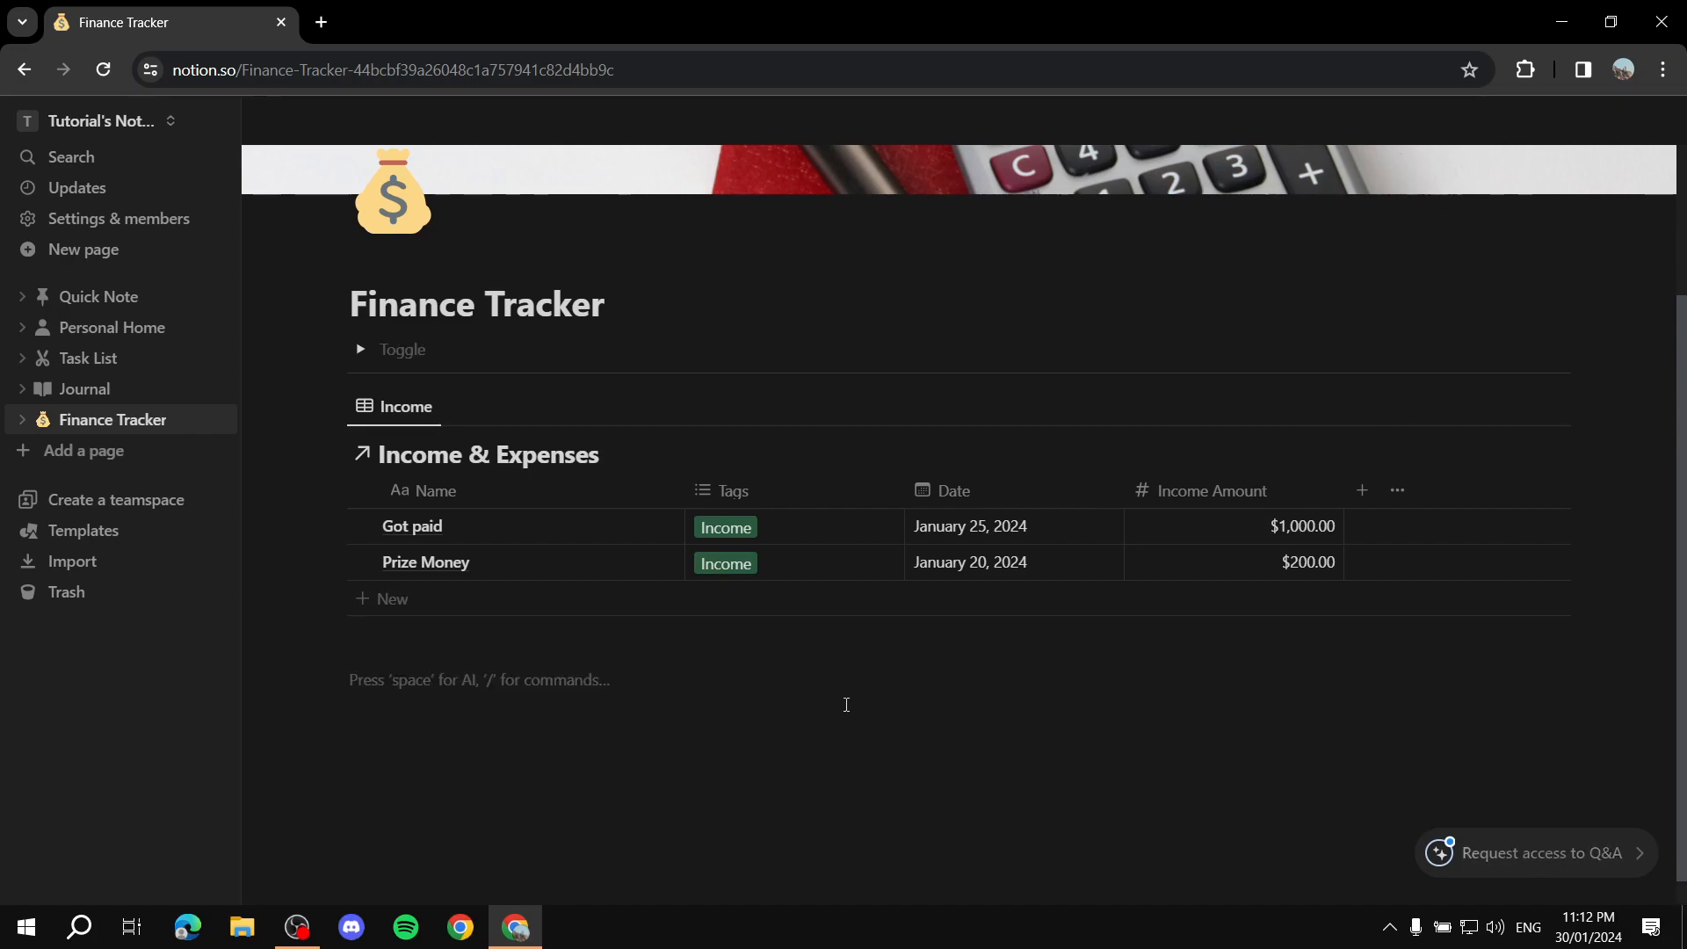
text(/div)
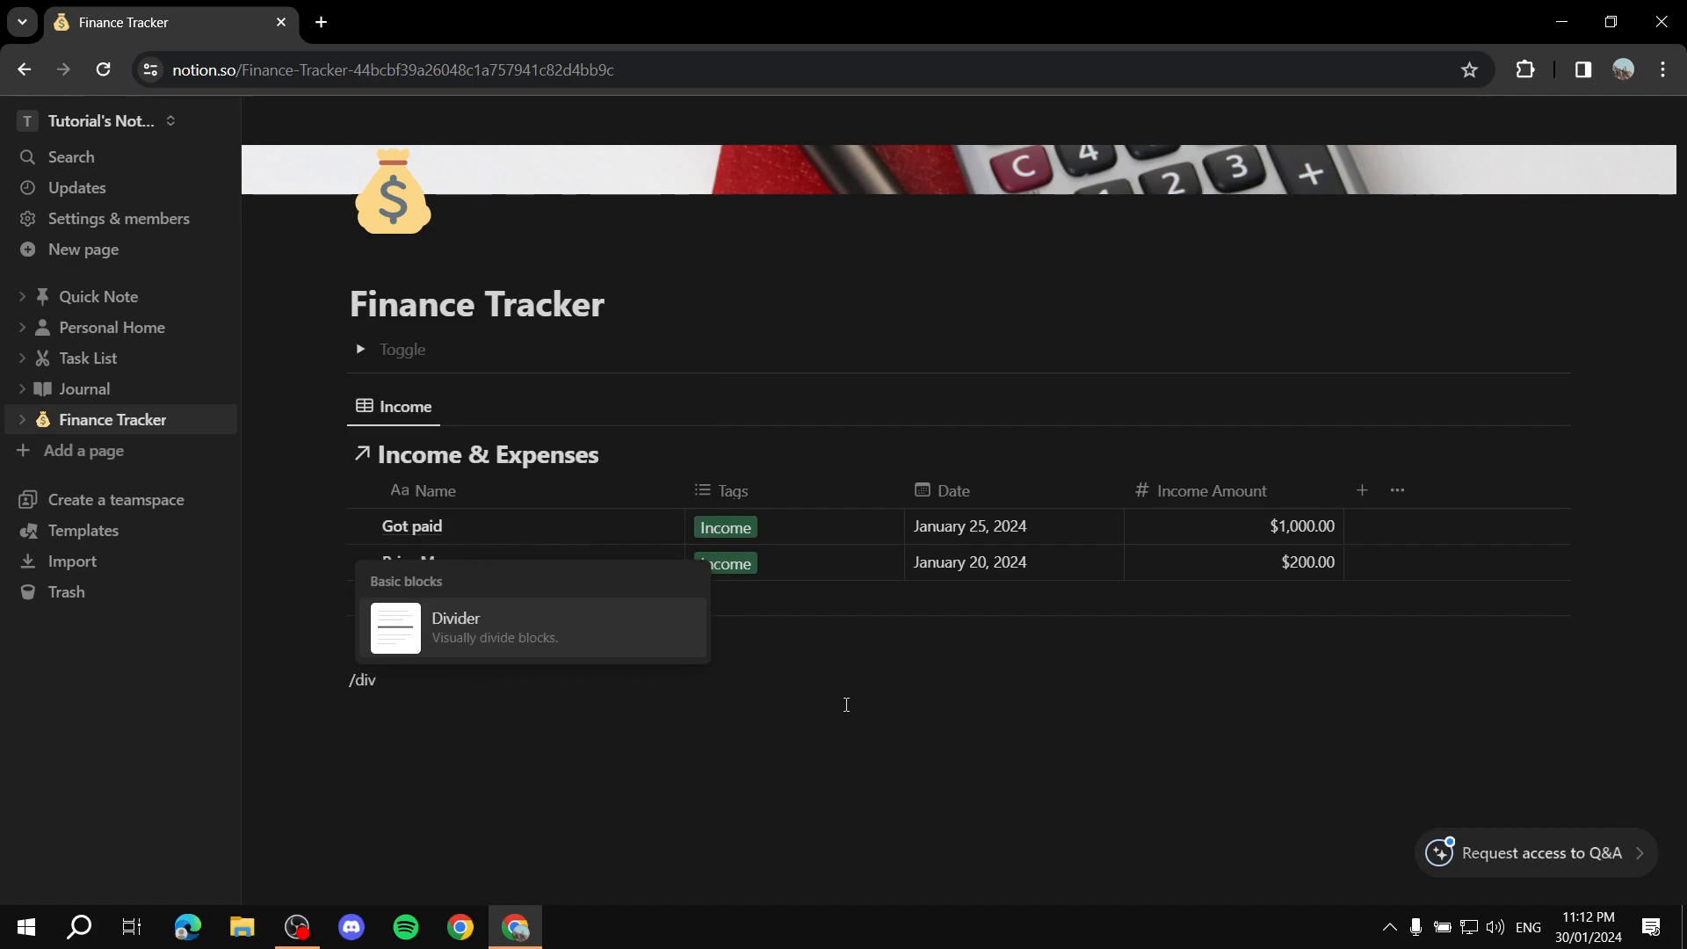
key(Return)
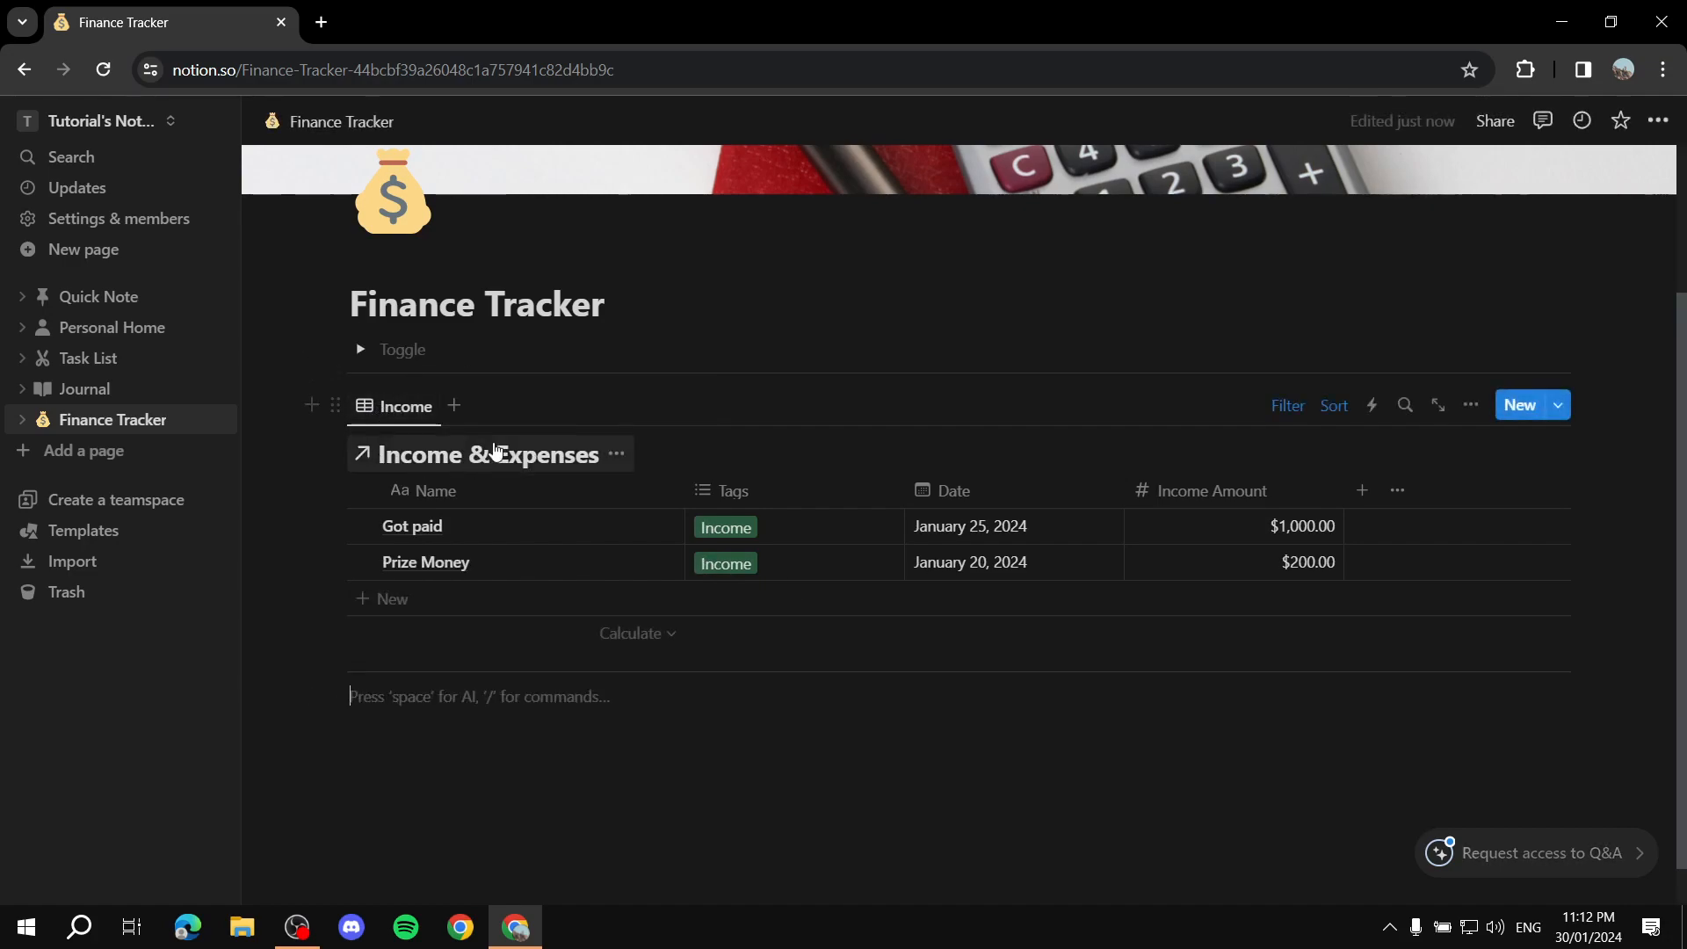
Add a second view to the linked Income & Expenses table by copying its existing Expense view, and check both views
click(453, 409)
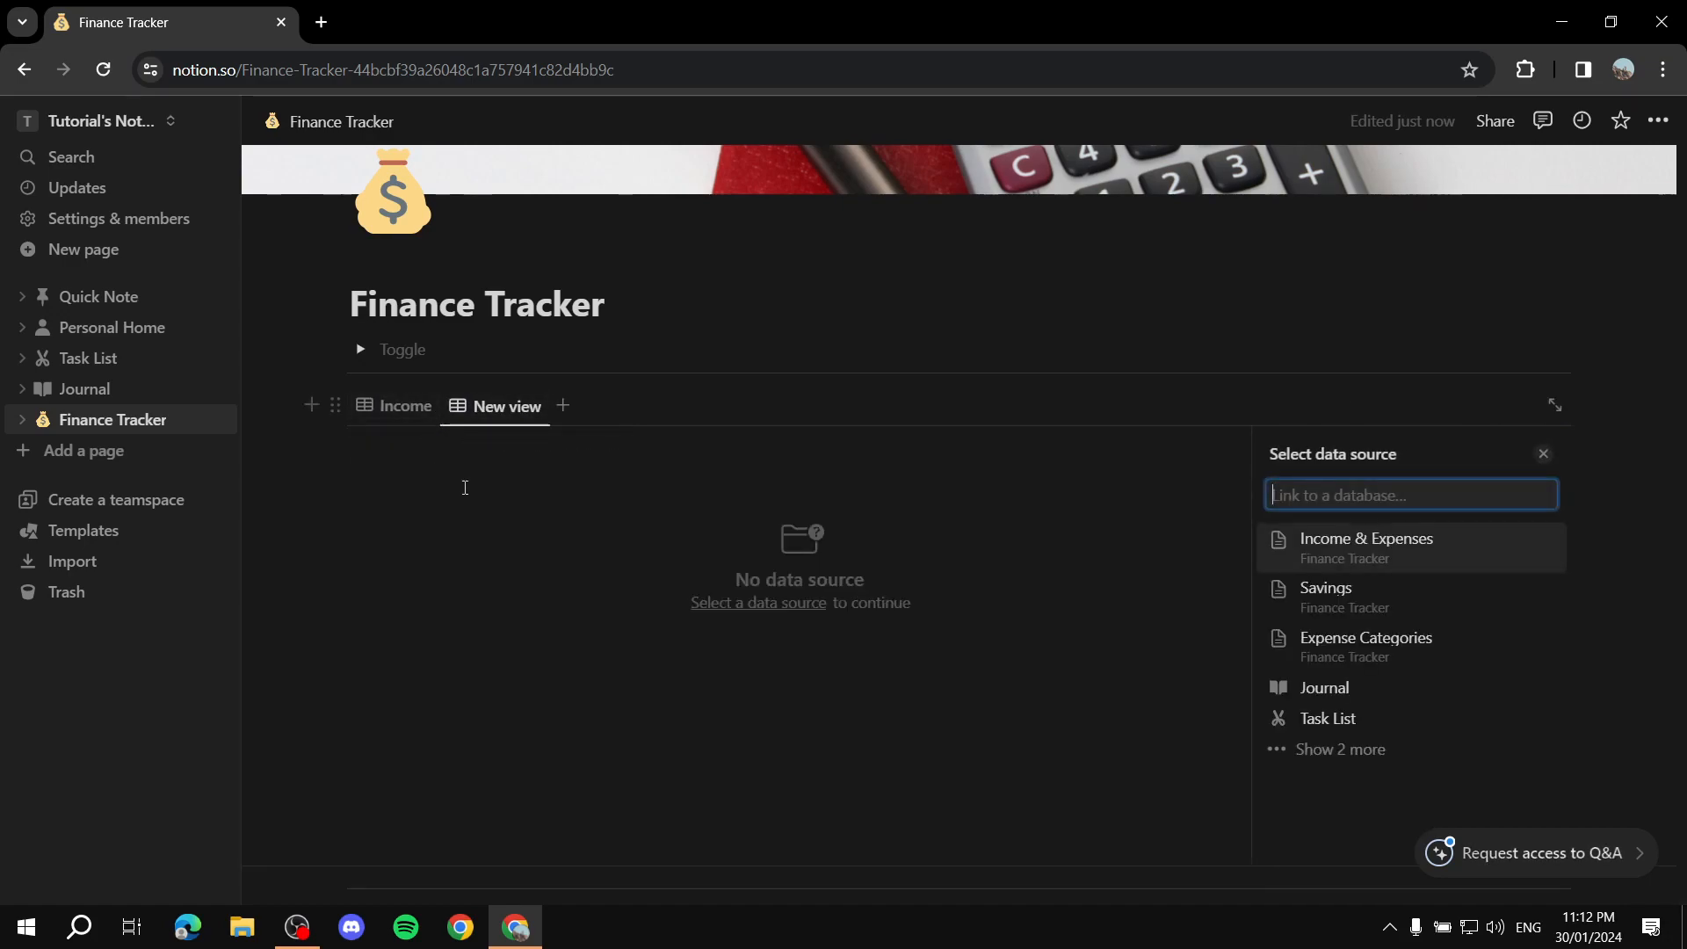
click(1409, 546)
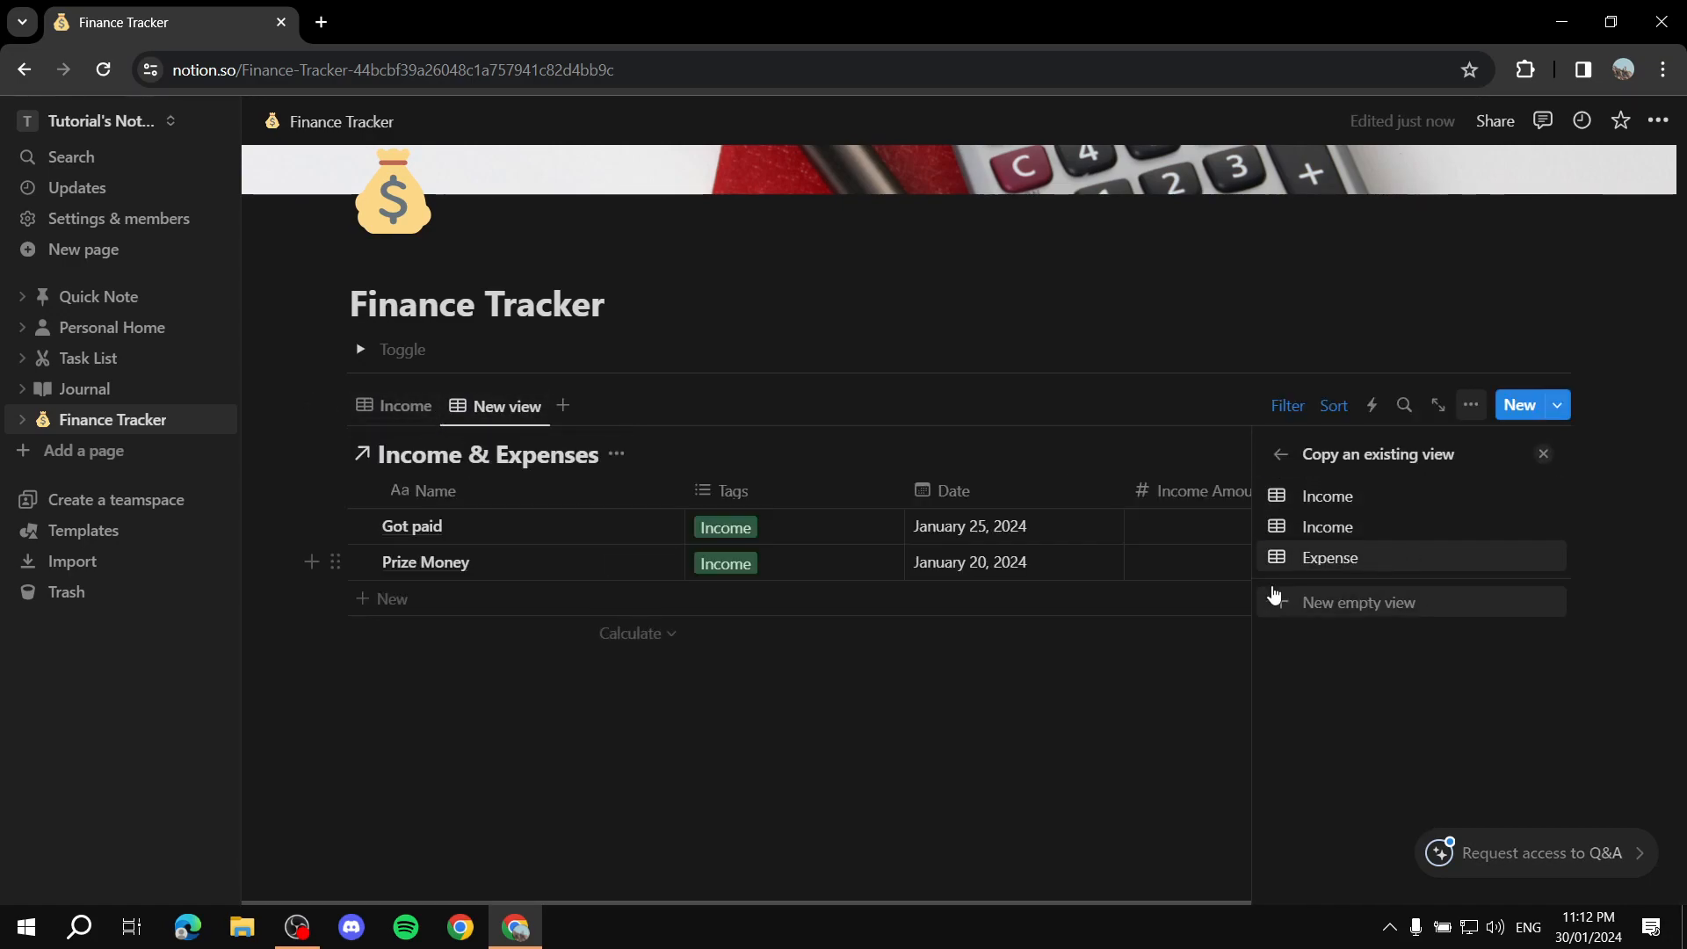
click(1349, 566)
click(615, 735)
click(416, 413)
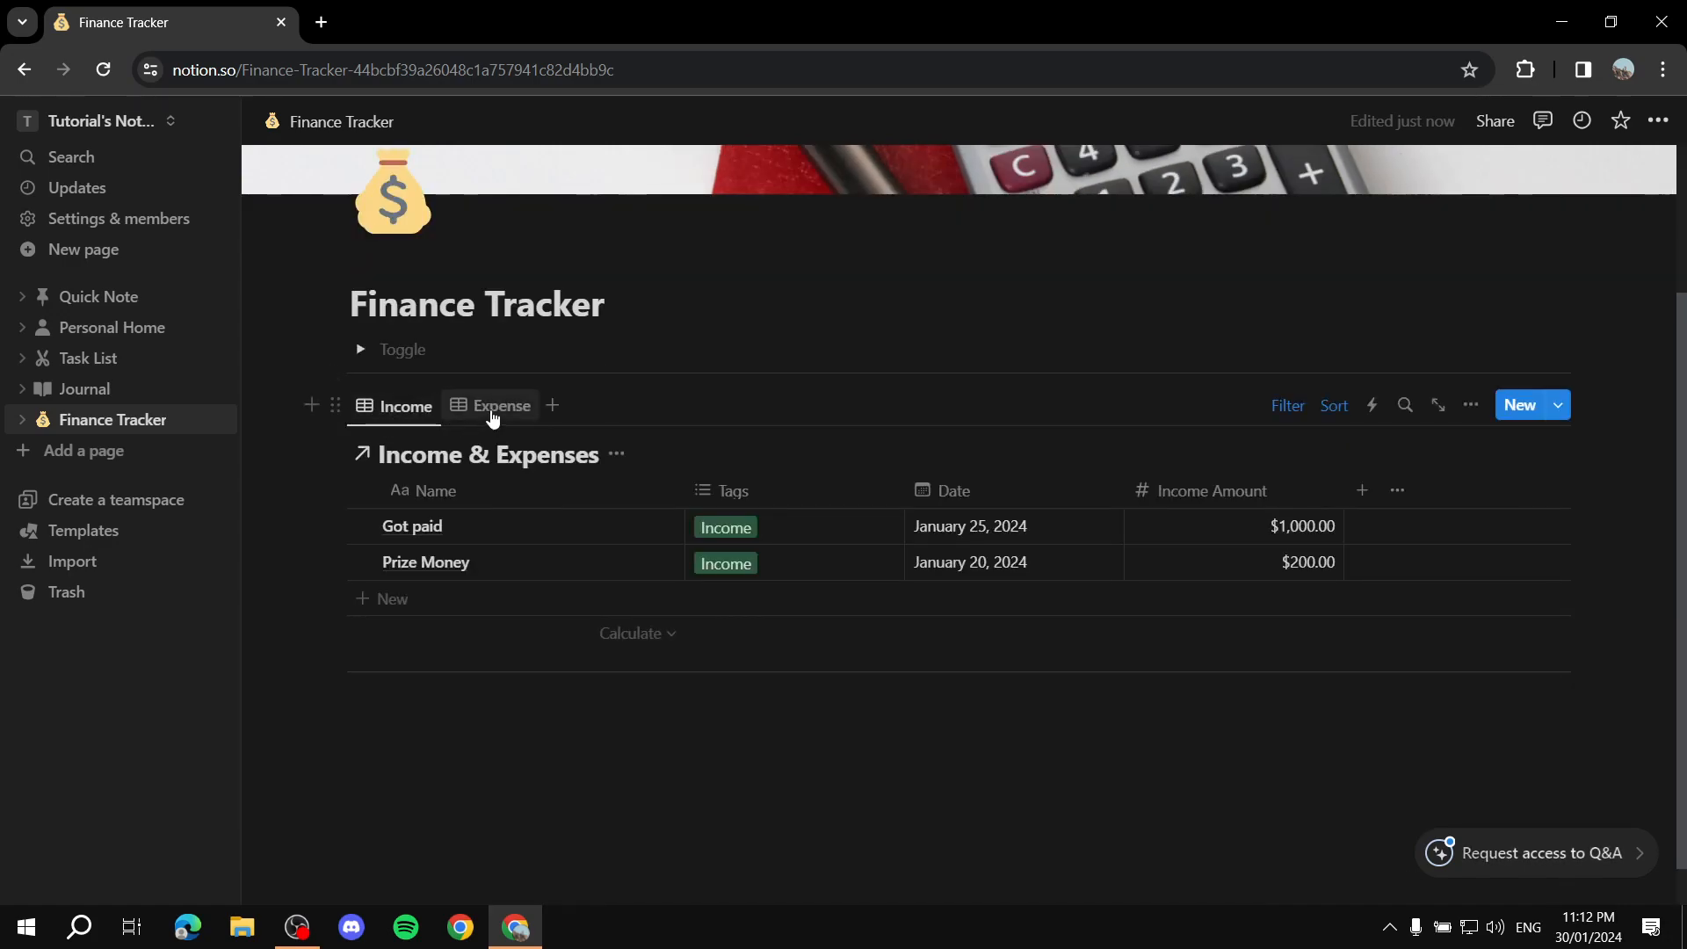
click(492, 419)
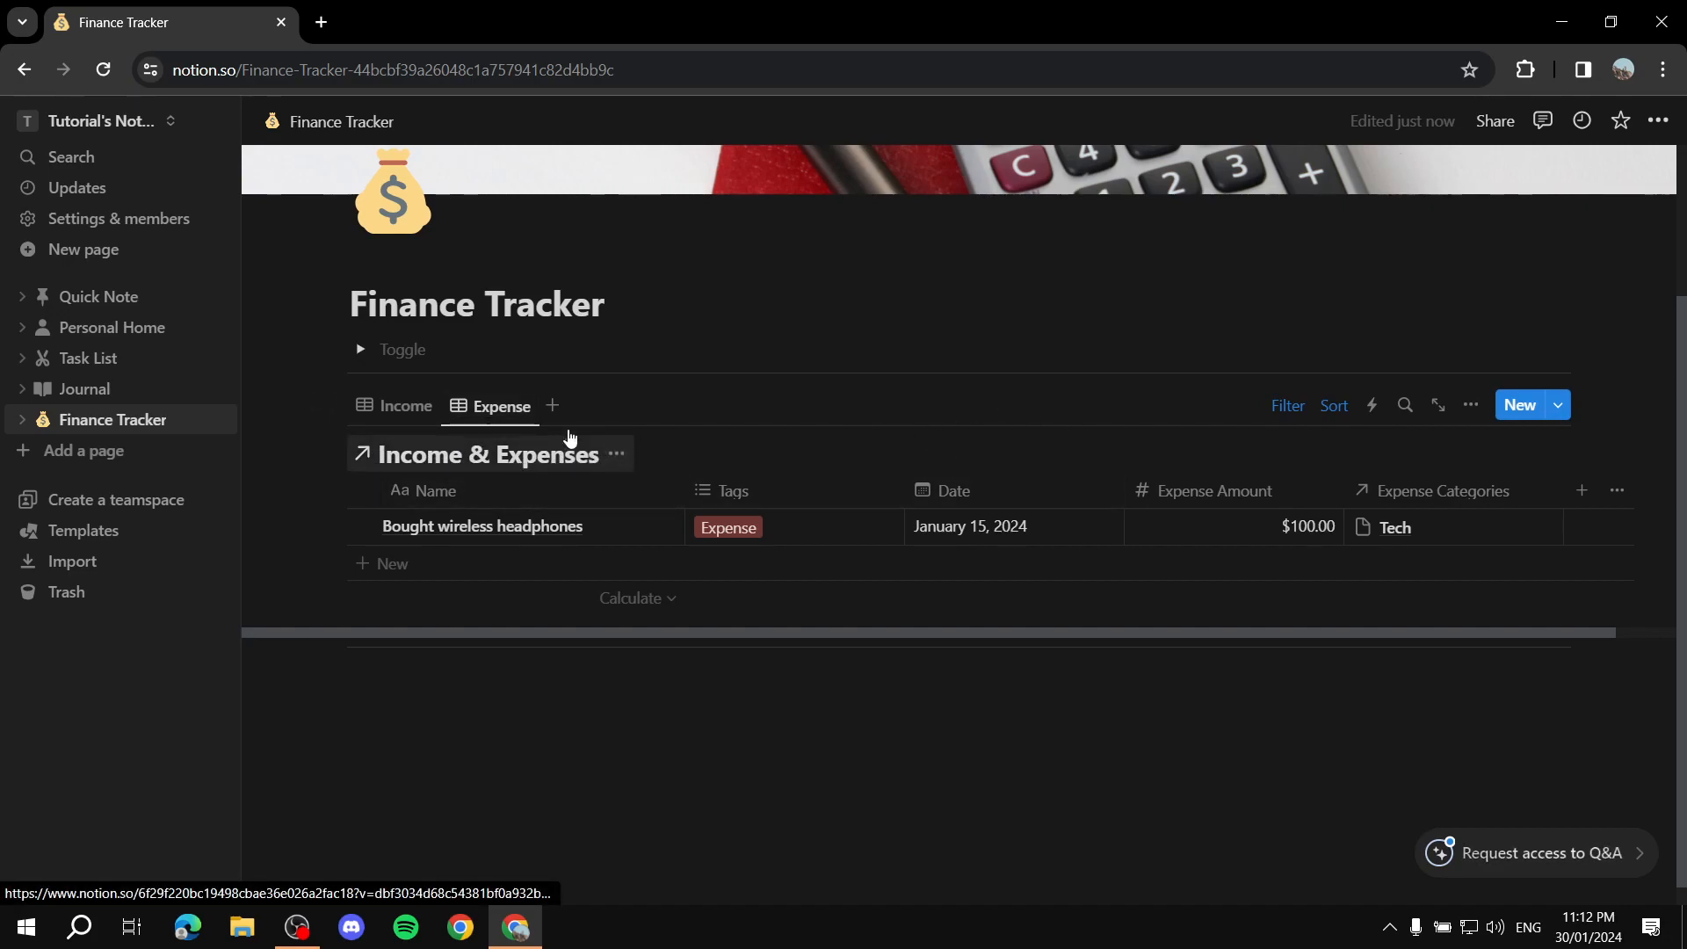
Insert a table view linked to the Savings database below the last divider
click(767, 734)
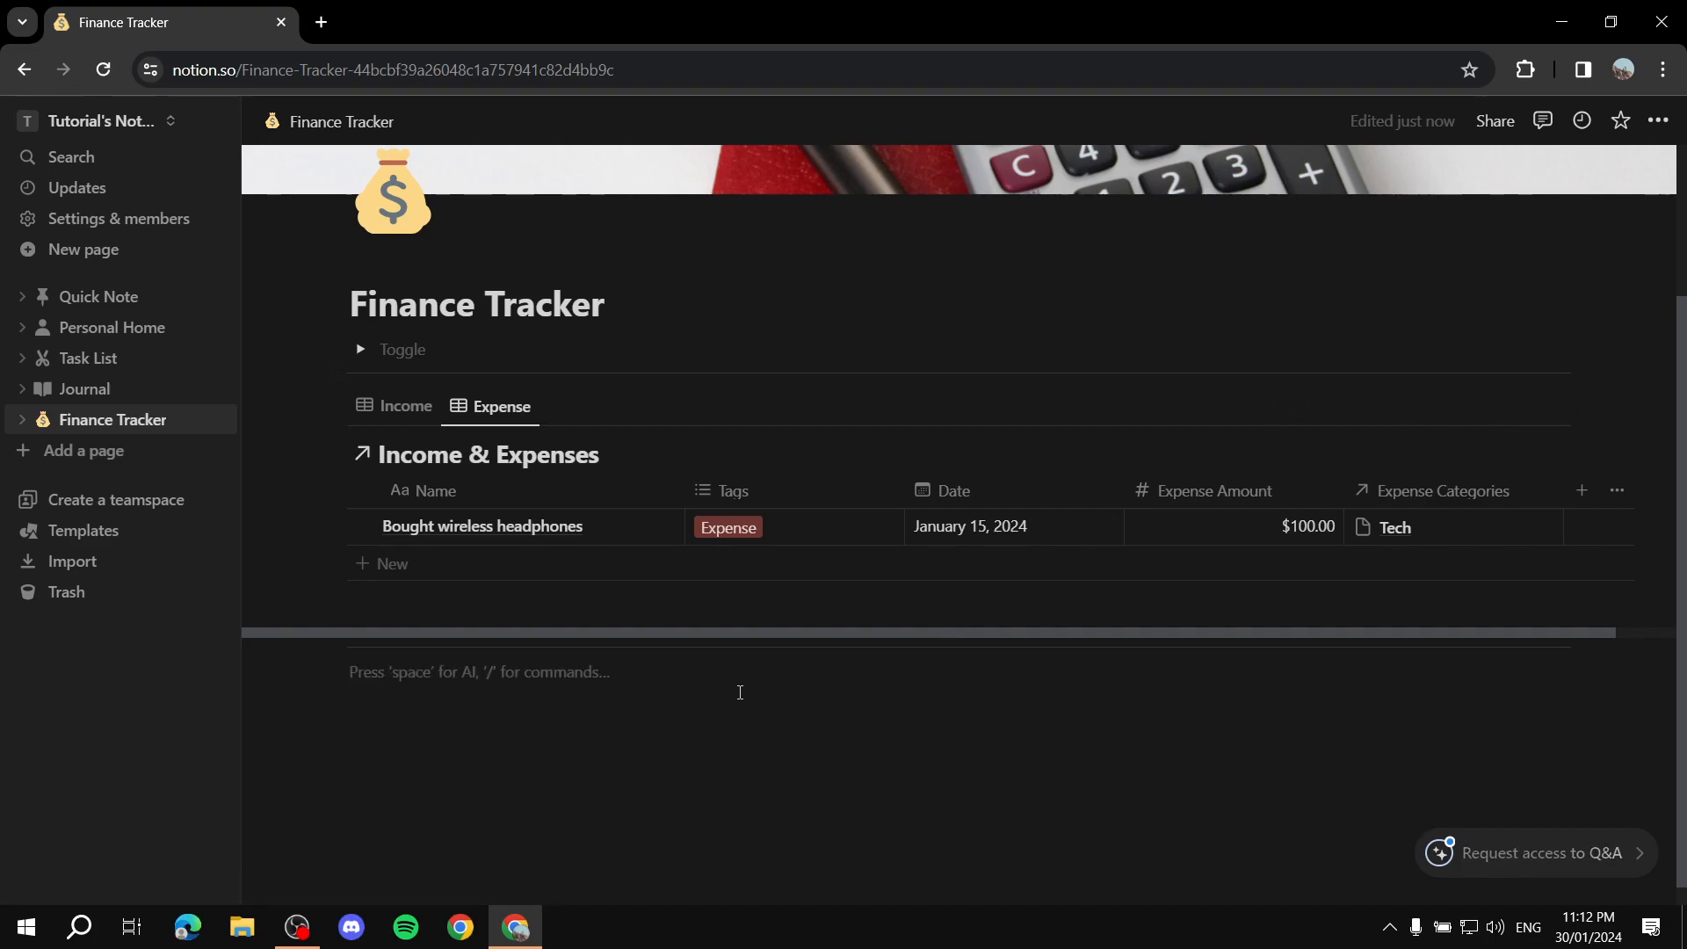
text(/)
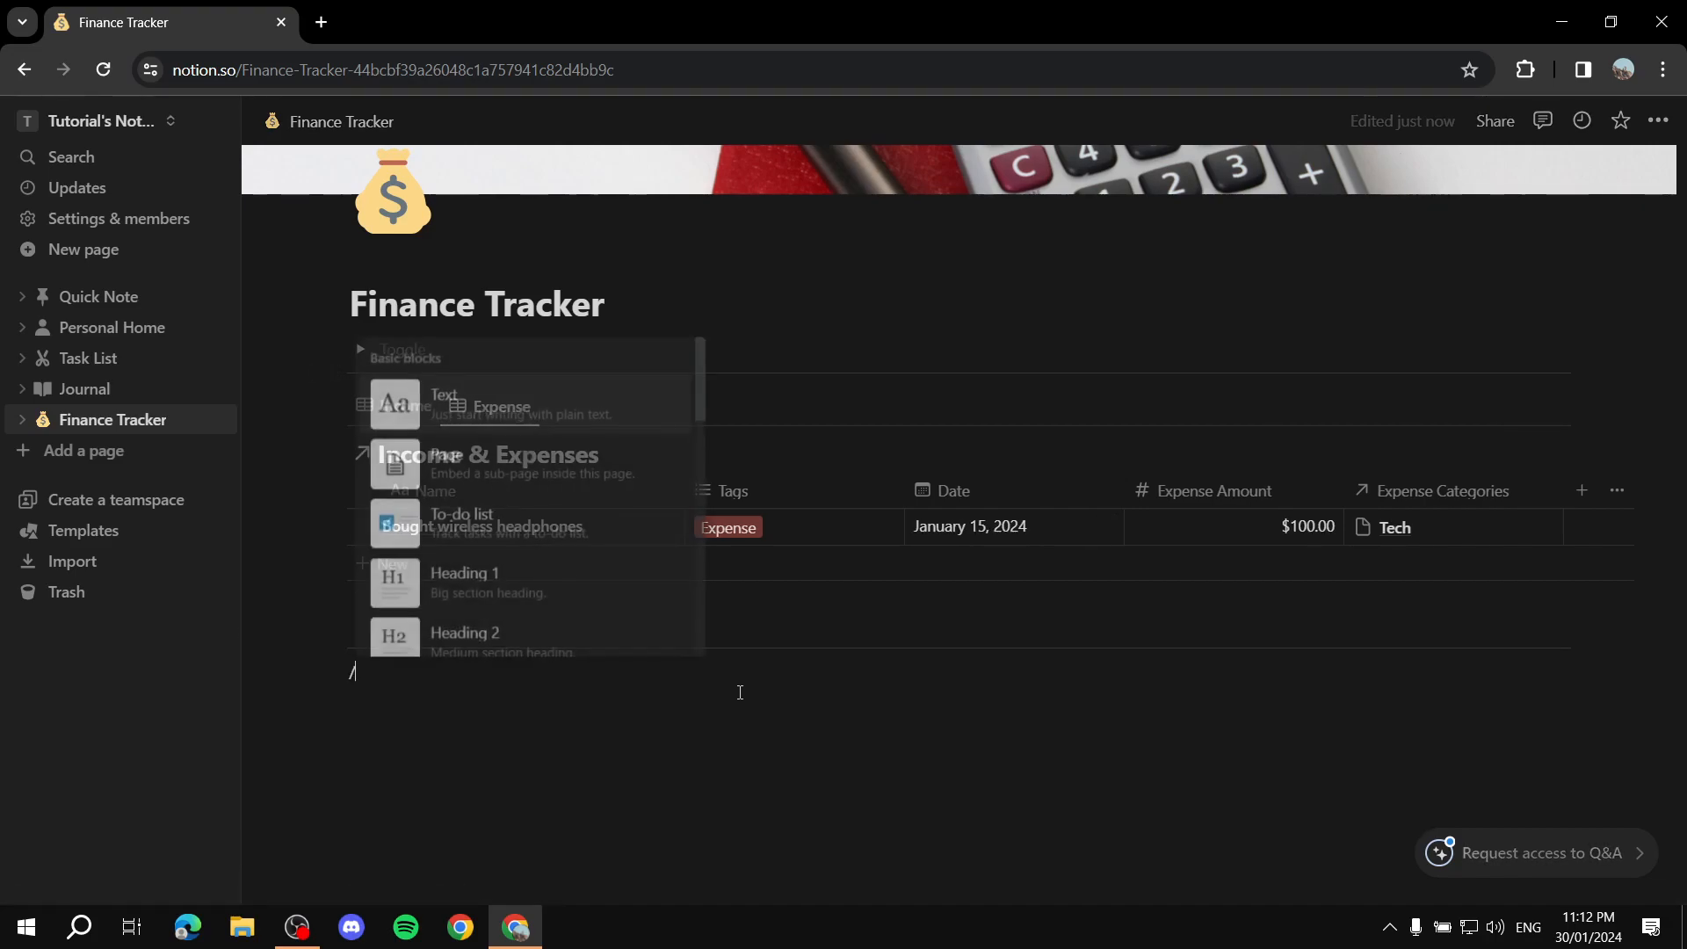
text(table)
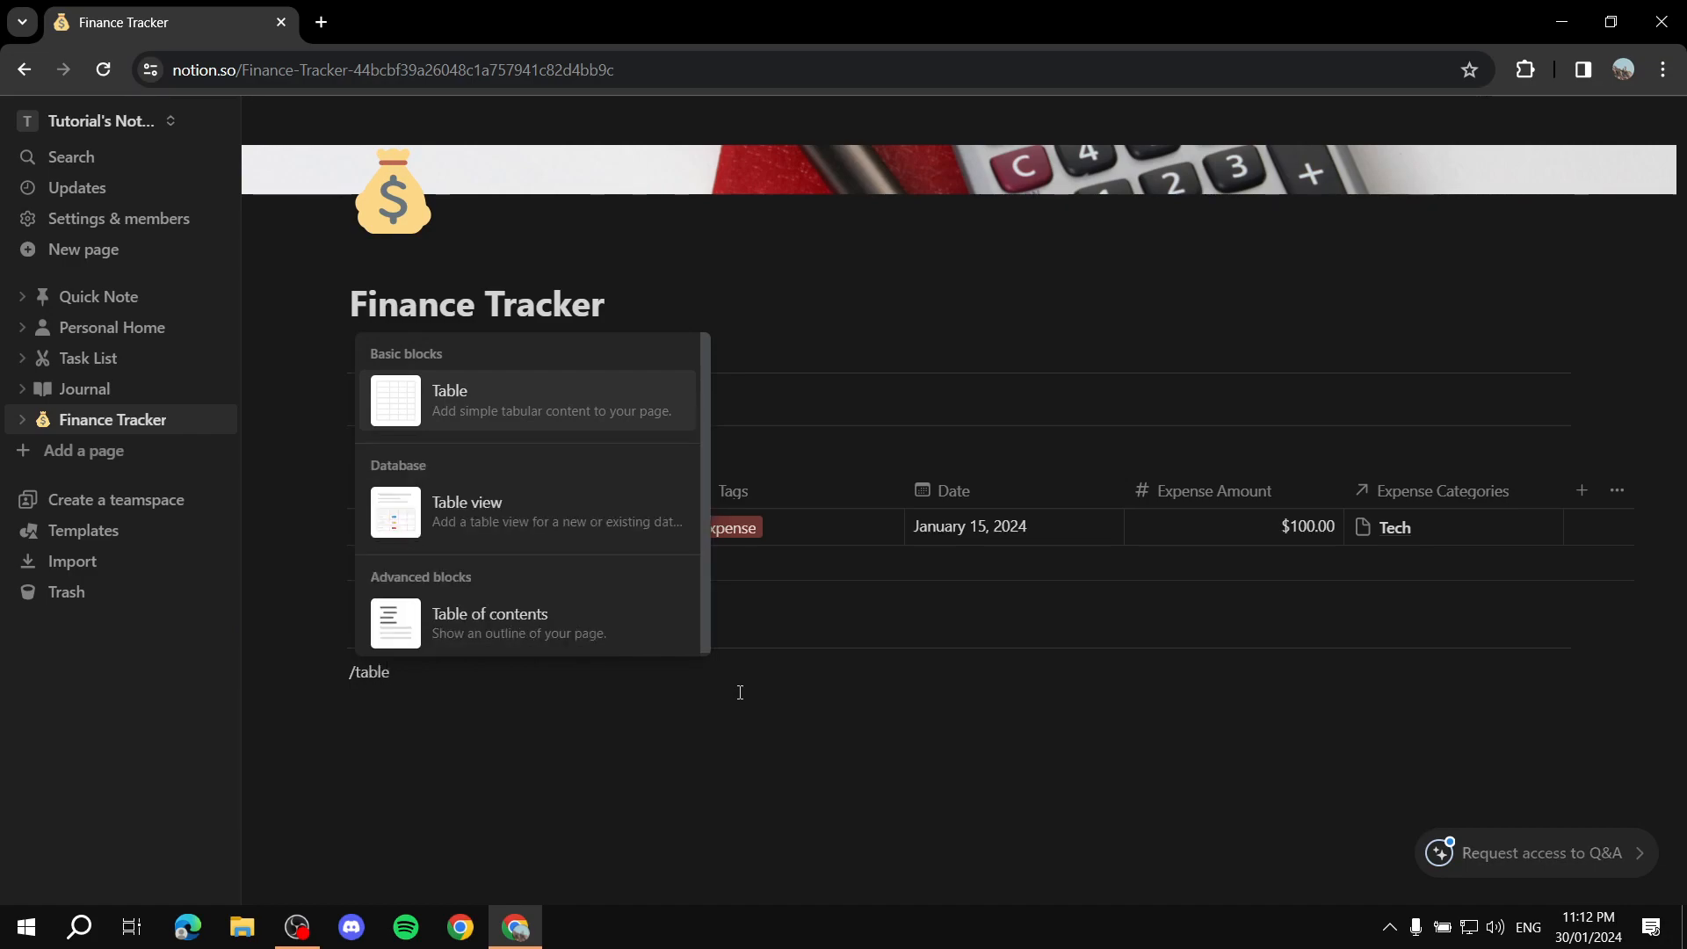
click(565, 516)
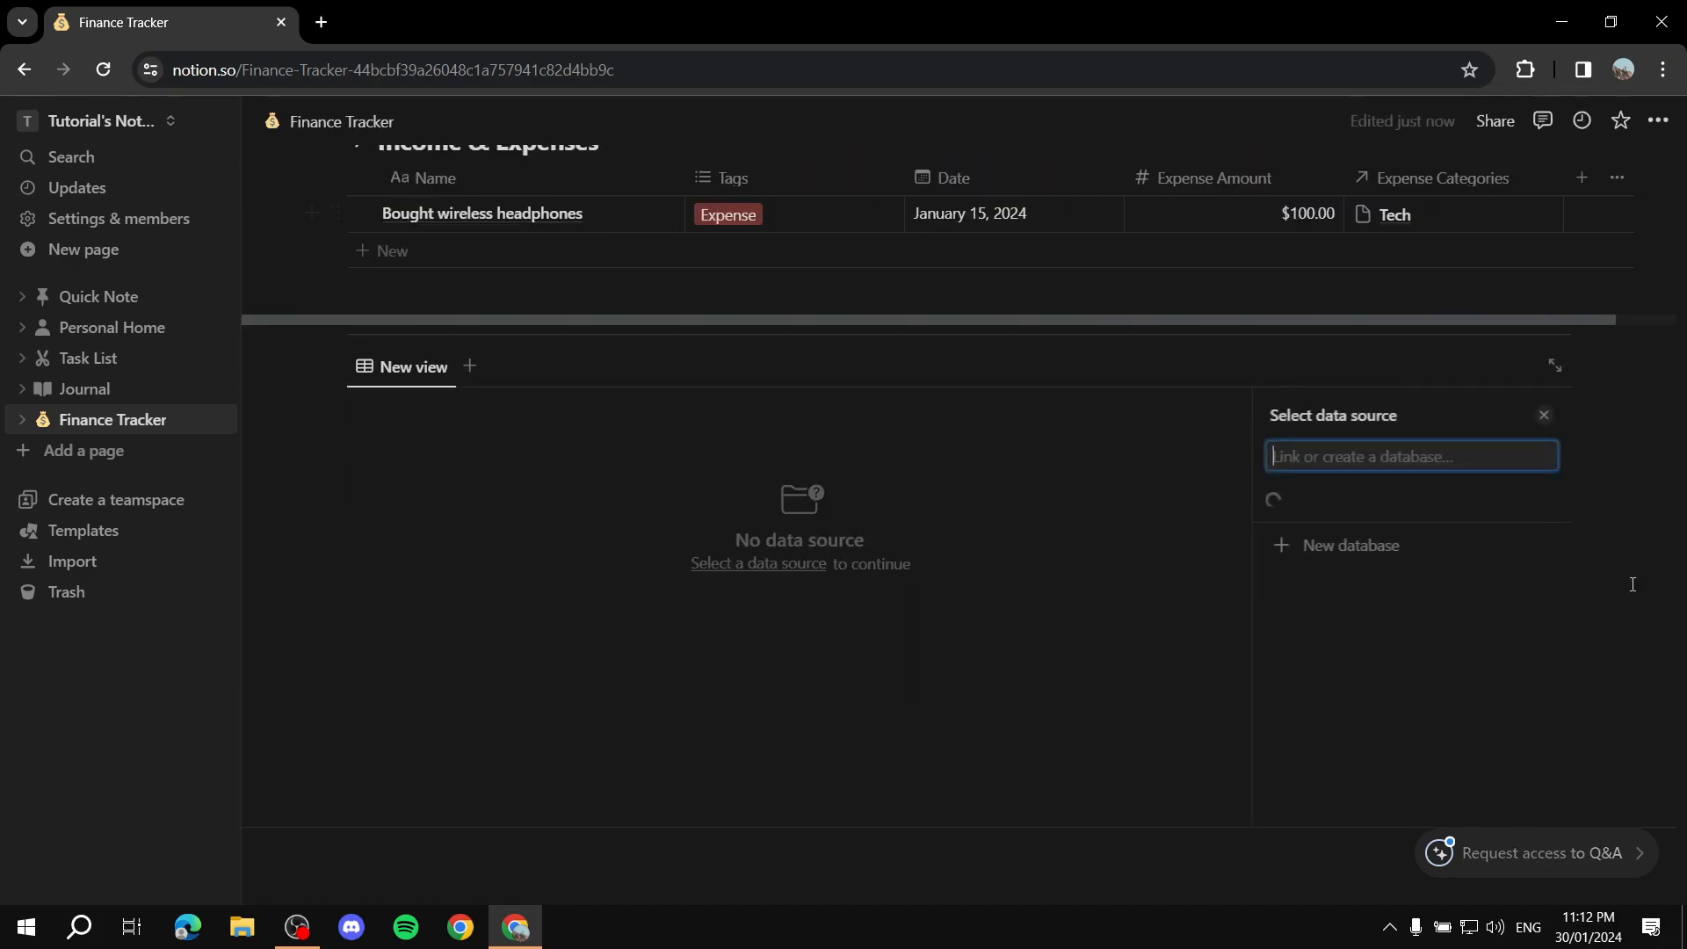
click(1425, 569)
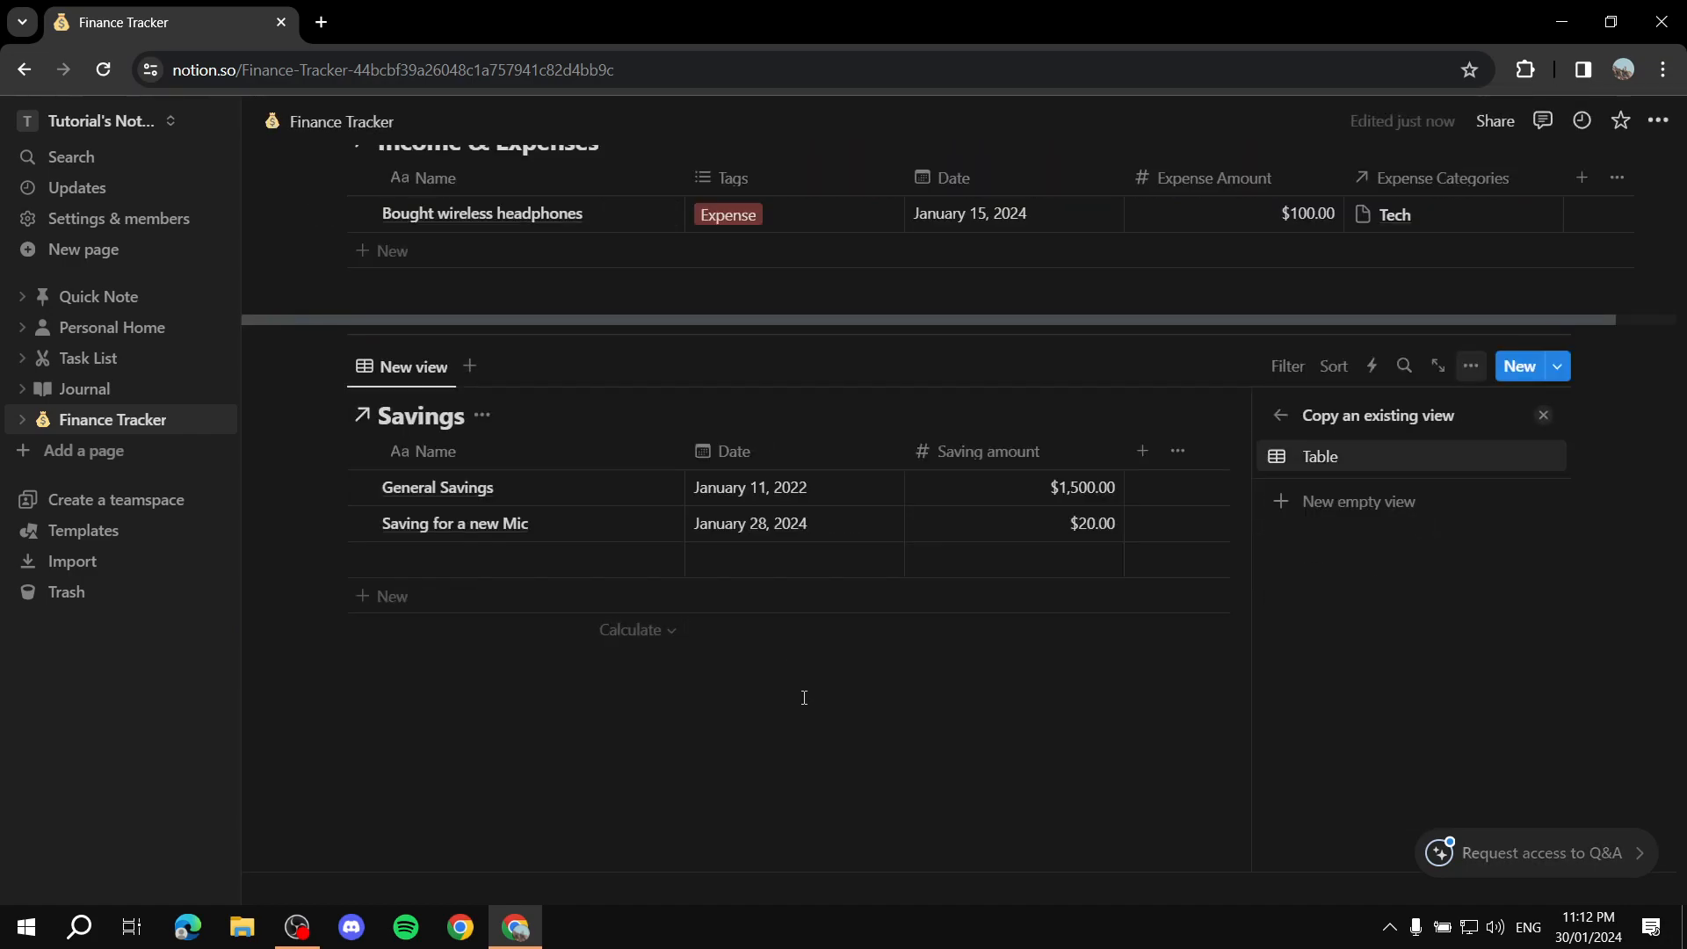
click(763, 736)
Insert a divider below the linked Savings table
click(760, 729)
text(/divi)
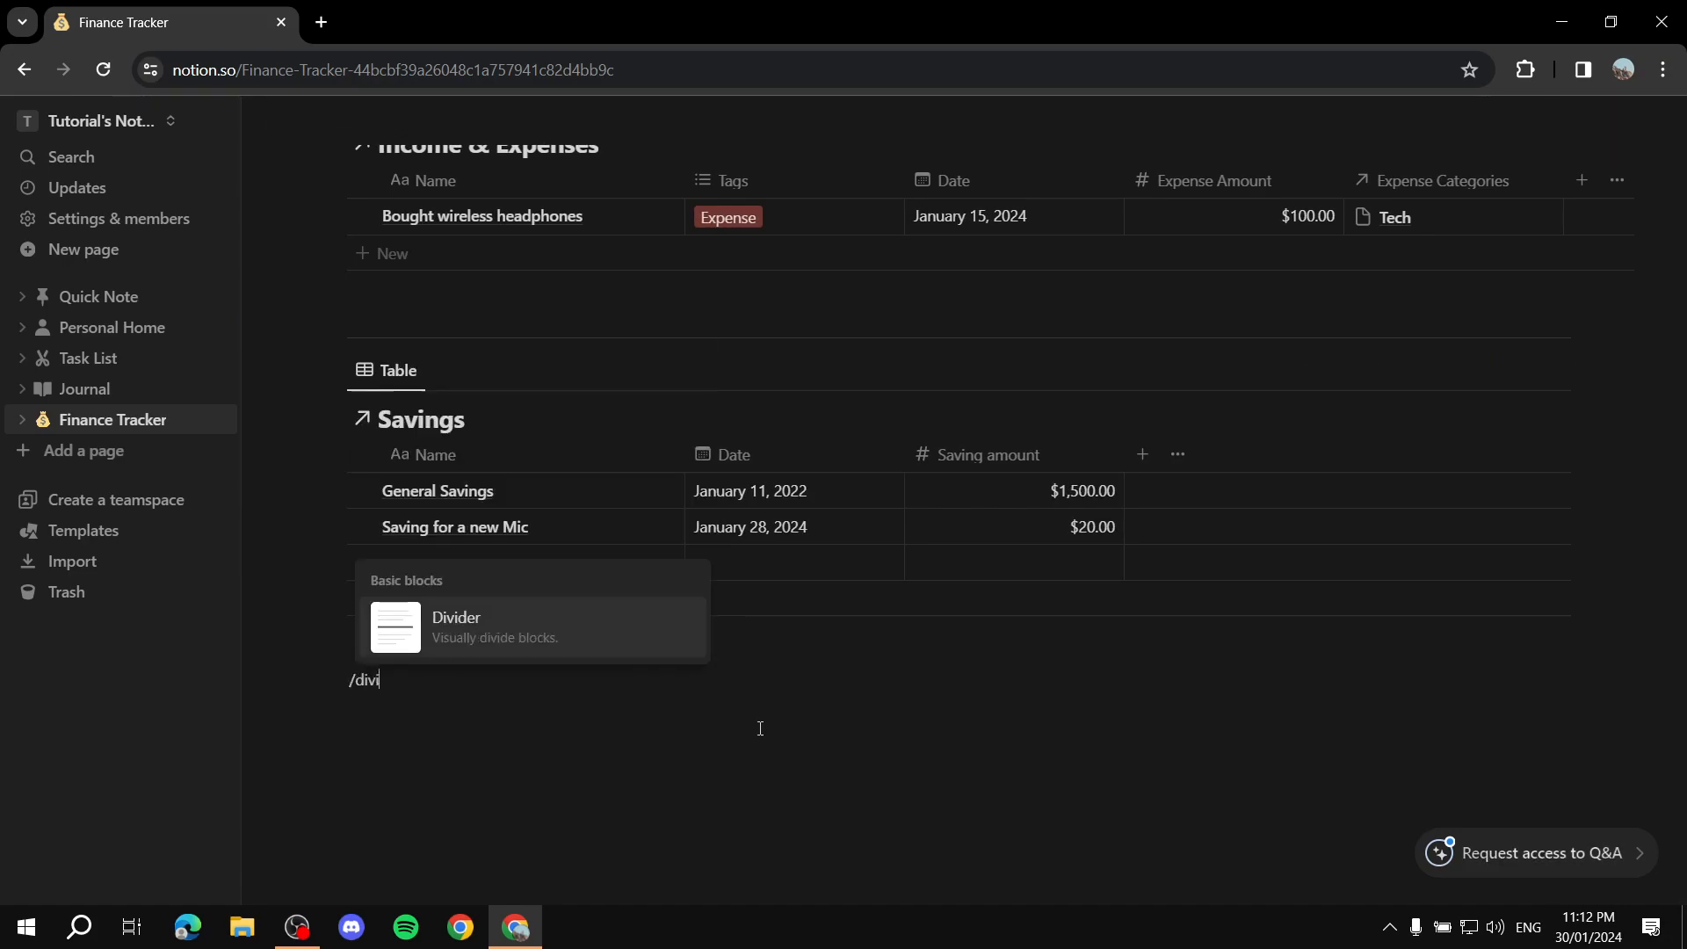
key(Return)
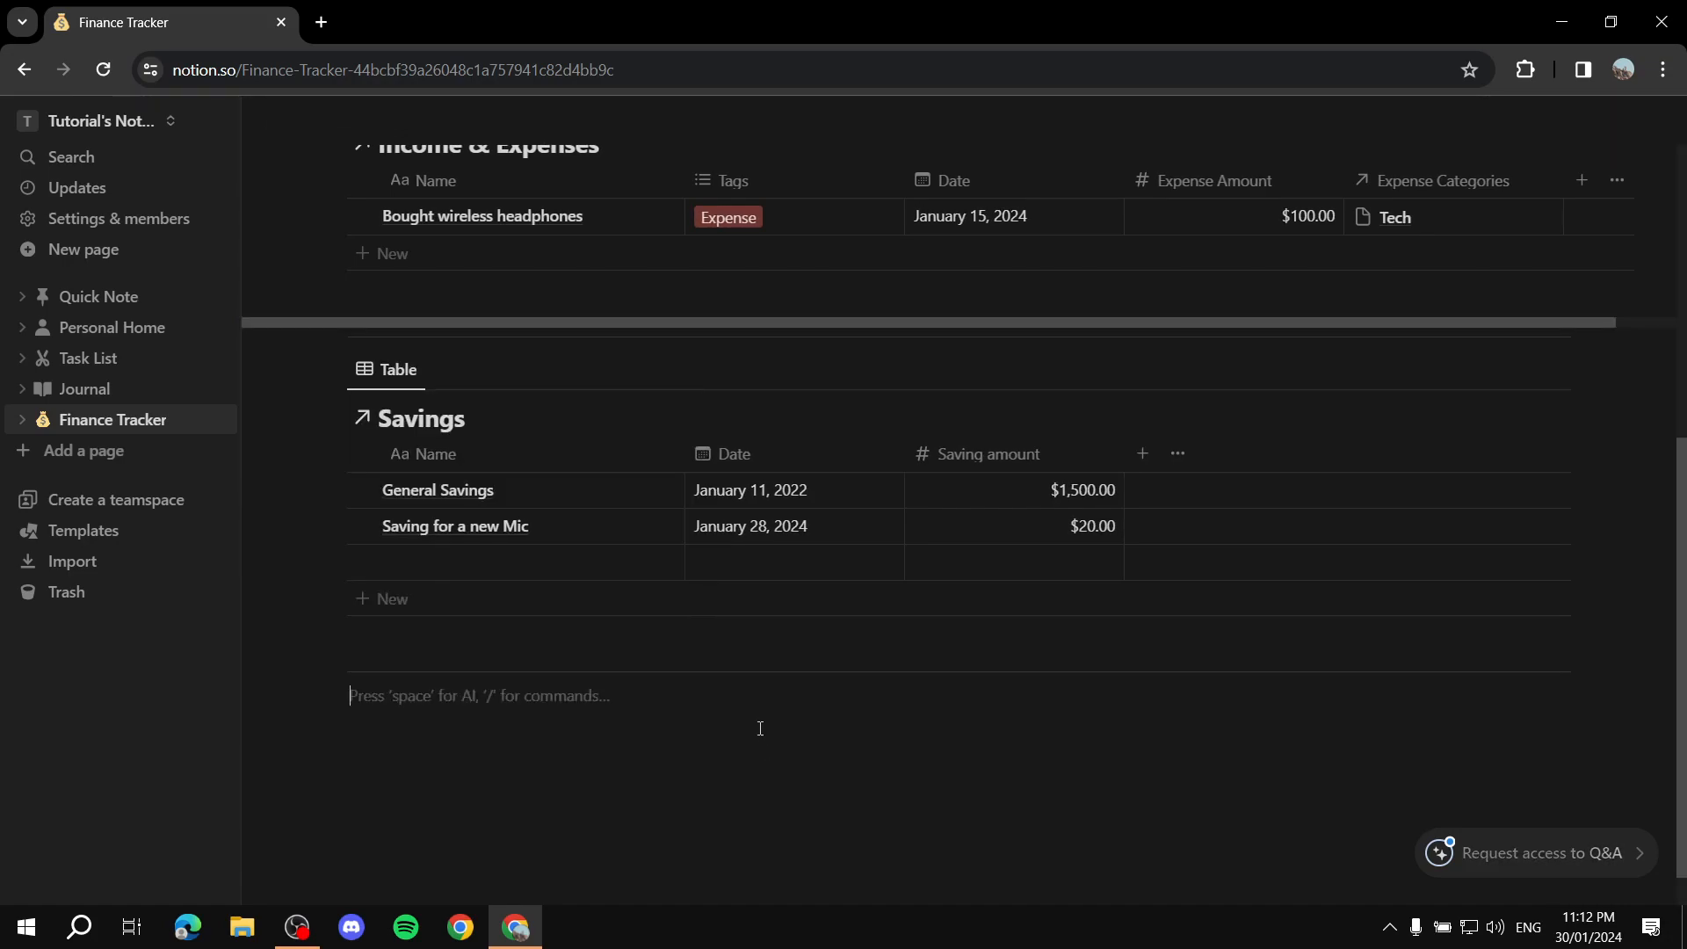
Insert a gallery view linked to the Expense Categories database below the Savings section
scroll(735, 650, up, 2)
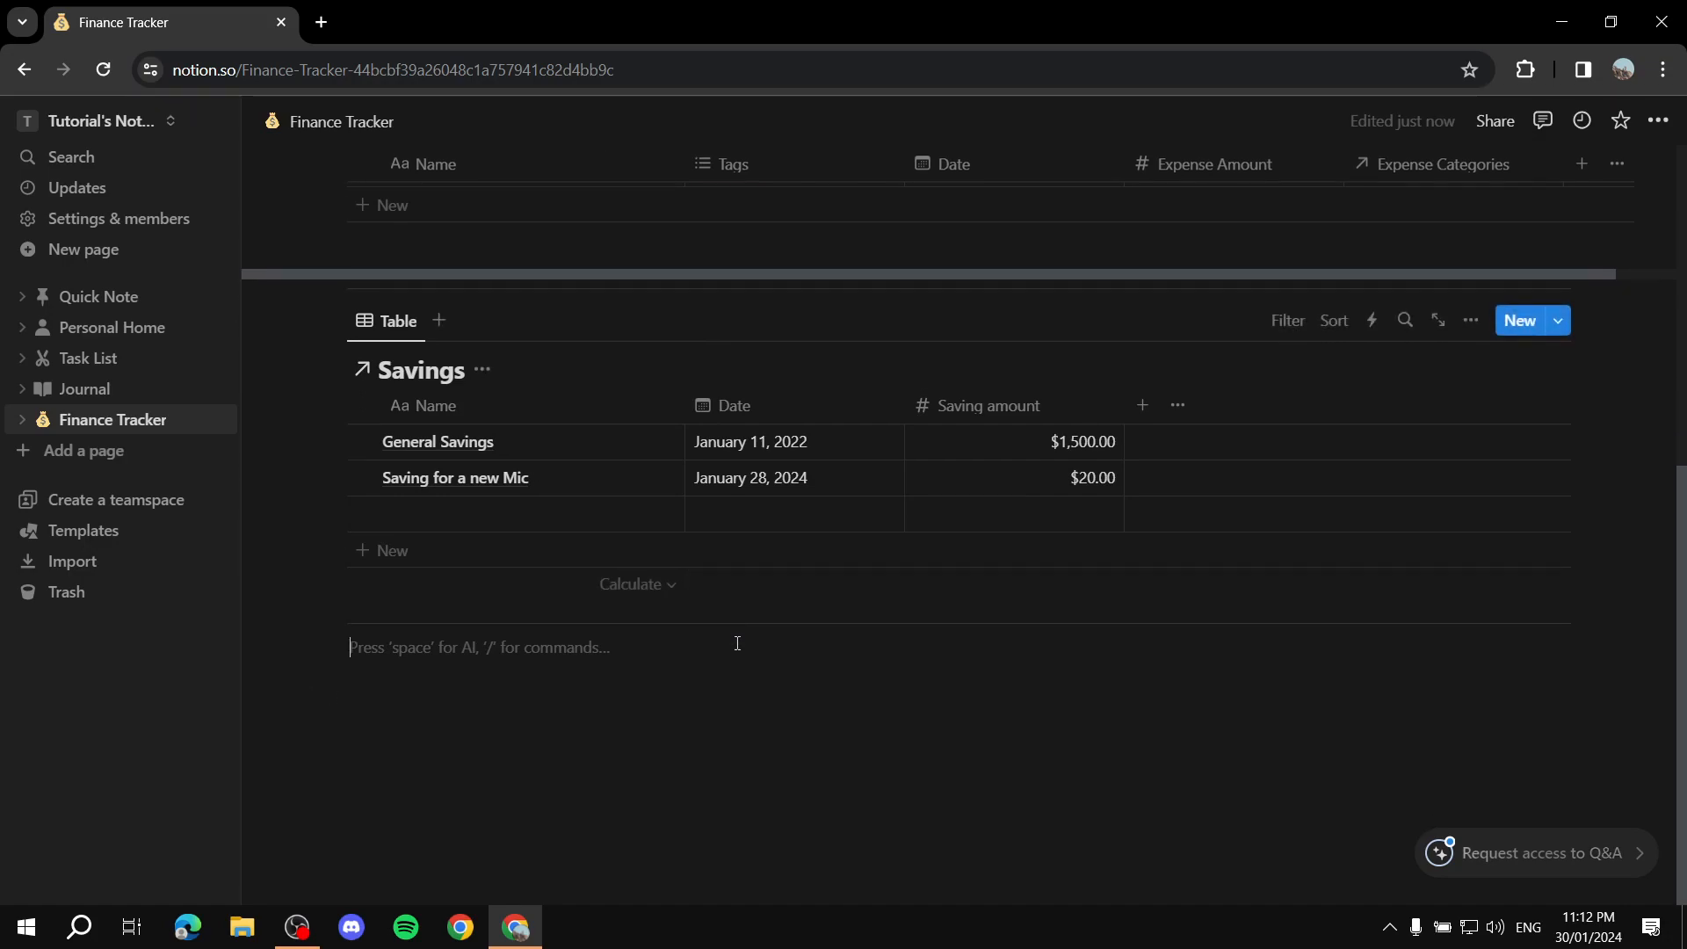
scroll(738, 846, down, 3)
text(/galler)
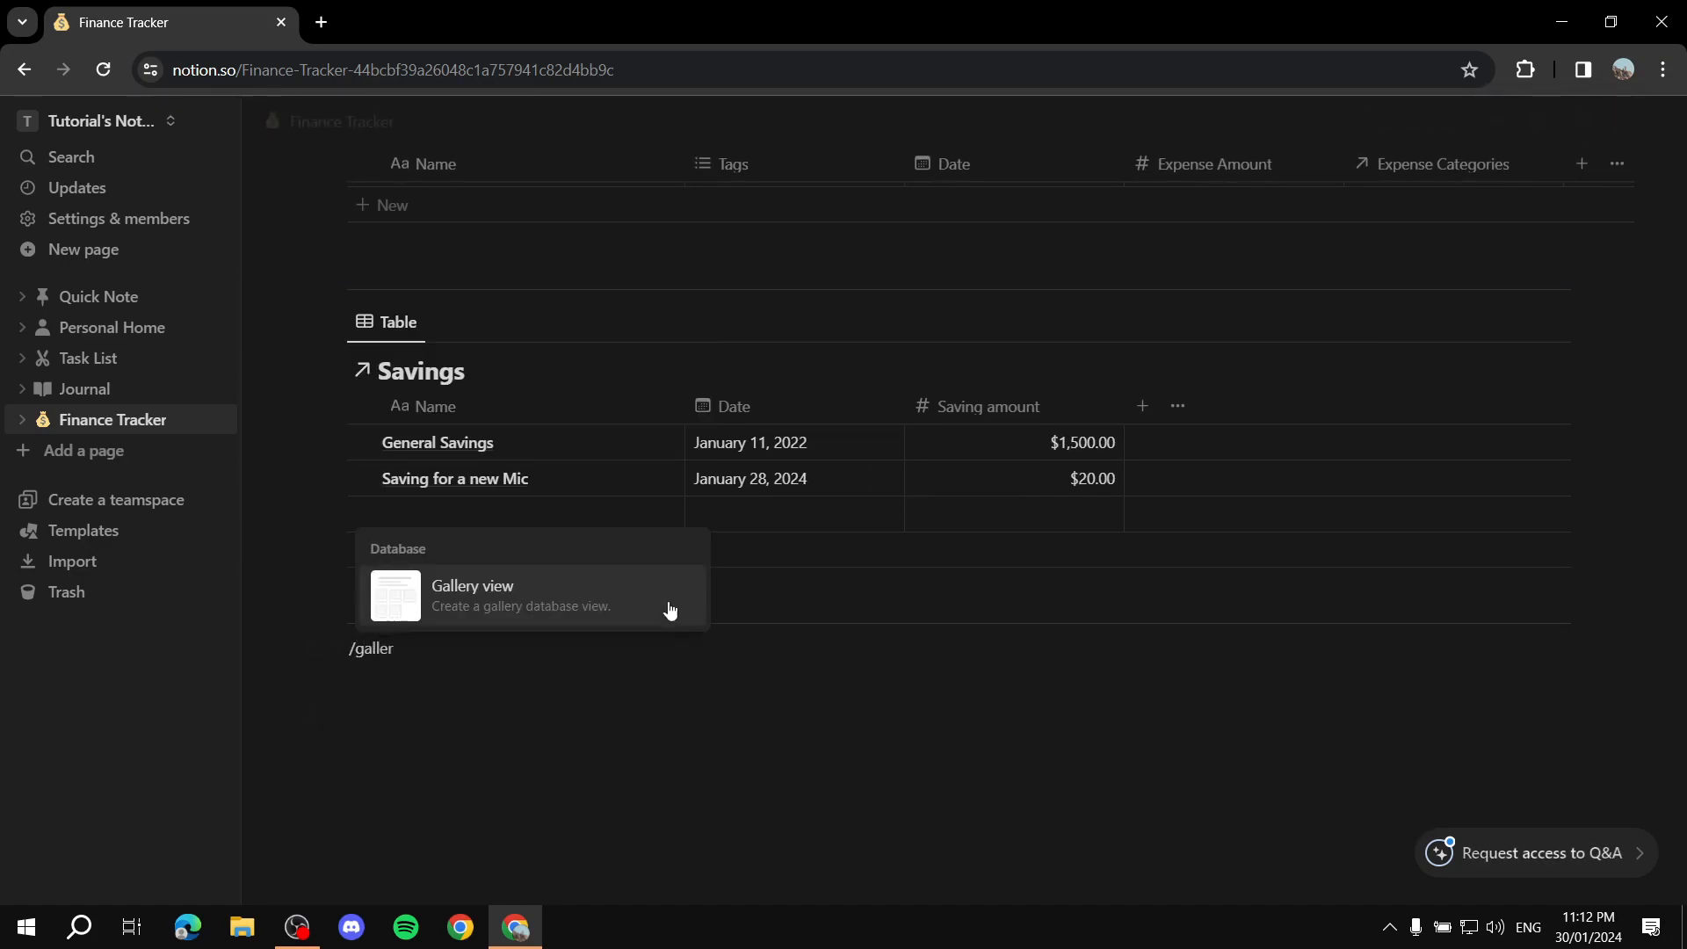
click(591, 584)
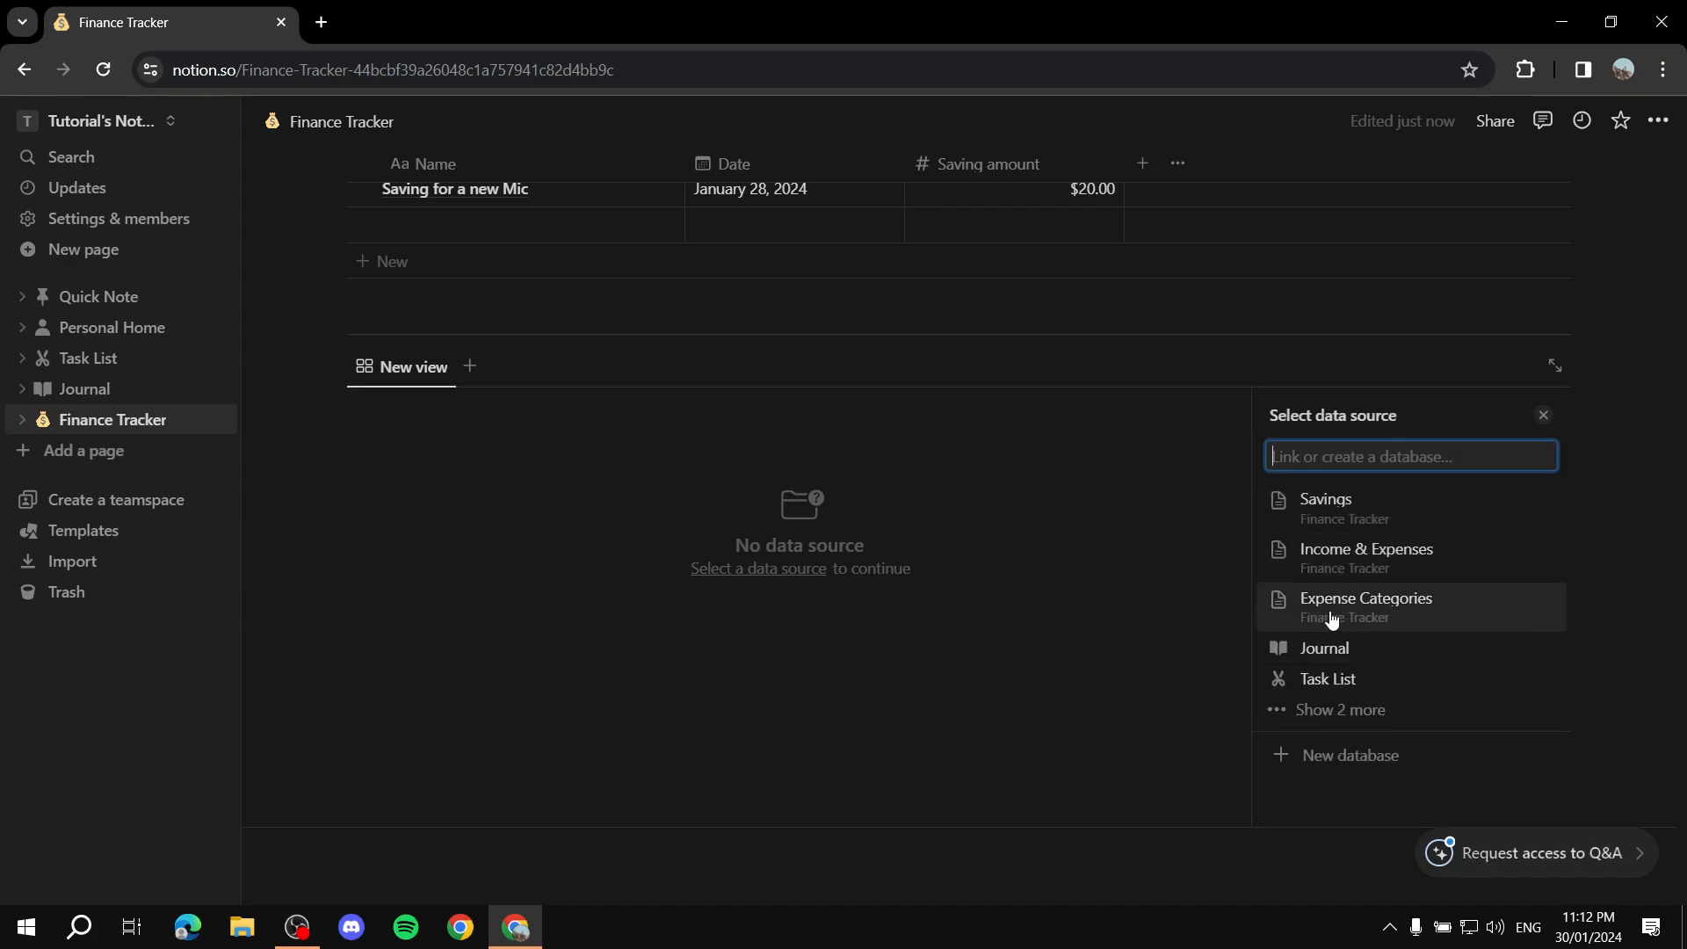
click(1416, 615)
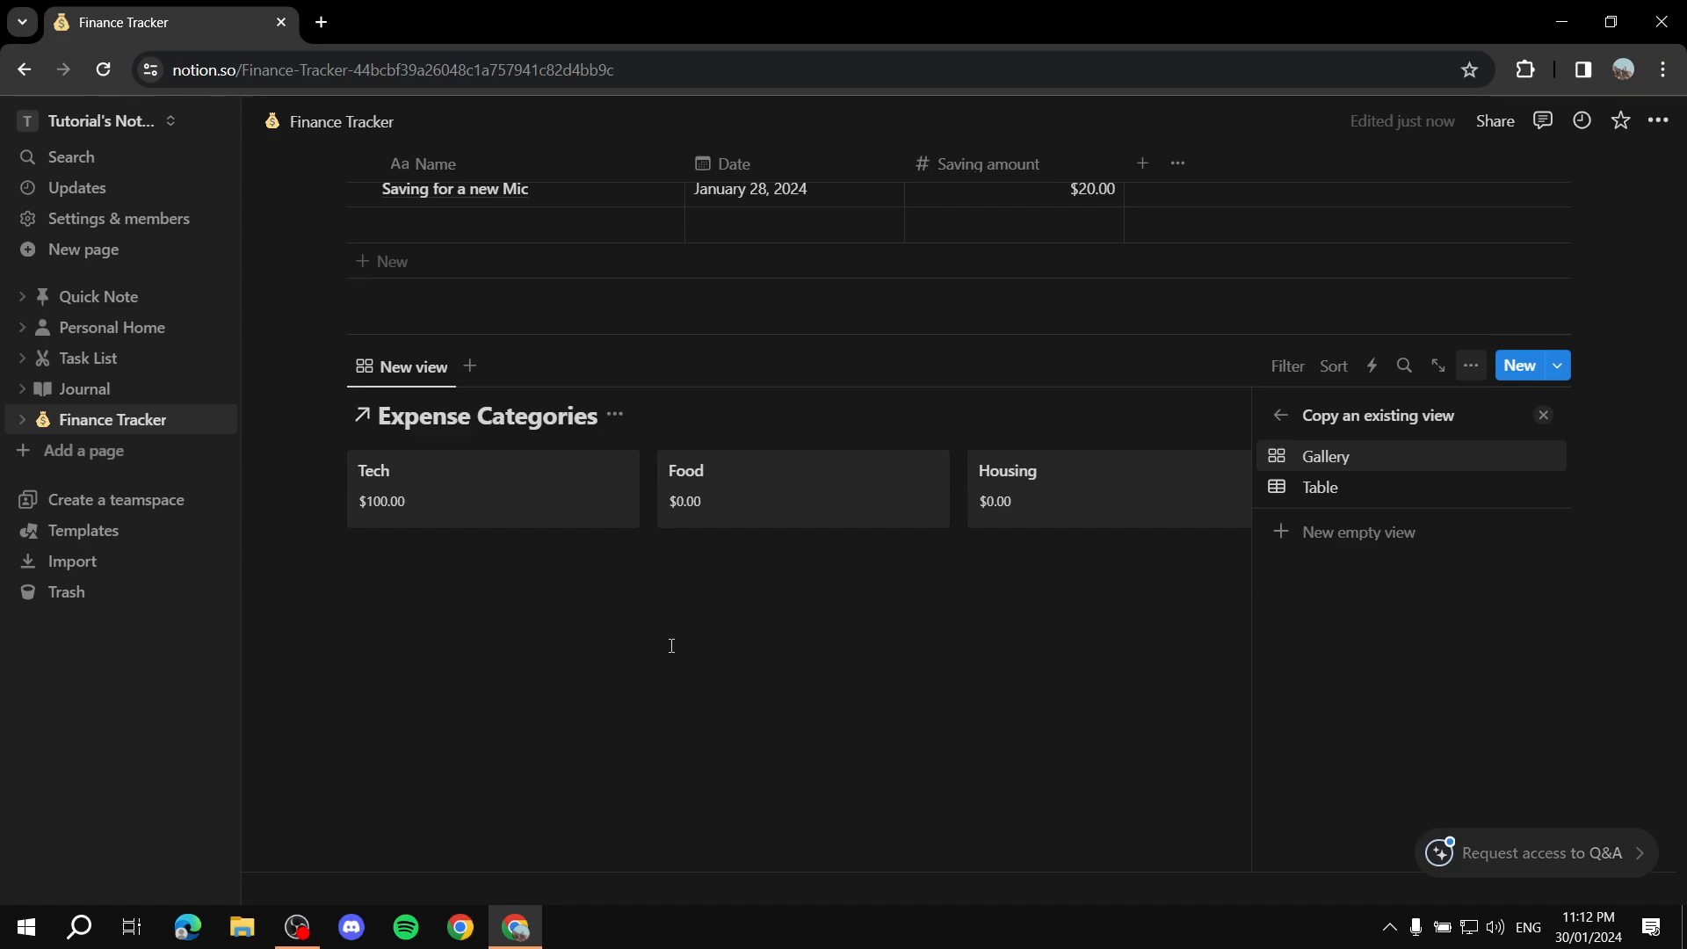
click(671, 646)
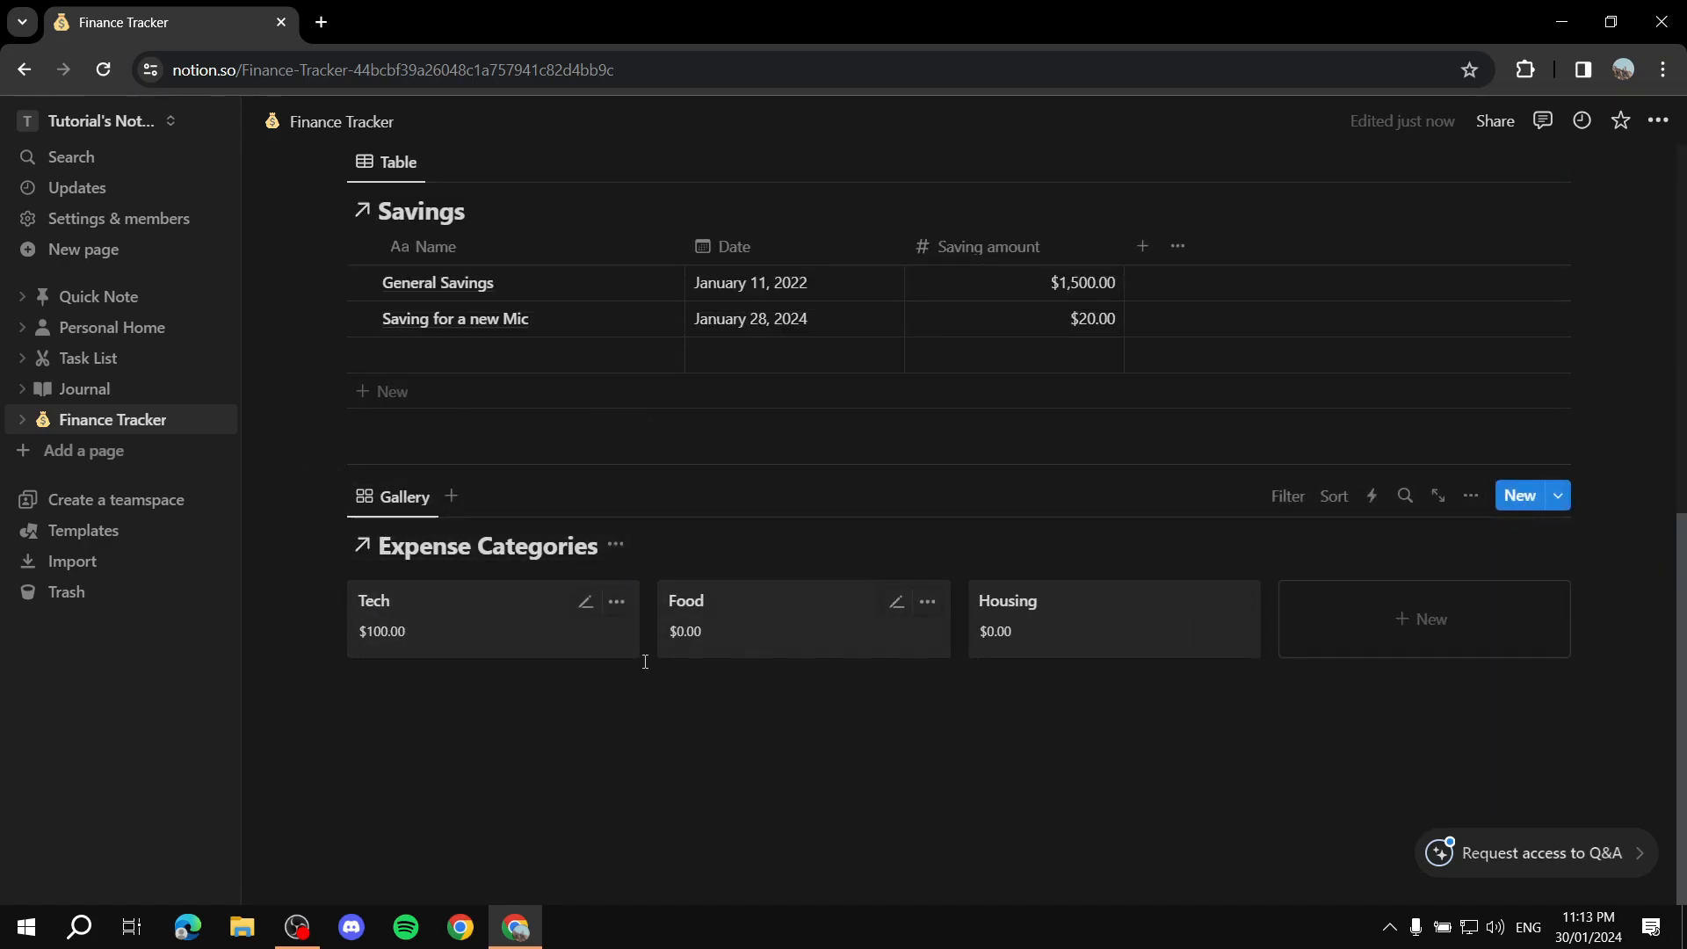
Review the layout of the linked Income & Expenses, Savings and Expense Categories sections on the Finance Tracker page
scroll(952, 500, up, 8)
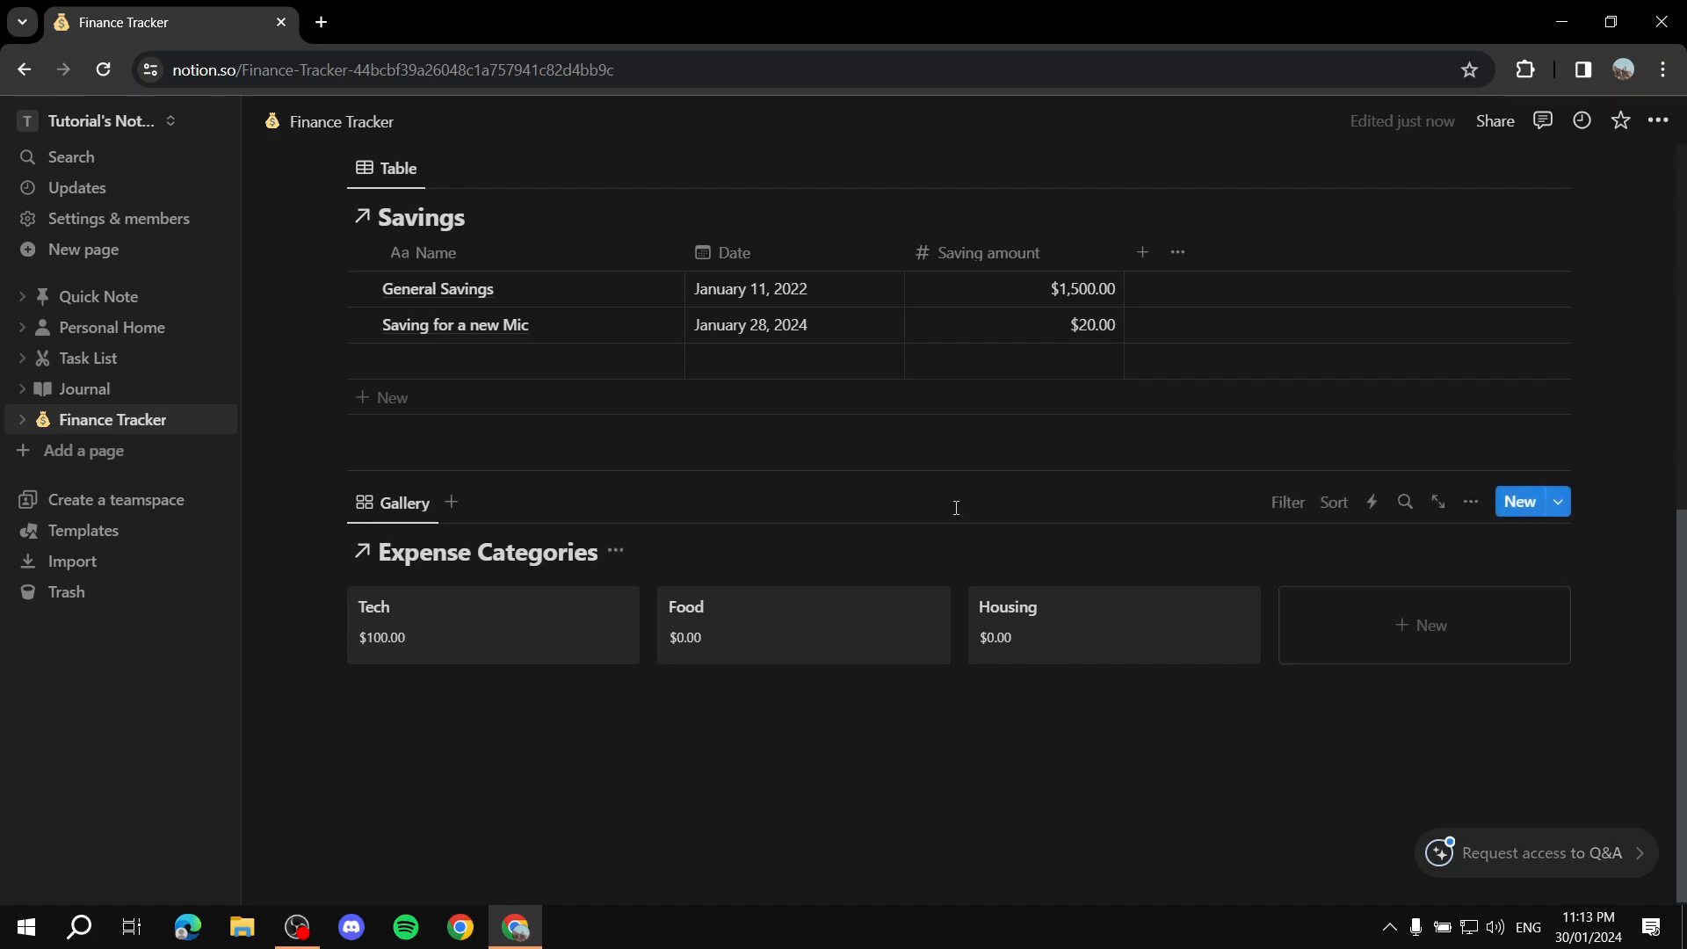
scroll(553, 402, down, 6)
scroll(768, 453, up, 6)
scroll(799, 584, down, 6)
scroll(761, 576, down, 1)
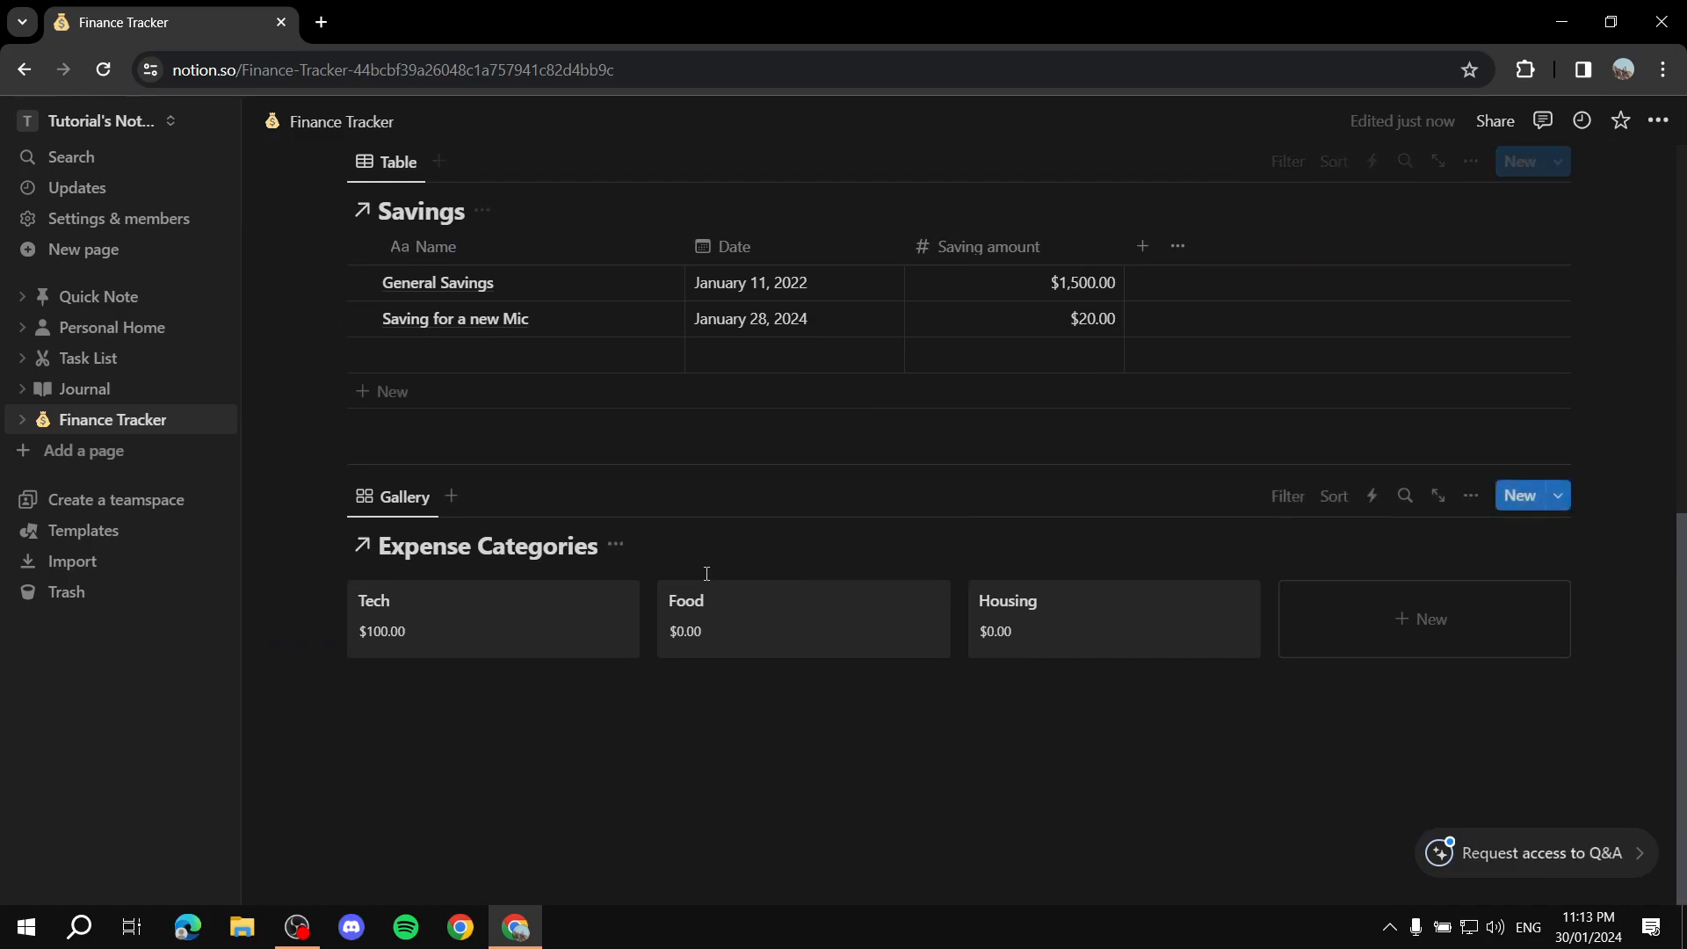
scroll(587, 576, up, 7)
scroll(1069, 464, down, 6)
scroll(919, 219, up, 3)
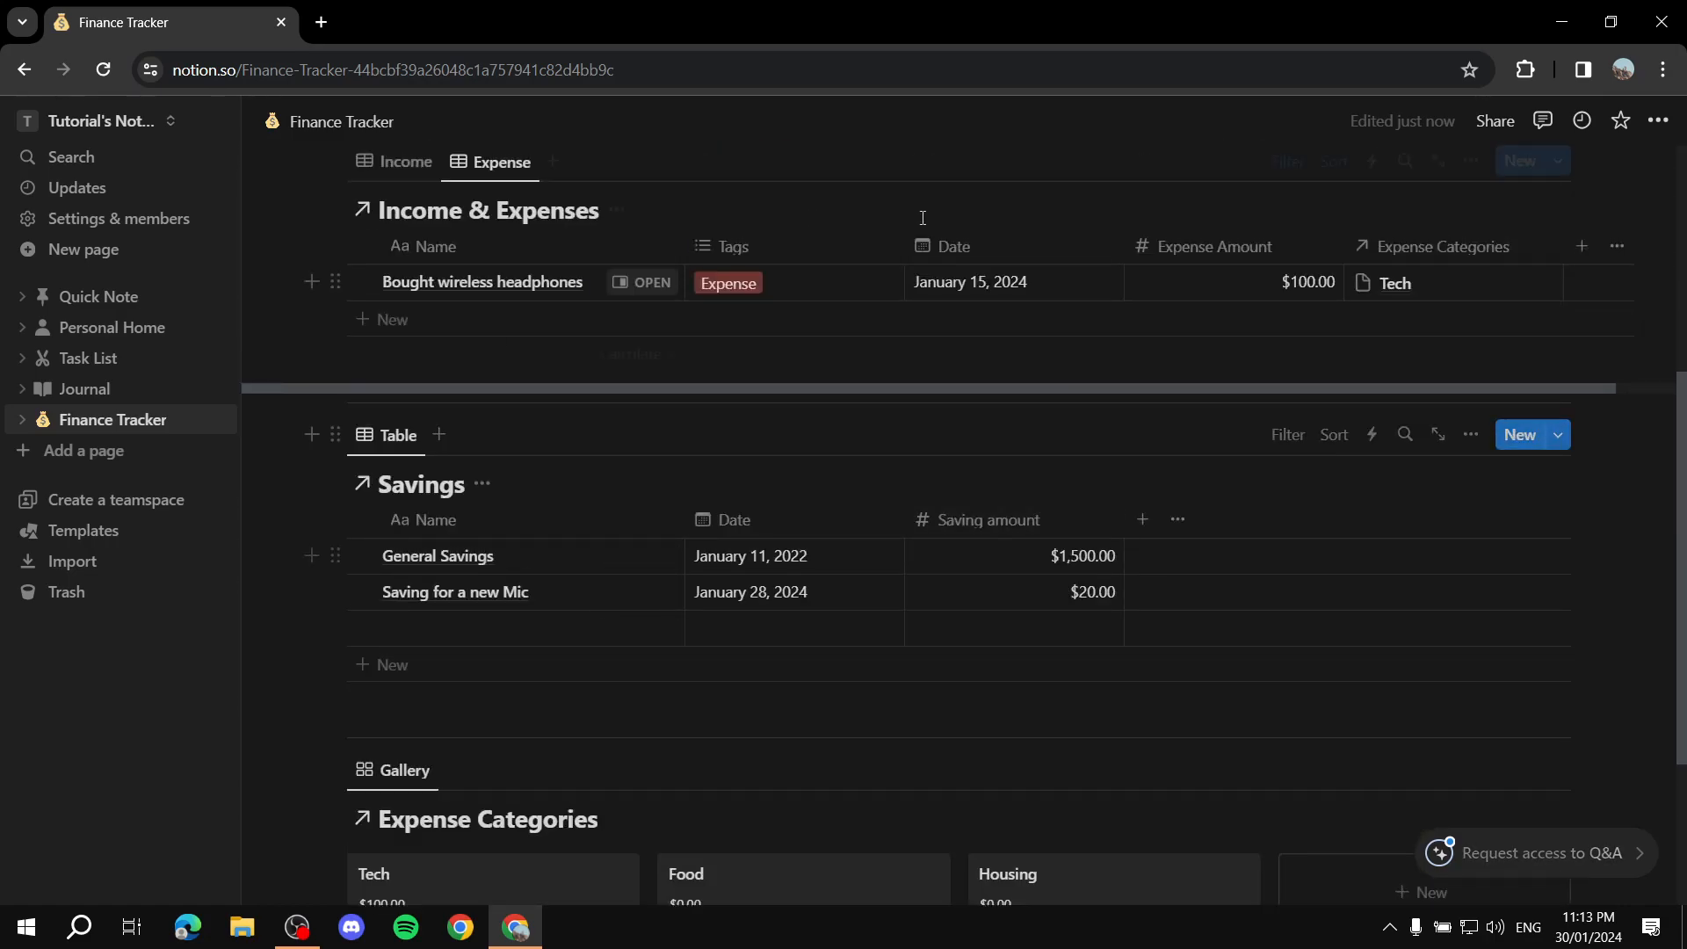
scroll(810, 415, up, 1)
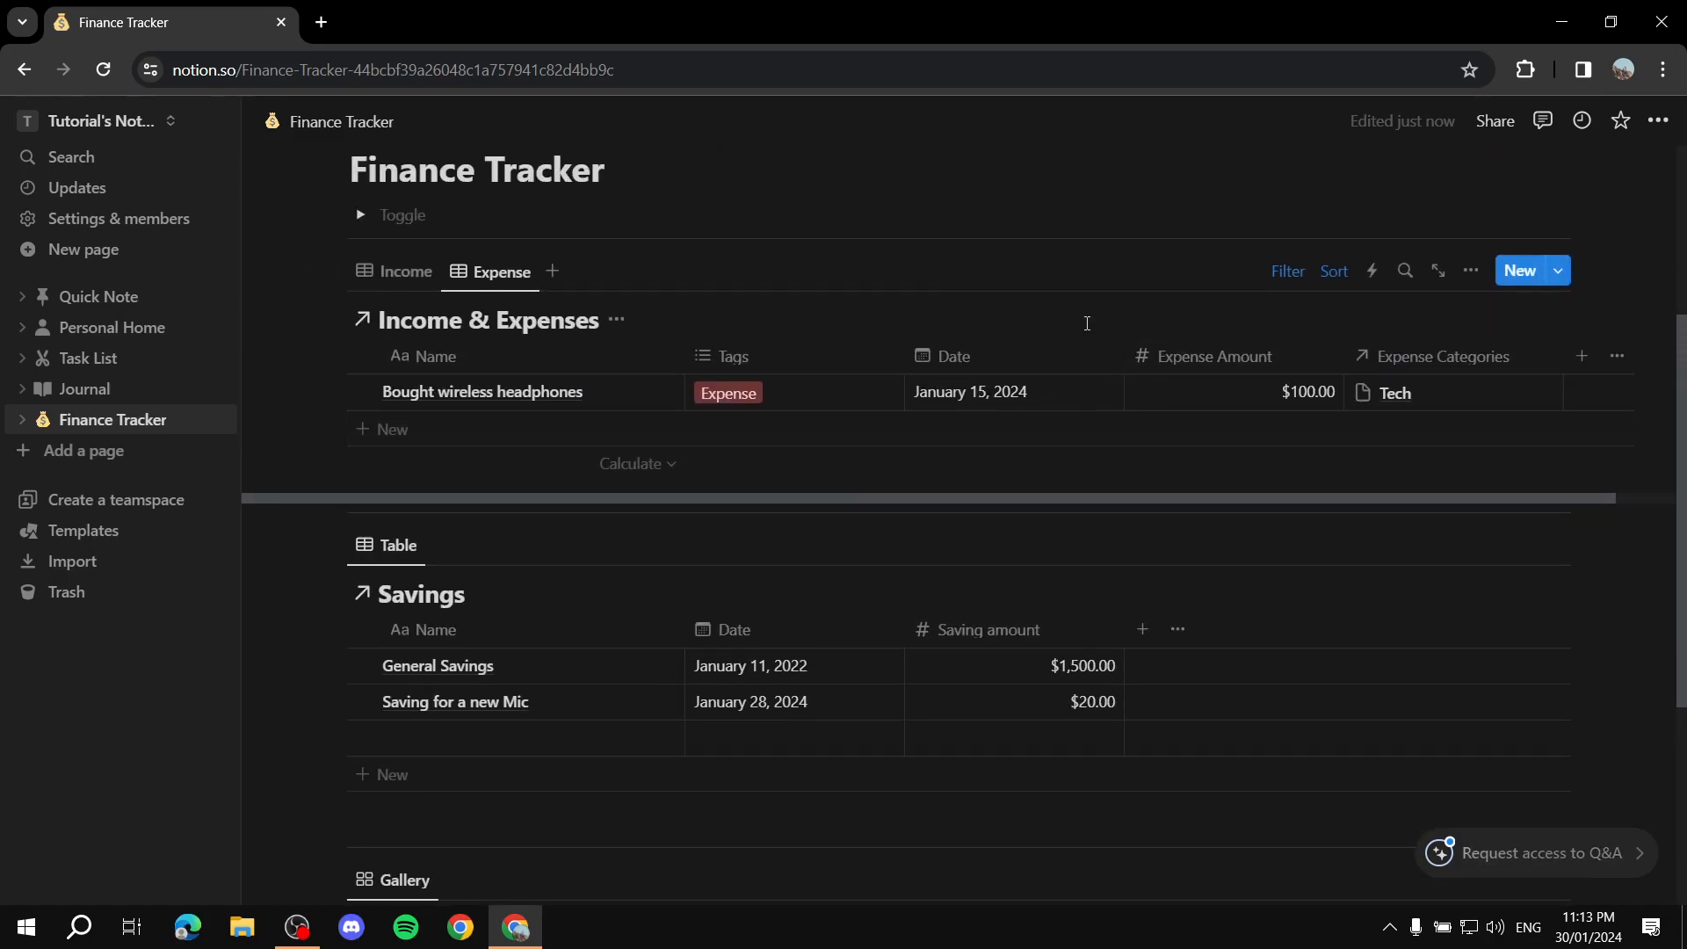
scroll(1104, 306, down, 5)
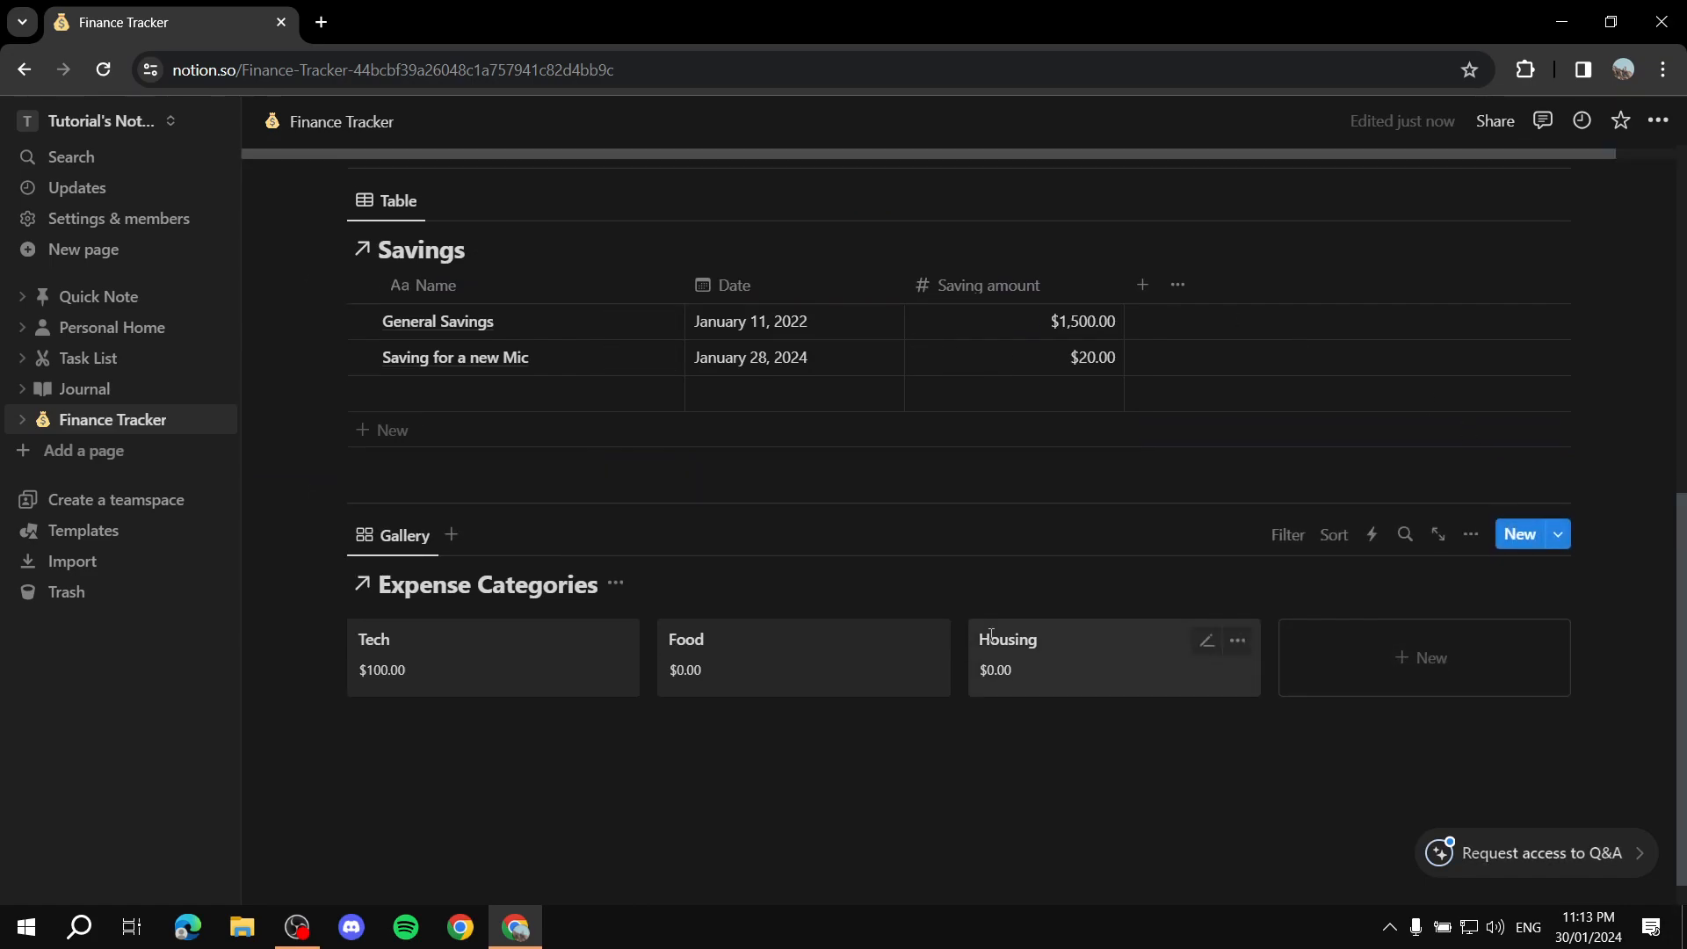
scroll(916, 460, up, 6)
scroll(1028, 465, down, 6)
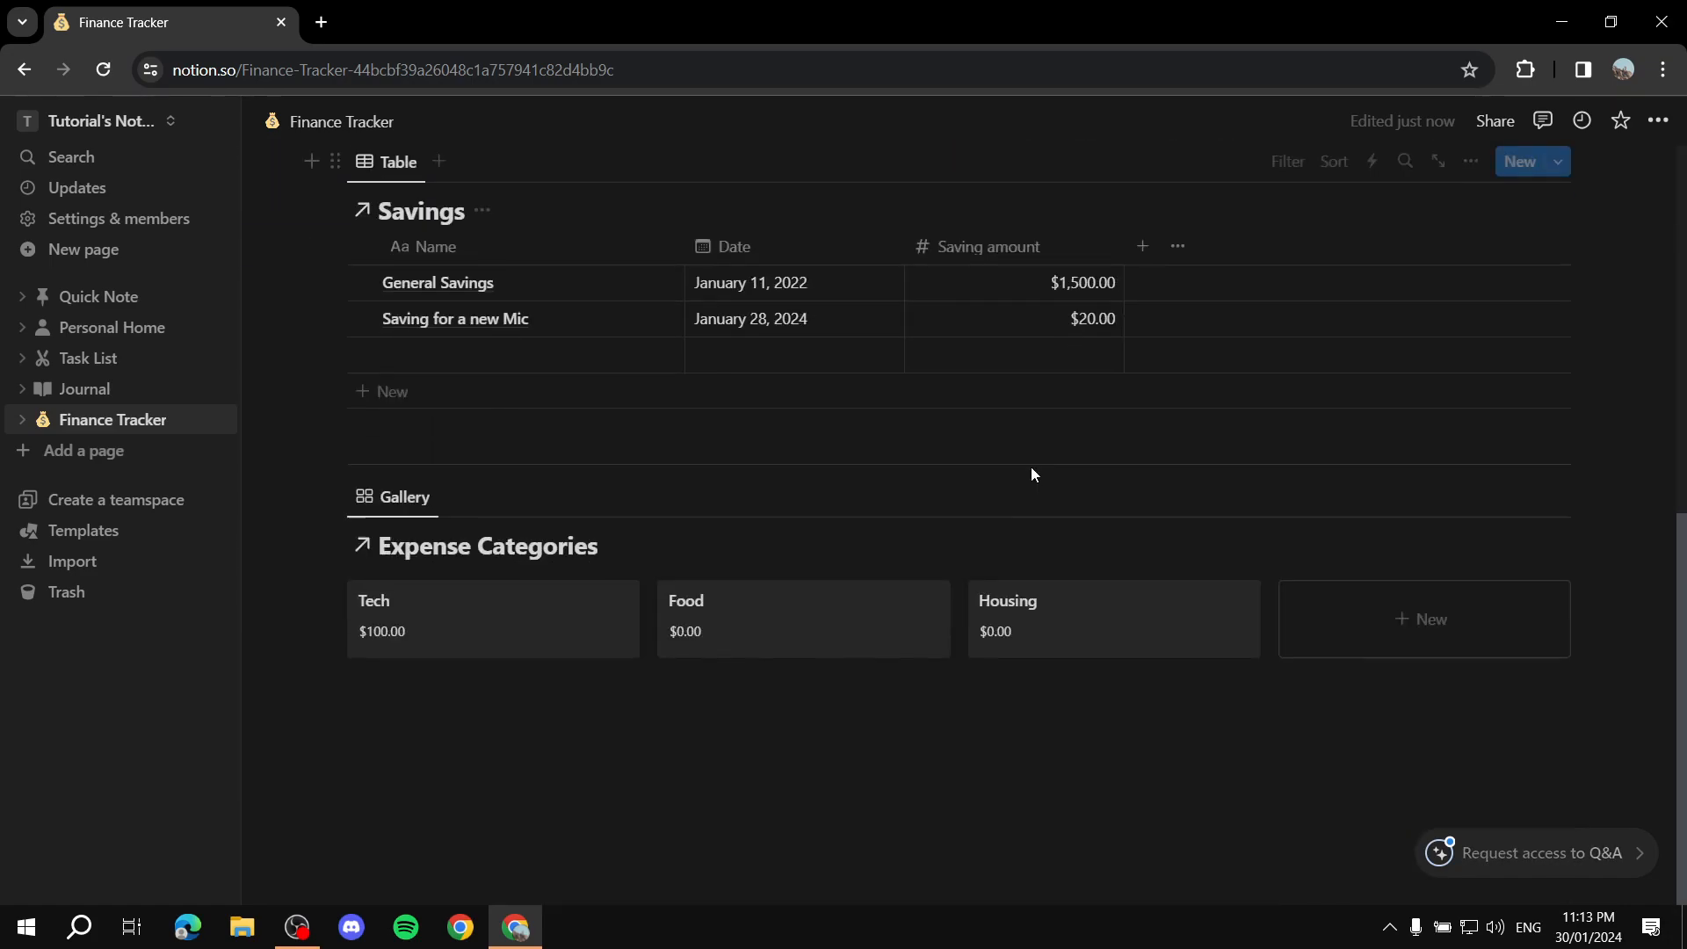
scroll(1084, 478, up, 5)
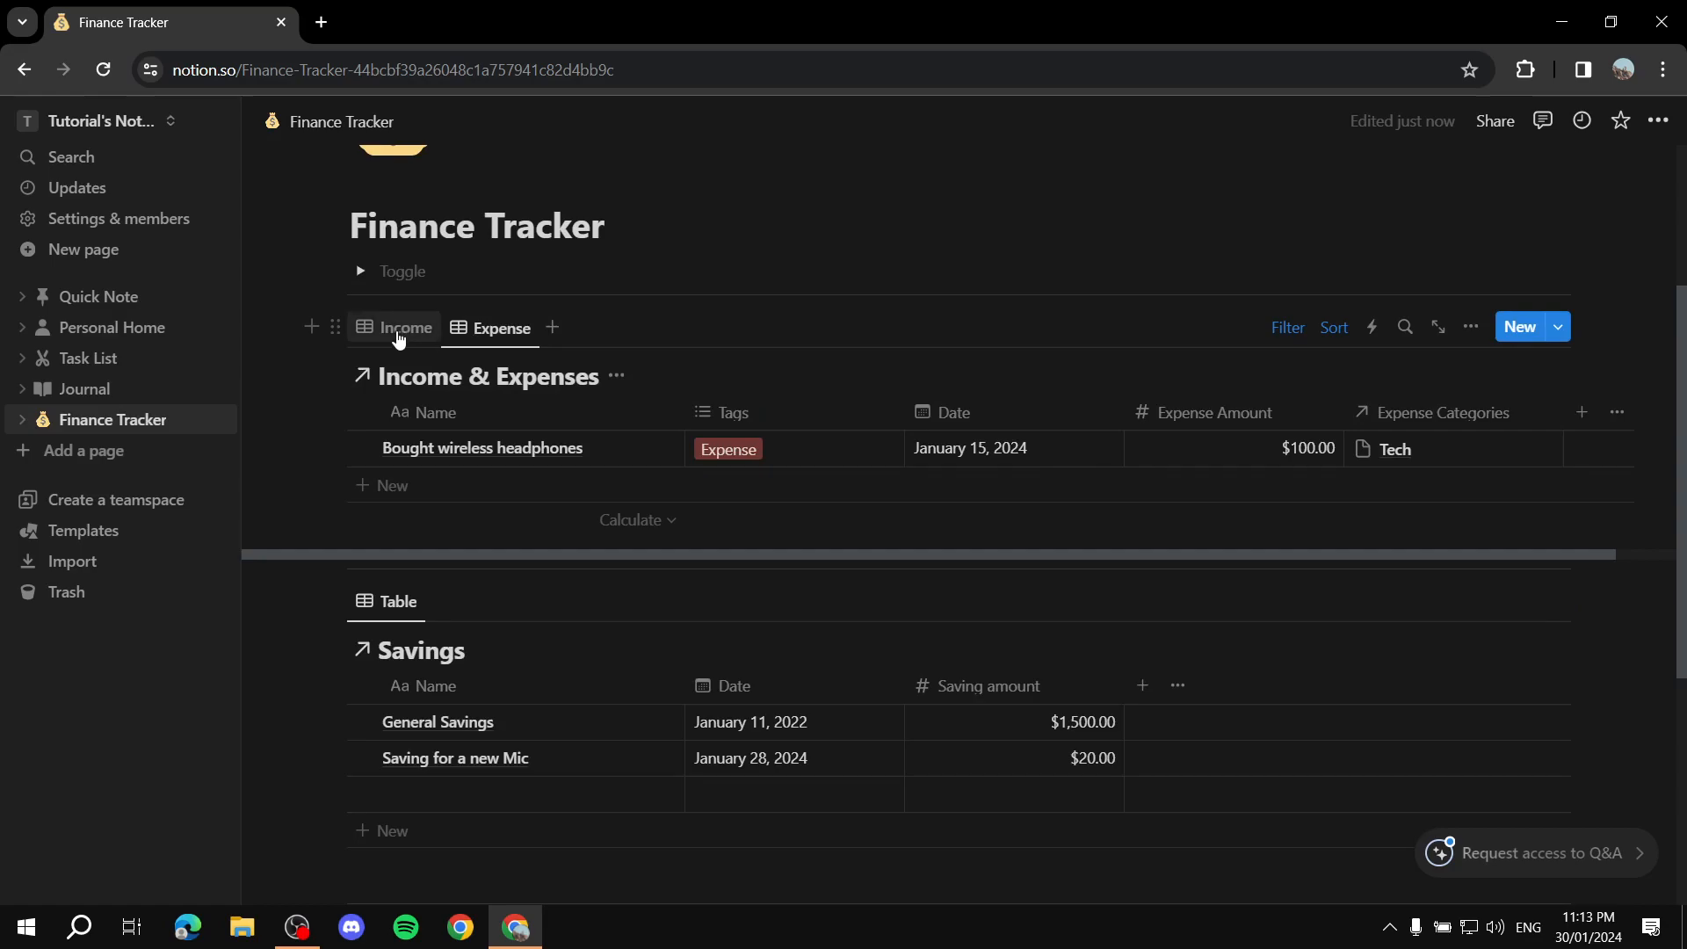
scroll(790, 395, down, 5)
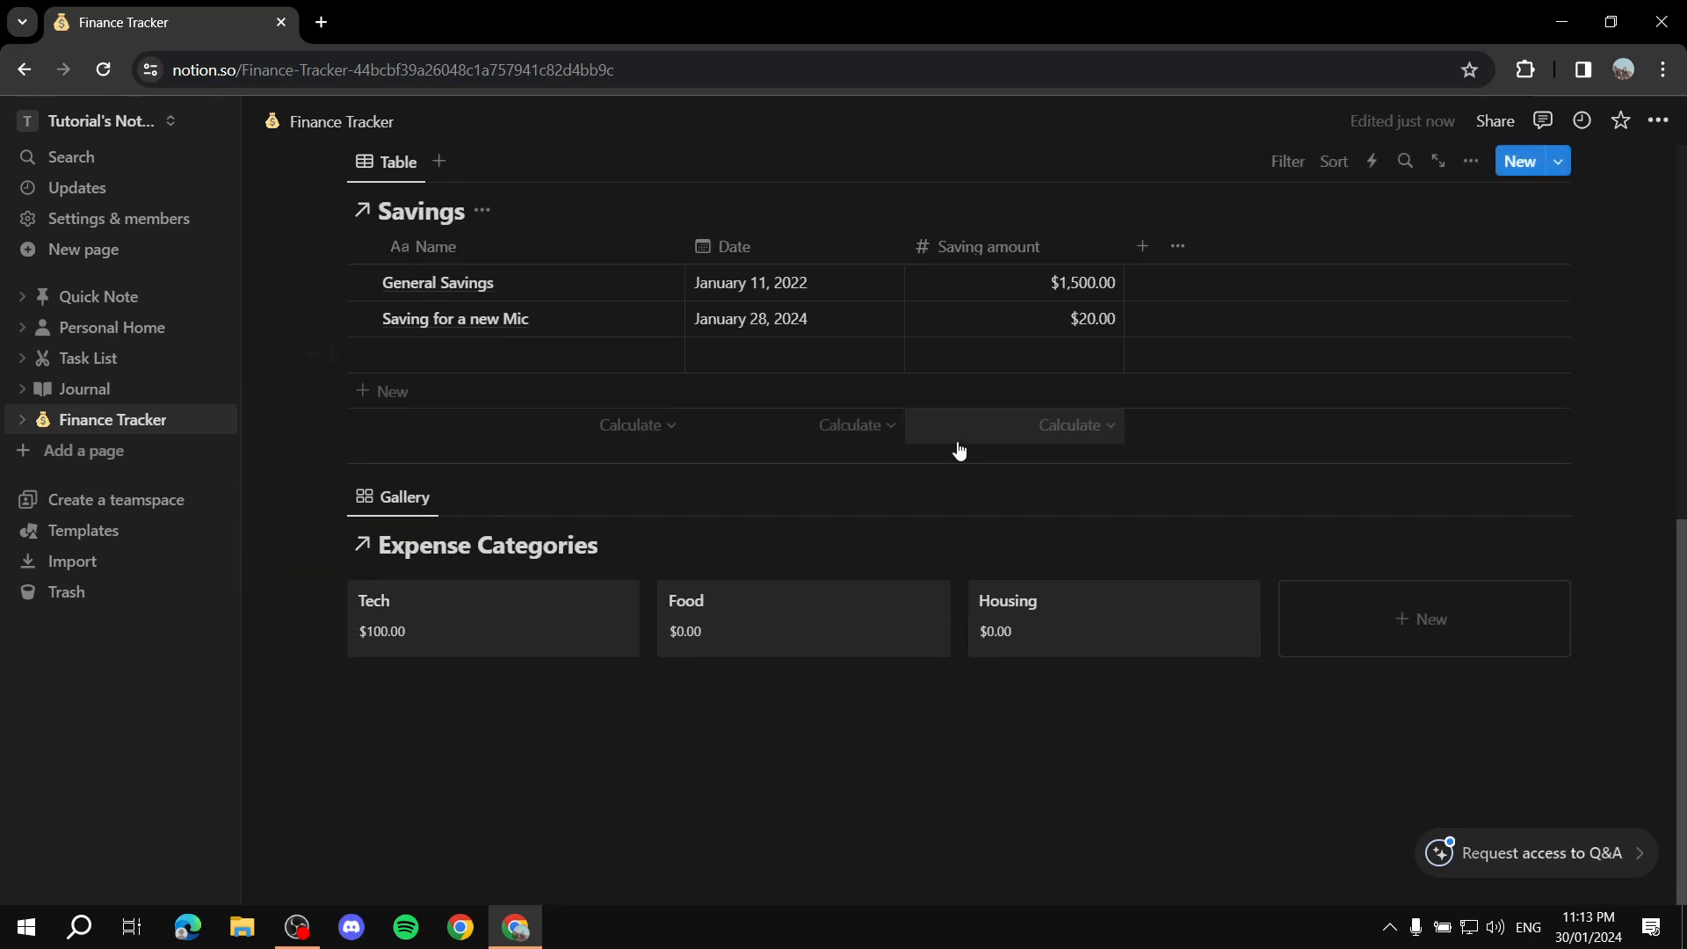